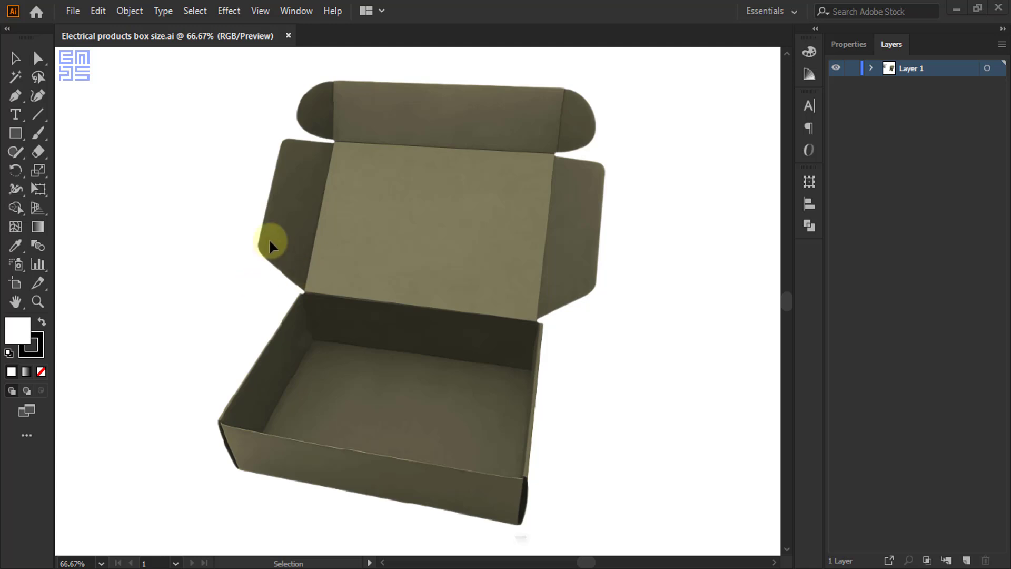
Examine the open mailer box picture and the written width, height and length on the reference artboard
key(h)
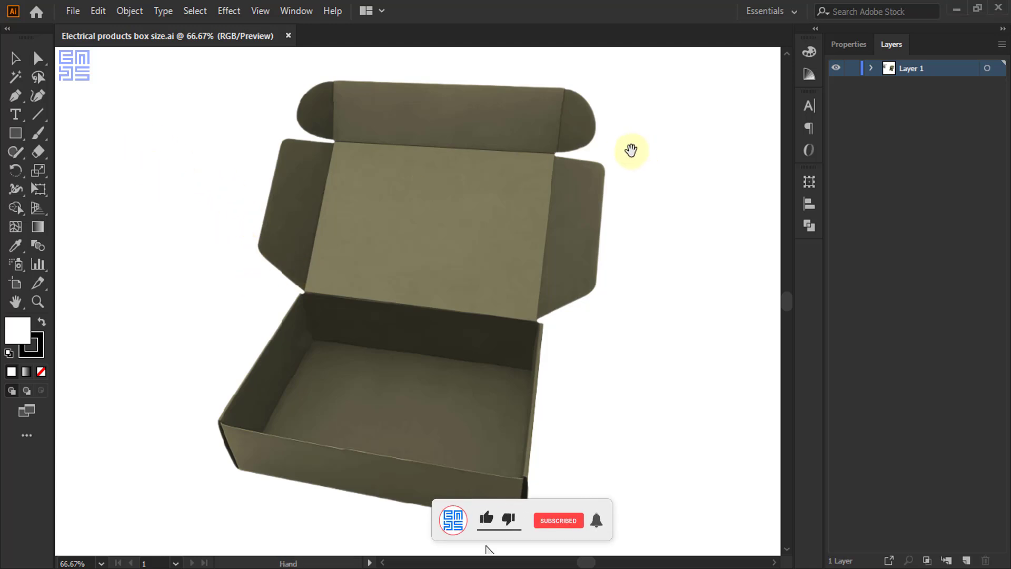
scroll(558, 223, down, 3)
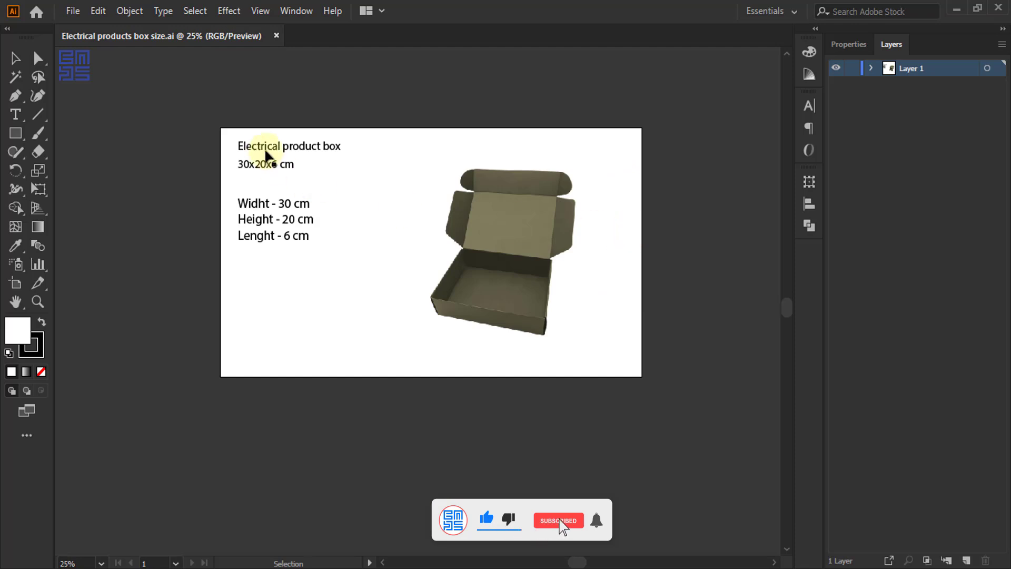
scroll(266, 157, up, 2)
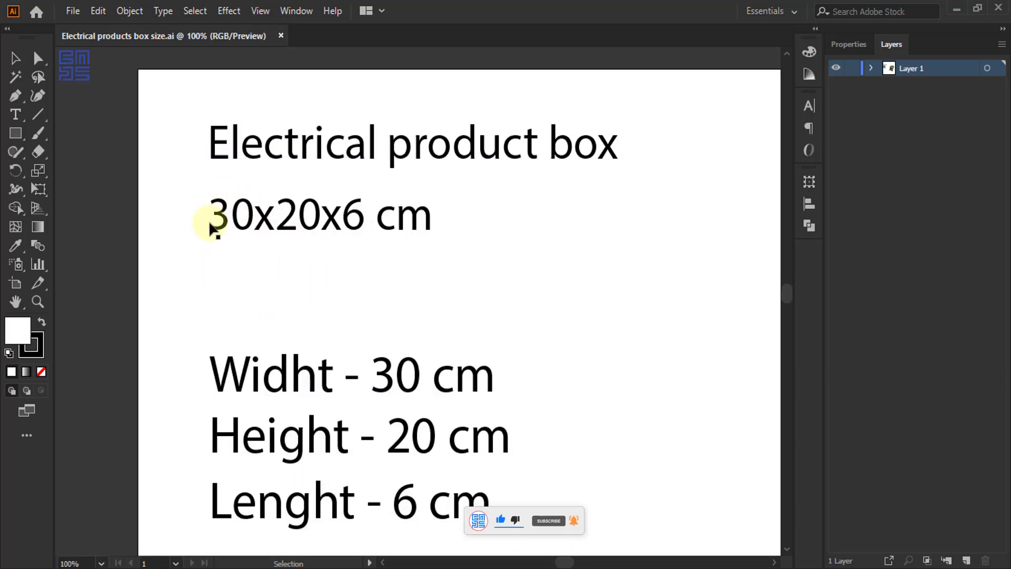
scroll(375, 295, down, 1)
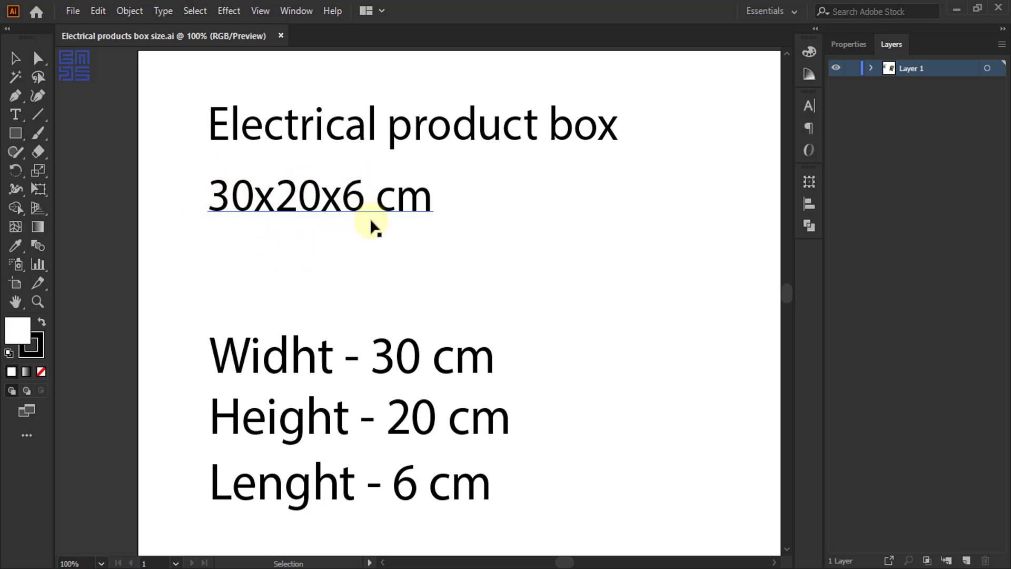
scroll(350, 163, down, 3)
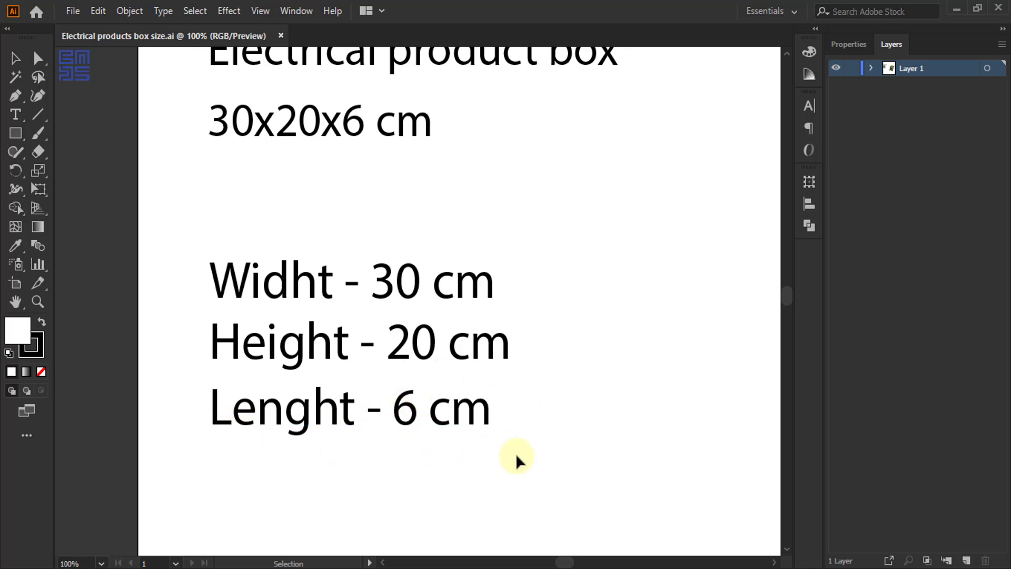
scroll(129, 263, down, 1)
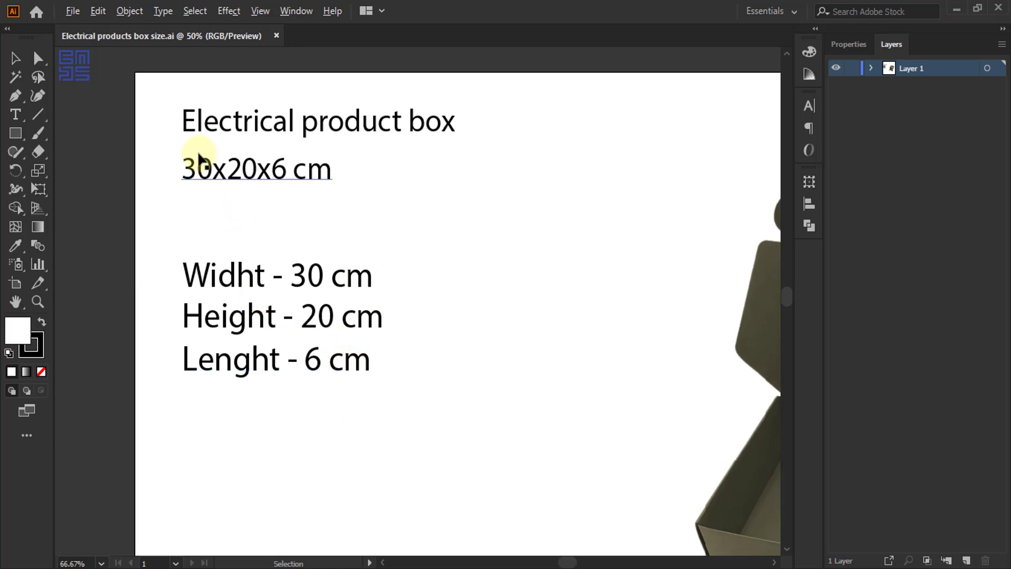
scroll(199, 159, down, 1)
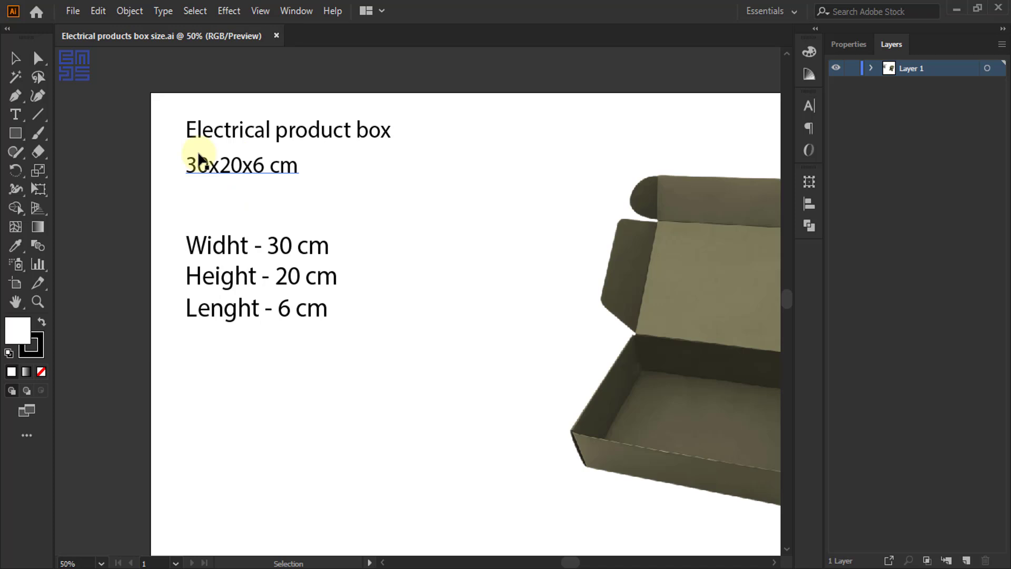
Start a new print document from the A4 preset and name it "electrical box"
click(69, 10)
click(91, 29)
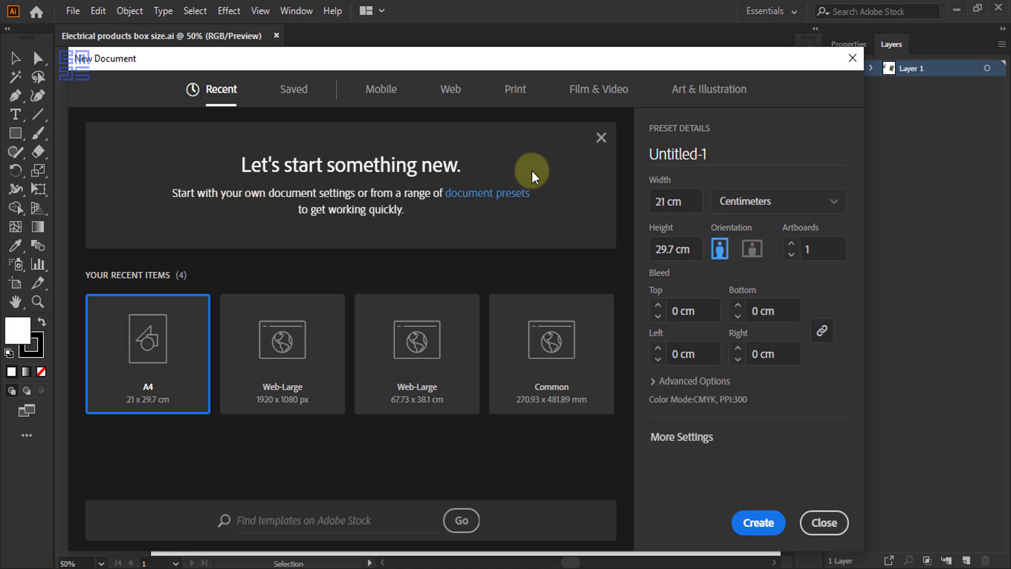
click(516, 89)
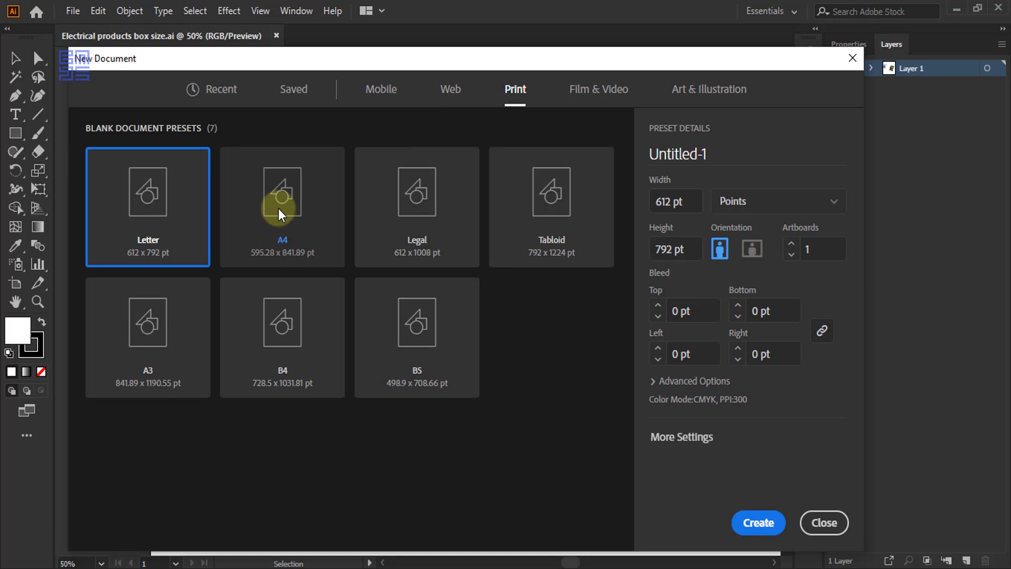
click(280, 177)
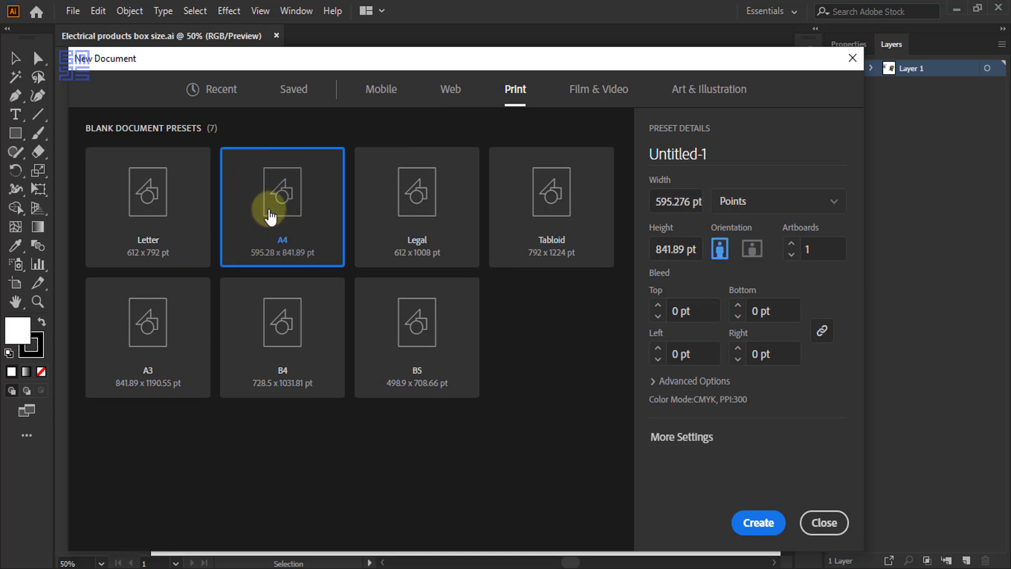
click(704, 154)
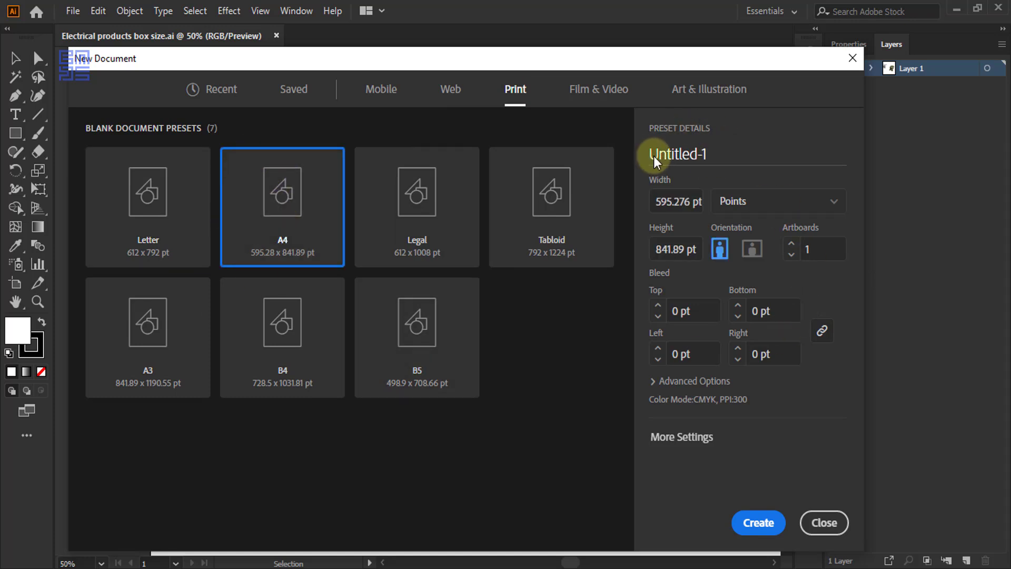
key(BackSpace)
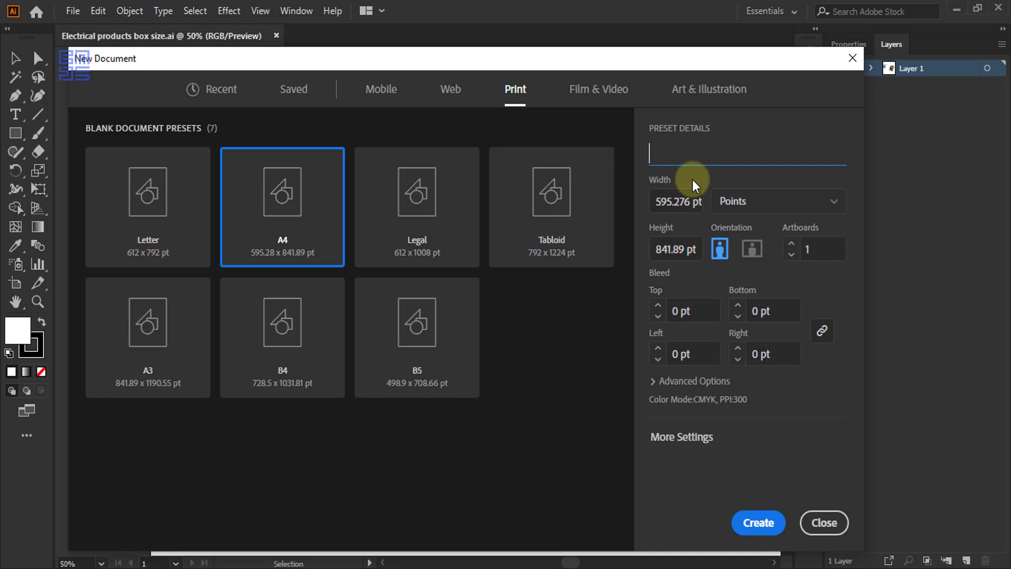
text(electrical box)
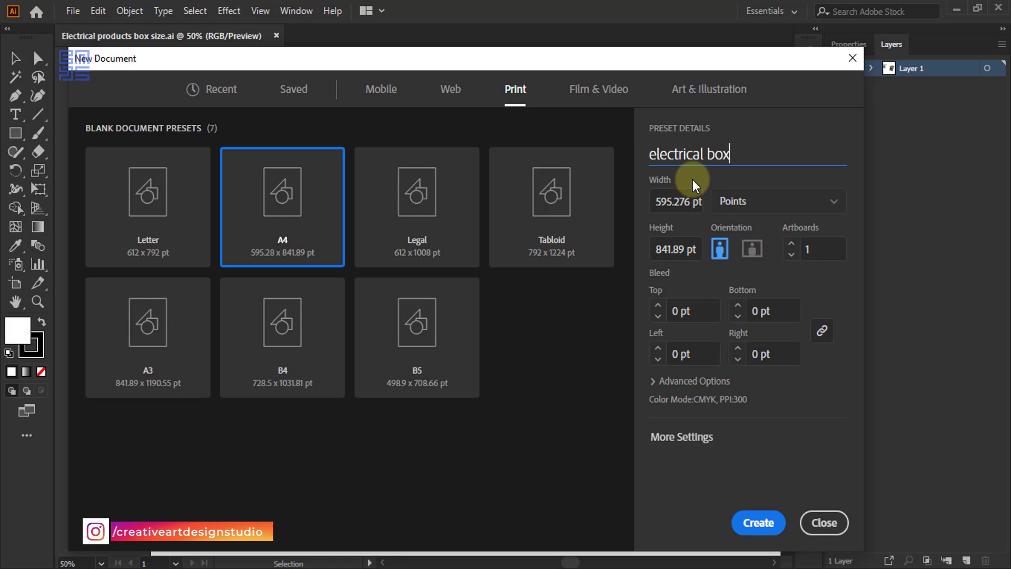
Set the new document's units to Centimeters, show its advanced options and create it
click(818, 205)
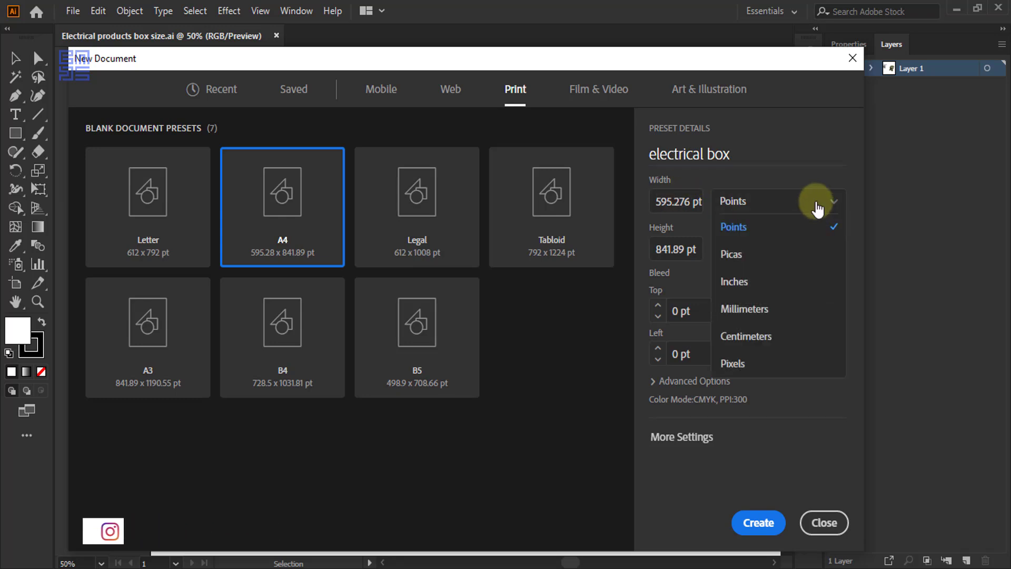
click(786, 336)
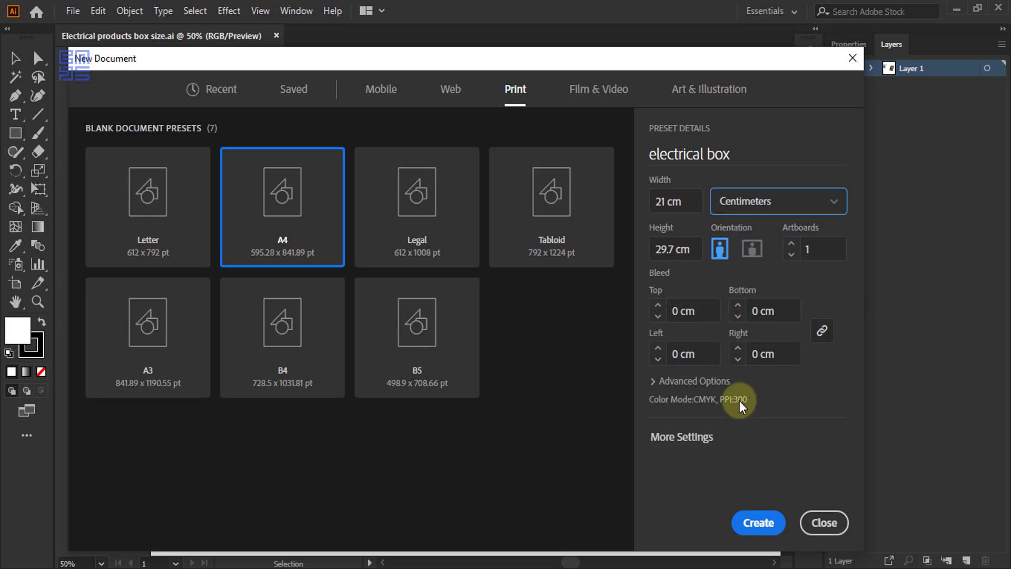
click(653, 379)
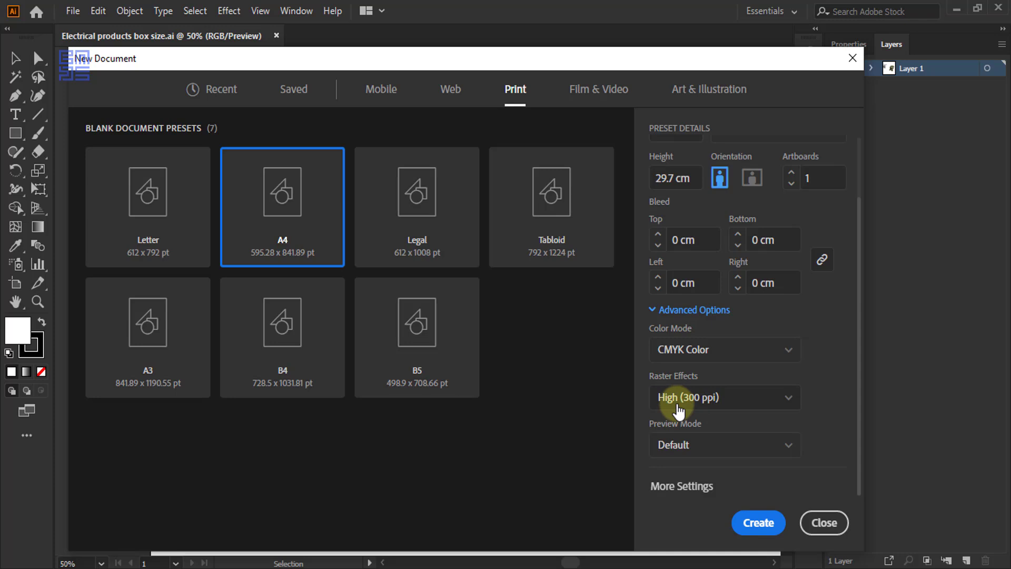
click(767, 536)
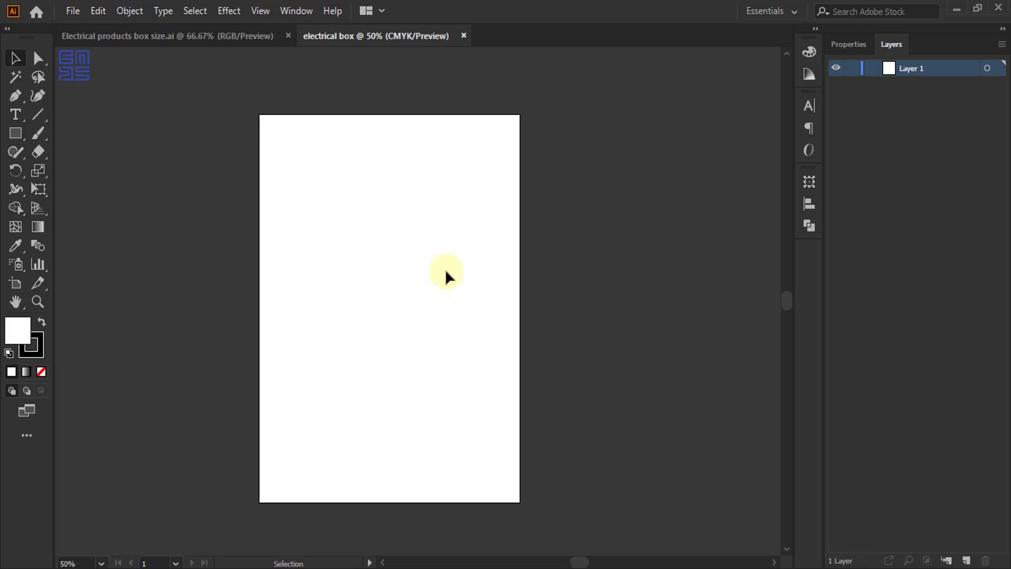
Go back to the box size document and compare the box's base in the picture with the listed dimensions
click(215, 45)
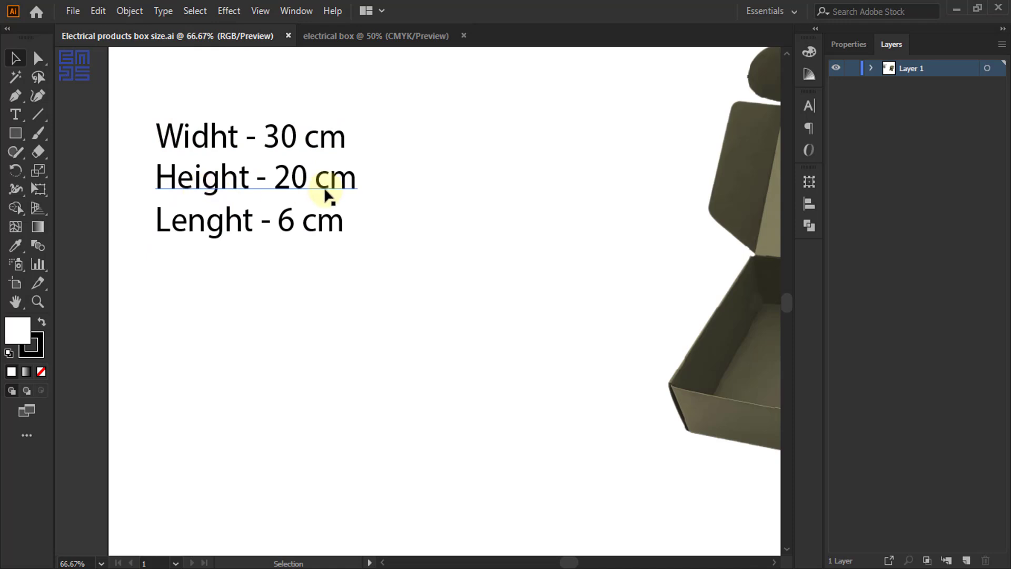
scroll(69, 220, down, 1)
scroll(725, 366, up, 2)
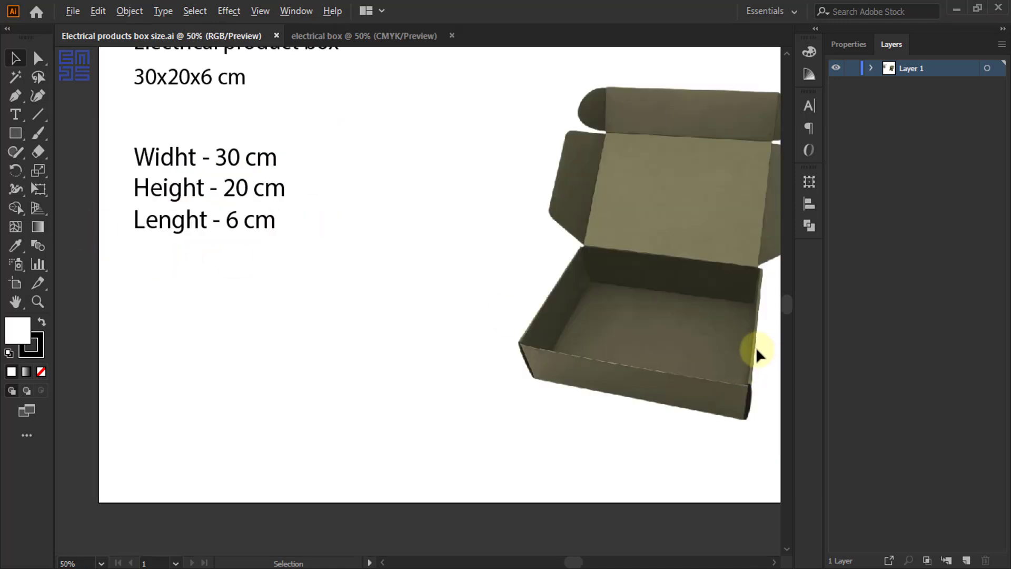
scroll(757, 347, up, 2)
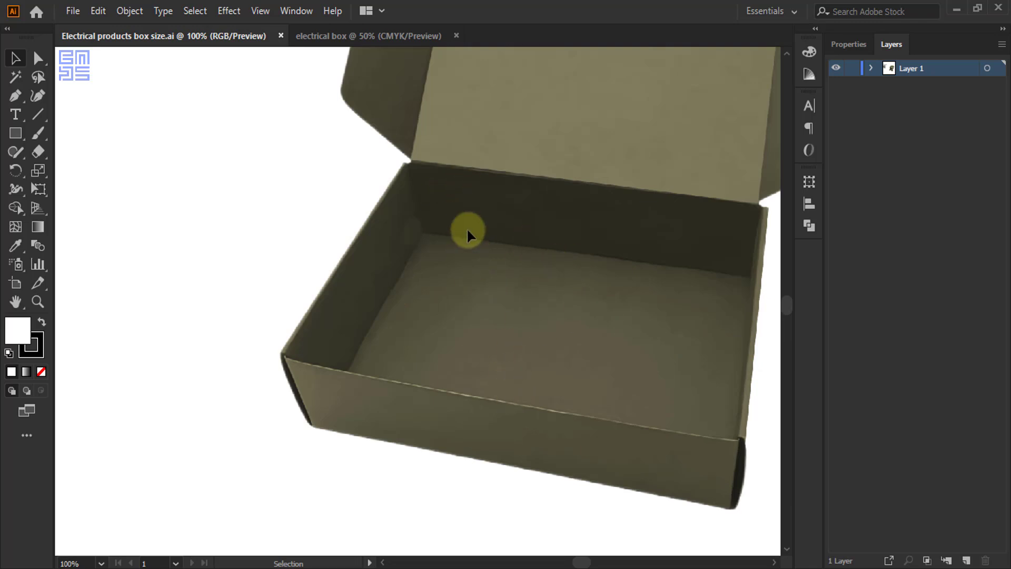
scroll(555, 236, down, 2)
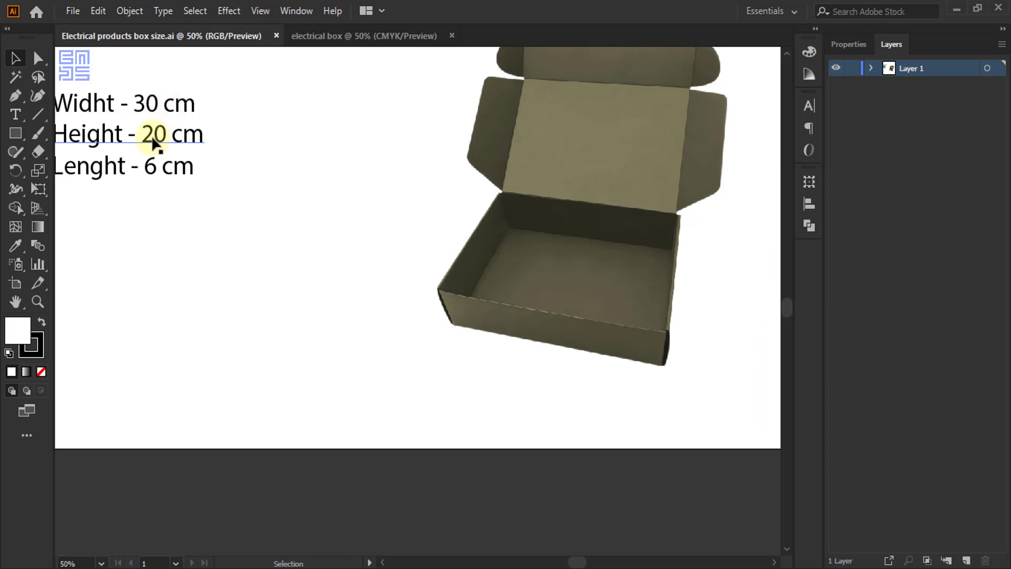
Create a 30 x 20 cm rectangle for the box's base in the electrical box document
click(297, 35)
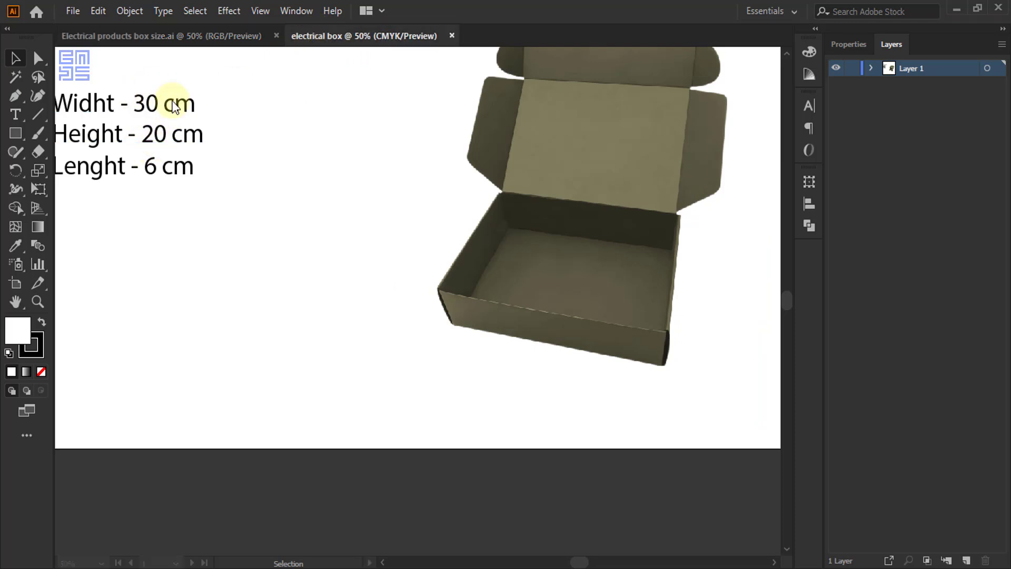
click(19, 134)
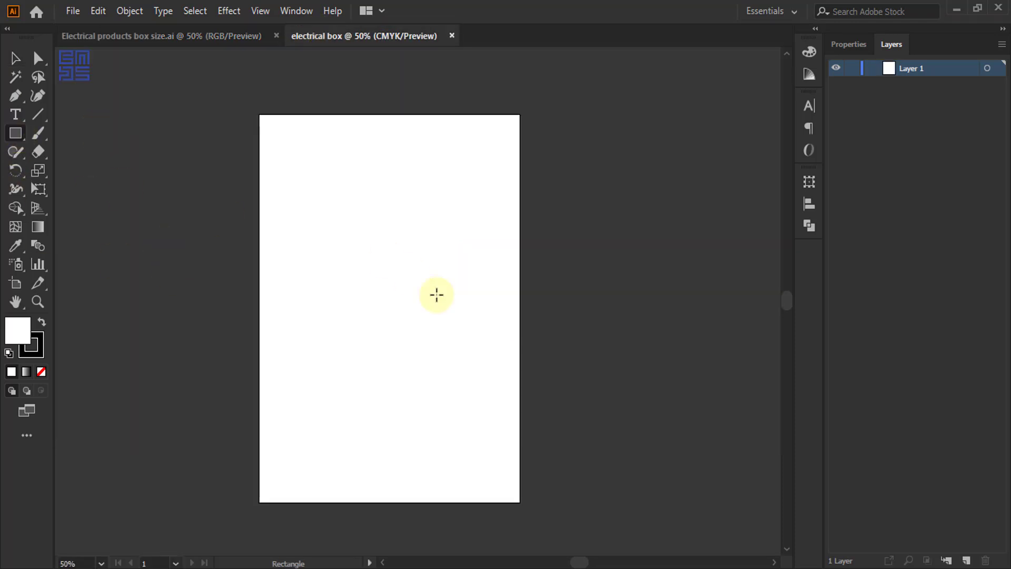
click(400, 226)
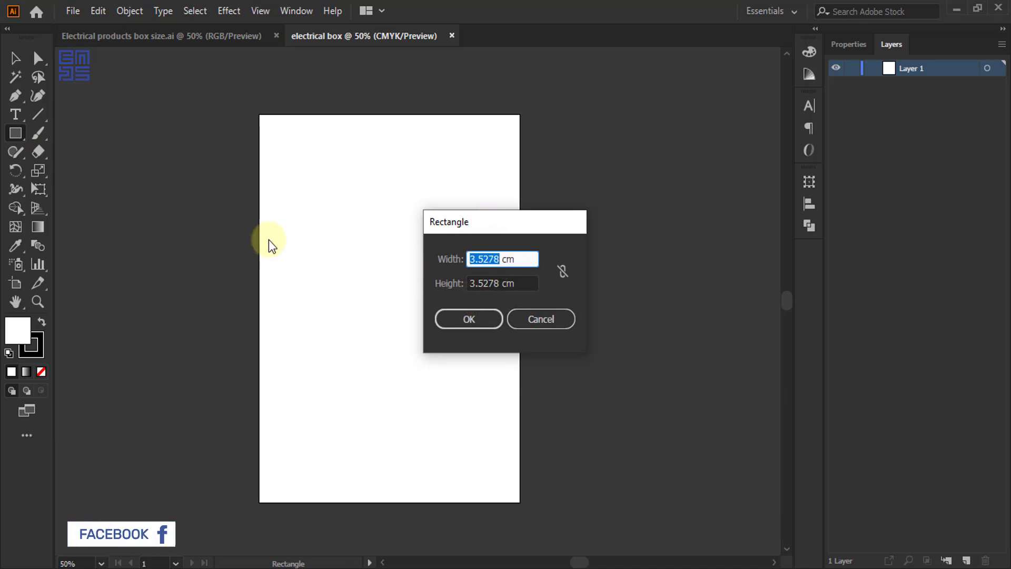
text(30)
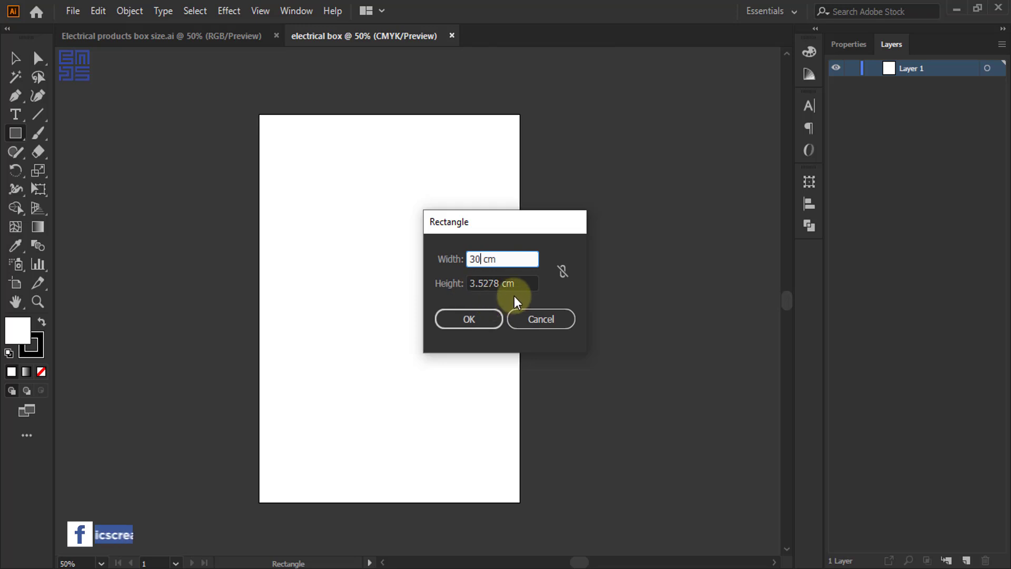
key(Tab)
text(21)
key(Return)
scroll(270, 221, down, 2)
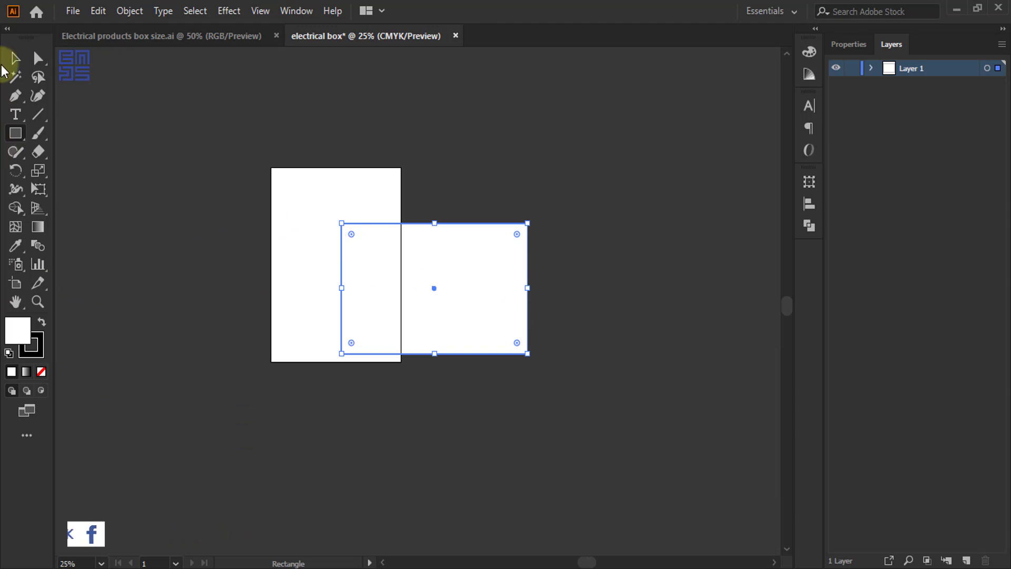
Remove the rectangle's fill and make its black stroke the active color attribute
click(42, 371)
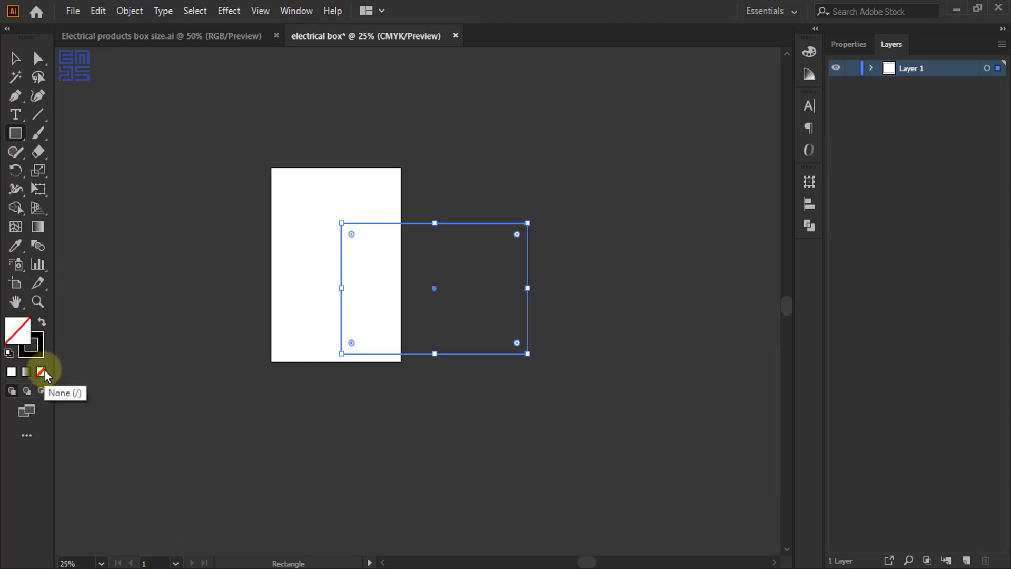
click(47, 349)
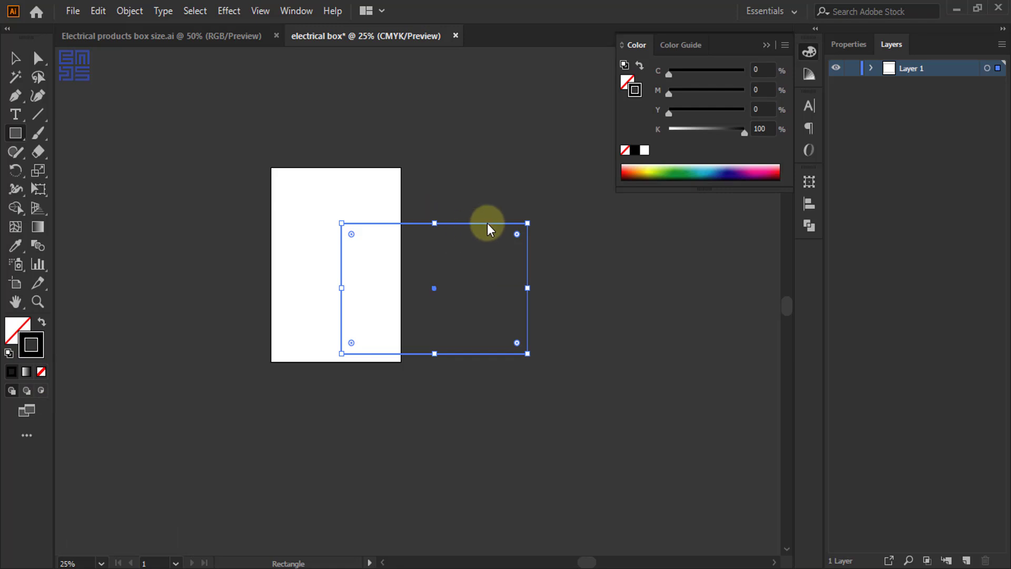
scroll(534, 232, up, 3)
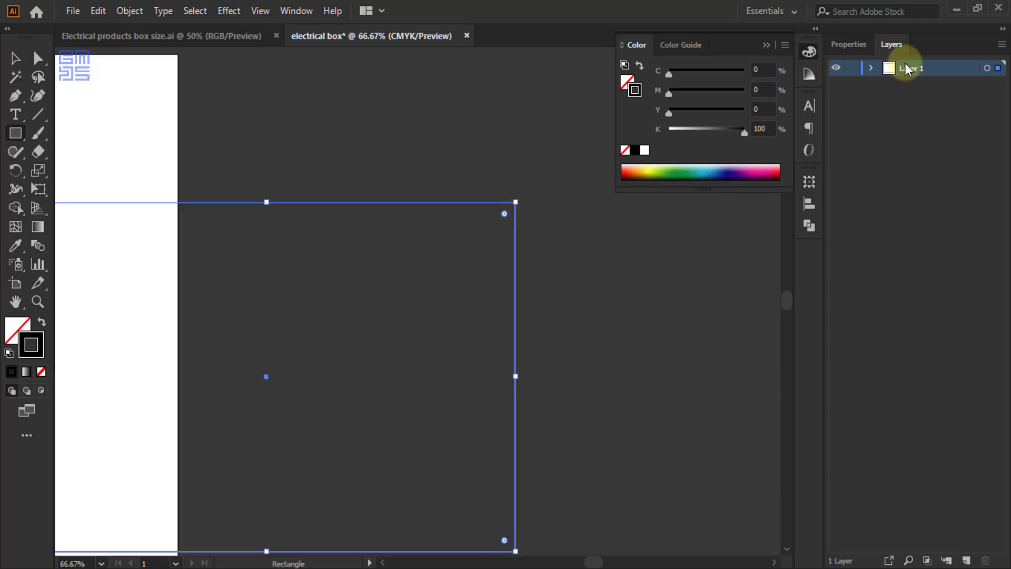
Review the thinner stroke weight choices for the rectangle in its properties and leave it deselected
click(851, 46)
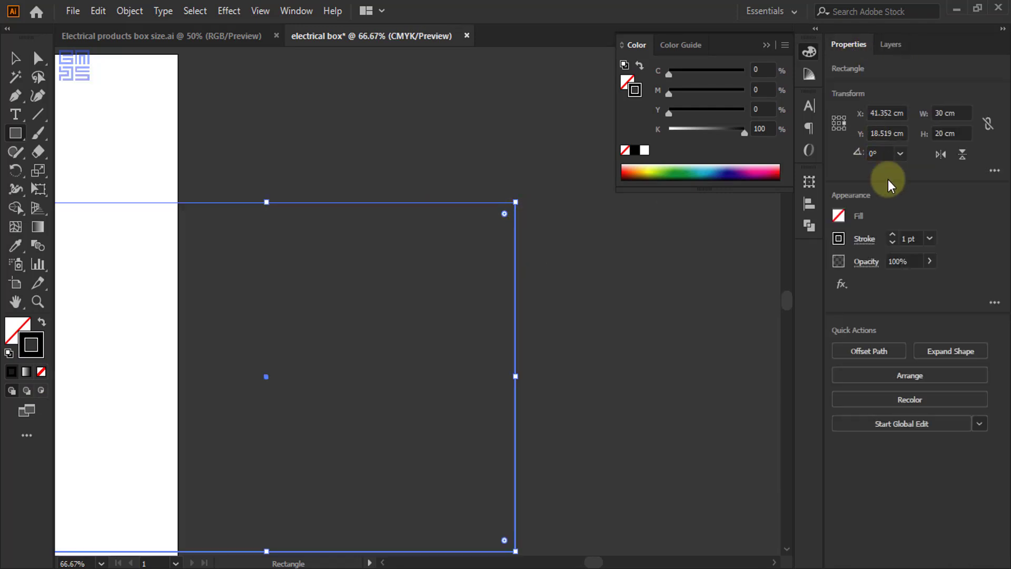
click(930, 239)
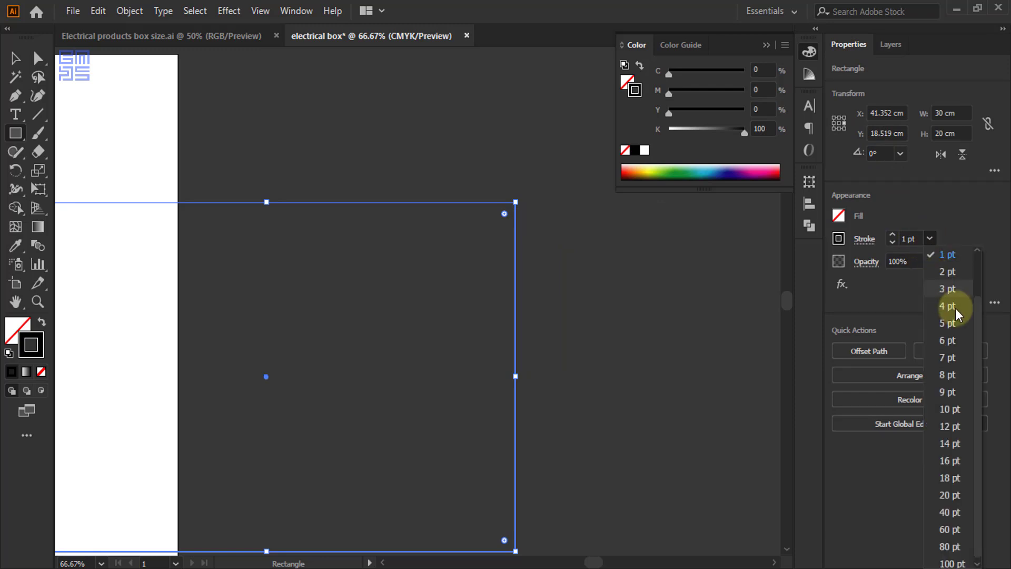
drag(978, 342, 984, 275)
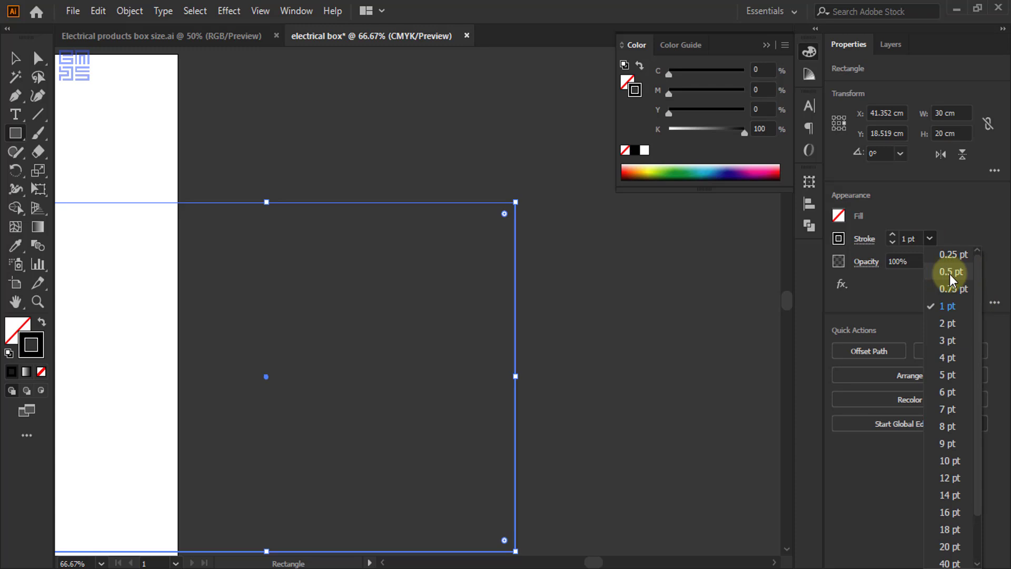
click(592, 27)
click(17, 59)
scroll(492, 177, down, 2)
click(632, 303)
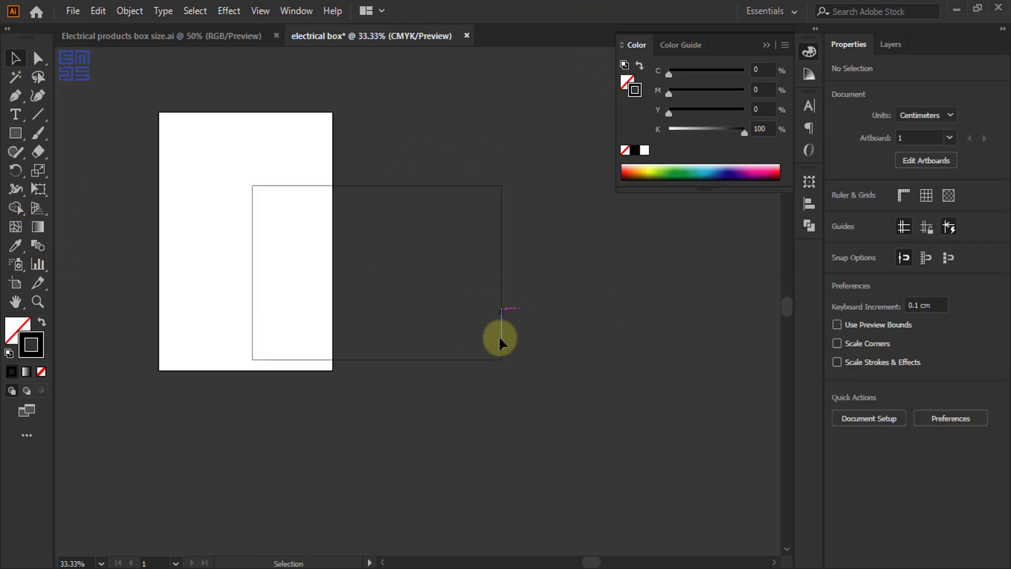
Widen Artboard 1 to about 52 cm by extending its right edge past the rectangle
click(15, 284)
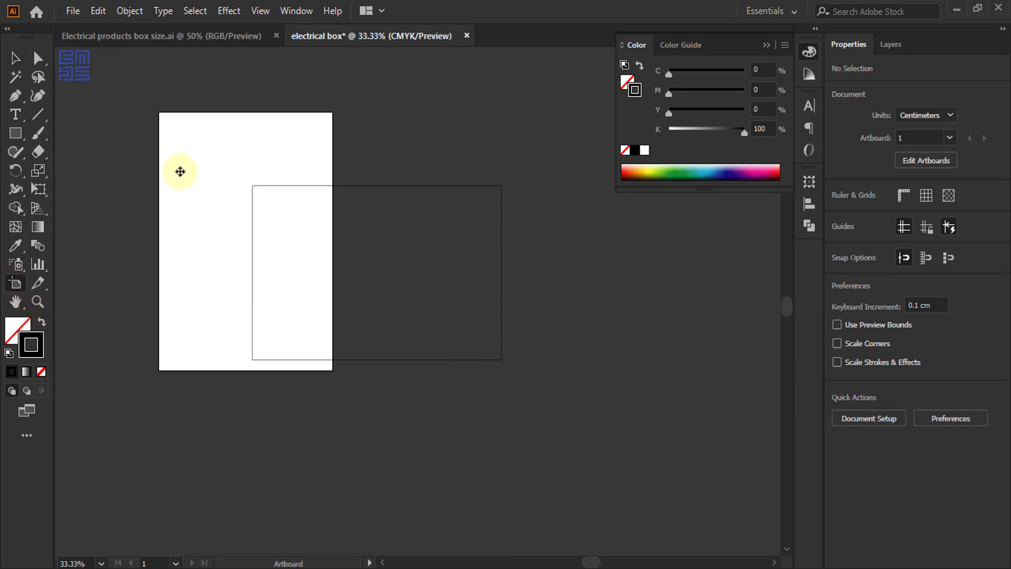
click(177, 176)
drag(334, 245, 590, 241)
scroll(388, 253, down, 1)
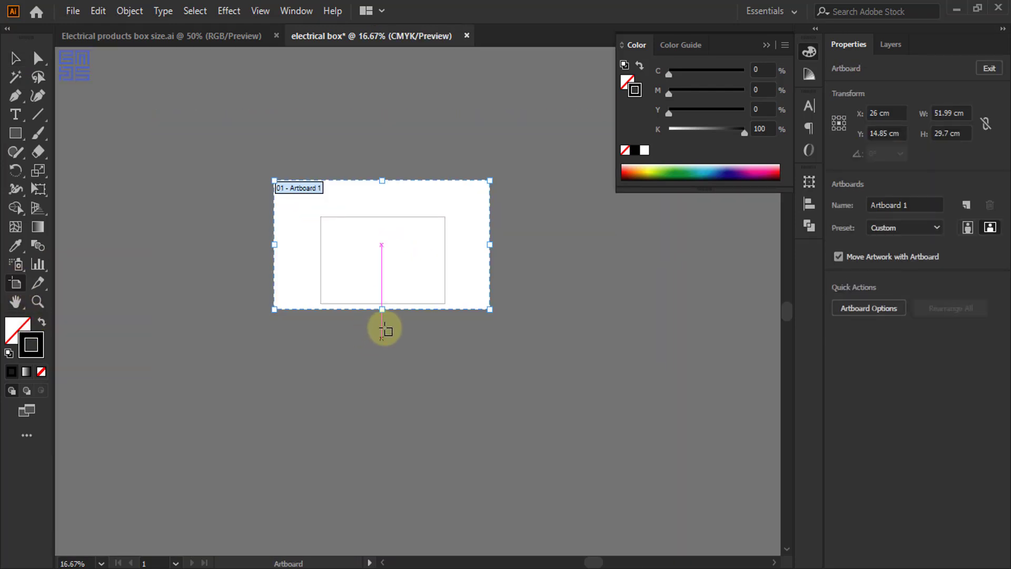
Enlarge Artboard 1 to about 86 cm tall by extending its lower and upper edges
drag(383, 311, 383, 508)
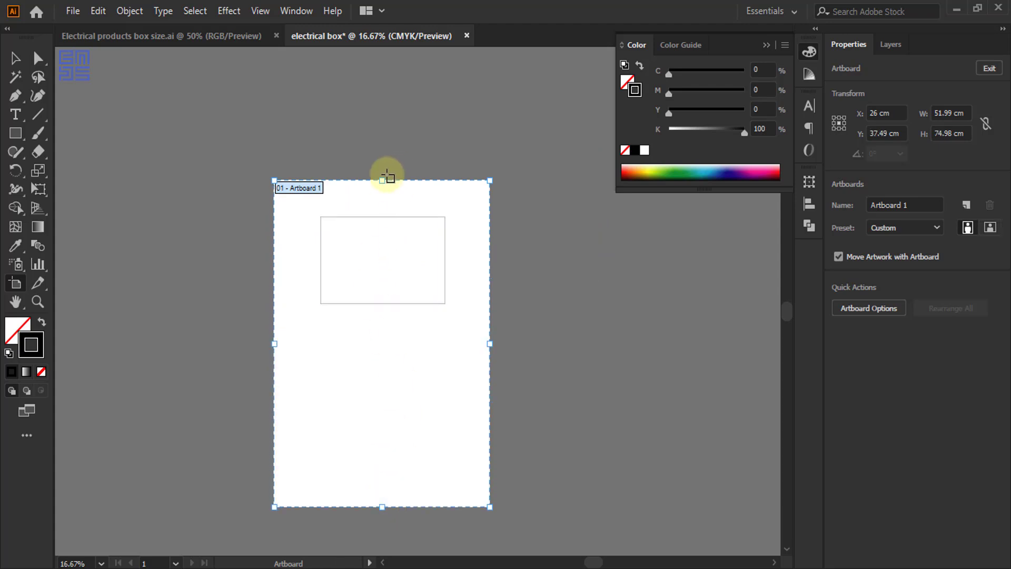
drag(382, 180, 377, 133)
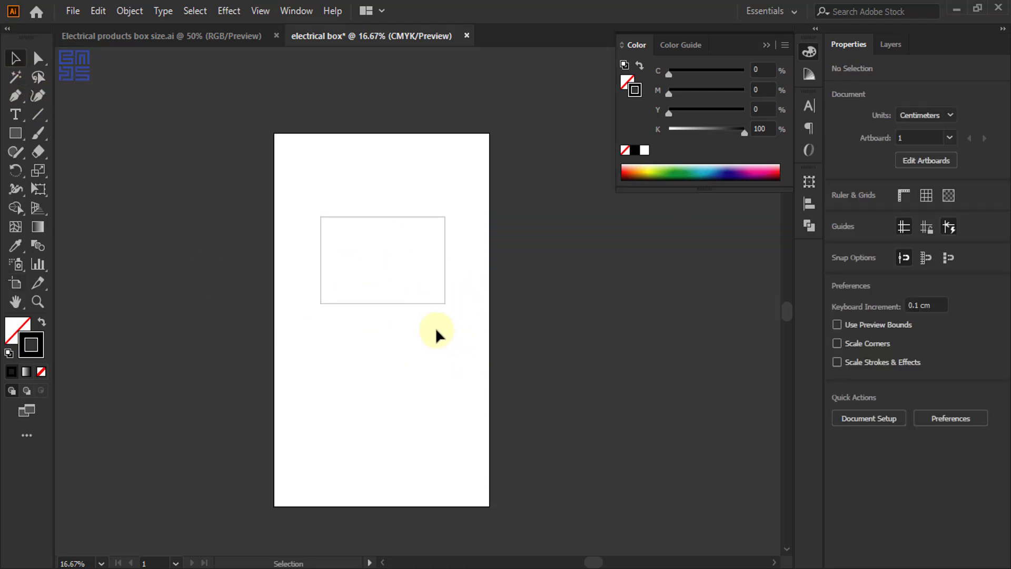
Move the 30 x 20 cm base rectangle straight down about 38 cm to the lower part of the artboard
drag(400, 308, 398, 467)
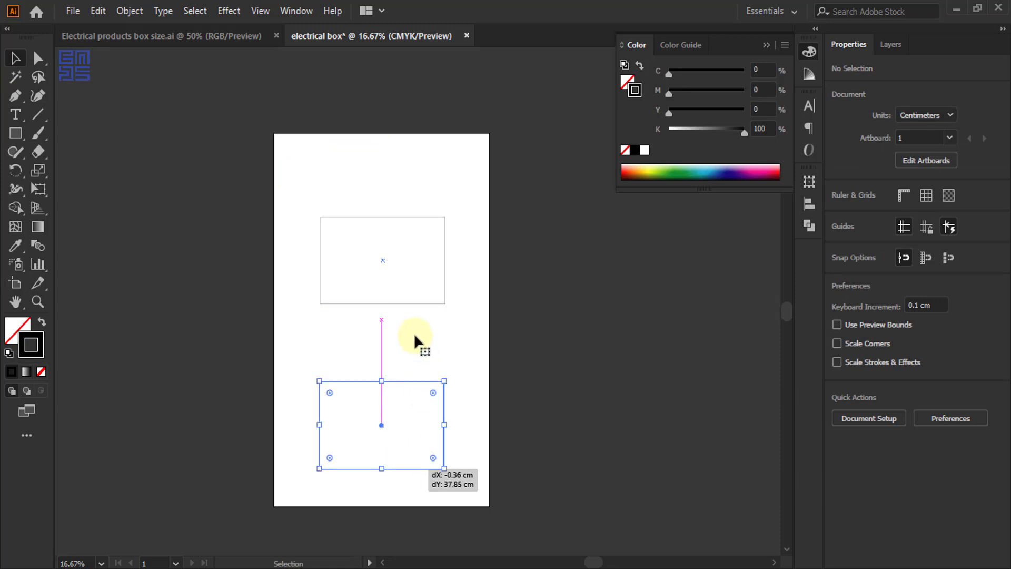
scroll(407, 237, down, 1)
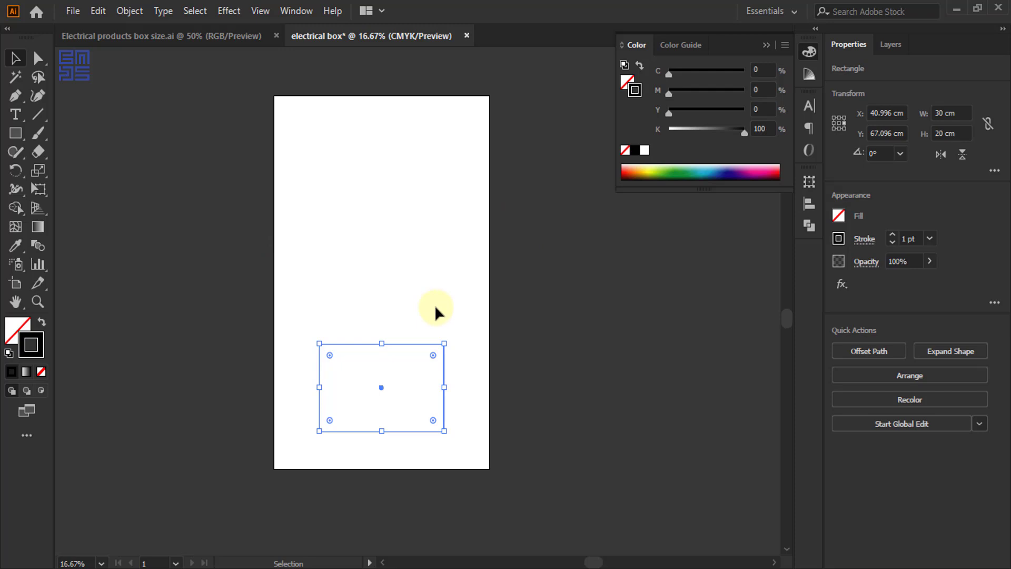
scroll(328, 456, up, 1)
scroll(432, 373, up, 2)
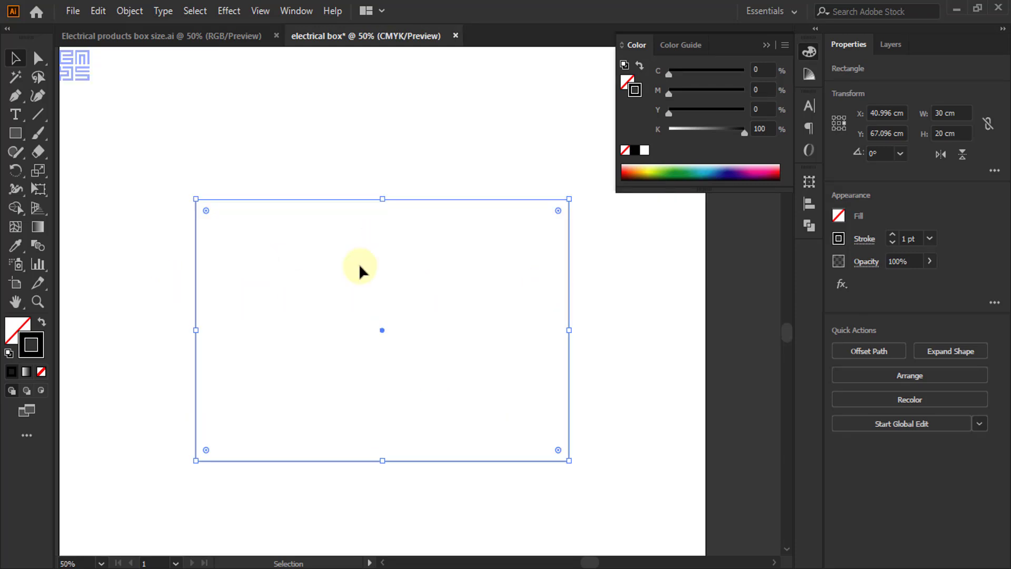
scroll(517, 382, down, 1)
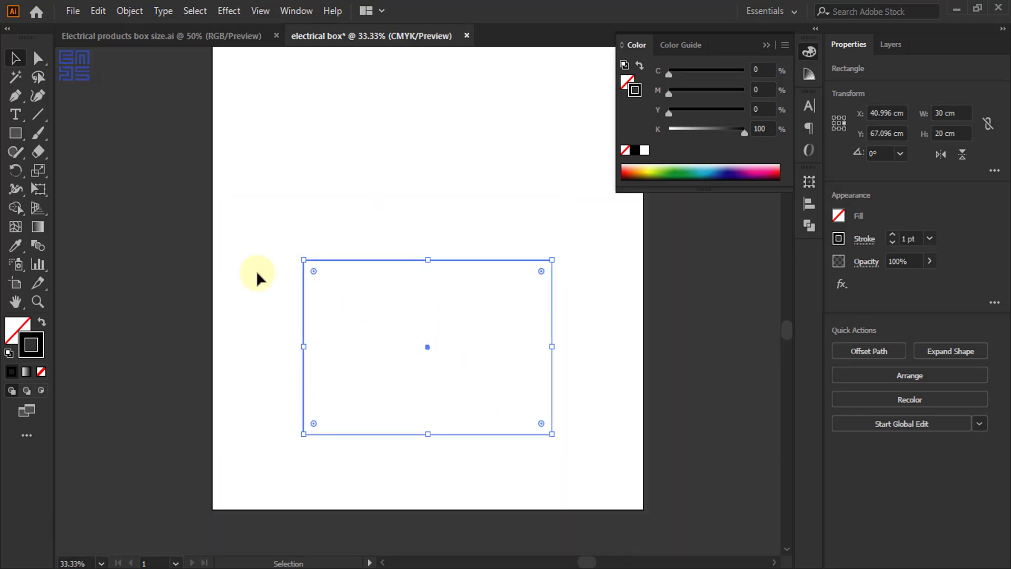
Check the box's listed dimensions in the Electrical products box size document and return to the electrical box layout
click(244, 34)
scroll(590, 254, up, 3)
scroll(453, 262, down, 3)
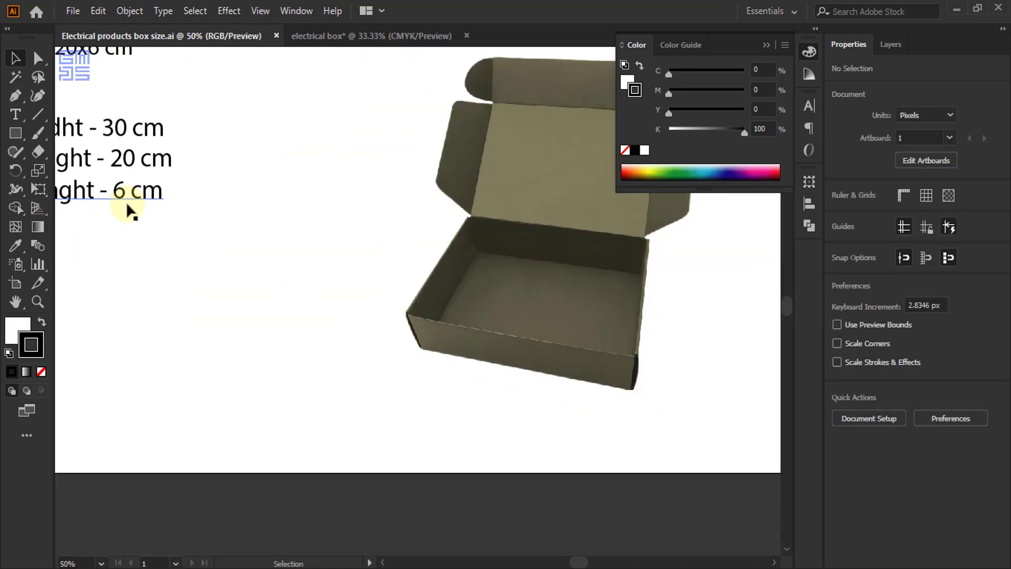
click(383, 41)
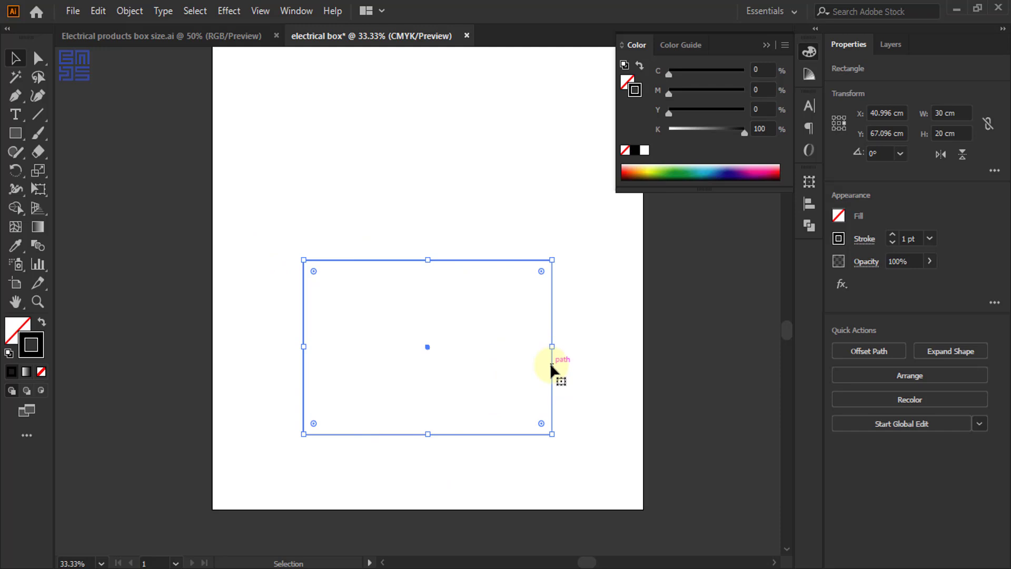
Duplicate the base rectangle in place and flip the copy horizontally across the base's left edge
drag(551, 363, 299, 346)
key(ctrl+z)
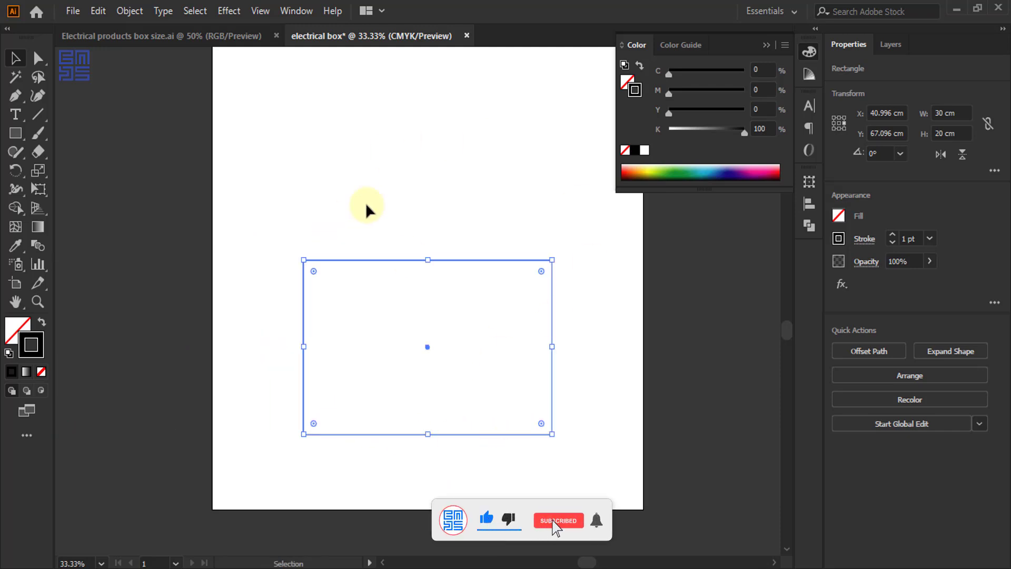
key(ctrl+c)
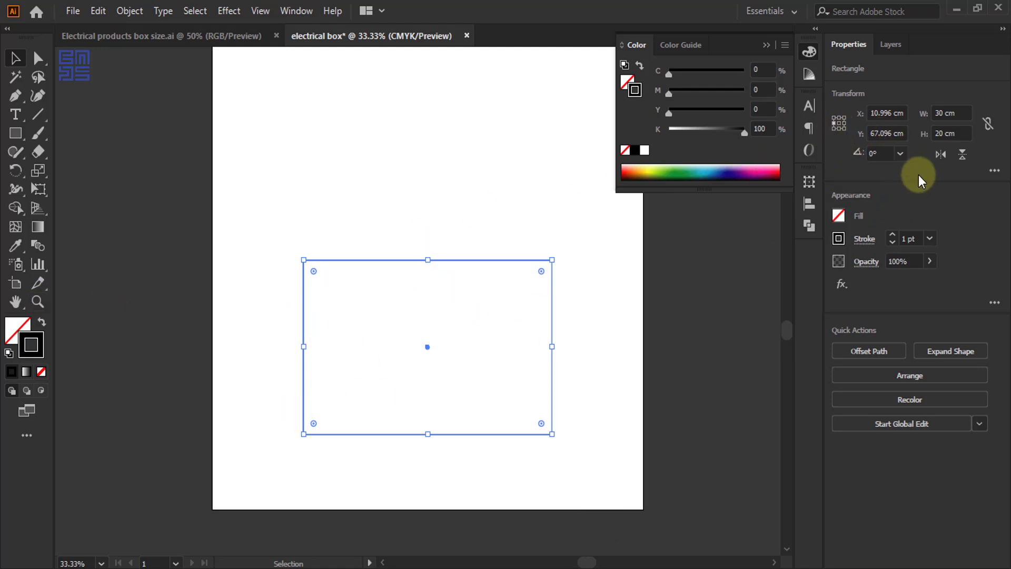
click(945, 153)
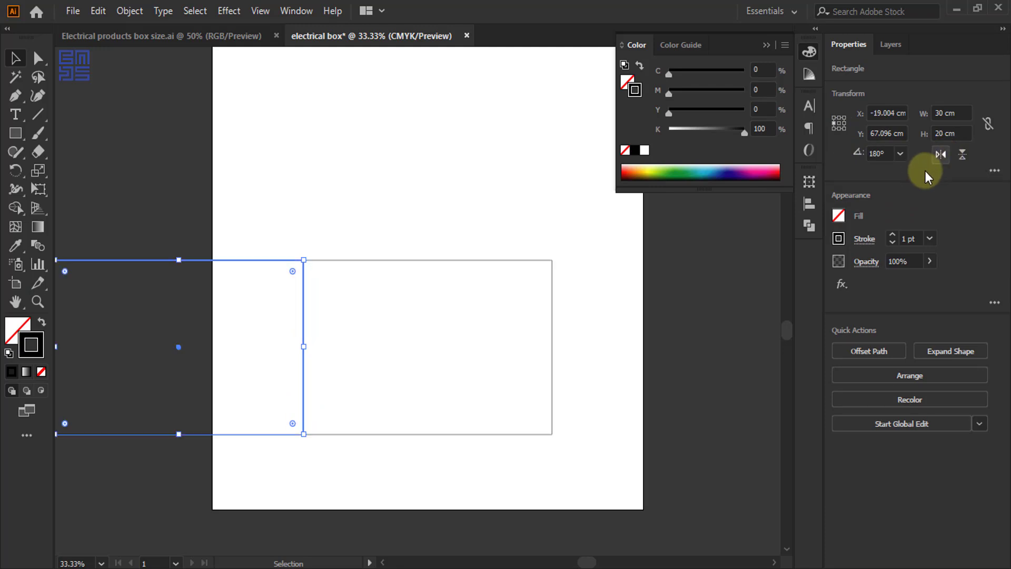
scroll(458, 211, down, 2)
scroll(402, 216, up, 2)
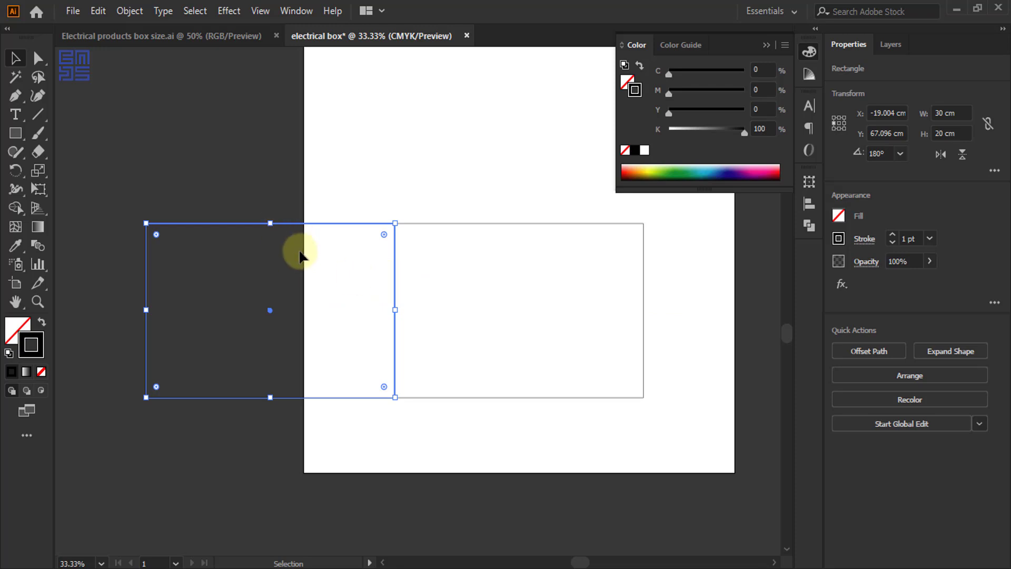
Set the flipped copy's width to 6 cm with the reference point on its right-middle, then deselect it
click(811, 179)
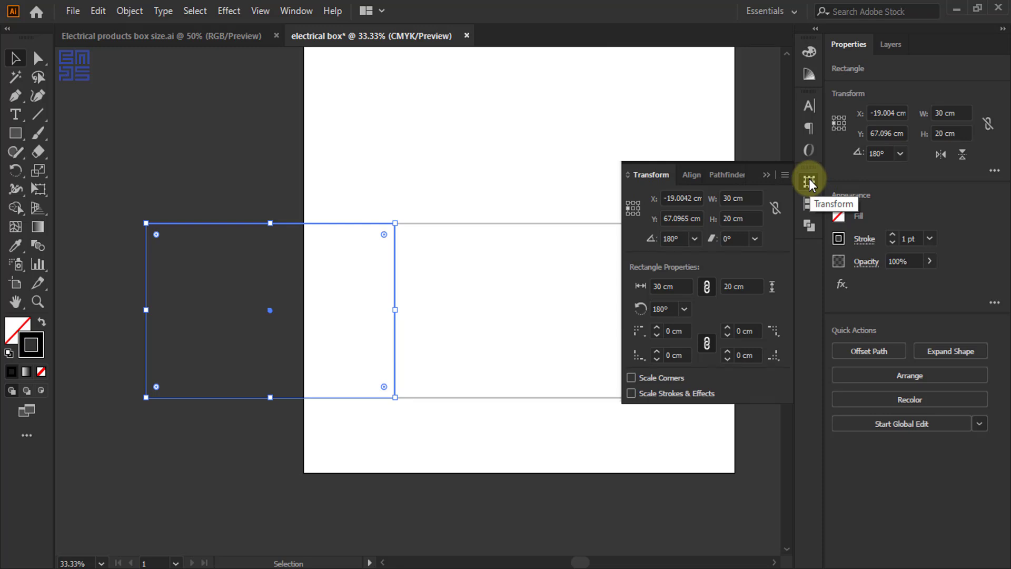
click(639, 209)
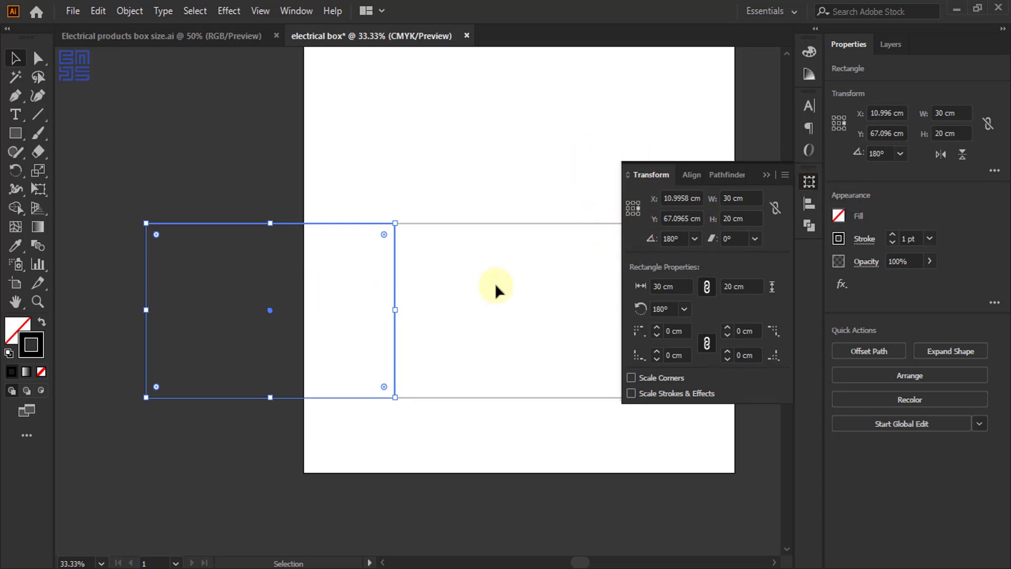
double_click(733, 198)
text(6)
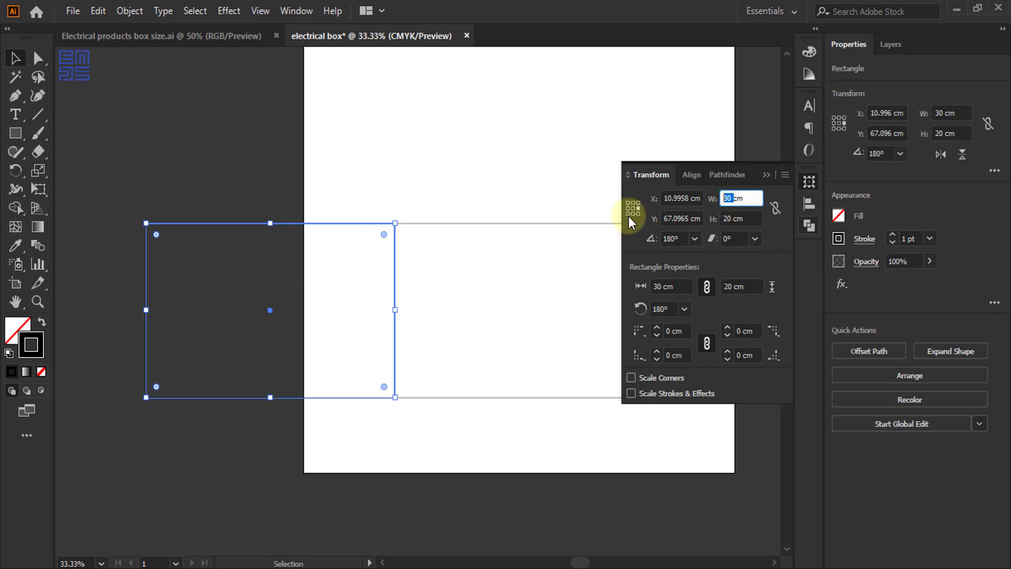
key(Return)
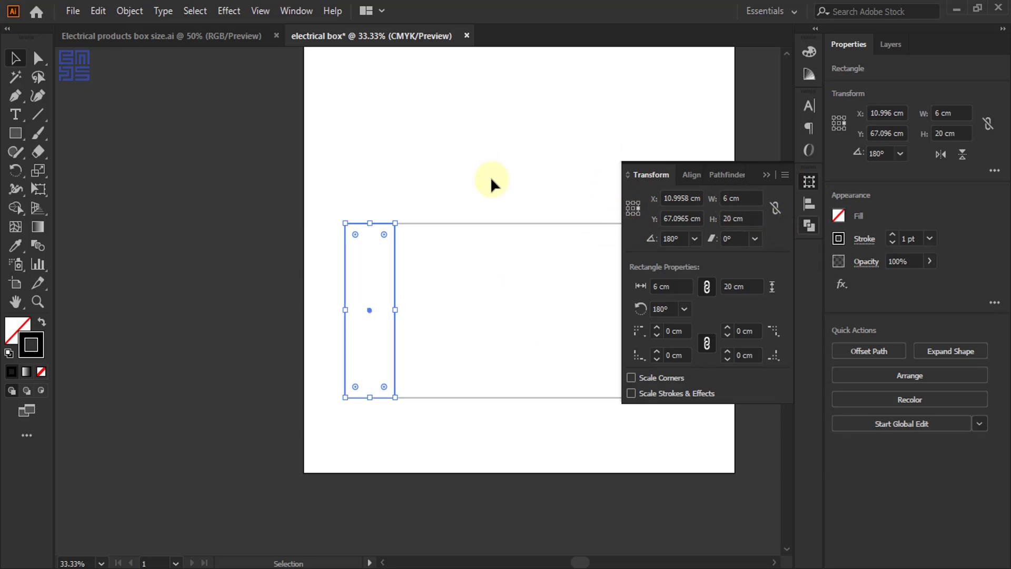
click(336, 178)
Widen Artboard 1 symmetrically on both sides to about 91 cm and return to the Selection tool
scroll(316, 216, down, 2)
scroll(311, 266, up, 1)
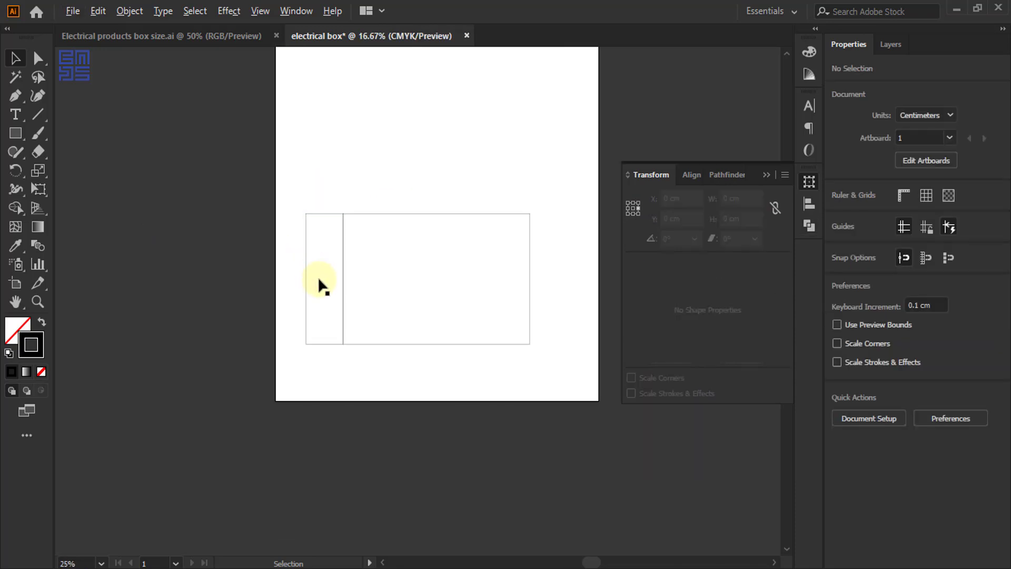
scroll(317, 274, down, 2)
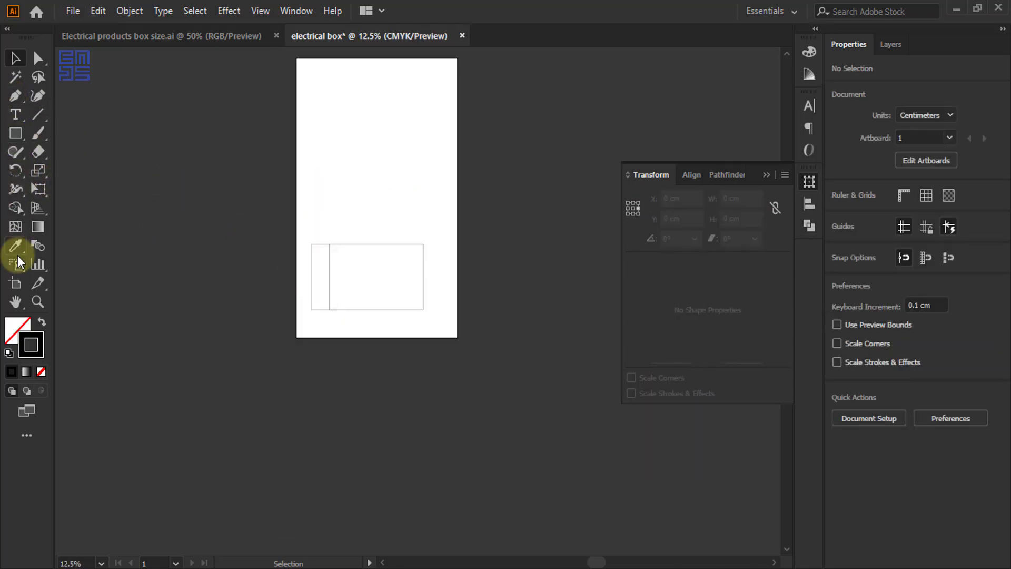
click(16, 282)
drag(296, 200, 236, 198)
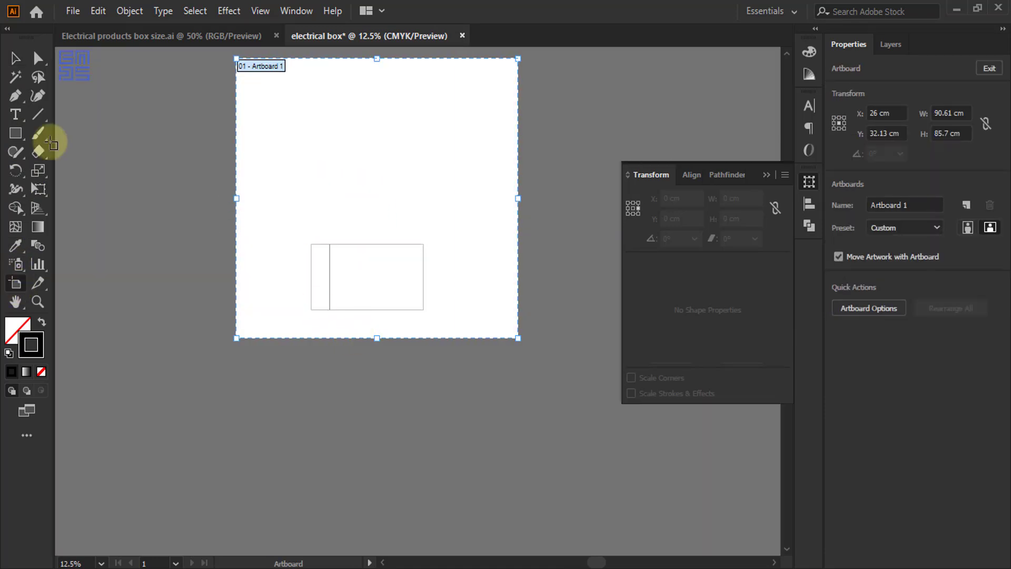
click(16, 58)
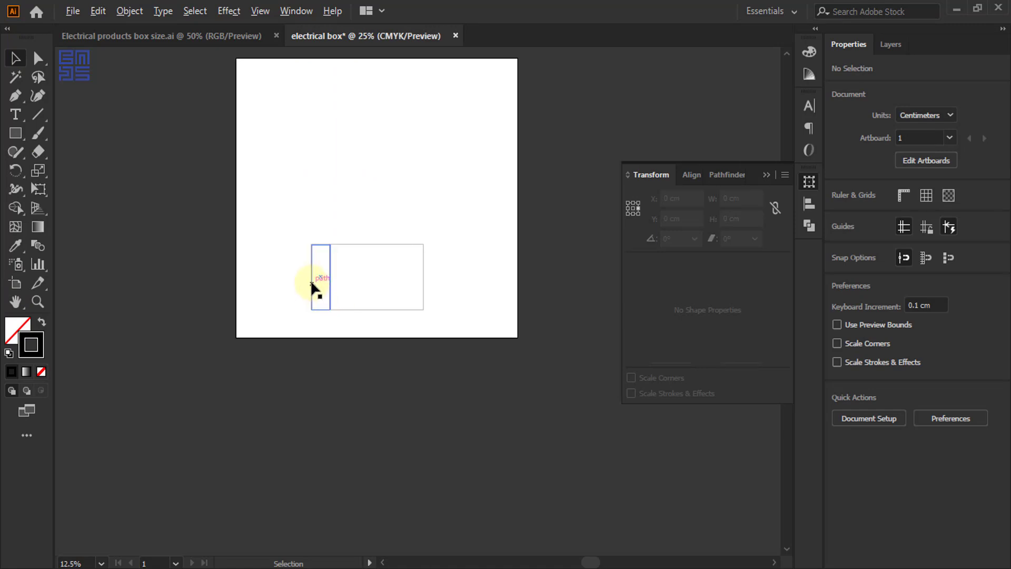
Examine the thickness of the folded side wall up close in the reference box image, then return to the electrical box layout
scroll(313, 288, up, 3)
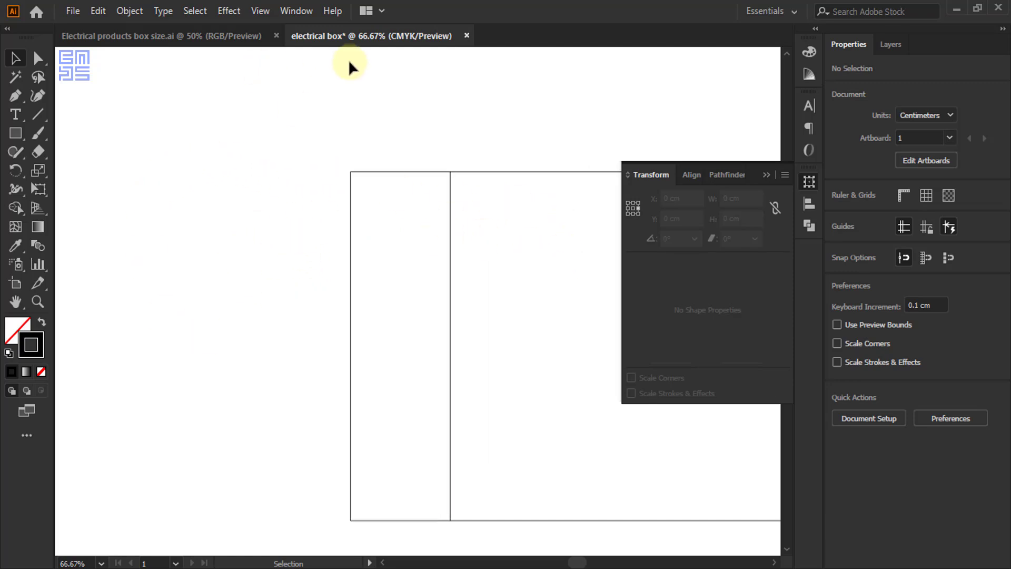
click(239, 35)
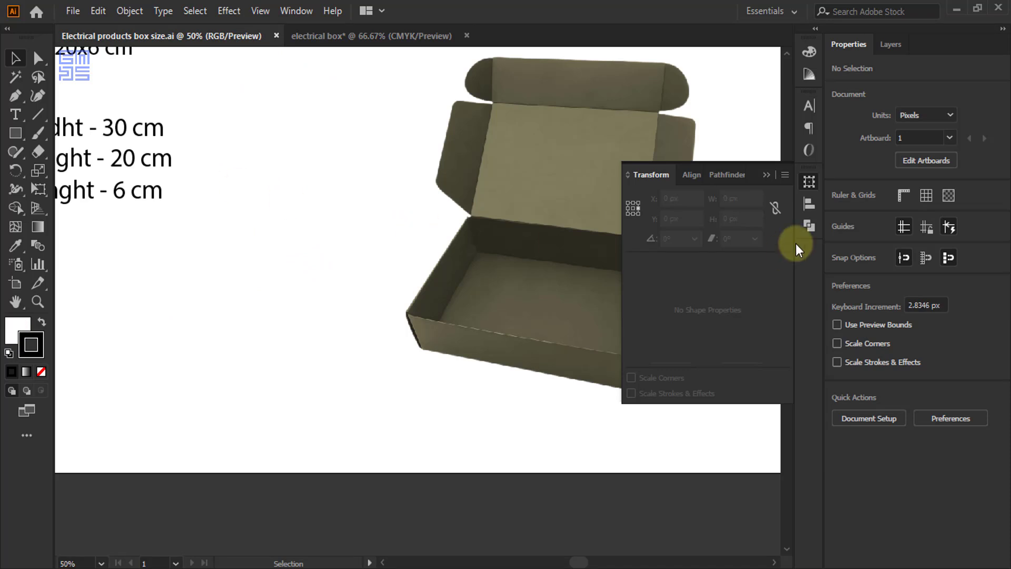
click(769, 174)
scroll(660, 327, up, 5)
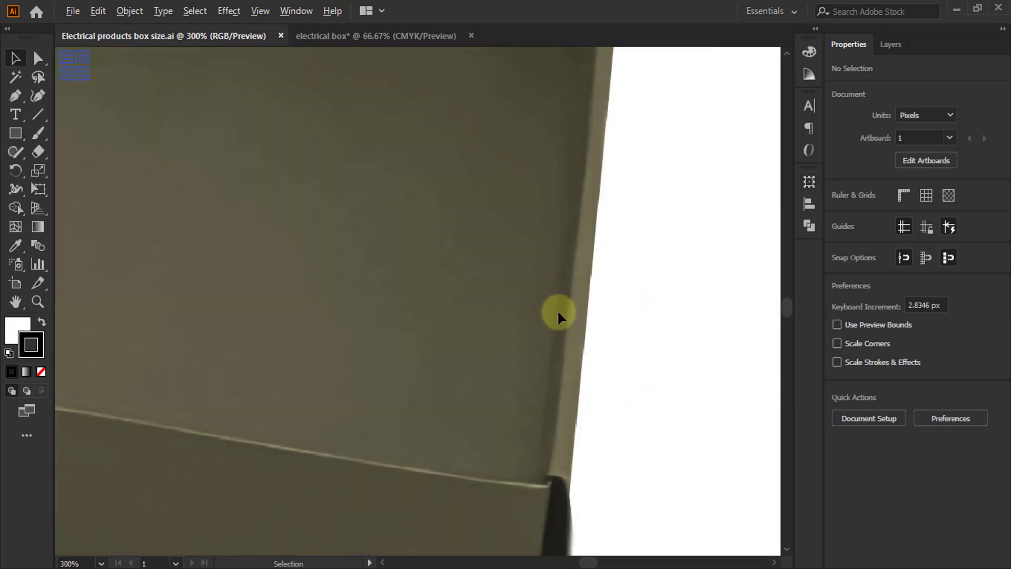
scroll(557, 314, down, 1)
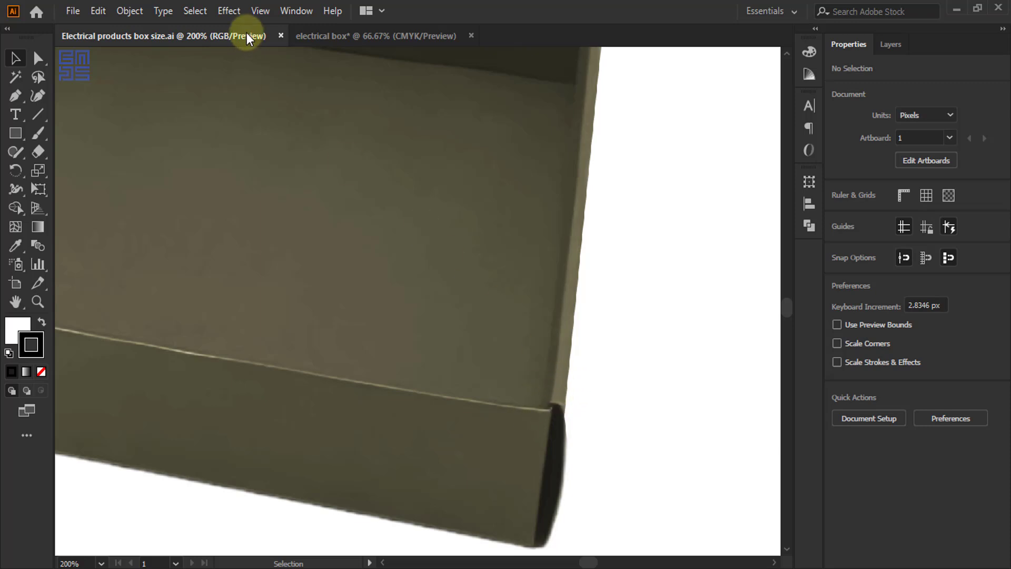
click(314, 36)
Duplicate the 6 cm side panel in place and flip the copy horizontally across the panel's left edge
scroll(365, 121, down, 1)
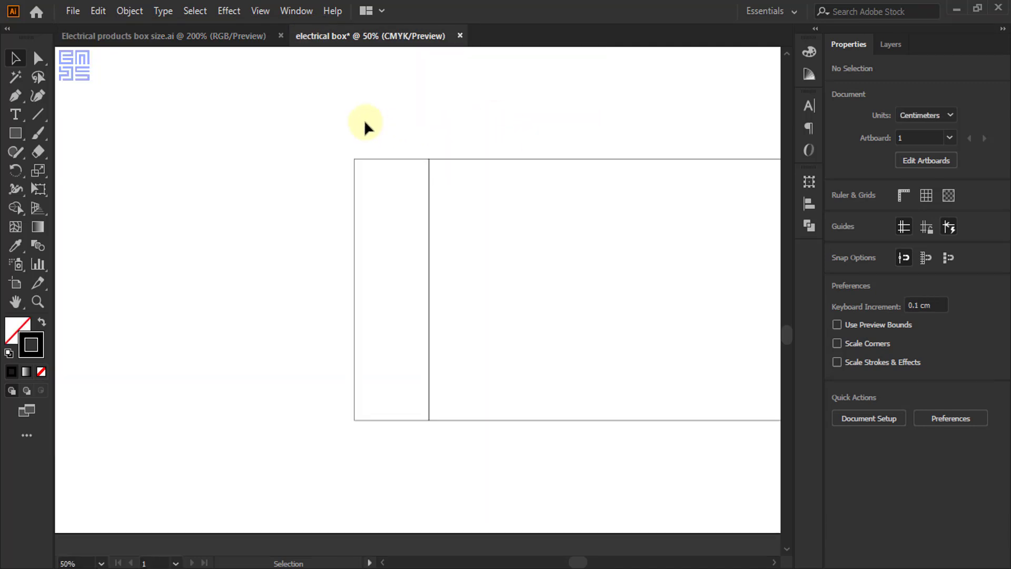
drag(363, 119, 395, 208)
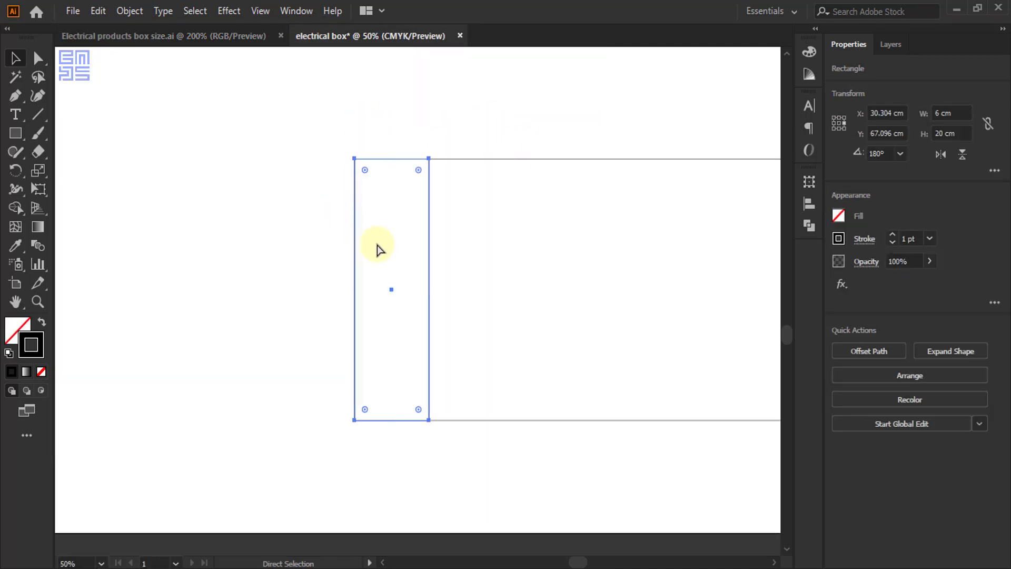
key(v)
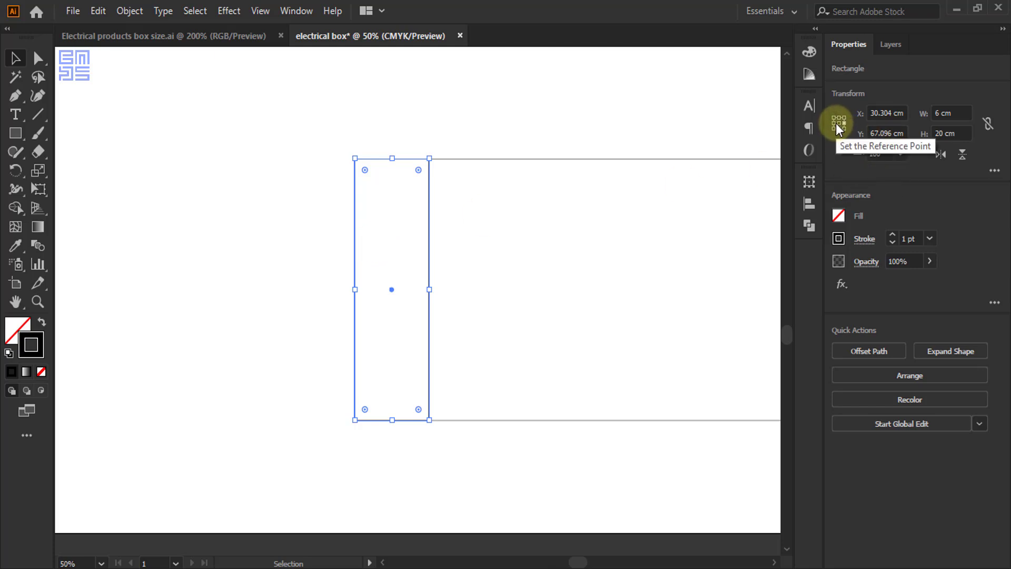
click(938, 155)
click(935, 156)
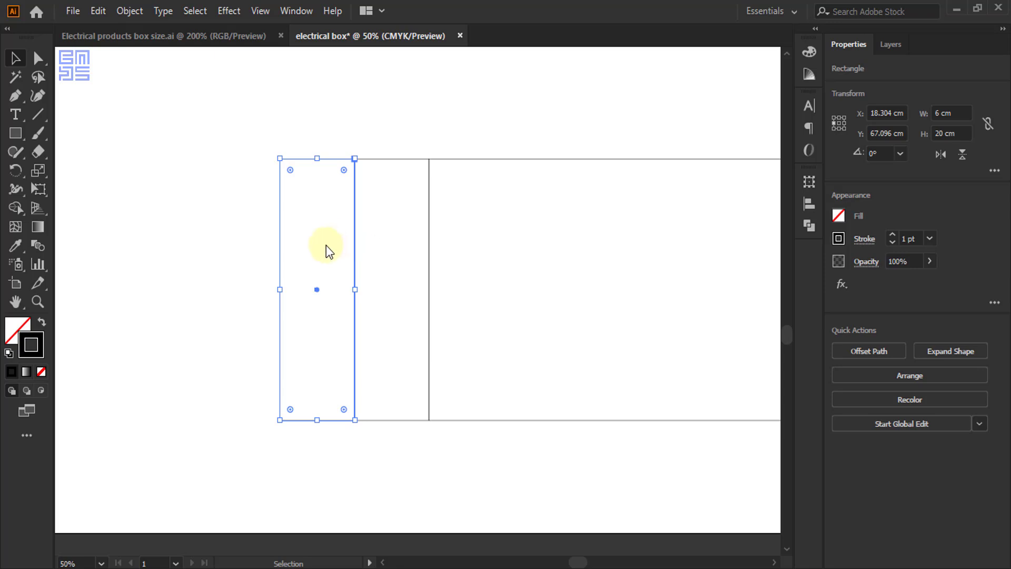
Narrow the outer panel copy to a 0.4 cm wide fold strip, anchored at its right-middle reference point, and deselect it
click(807, 185)
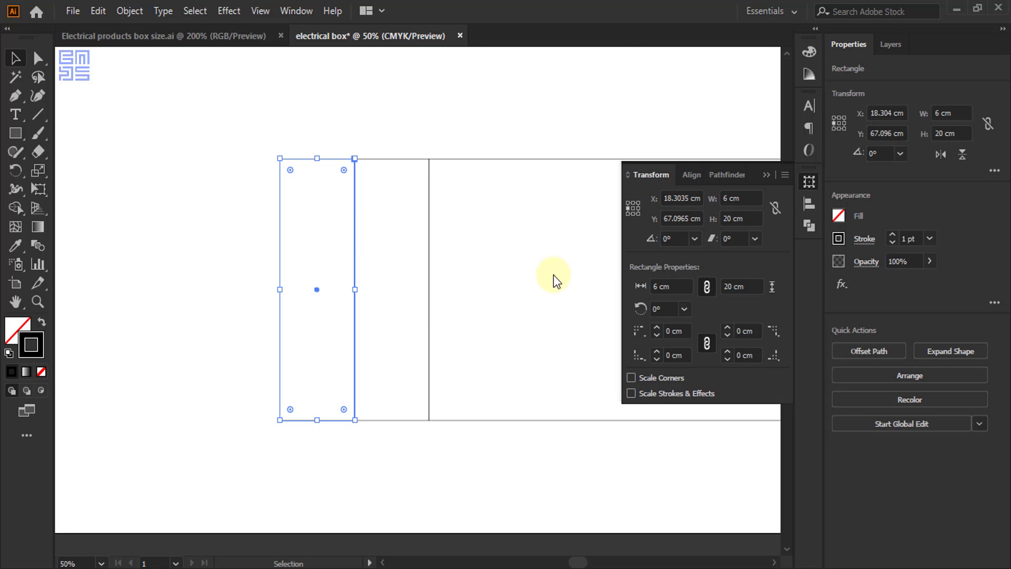
click(639, 209)
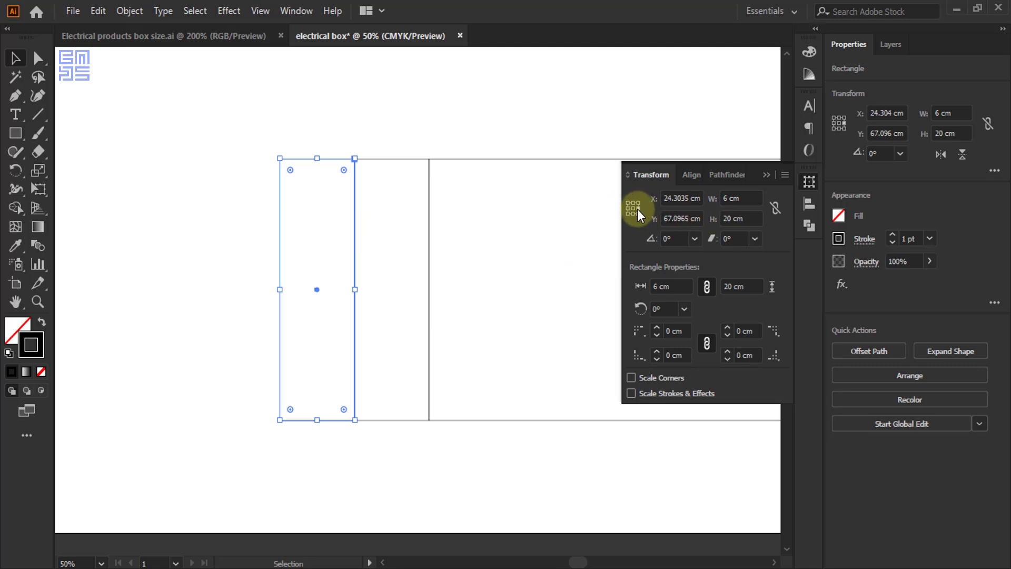
double_click(731, 198)
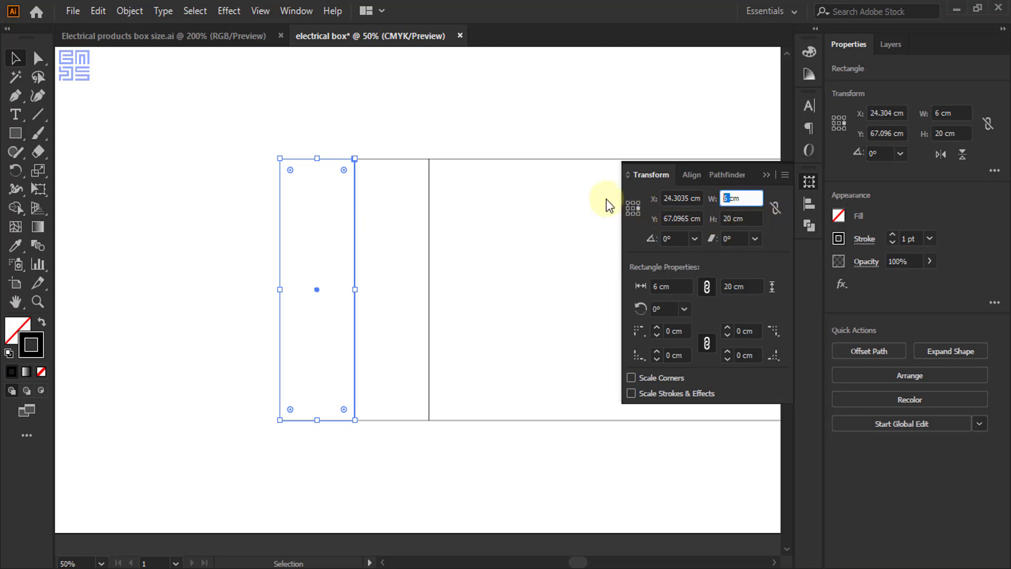
text(0.4)
key(Return)
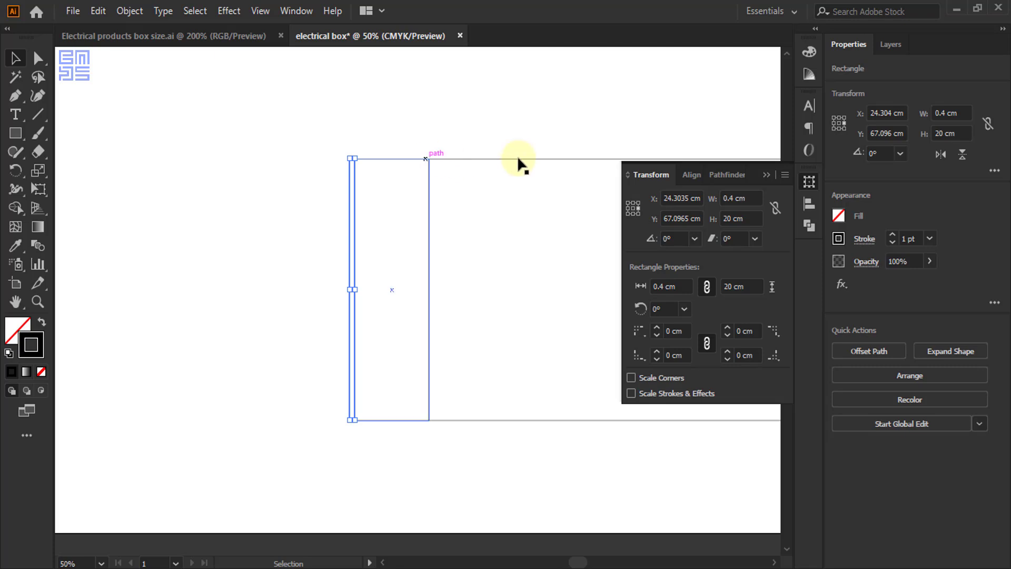
click(347, 153)
Select the upper outer corner anchor of the 0.4 cm fold strip with the Direct Selection tool
scroll(348, 158, up, 3)
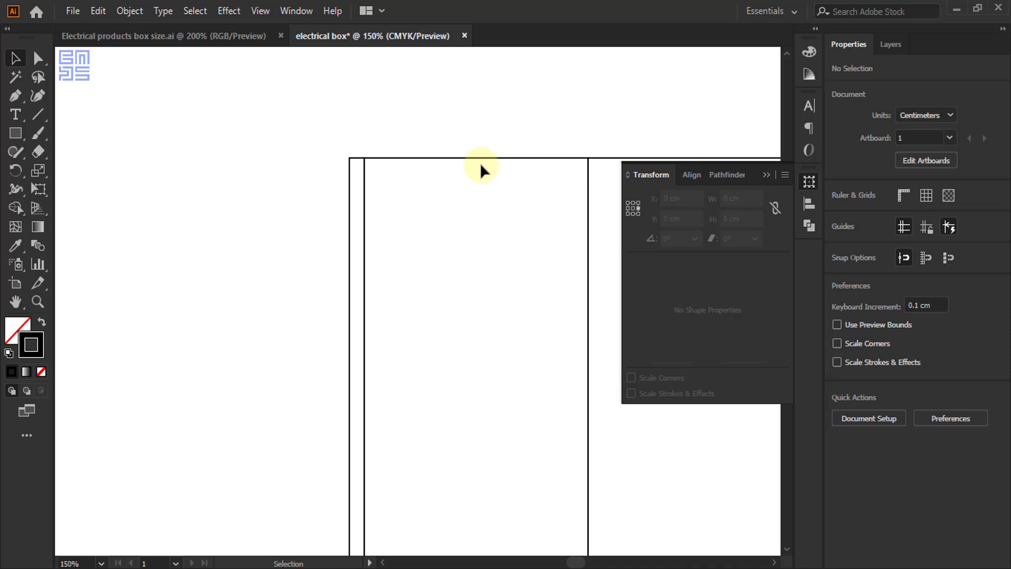
click(38, 58)
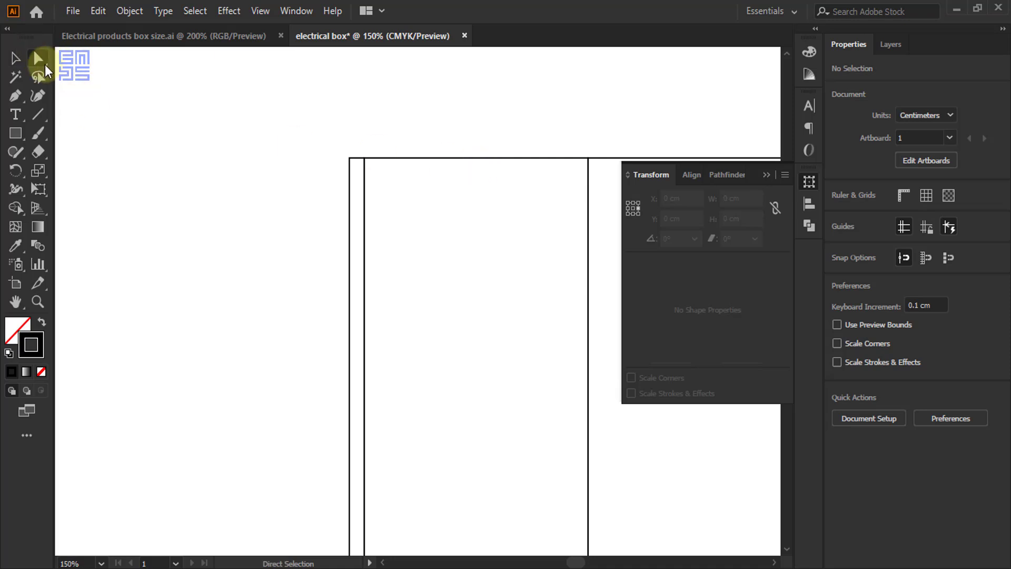
scroll(371, 140, up, 3)
drag(296, 162, 336, 222)
scroll(231, 132, down, 7)
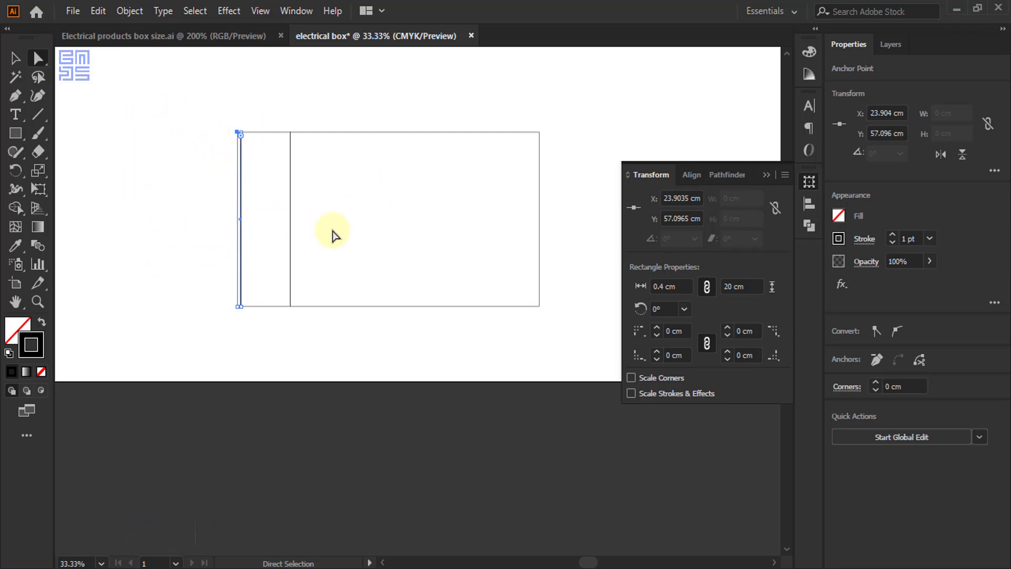
Examine the inner face of the side wall in the reference box image, then return to the electrical box layout
click(255, 36)
scroll(500, 295, down, 2)
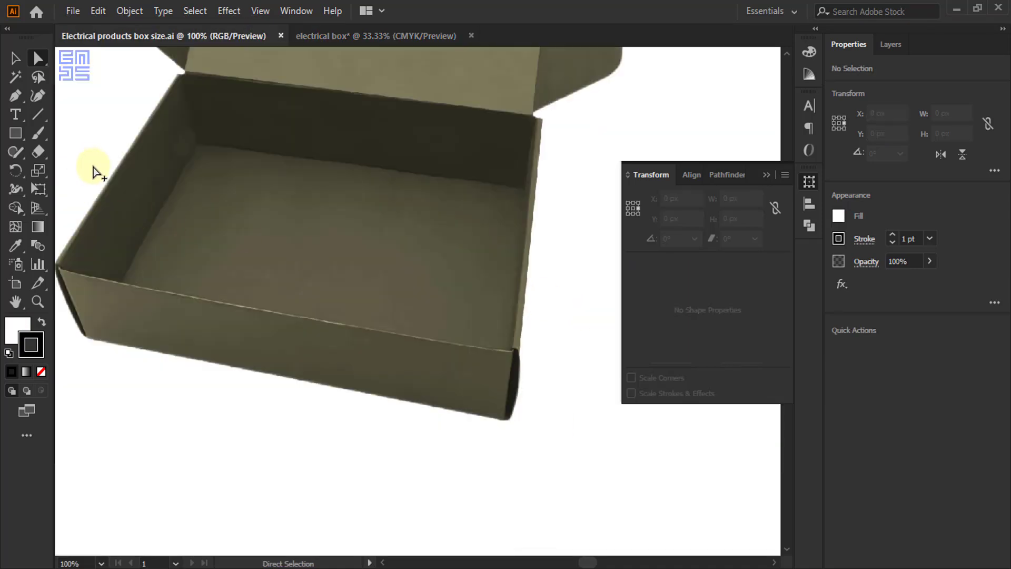
scroll(112, 192, up, 3)
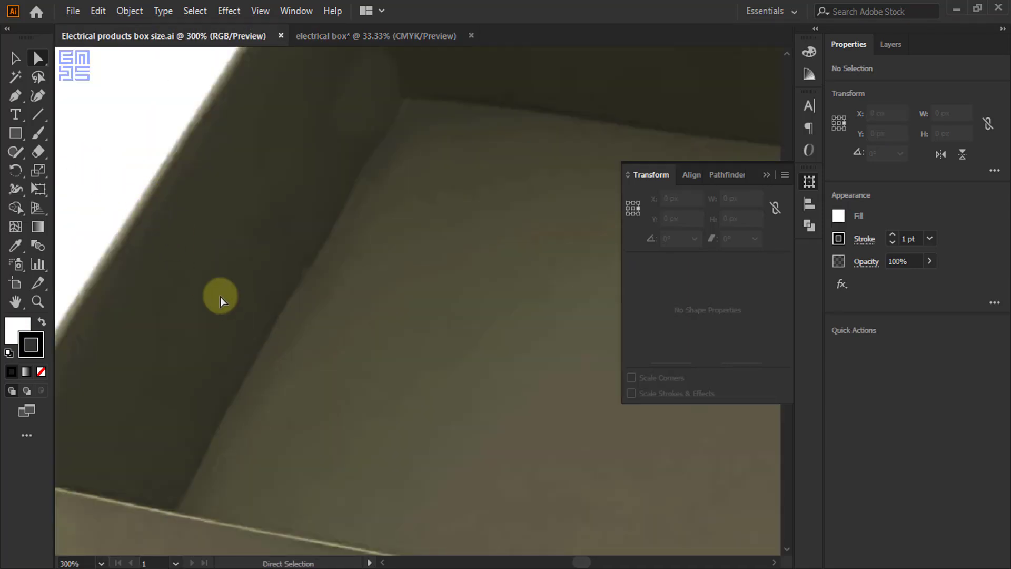
click(316, 48)
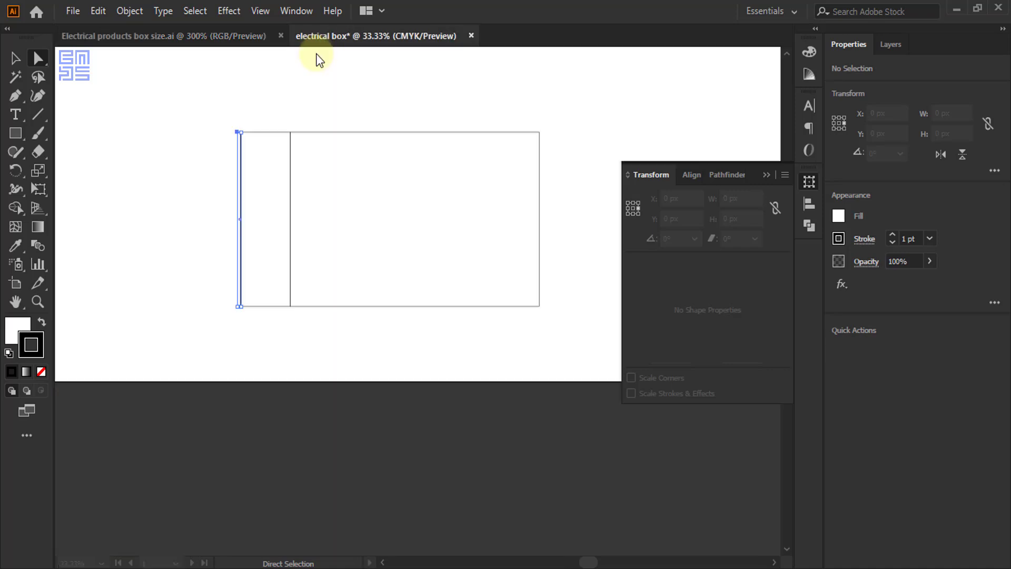
Move the fold strip's upper outer corner anchor down by 0.1 cm to taper the strip's upper end
scroll(235, 136, up, 2)
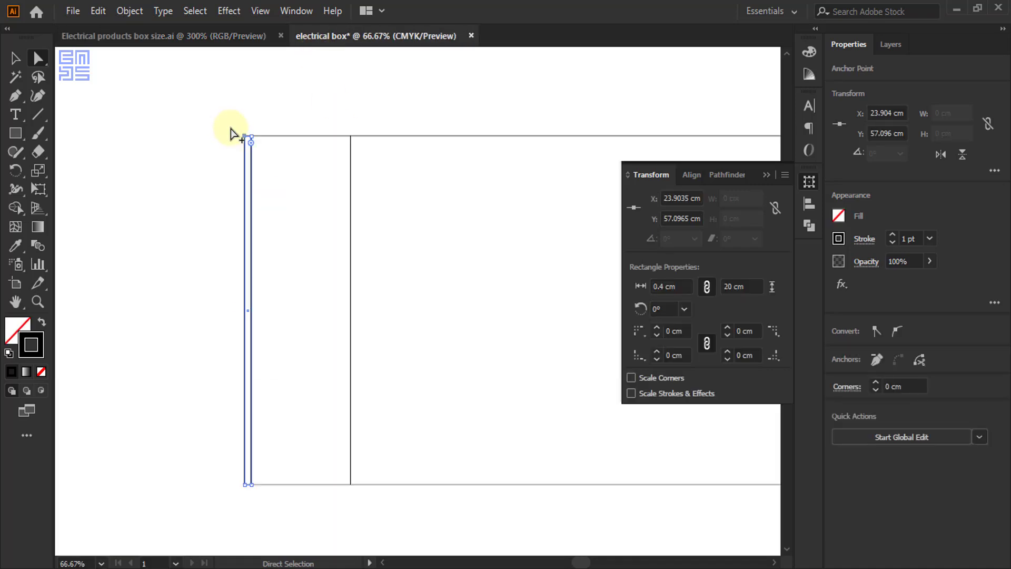
scroll(237, 136, up, 3)
scroll(232, 163, up, 3)
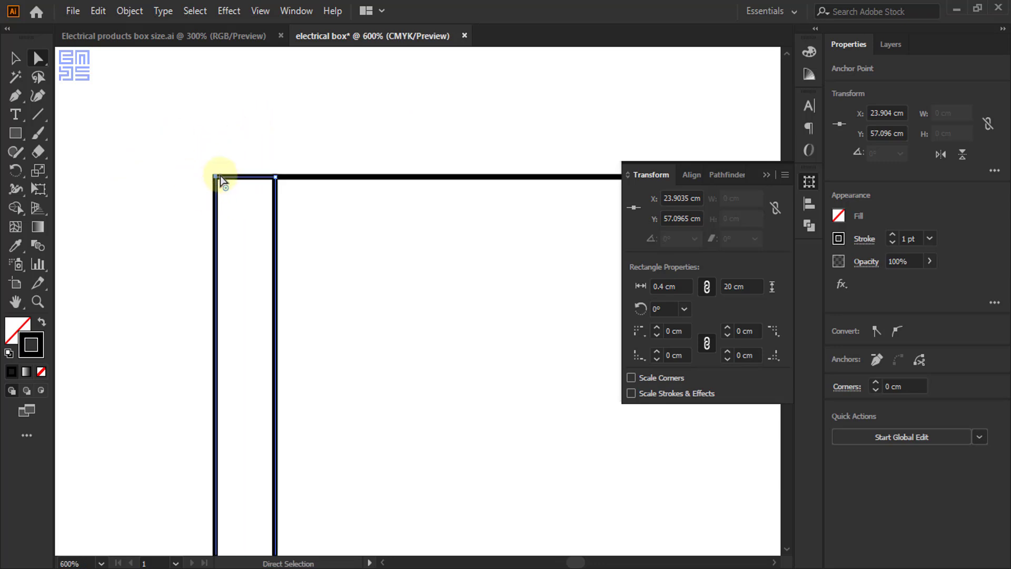
click(213, 176)
key(Down)
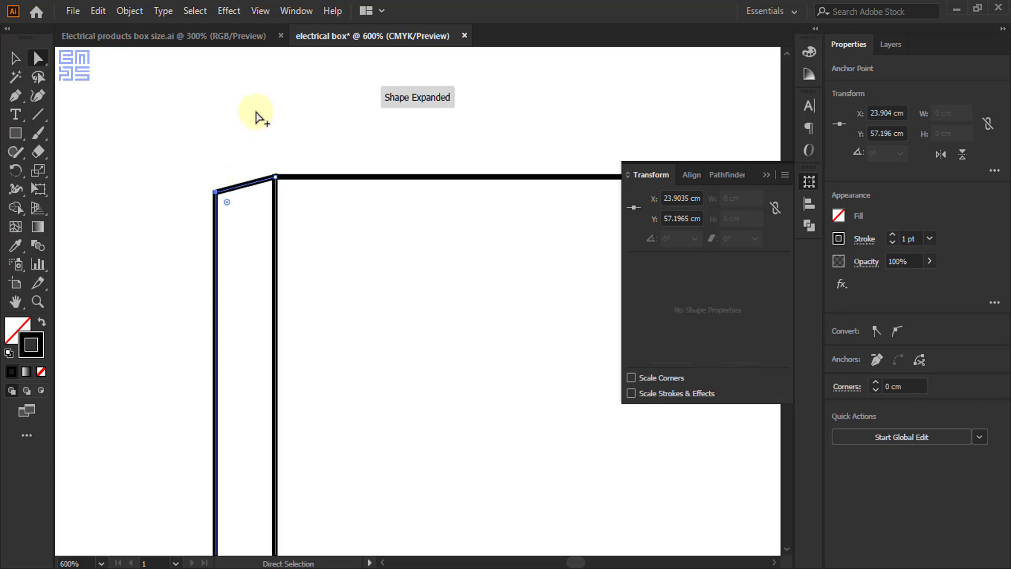
Move the fold strip's lower outer corner anchor up by 0.1 cm, then return to the Selection tool and deselect
scroll(289, 121, down, 3)
scroll(329, 126, down, 2)
scroll(304, 232, down, 5)
scroll(282, 454, up, 4)
click(304, 431)
key(Up)
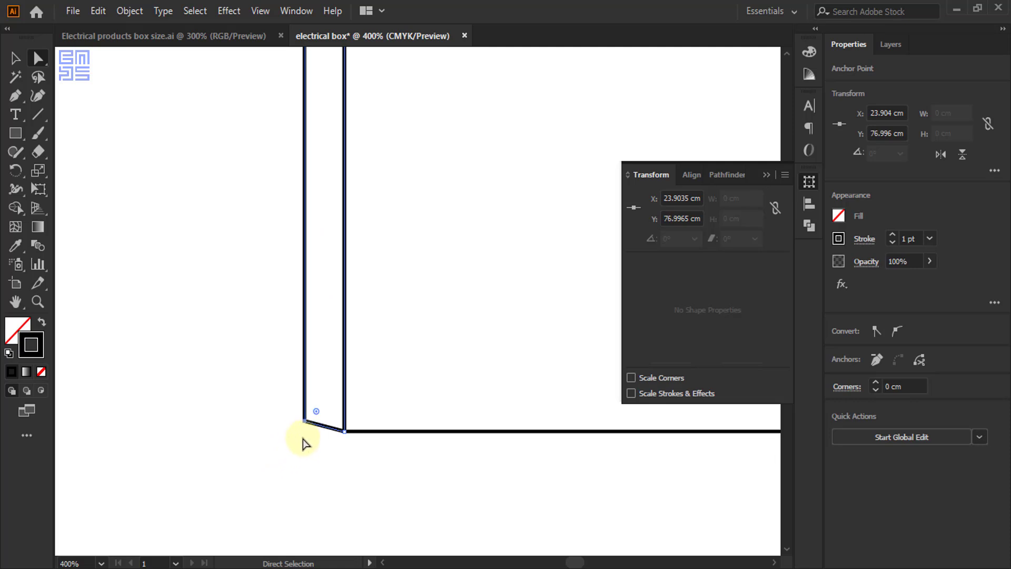
scroll(271, 426, down, 4)
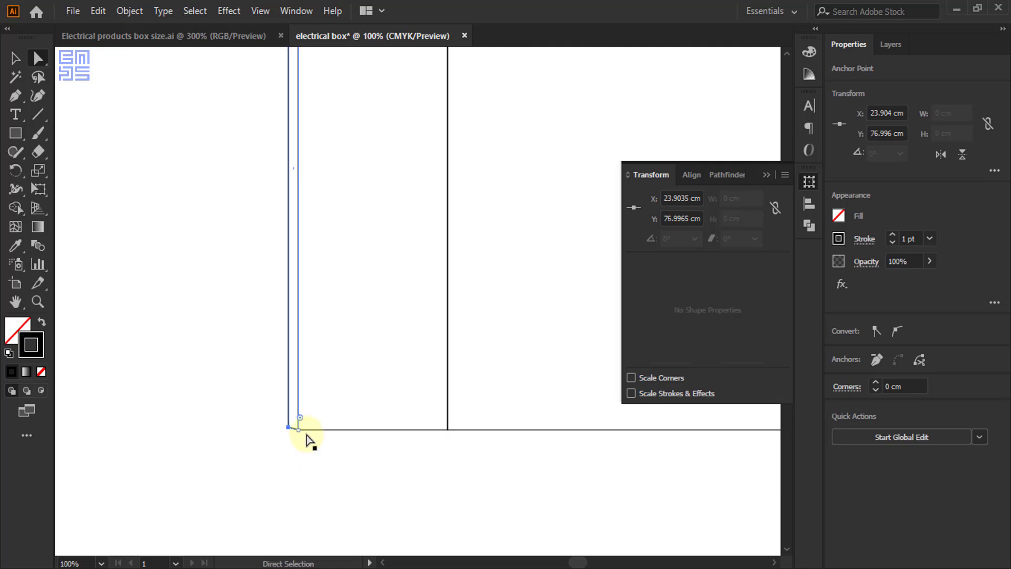
click(16, 58)
click(278, 346)
Duplicate the 6 cm side panel and place the copy flush against the fold strip's outer edge
scroll(397, 411, down, 1)
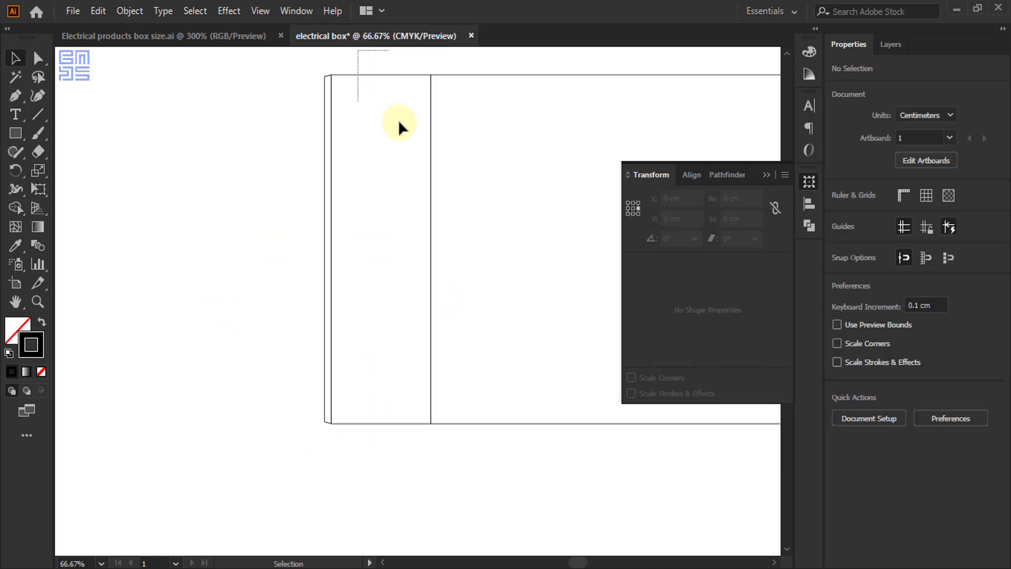
click(426, 284)
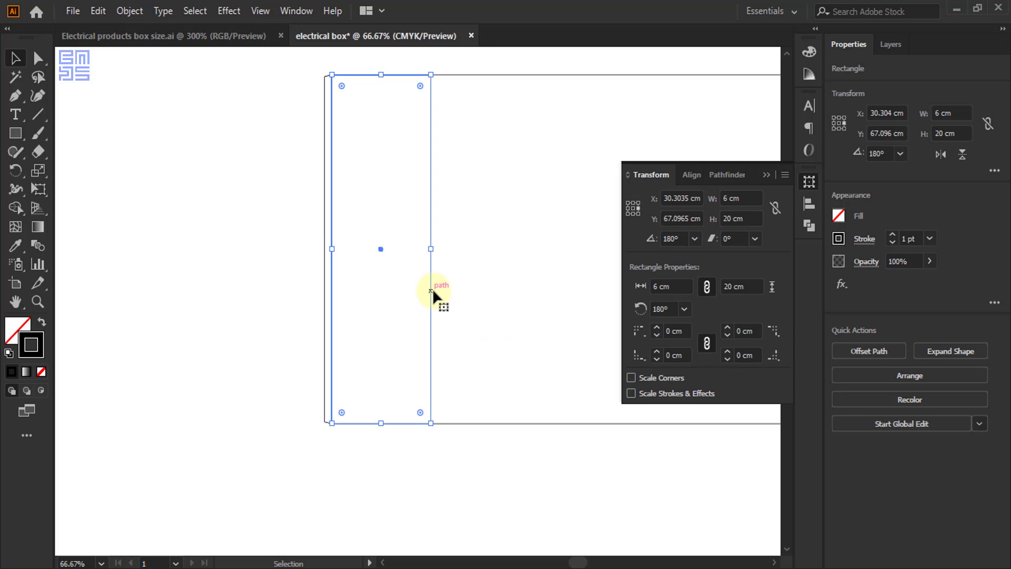
drag(428, 293, 325, 291)
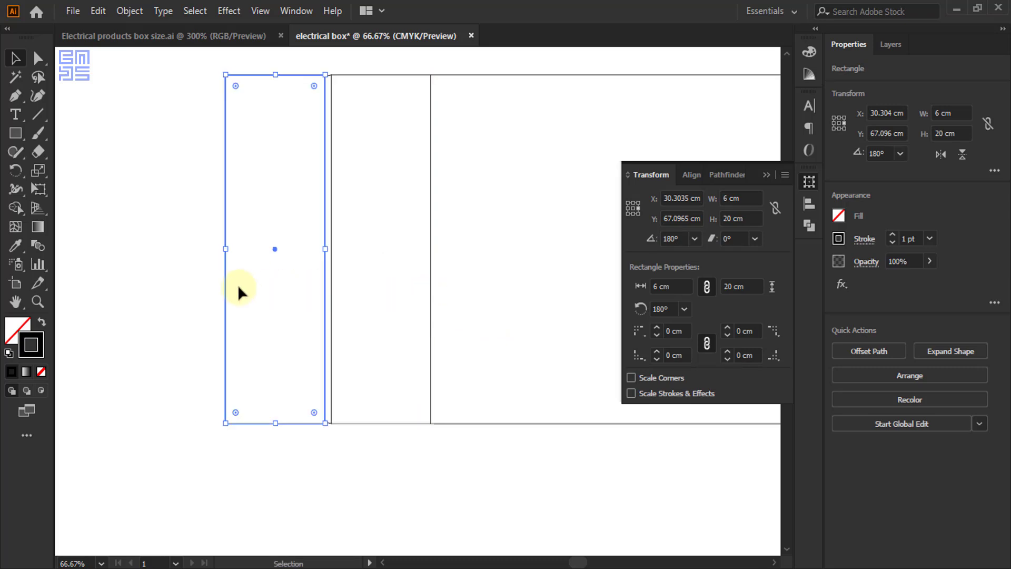
Examine up close the upper corner where the panel copy meets the tapered fold strip, toggling between Outline and Preview views
scroll(325, 61, up, 3)
scroll(316, 84, up, 3)
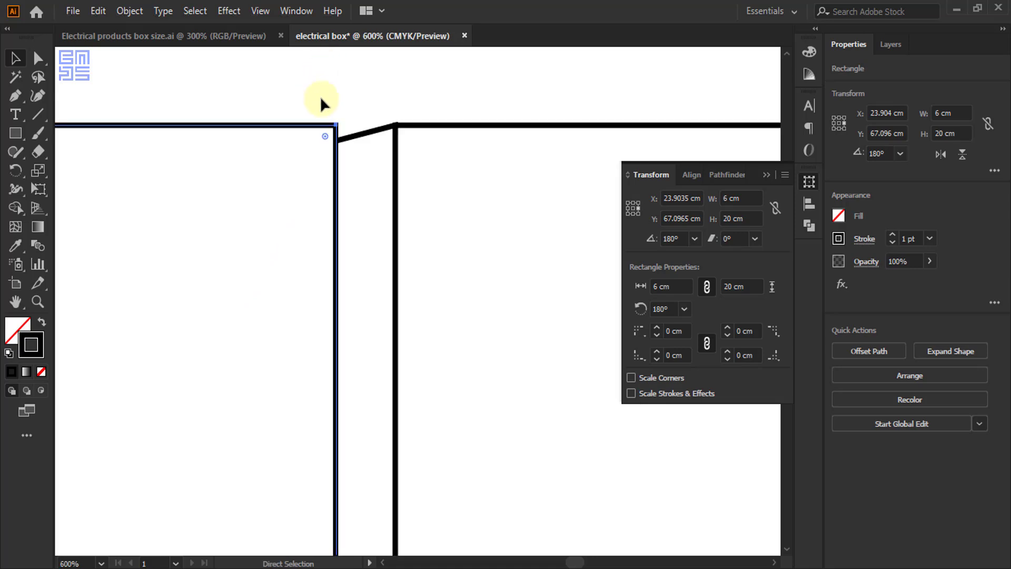
key(ctrl+y)
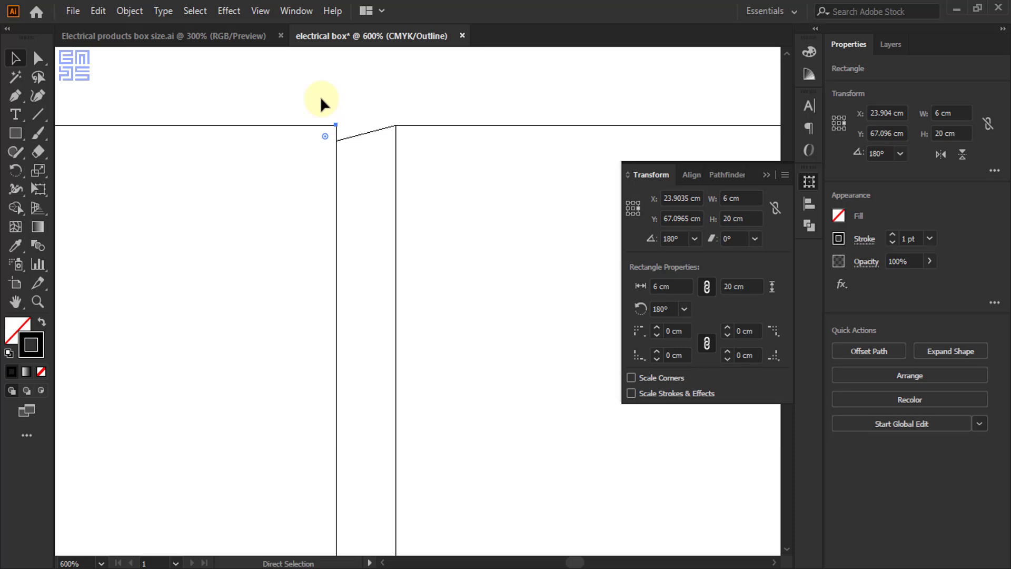
key(ctrl+y)
key(ctrl+y)
key(ctrl+y)
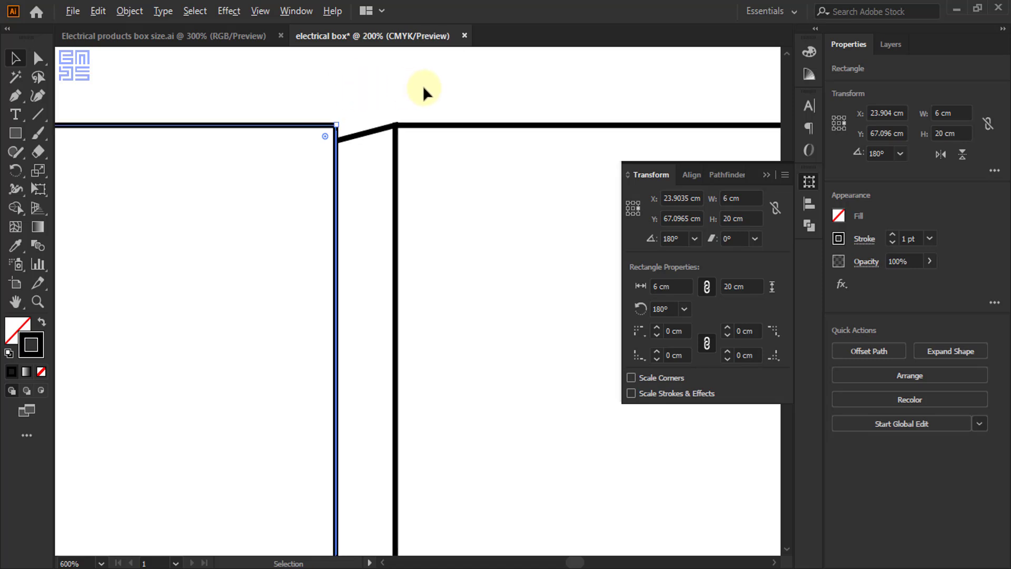
key(ctrl+minus)
key(ctrl+minus)
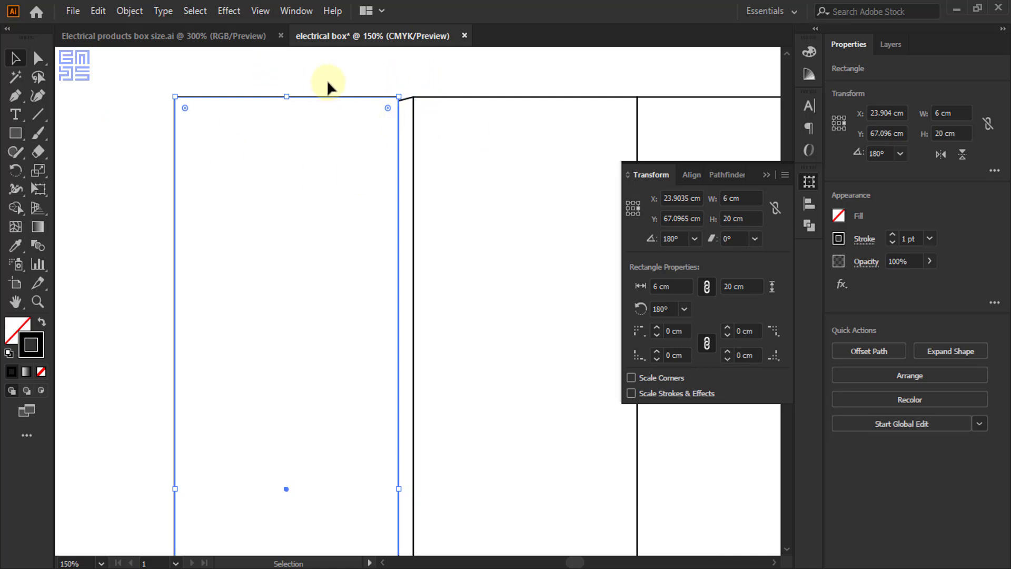
key(ctrl+plus)
key(ctrl+plus)
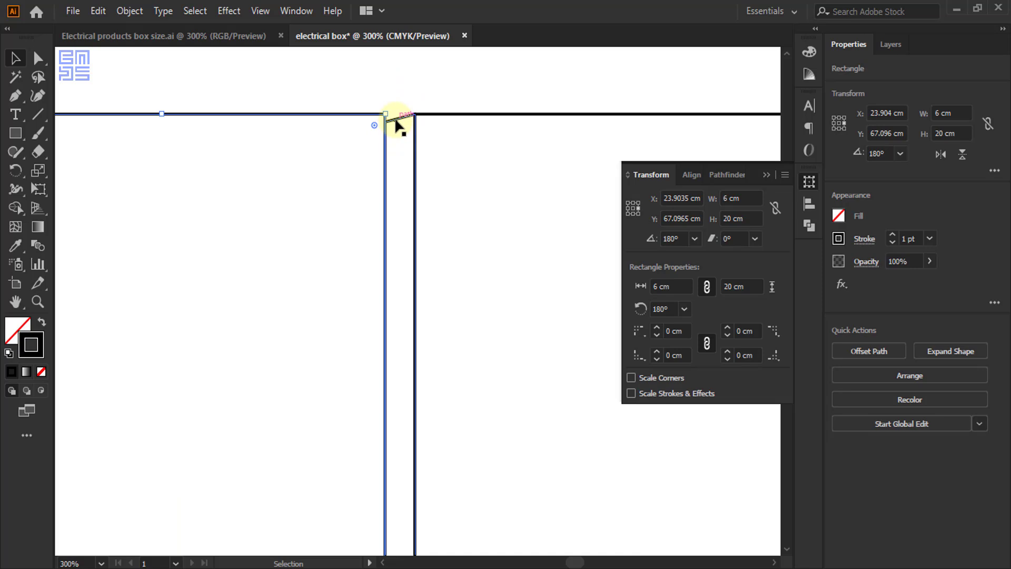
Reduce the outer panel copy's height by 0.2 cm to 19.8 cm, deselect it and check its lower corner against the fold strip
scroll(407, 91, down, 1)
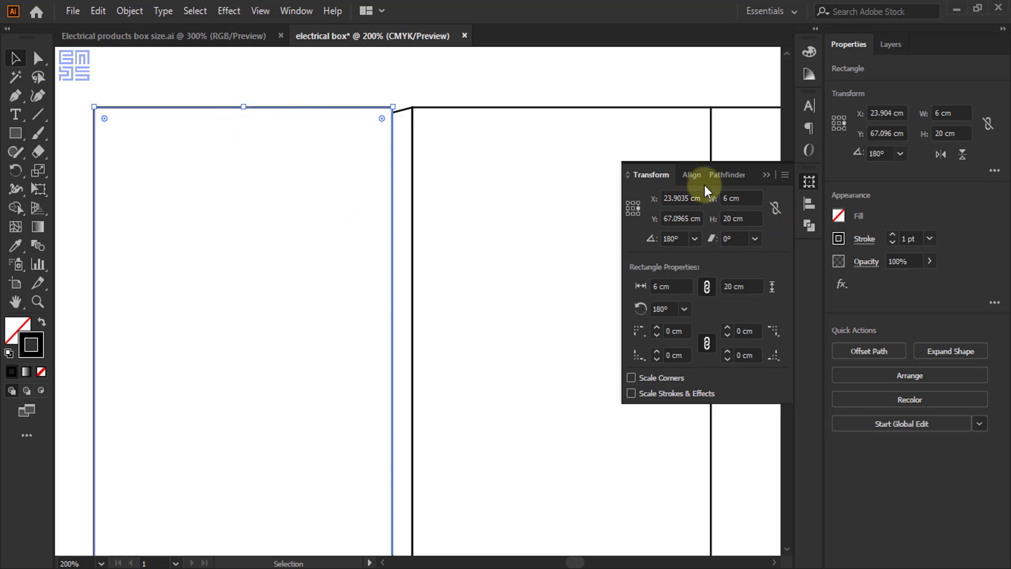
click(721, 218)
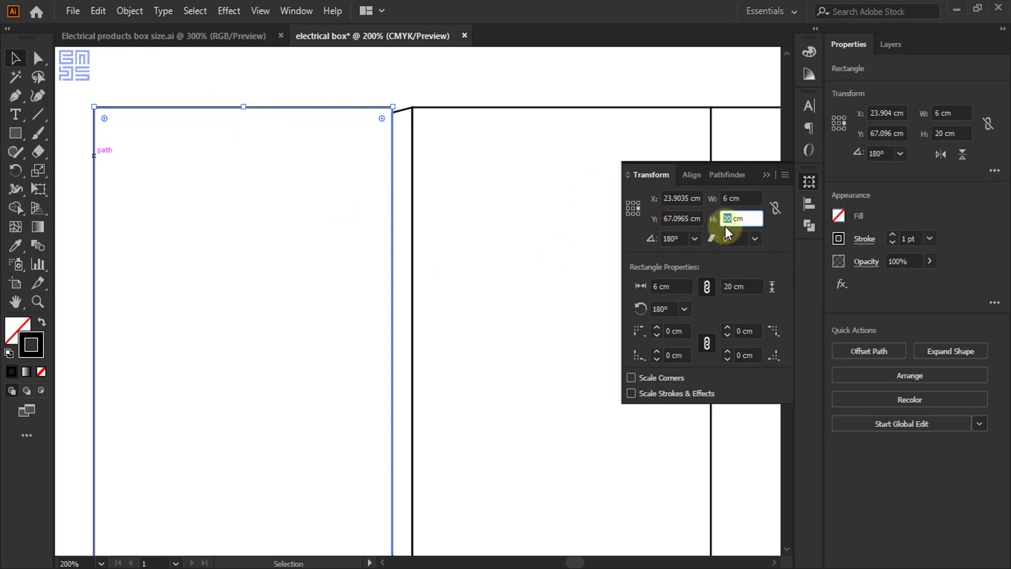
double_click(732, 218)
double_click(732, 217)
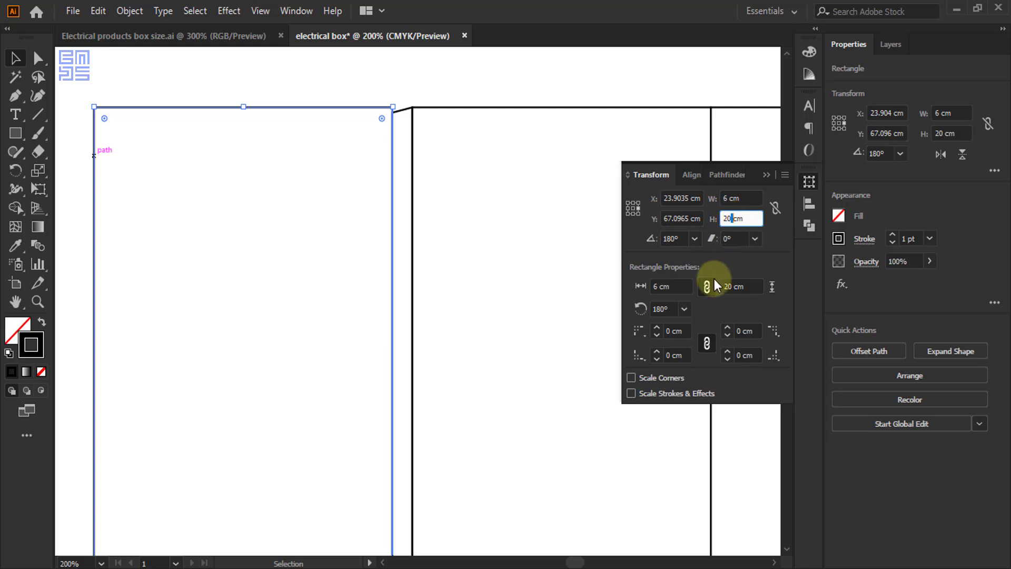
key(BackSpace)
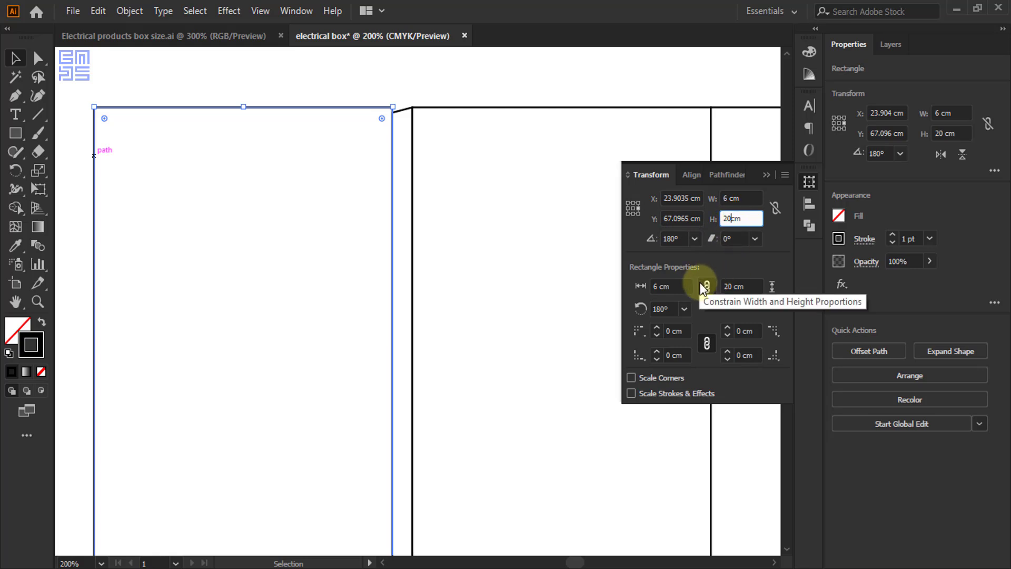
text(-0.2)
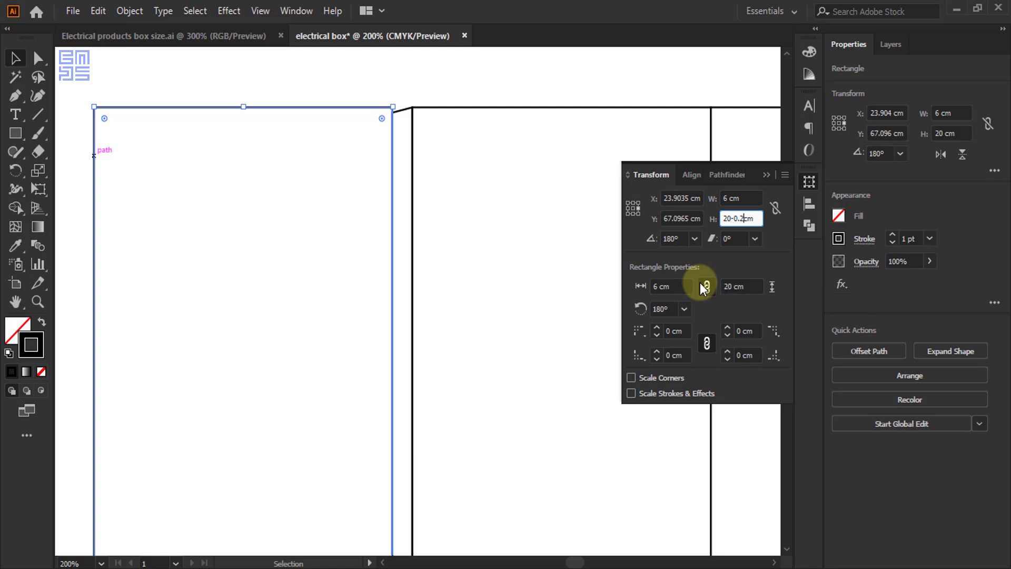
key(Return)
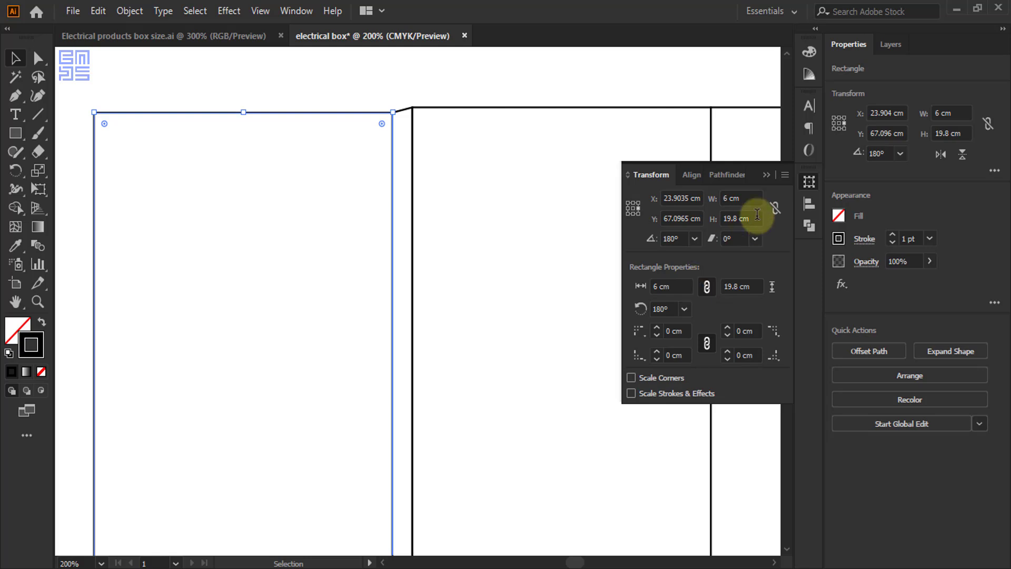
click(314, 76)
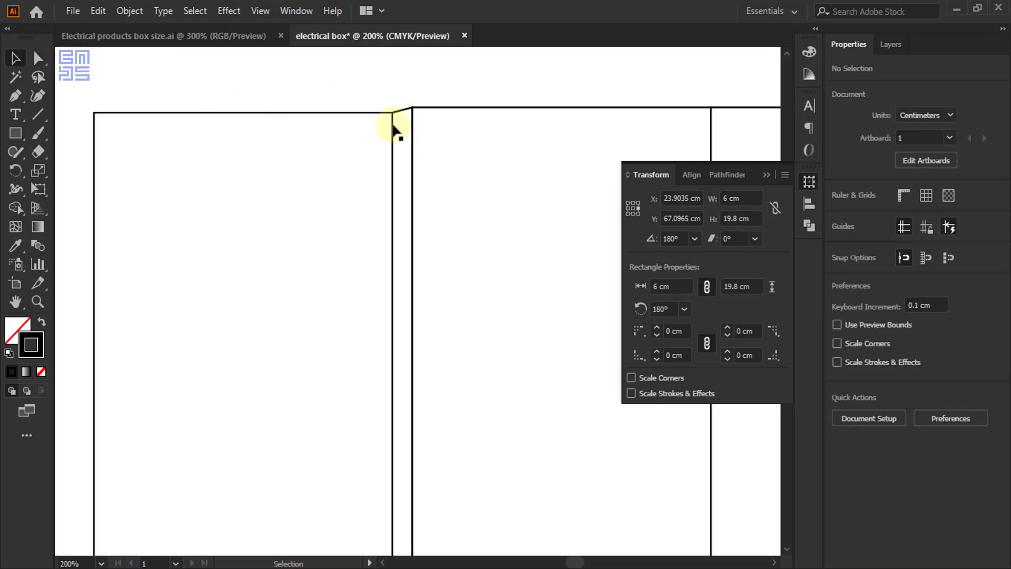
scroll(391, 80, down, 3)
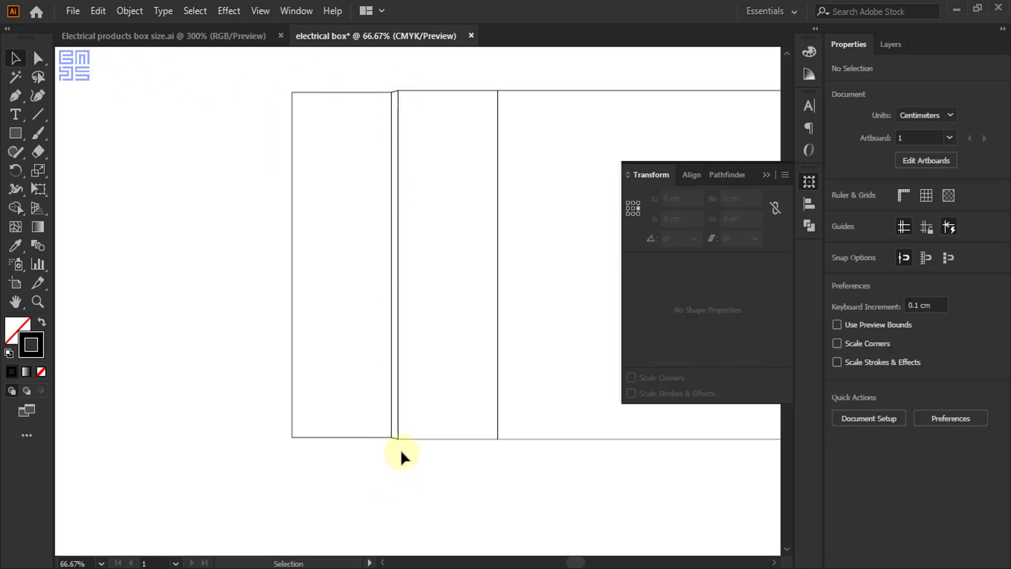
scroll(400, 447, up, 3)
scroll(368, 420, up, 2)
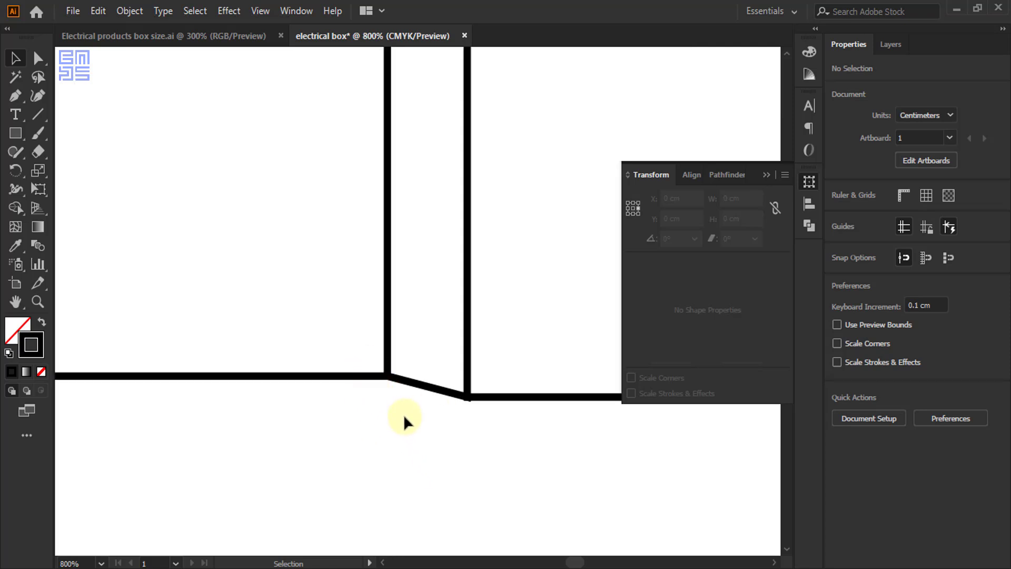
scroll(406, 417, down, 3)
scroll(416, 422, down, 2)
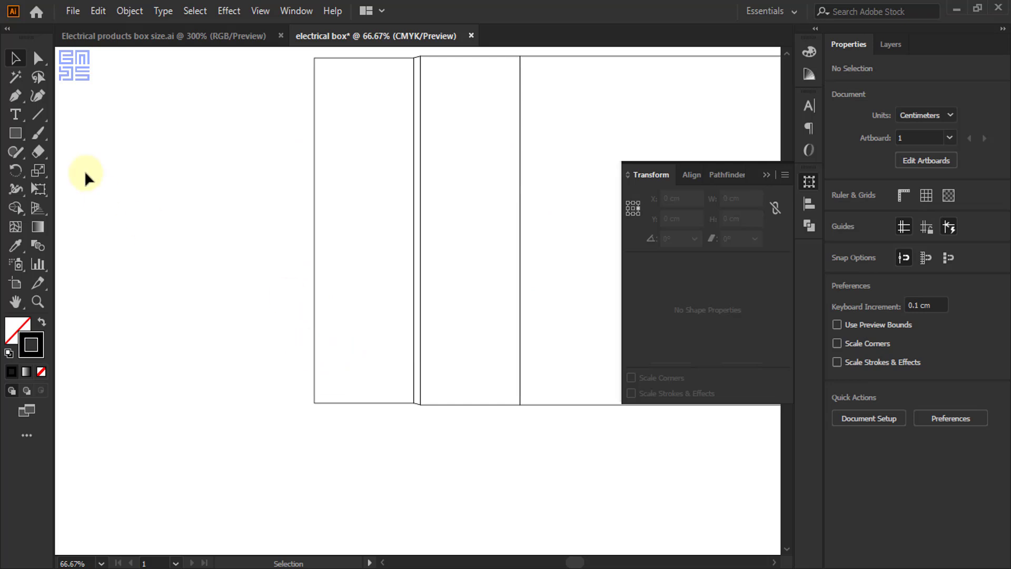
Draw a narrow upright rectangle beside the outer panel, set it to 0.5 cm wide and 4 cm high, and deselect it
click(23, 135)
drag(269, 107, 273, 194)
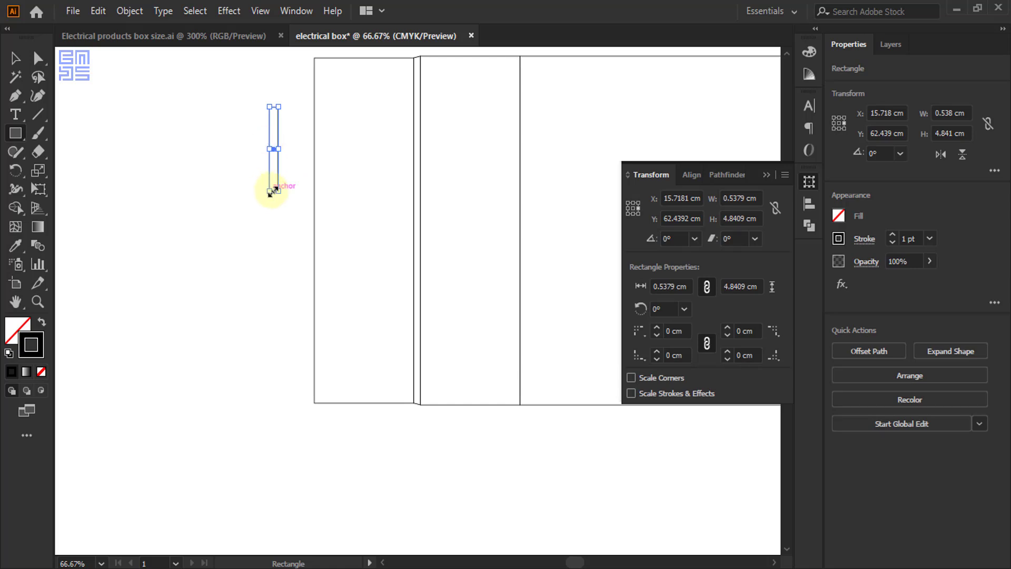
double_click(733, 198)
text(0.5)
key(Return)
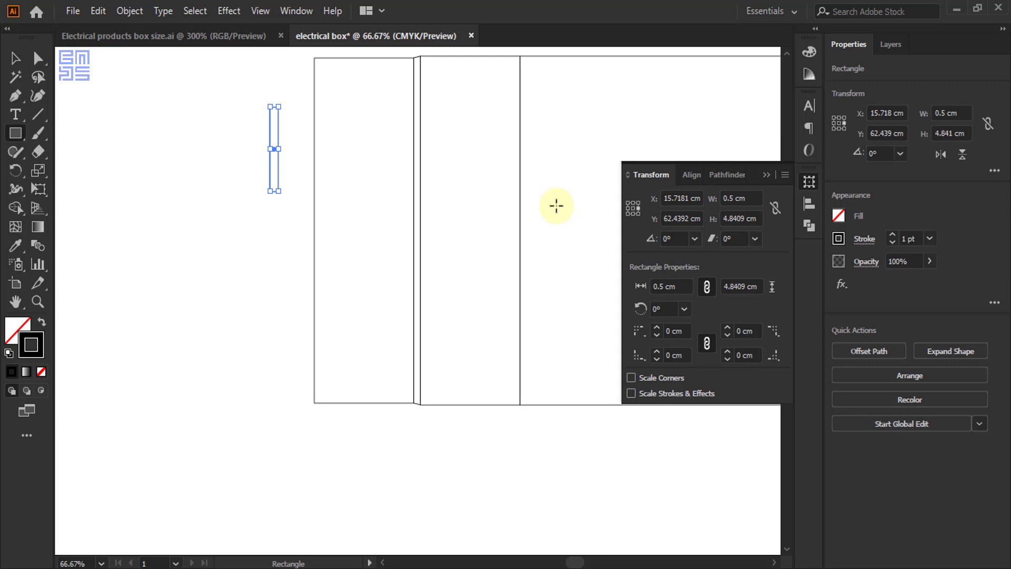
double_click(744, 225)
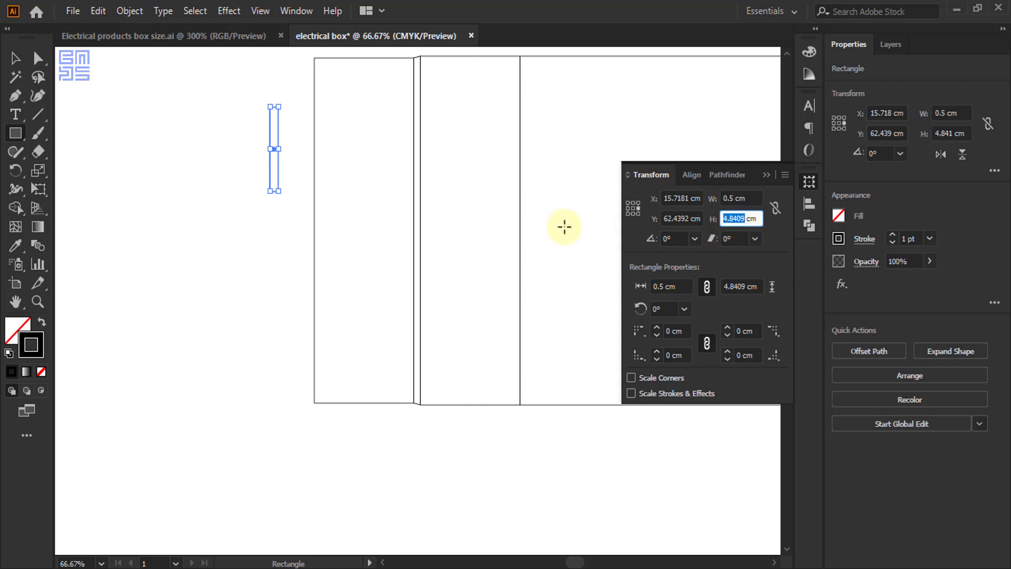
text(4)
key(Return)
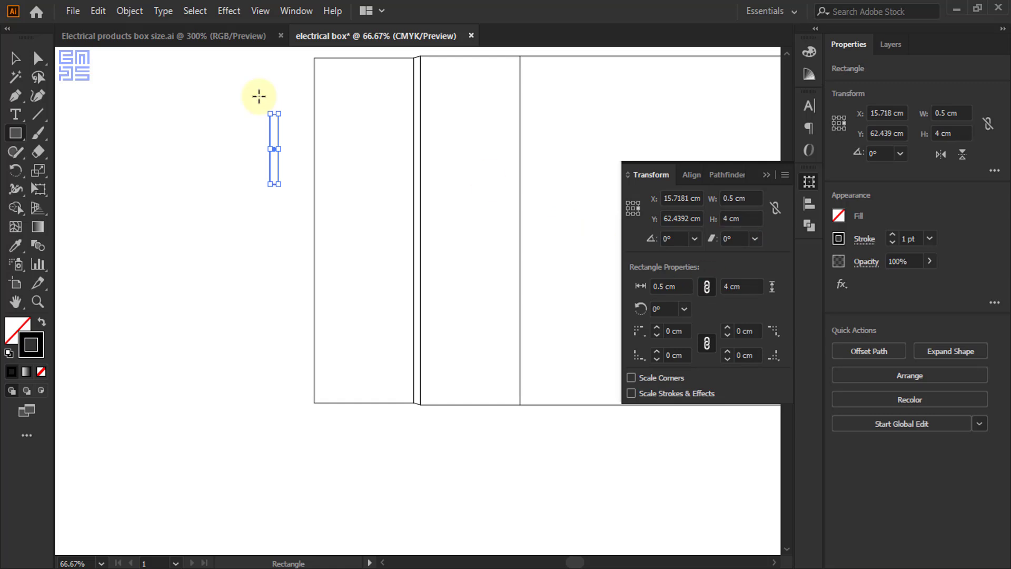
click(16, 58)
click(124, 137)
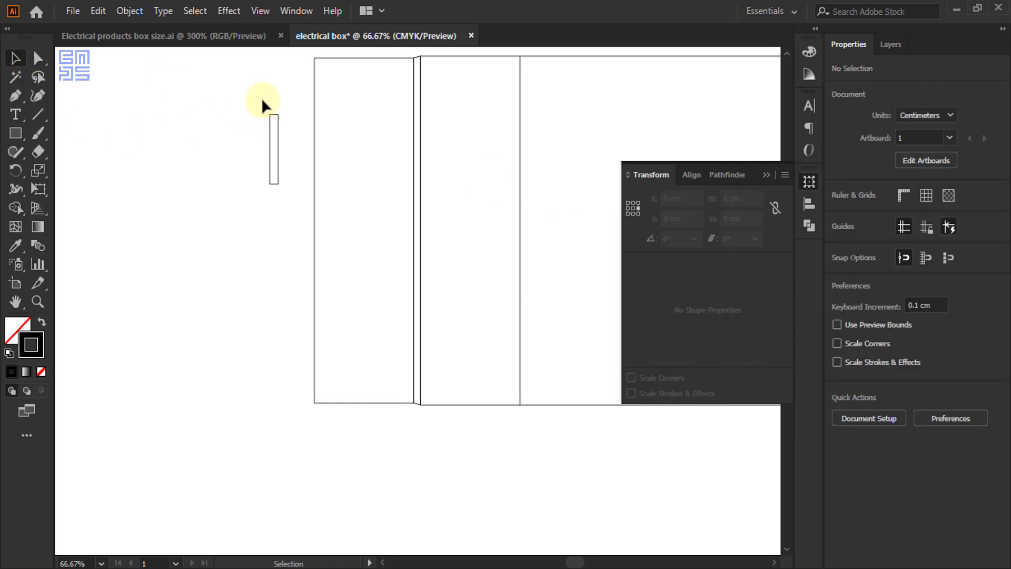
Move the 0.5 x 4 cm rectangle inside the base's upper part, flush with the fold line between side panel and base
drag(276, 140, 530, 133)
scroll(189, 273, down, 1)
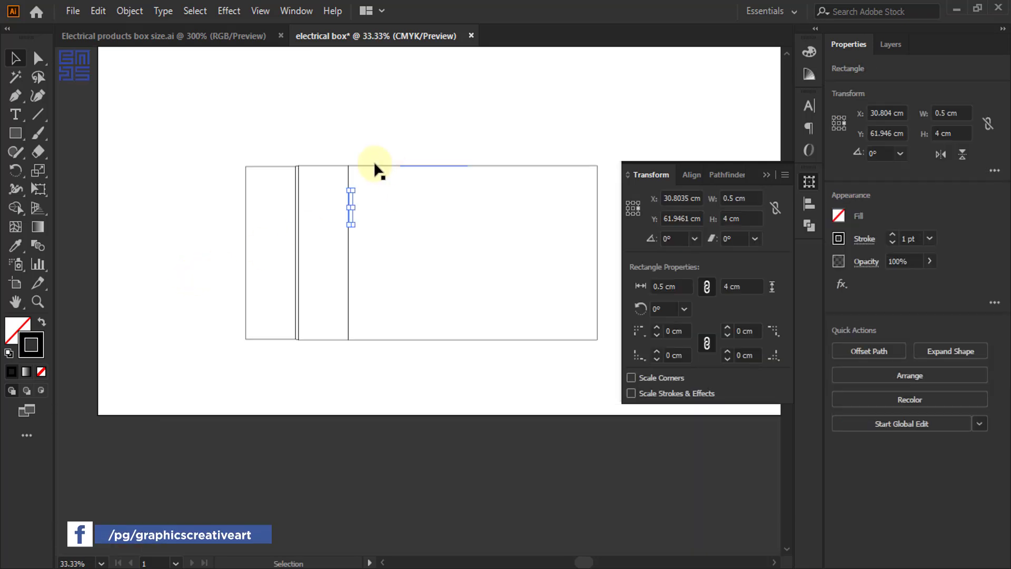
Move the 0.5 x 4 cm rectangle up along the fold line, align its top with the base's upper edge and deselect it
scroll(371, 168, up, 2)
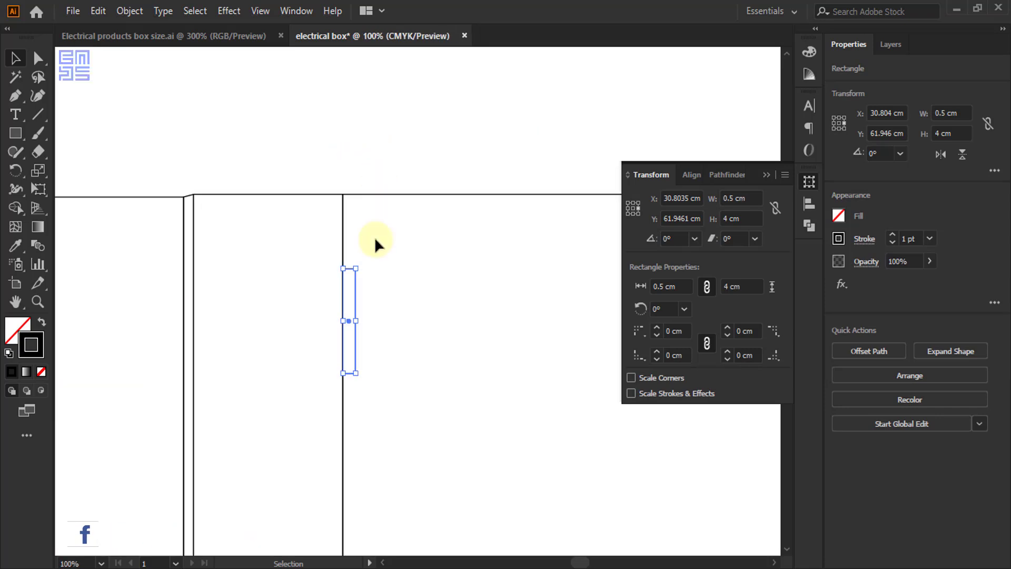
click(371, 169)
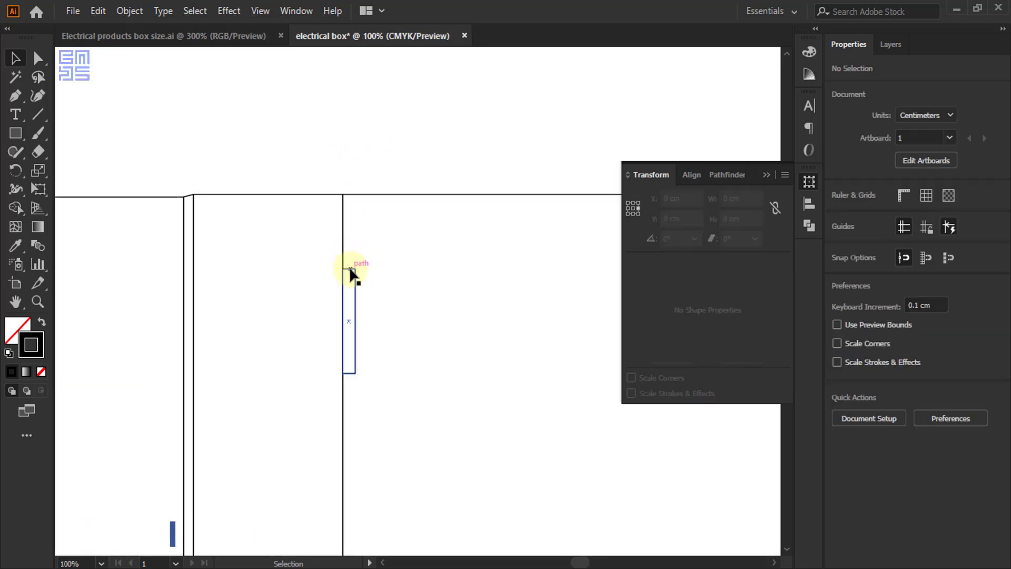
drag(351, 267, 335, 227)
scroll(388, 198, up, 1)
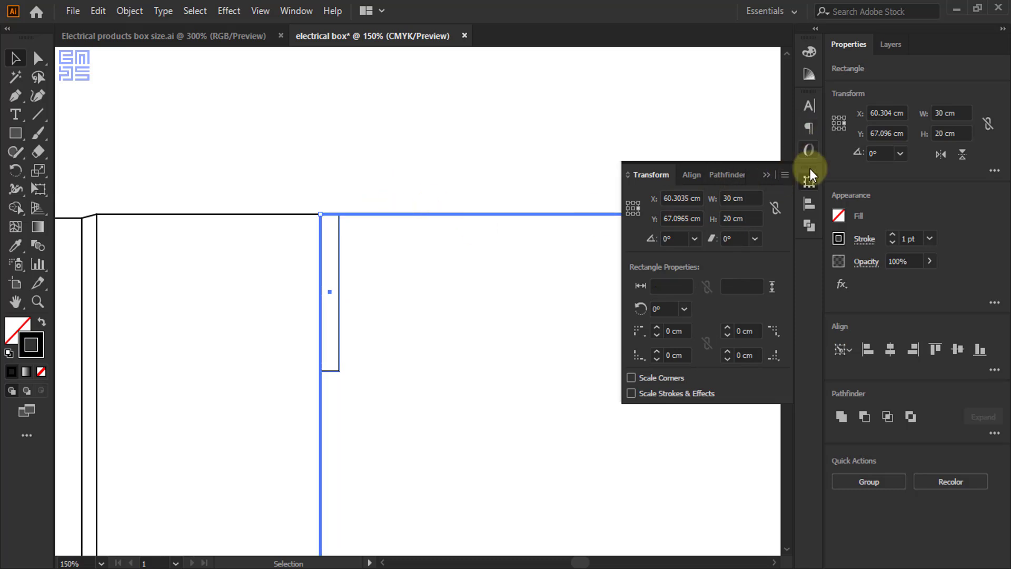
click(809, 204)
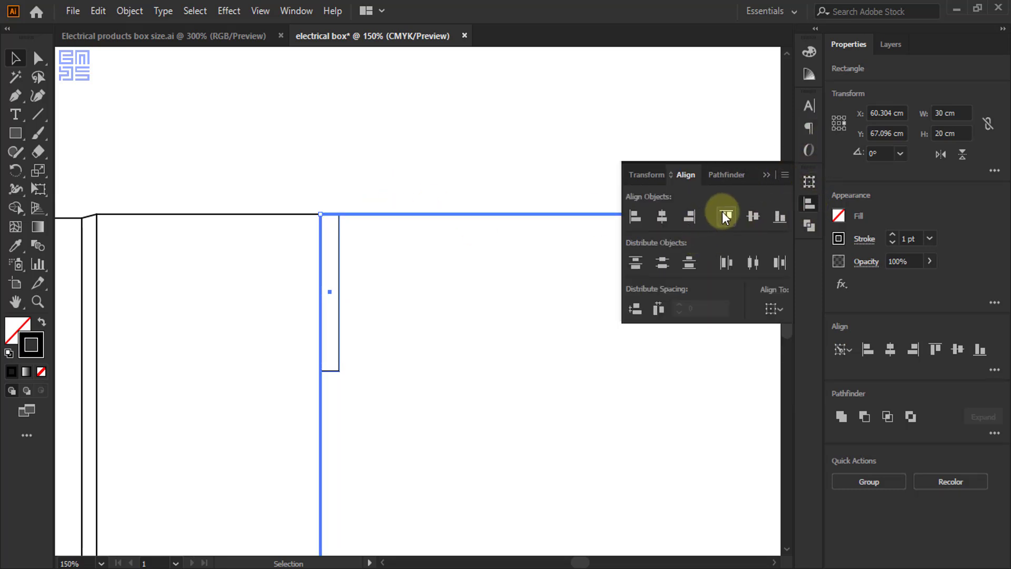
click(356, 166)
Show the rulers and place a horizontal guide at the small rectangle's lower end
key(ctrl+r)
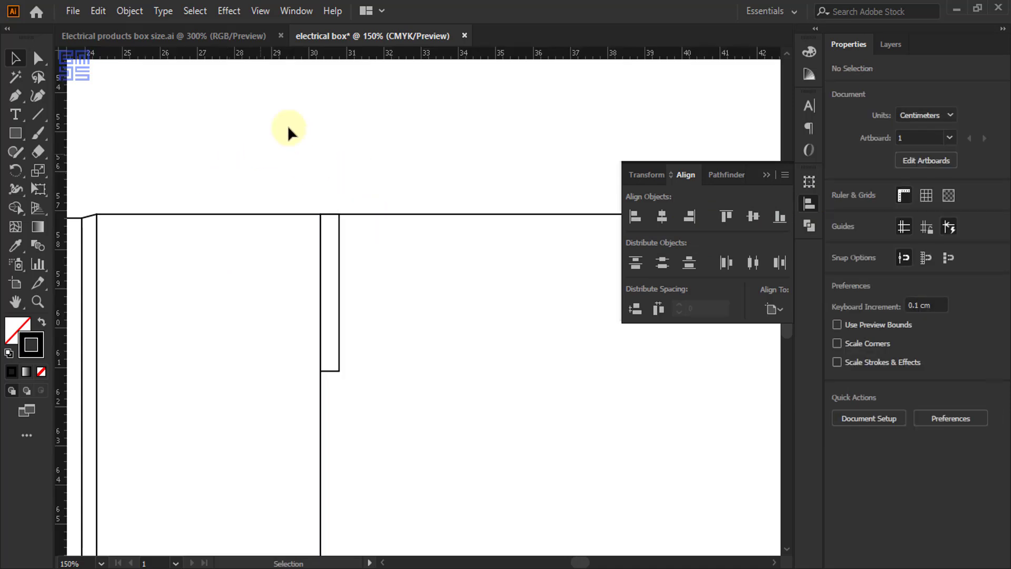
drag(345, 55, 323, 372)
key(ctrl+minus)
key(ctrl+minus)
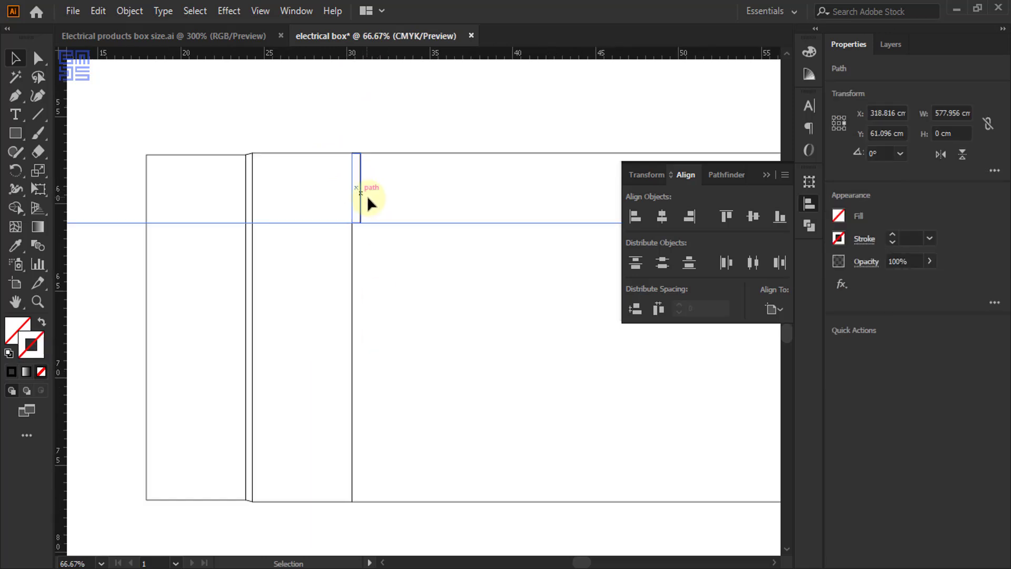
Move the small rectangle down along the fold line until its upper end meets the guide, and deselect it
scroll(361, 174, up, 1)
drag(357, 165, 354, 272)
scroll(339, 113, down, 2)
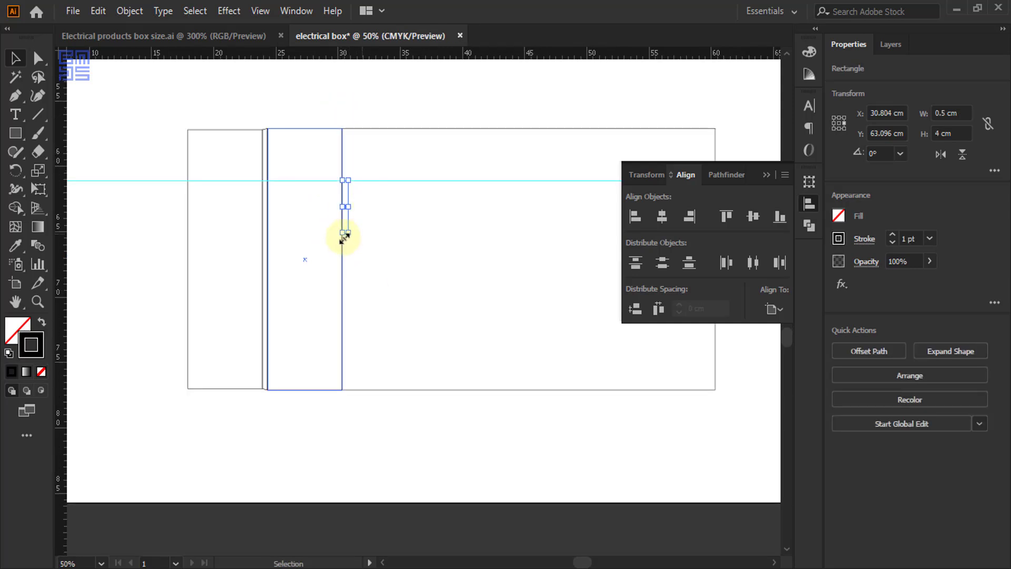
click(317, 258)
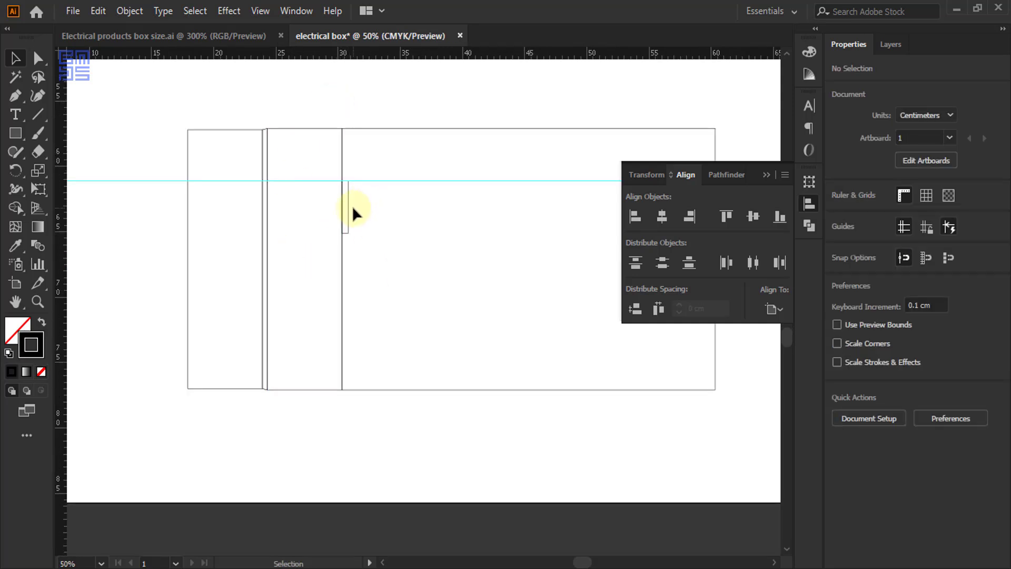
Copy the small rectangle down the fold line, align the copy's bottom with the base's lower edge and deselect it
drag(348, 210, 353, 337)
scroll(356, 403, up, 3)
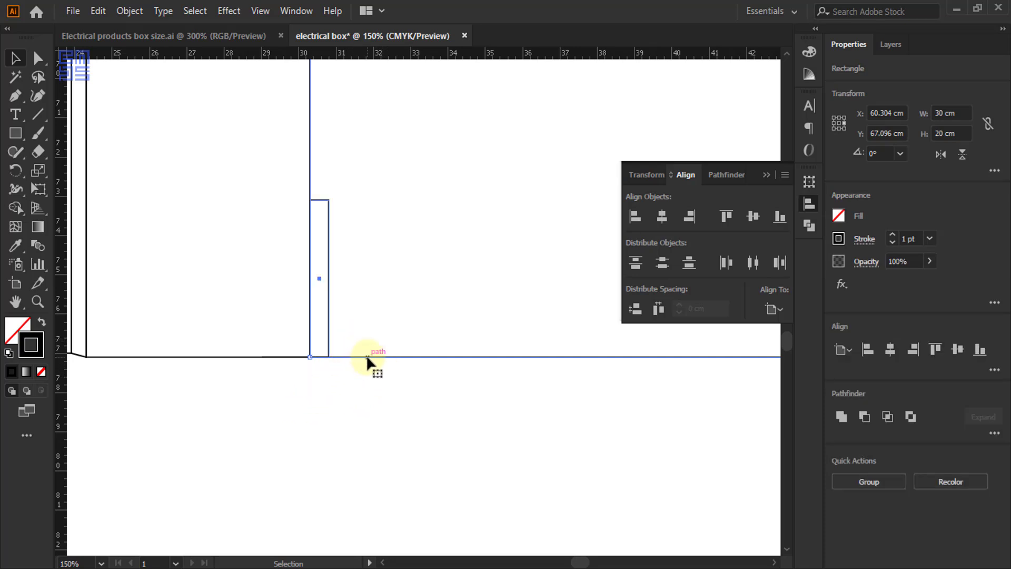
click(367, 358)
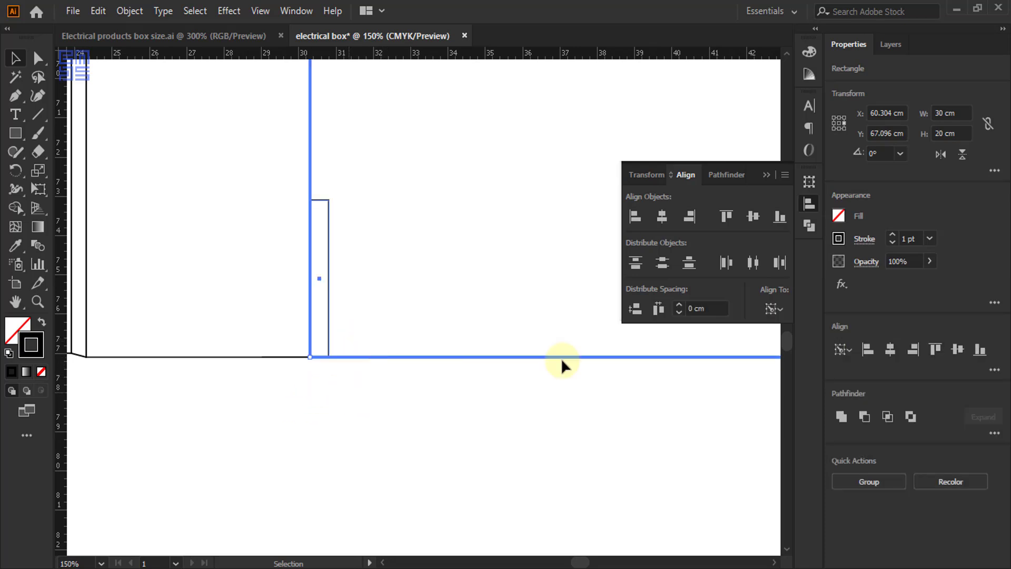
click(456, 412)
Move the horizontal guide down to the upper end of the lower small rectangle
scroll(371, 439, down, 3)
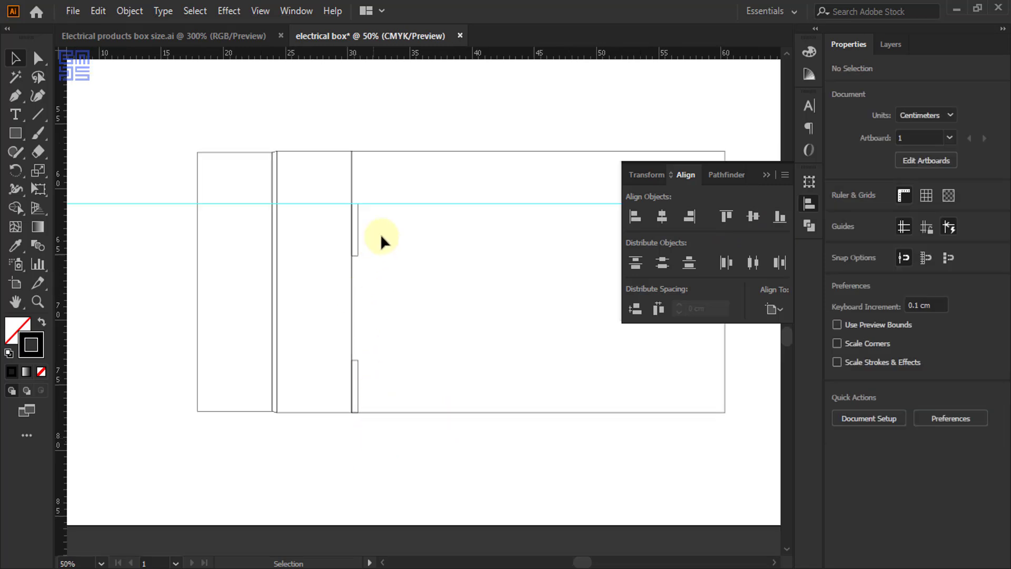
drag(379, 205, 358, 361)
scroll(367, 368, up, 2)
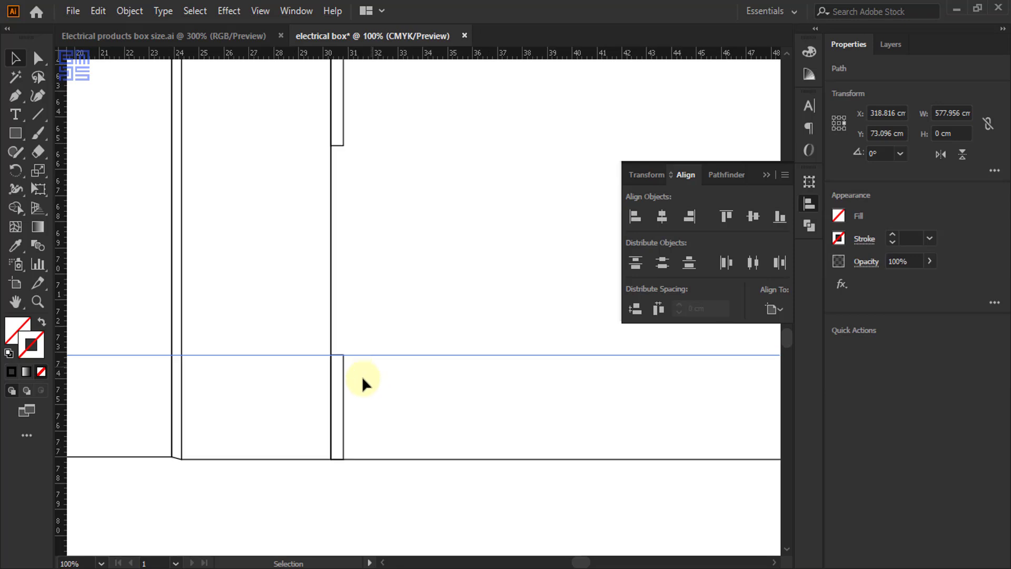
Move the lower small rectangle up until its lower end rests on the guide, and delete the guide
drag(344, 420, 368, 343)
scroll(384, 353, down, 3)
drag(131, 296, 197, 403)
key(Delete)
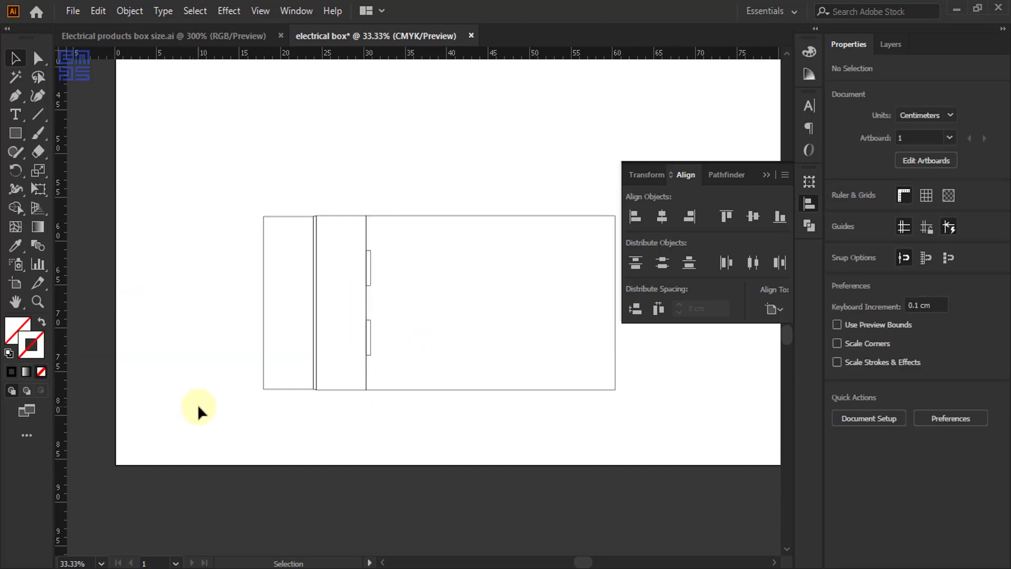
Copy the lower slot rectangle to the outer panel's free edge, placing it flush against the outside of that edge
scroll(304, 269, up, 1)
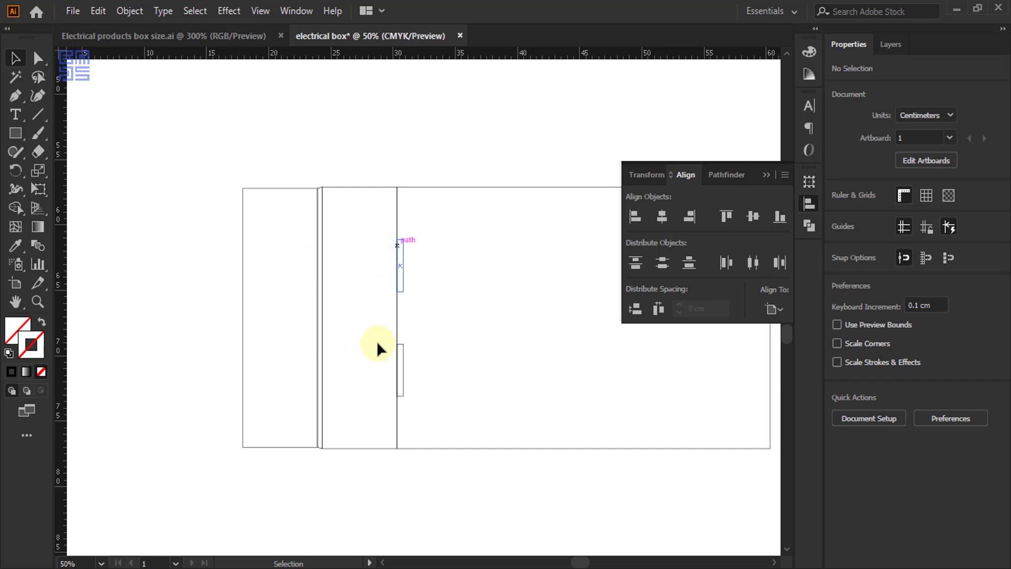
click(402, 274)
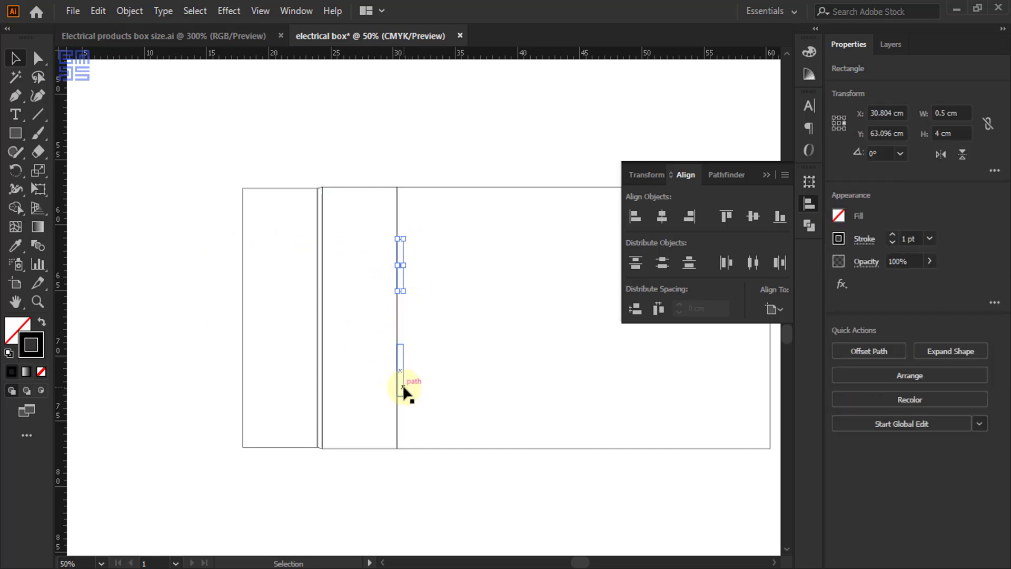
click(403, 388)
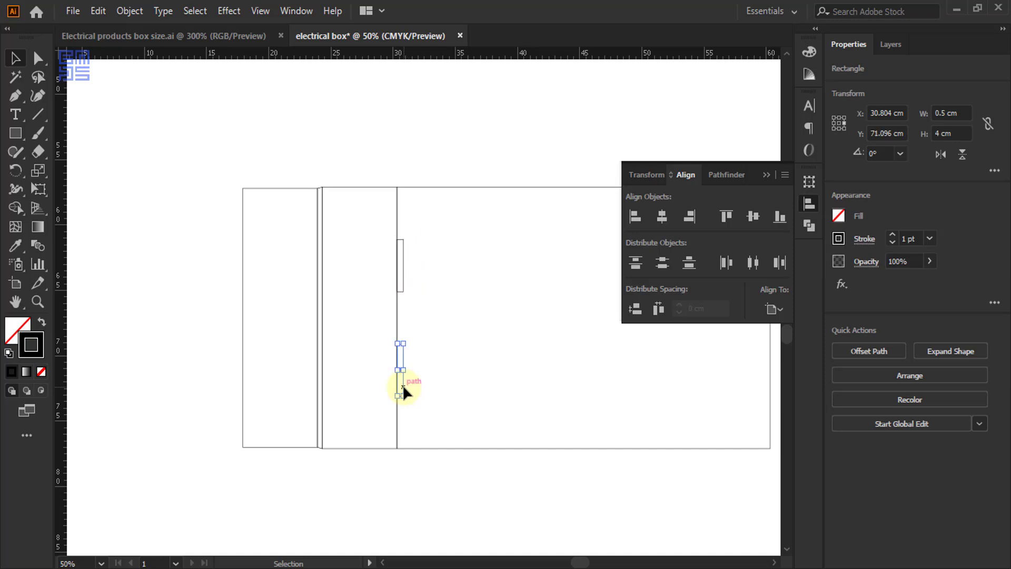
drag(403, 387, 241, 377)
scroll(221, 396, up, 2)
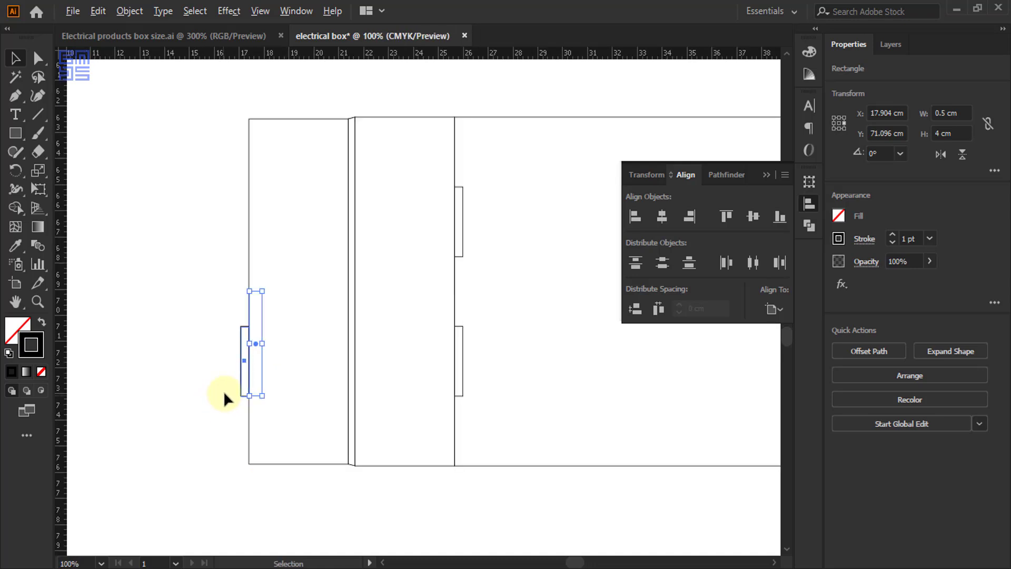
scroll(257, 356, up, 1)
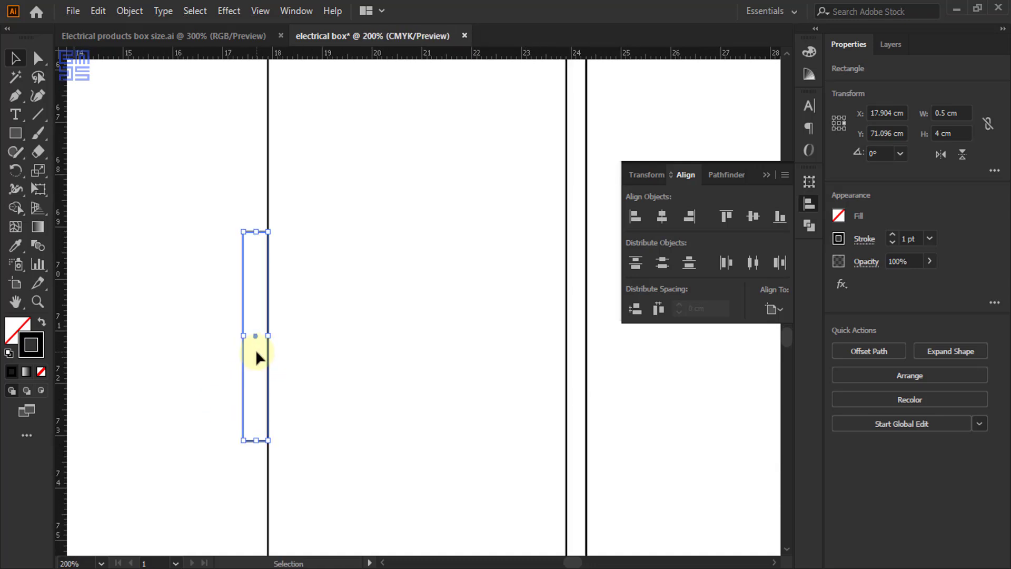
Reduce the copied tab rectangle's height by 0.1 cm to 3.9 cm and deselect it
click(809, 179)
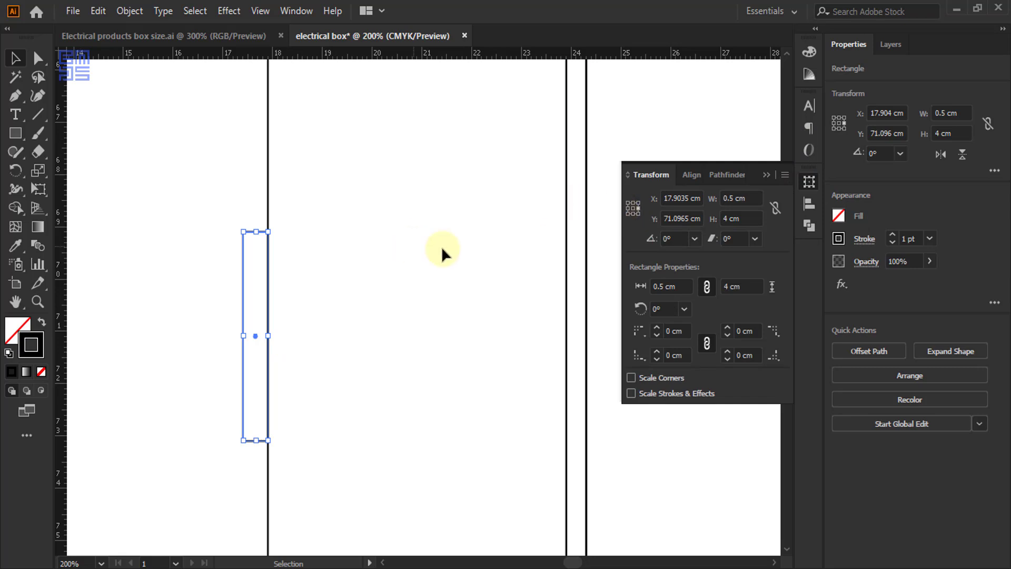
click(727, 218)
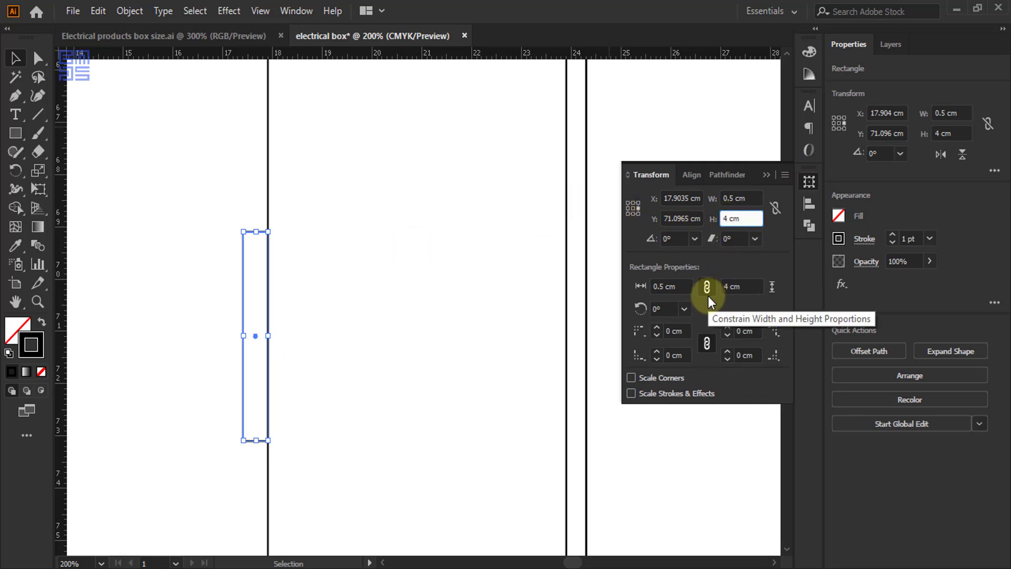
text(-0.1)
key(Return)
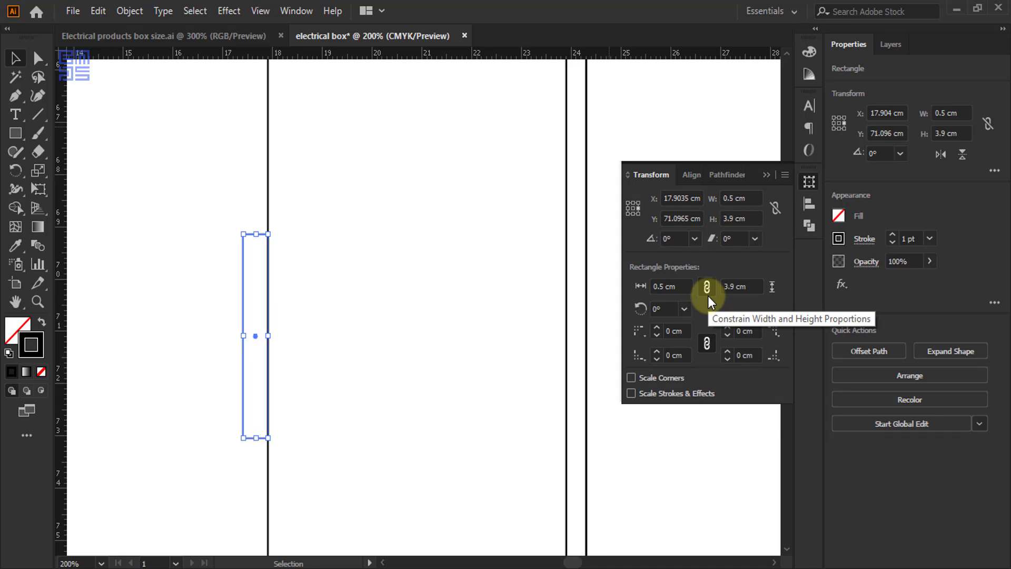
click(73, 77)
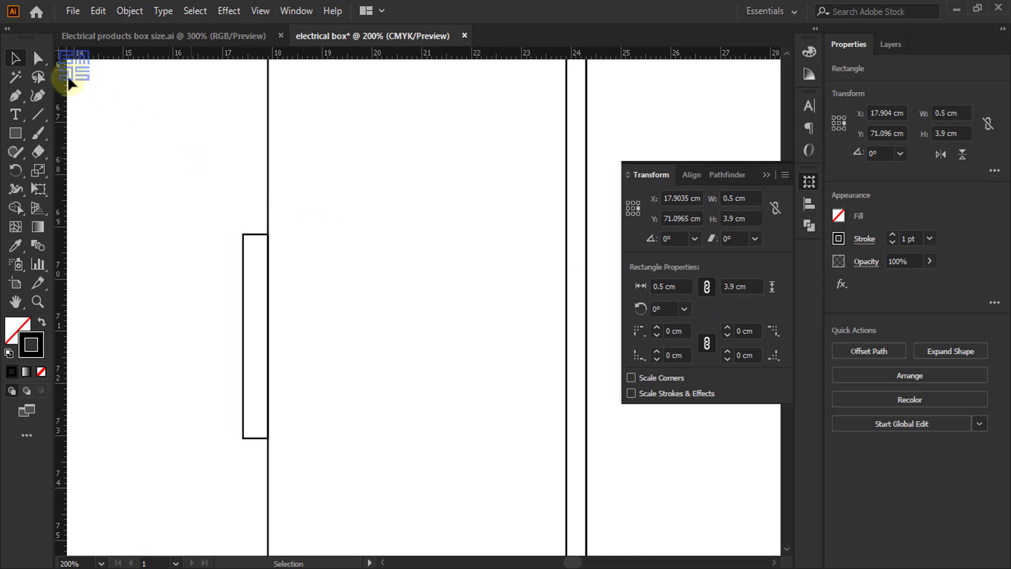
Taper the tab by nudging its two outer corner points 0.1 cm inward, and deselect it
key(a)
drag(248, 246, 248, 243)
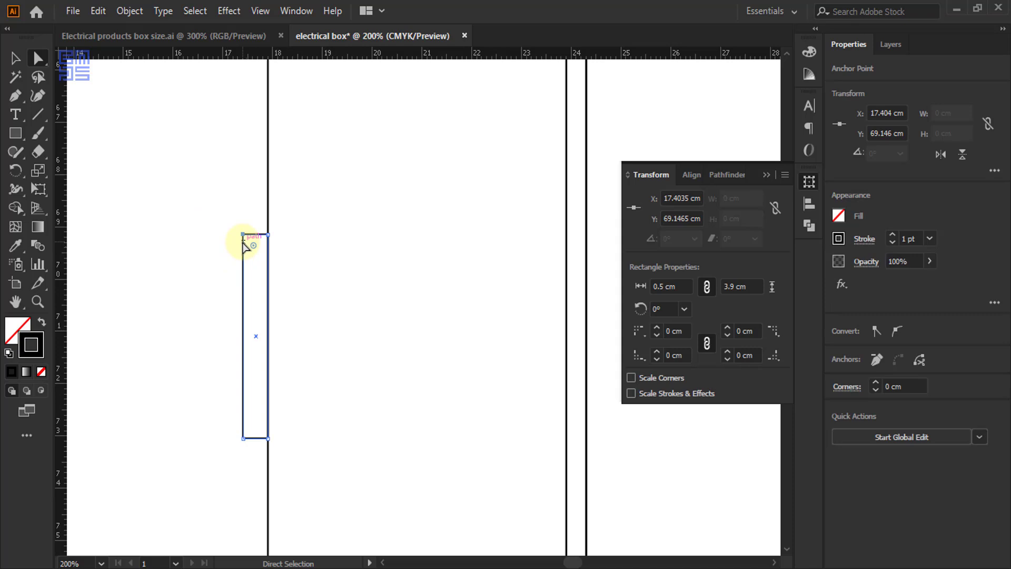
key(Down)
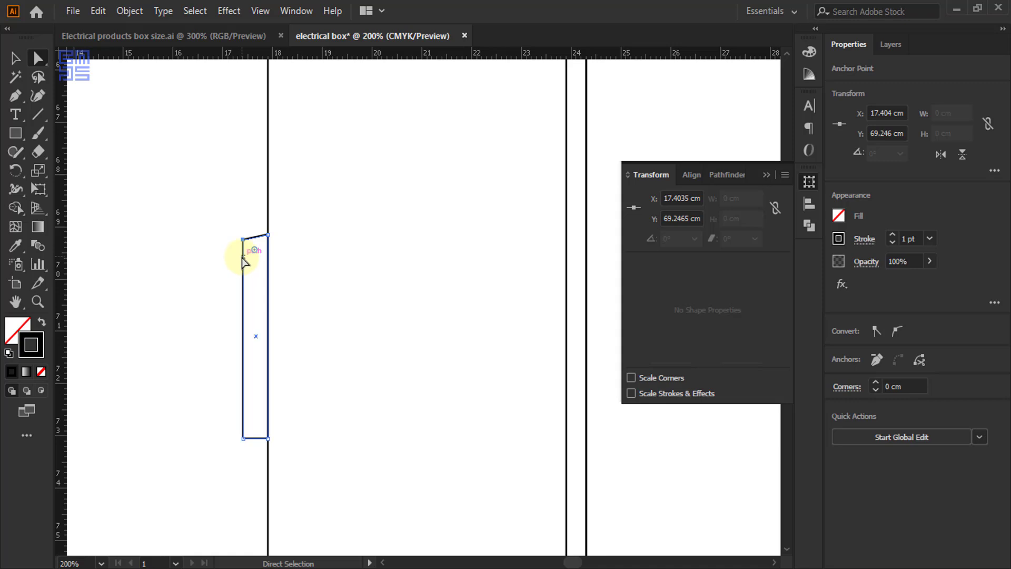
click(244, 438)
click(244, 438)
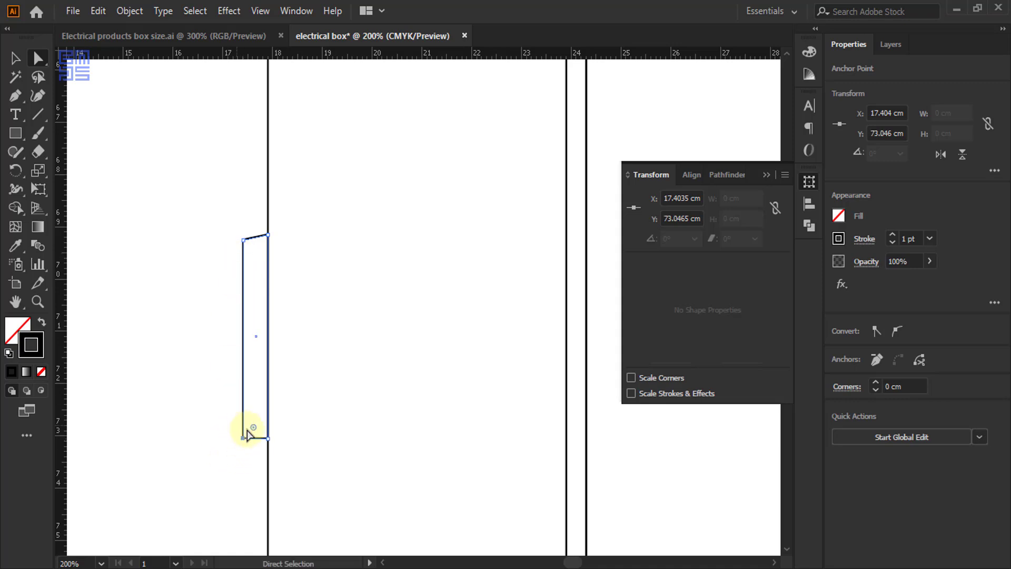
key(Up)
click(12, 57)
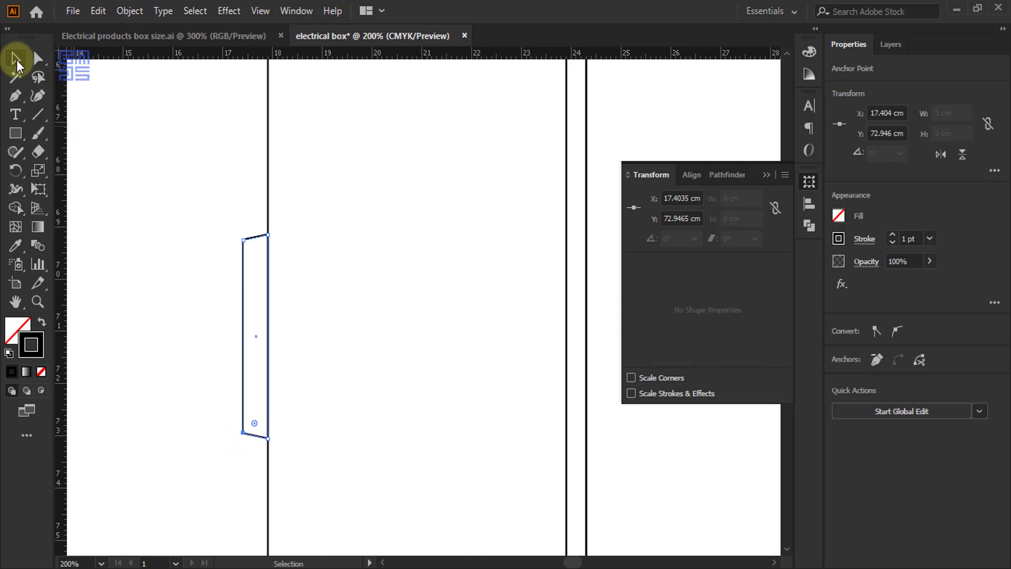
click(228, 277)
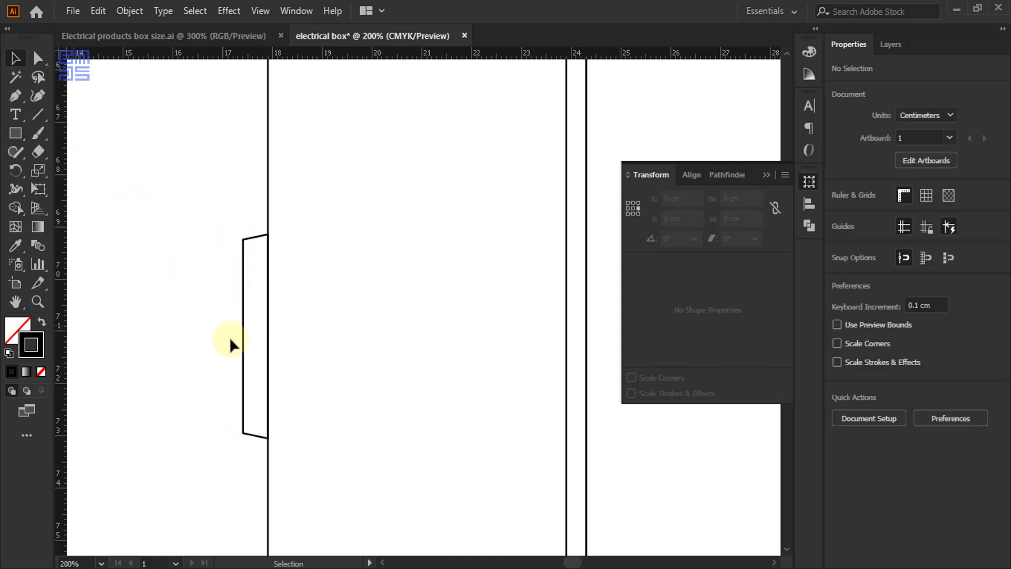
Copy the tapered tab up the outer panel's free edge and line it up with the upper slot
scroll(230, 333, down, 3)
drag(236, 308, 244, 165)
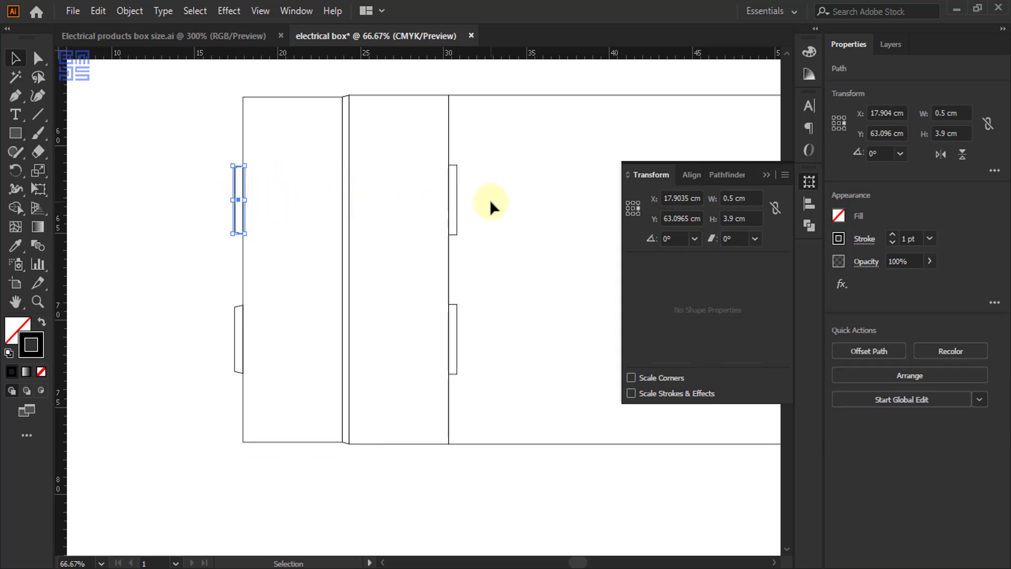
shift+click(454, 189)
click(455, 192)
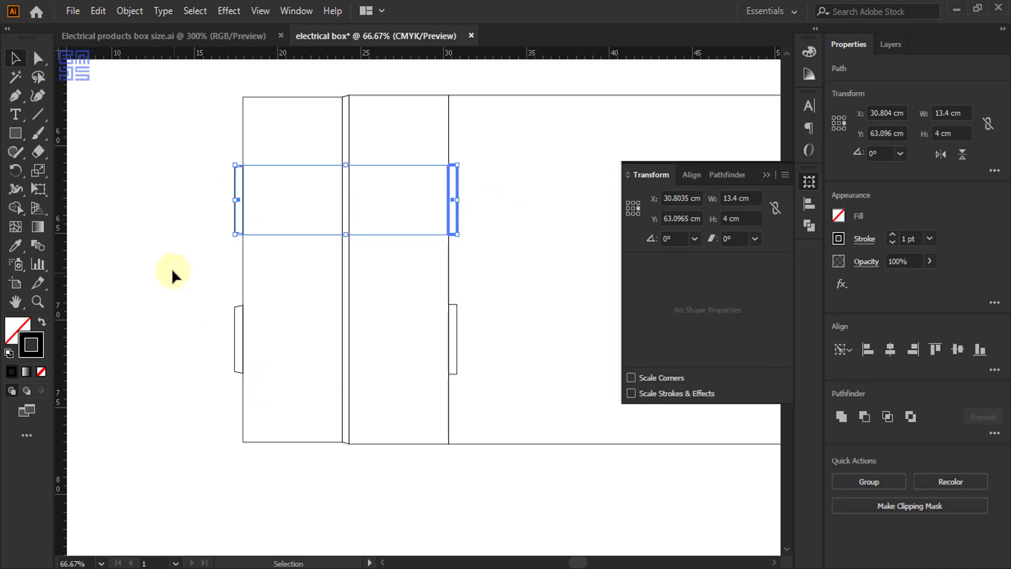
Centre the lower tapered tab vertically on the lower slot, using the slot as key object, and deselect both
click(238, 345)
click(235, 338)
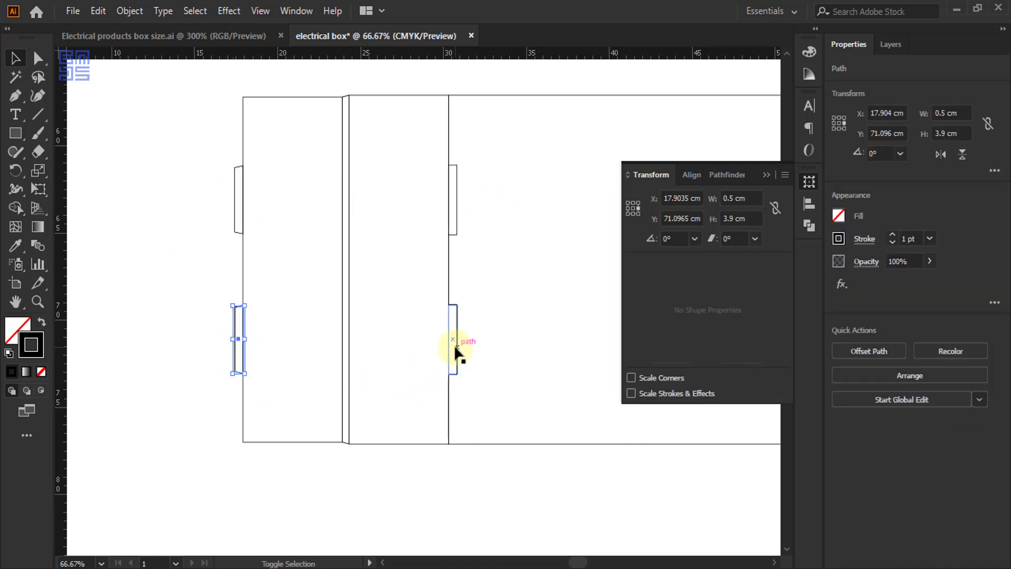
shift+click(454, 344)
click(455, 343)
click(959, 350)
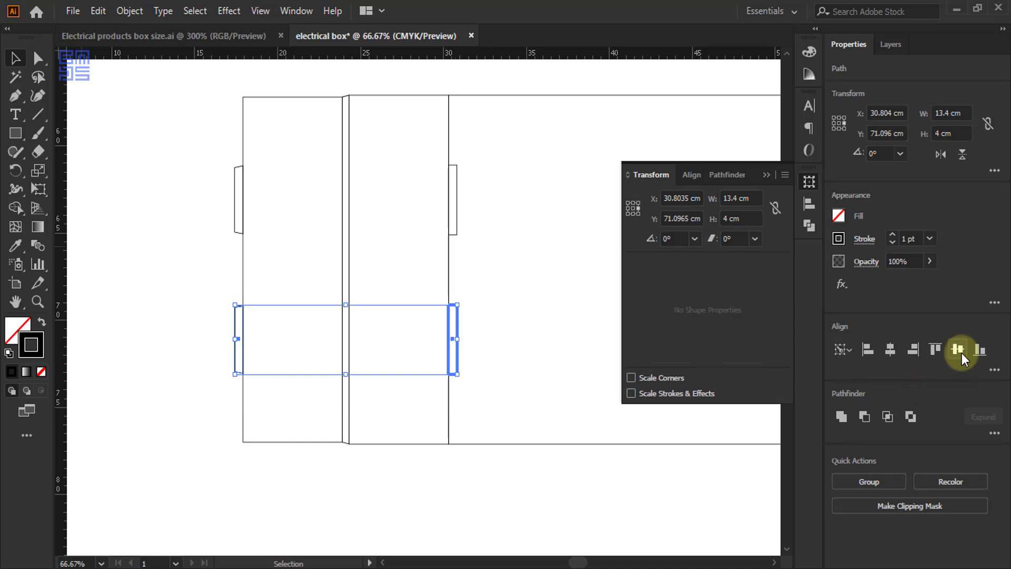
click(93, 347)
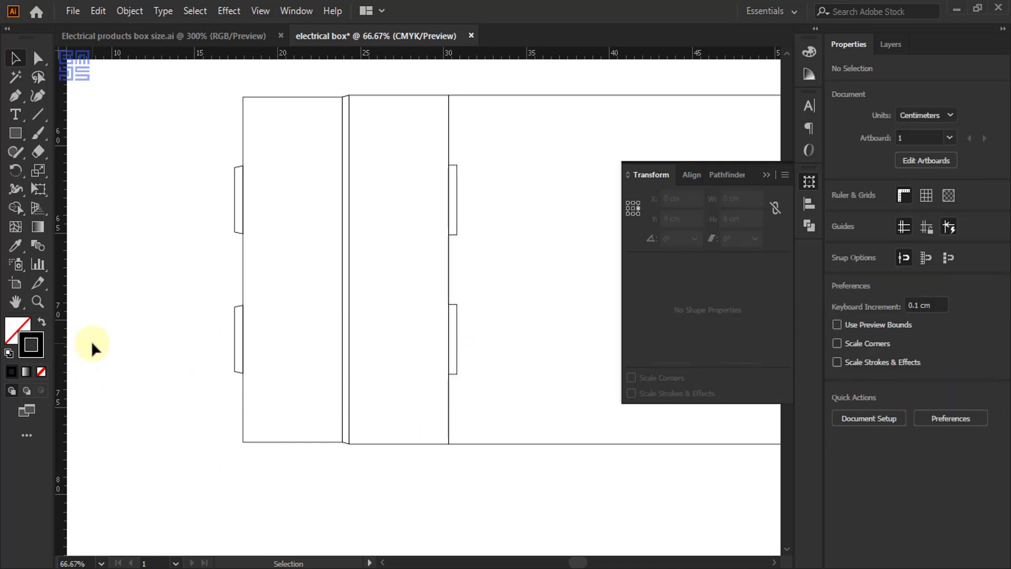
Copy both tapered tabs outward into the empty area beside the outer panel and group the copies
drag(184, 188, 238, 409)
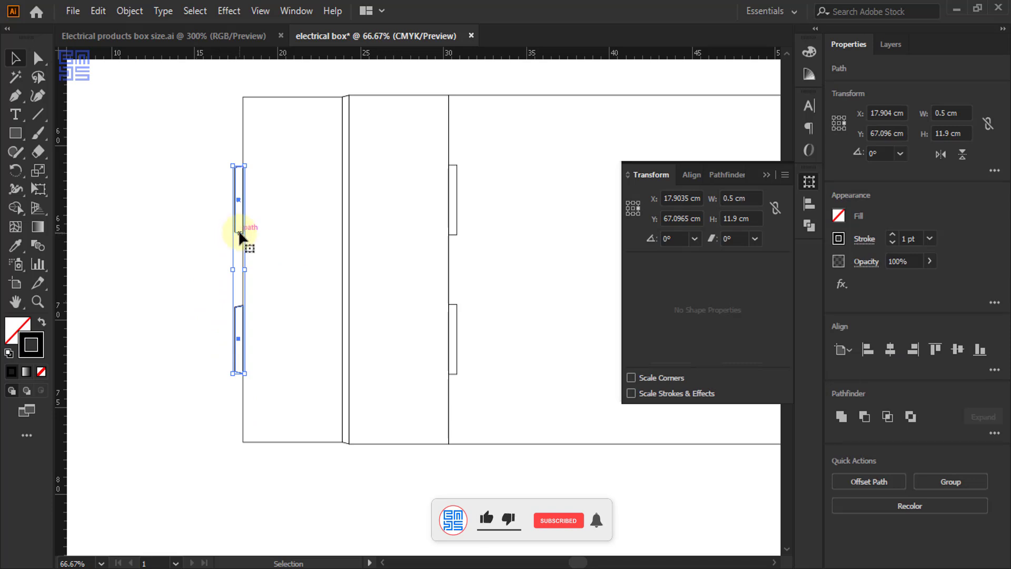
drag(236, 231, 193, 232)
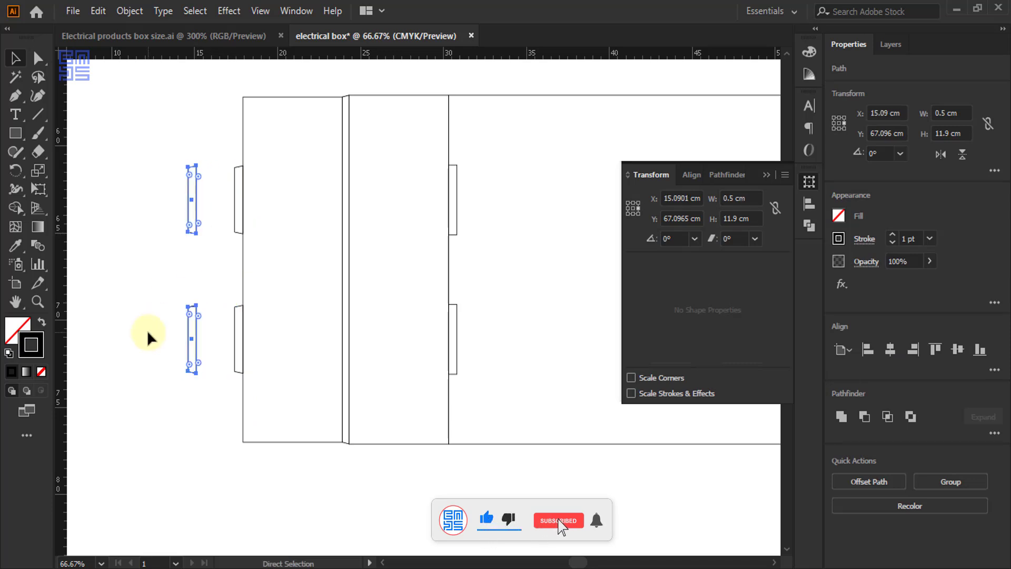
key(ctrl+g)
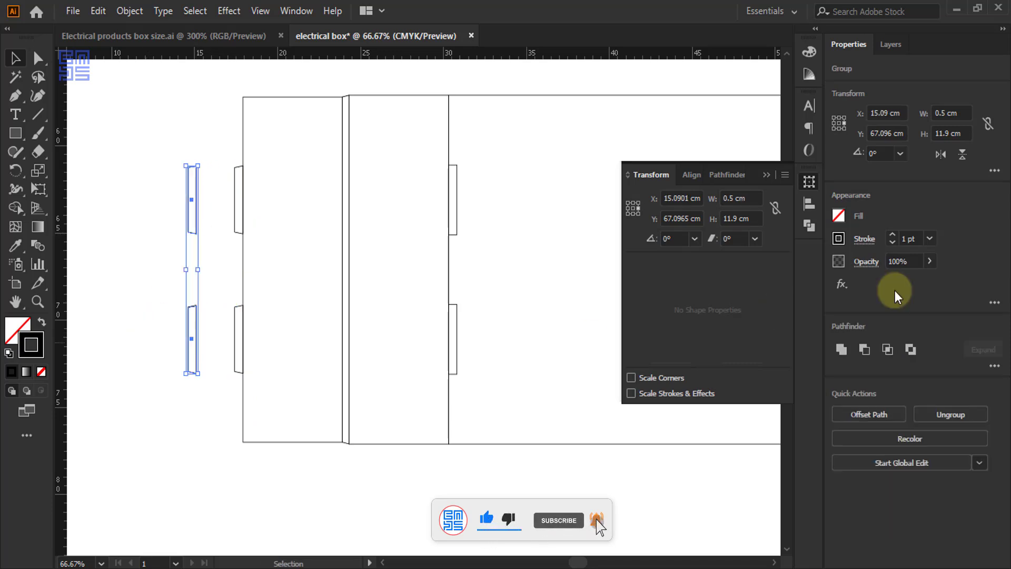
Flip the grouped tab copies horizontally and move them over the two slots on the base panel to test the fit
click(941, 154)
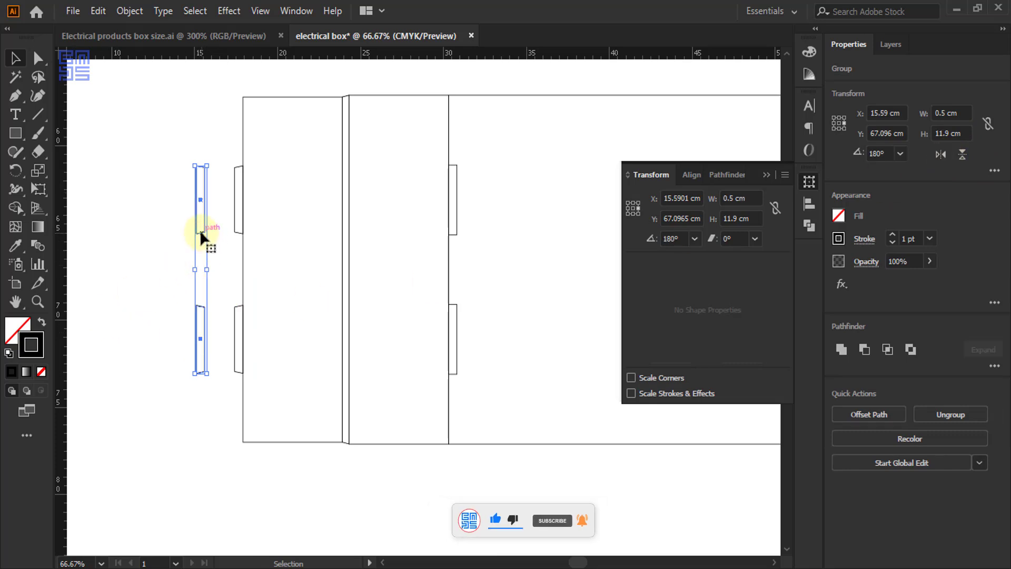
drag(207, 230, 453, 240)
scroll(462, 190, up, 3)
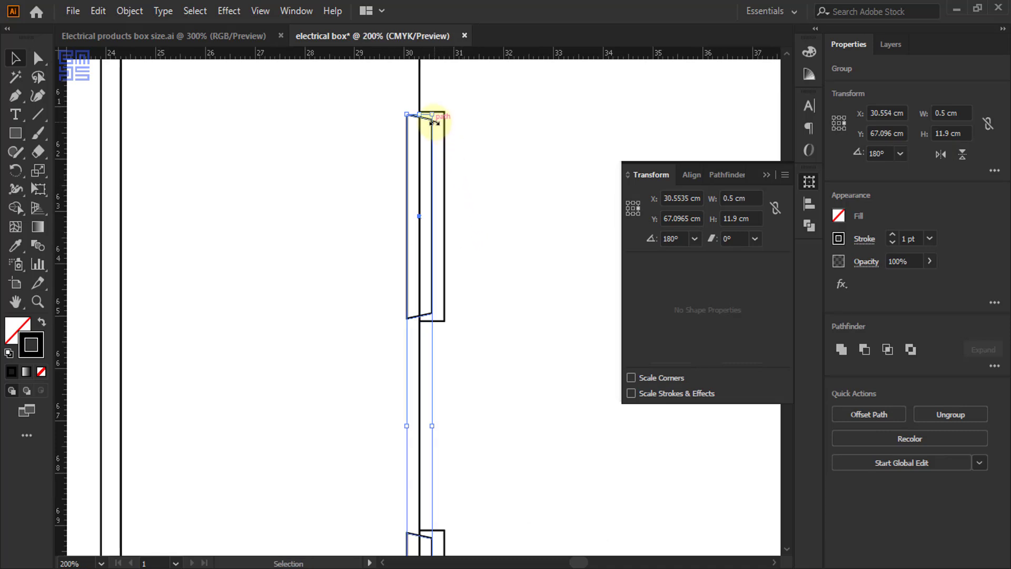
scroll(435, 122, up, 2)
drag(435, 163, 457, 171)
Delete the grouped test tabs from the base panel, keeping only the two slots
scroll(415, 158, down, 3)
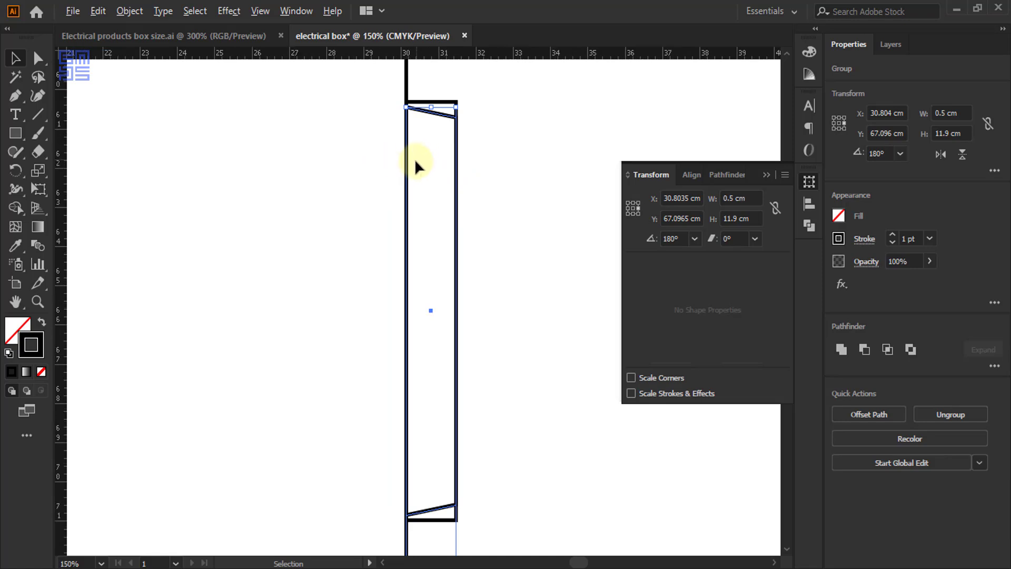
scroll(415, 158, down, 2)
scroll(428, 165, down, 1)
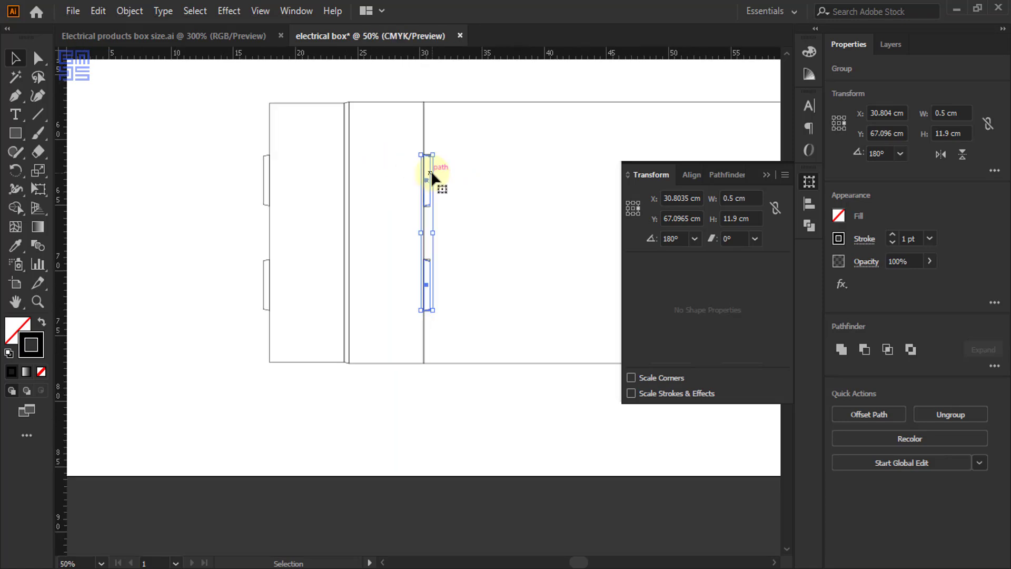
click(430, 171)
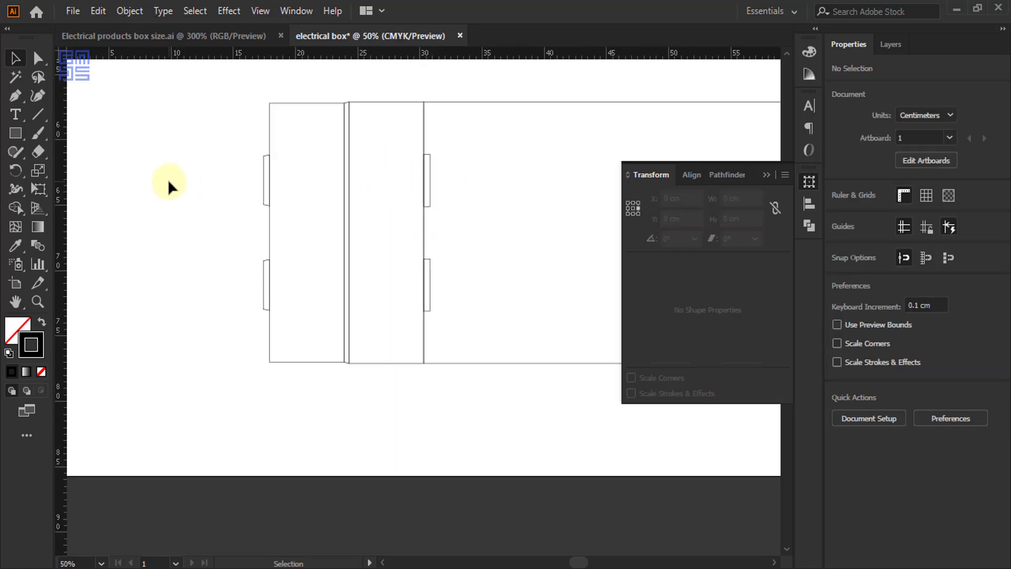
Unite the outer side panel and its two tapered tabs into one shape, and deselect it
drag(264, 235, 305, 385)
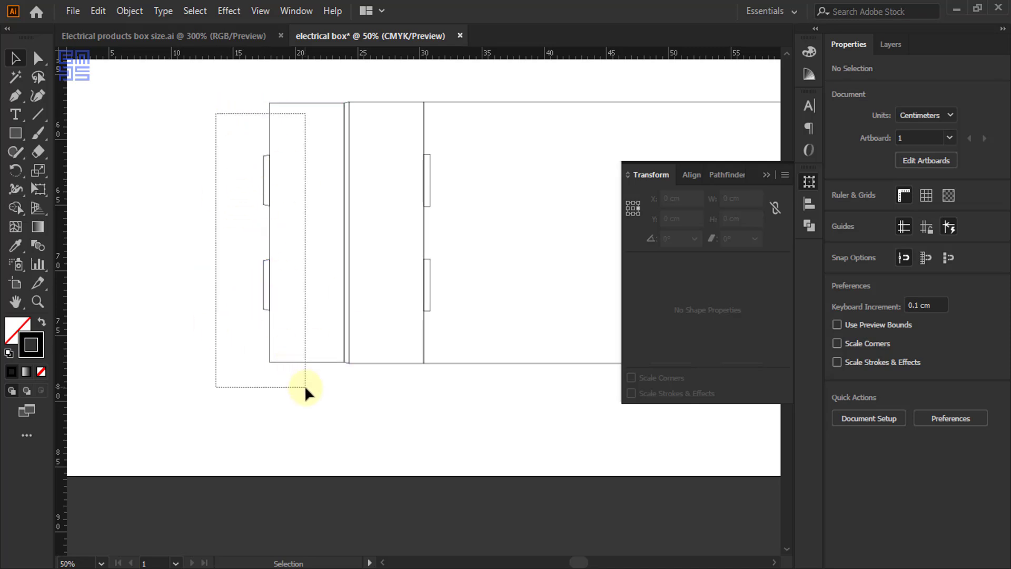
click(810, 225)
click(634, 216)
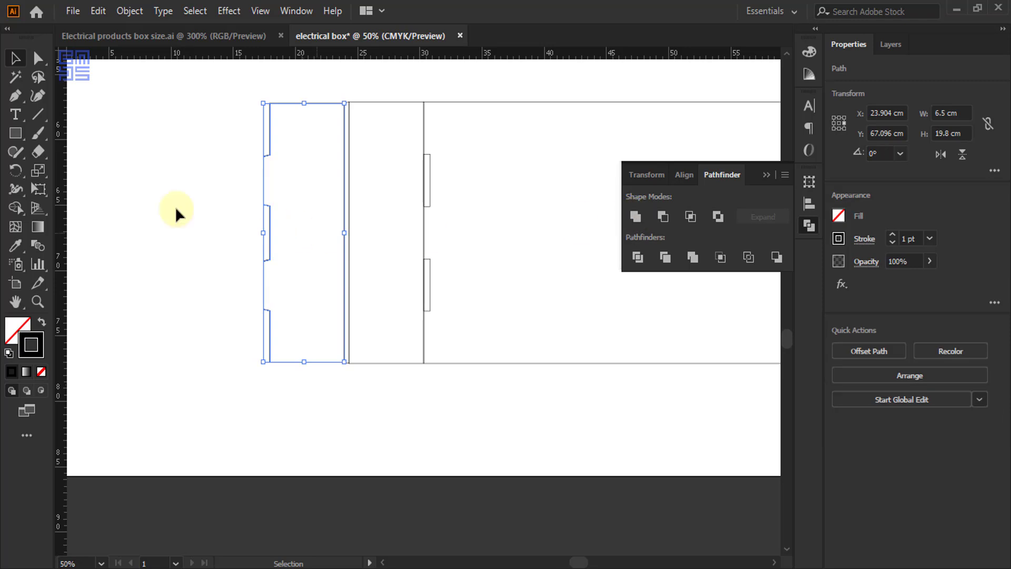
click(202, 278)
scroll(203, 364, down, 1)
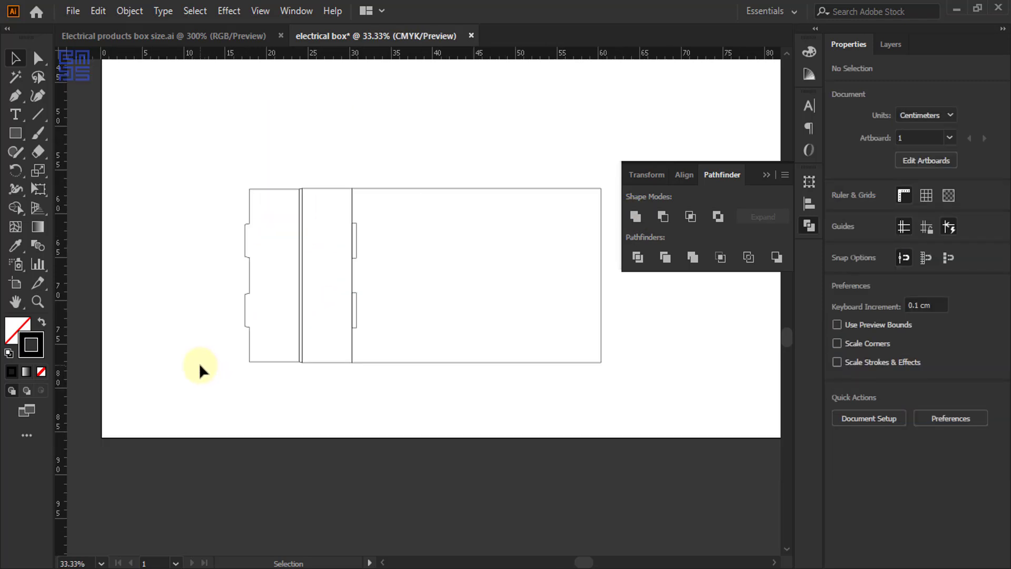
click(767, 175)
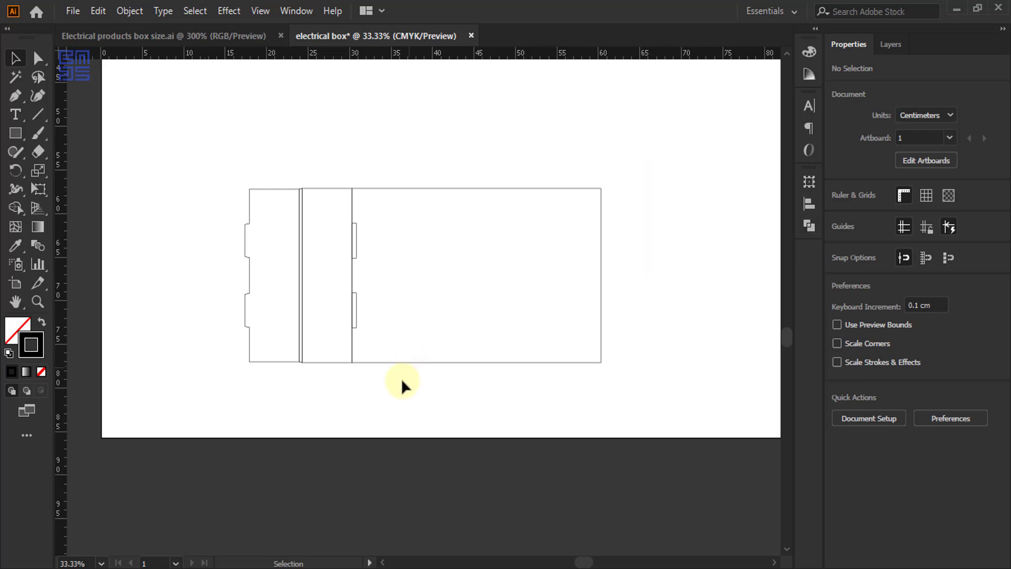
Check the open box photo in the Electrical products box size.ai document and return to the electrical box layout
scroll(406, 378, up, 2)
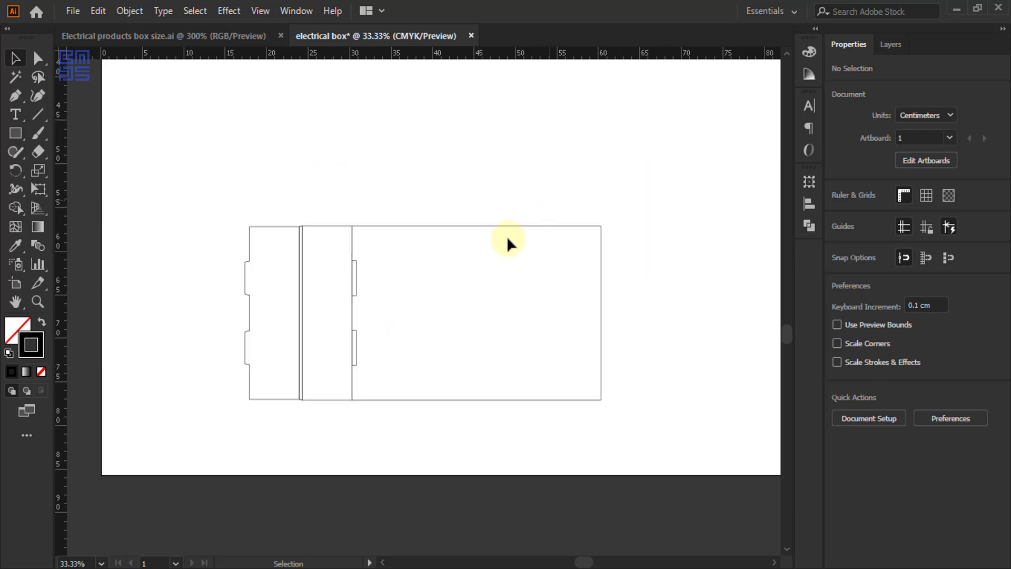
click(229, 35)
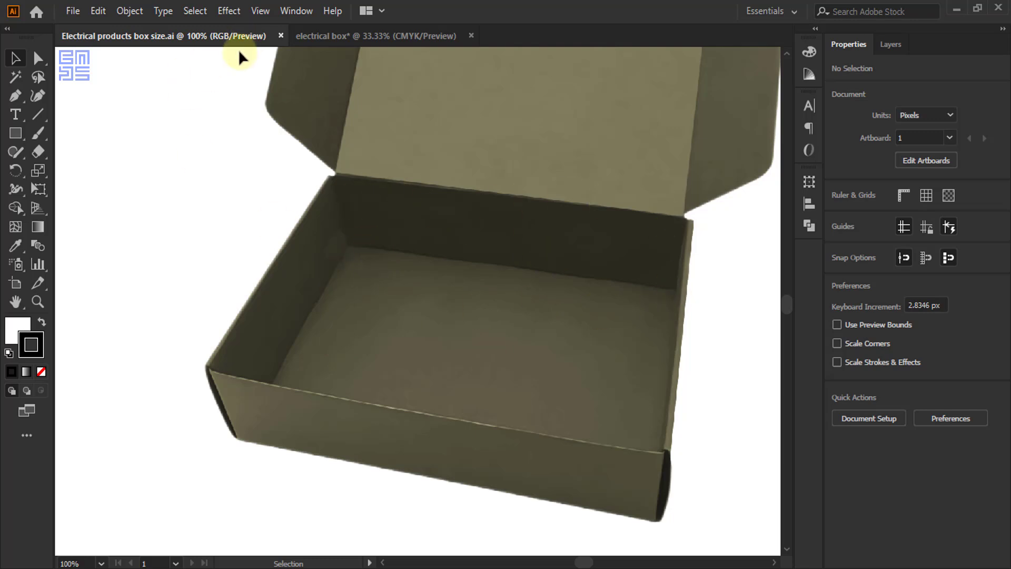
click(315, 37)
Duplicate the 30 x 20 cm base panel in place and mirror the copy upward across its top edge
drag(556, 400, 537, 223)
key(ctrl+z)
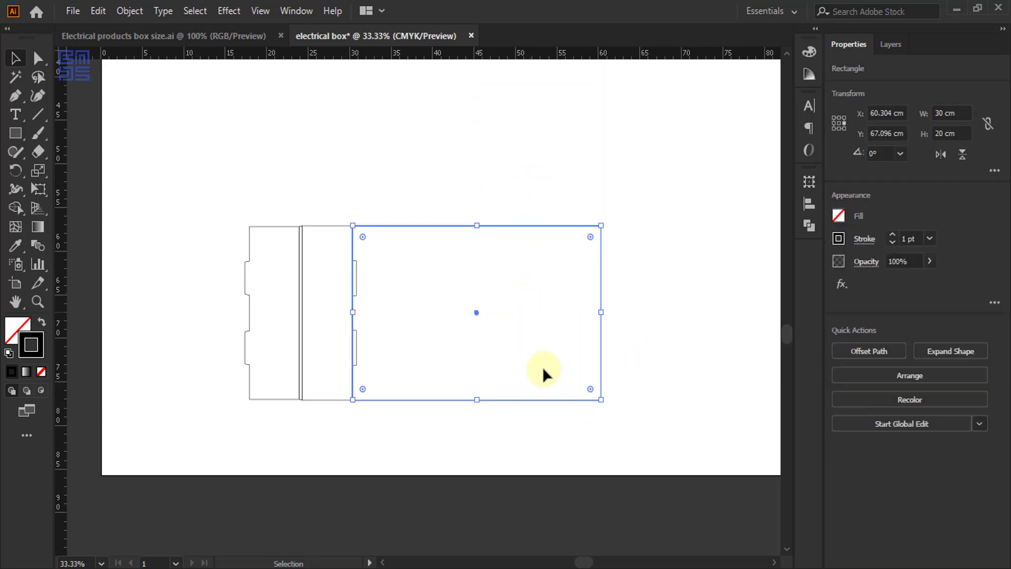
key(a)
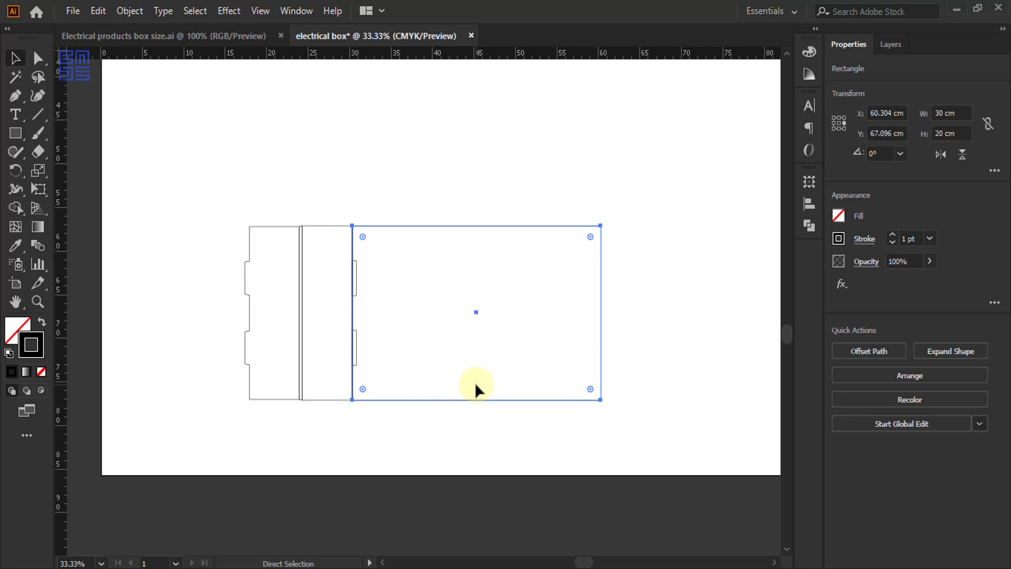
key(v)
key(ctrl+minus)
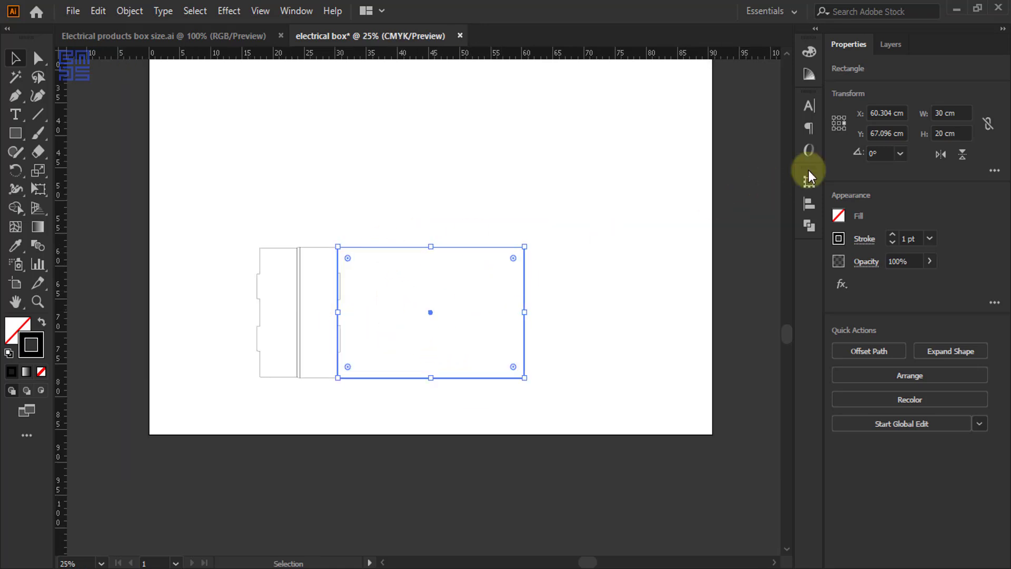
click(839, 123)
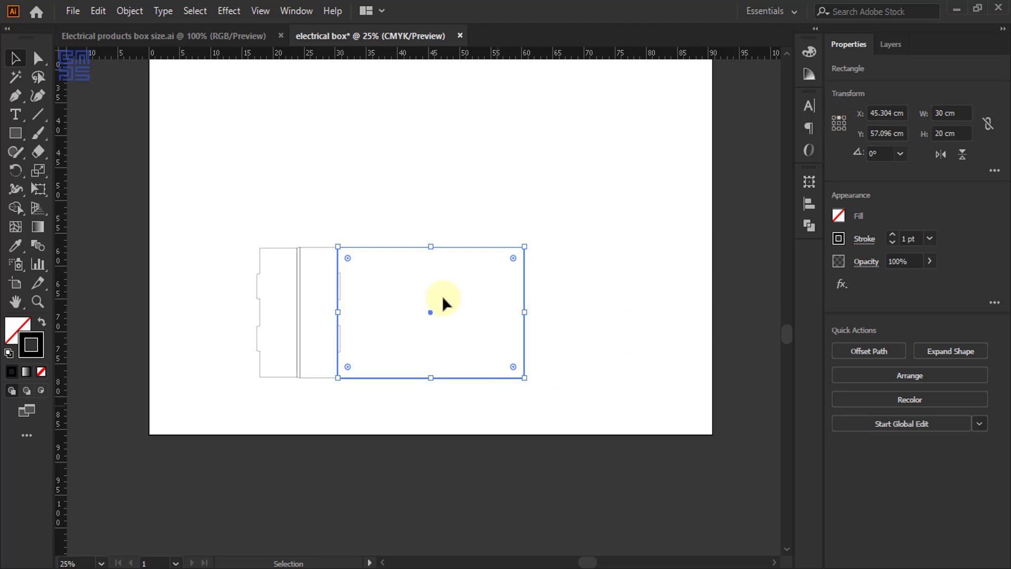
click(964, 156)
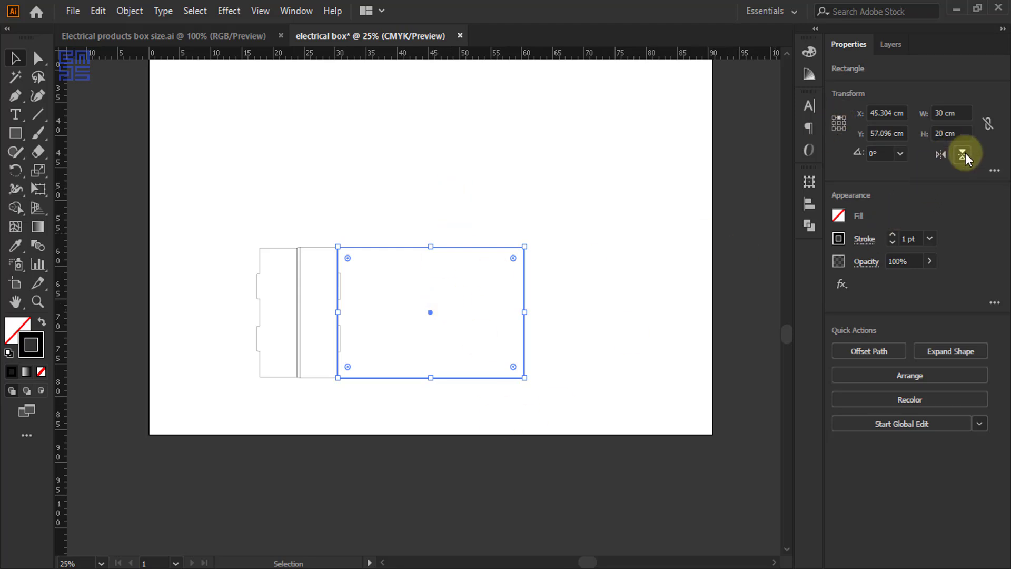
Reduce the upper copy's height to 6 cm from its bottom-centre reference point to form the back wall, and deselect it
click(494, 436)
alt+scroll(519, 121, up, 1)
drag(244, 94, 463, 230)
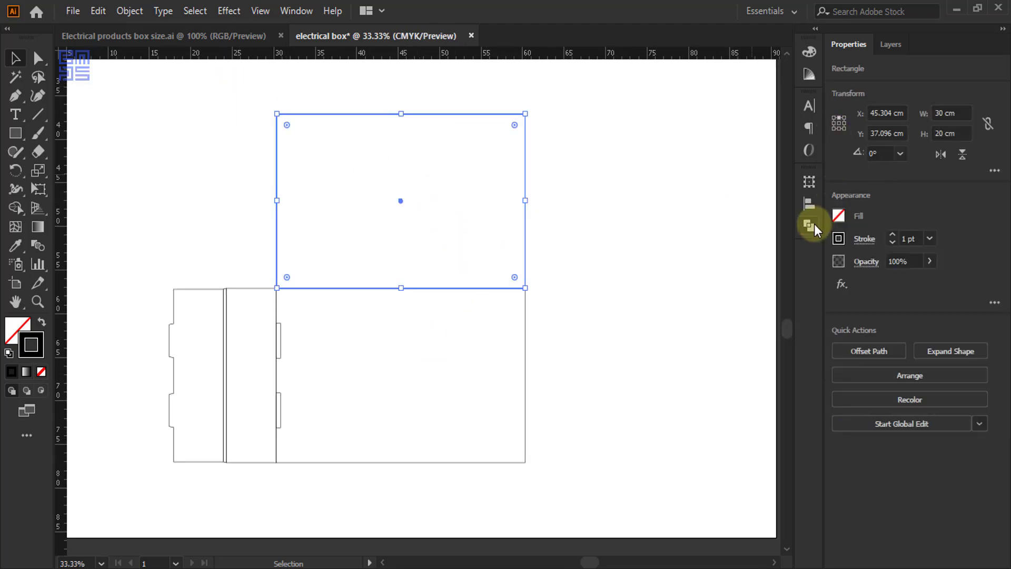
click(811, 185)
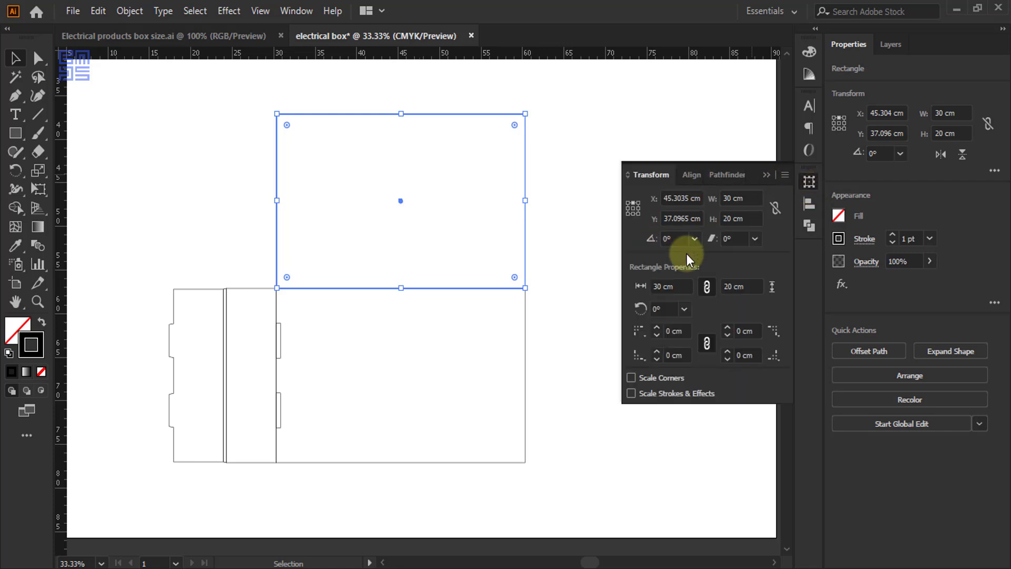
double_click(732, 219)
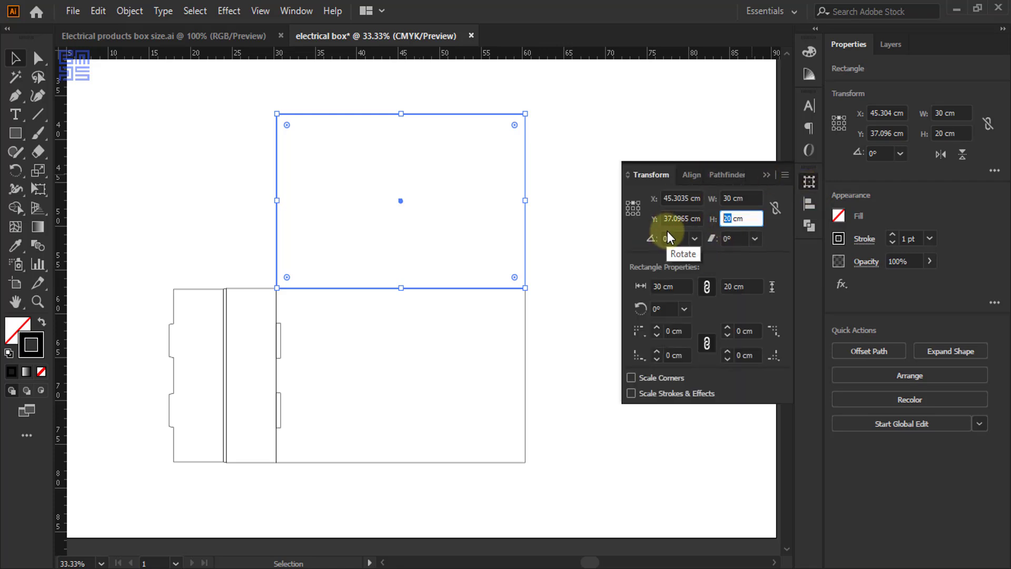
click(633, 214)
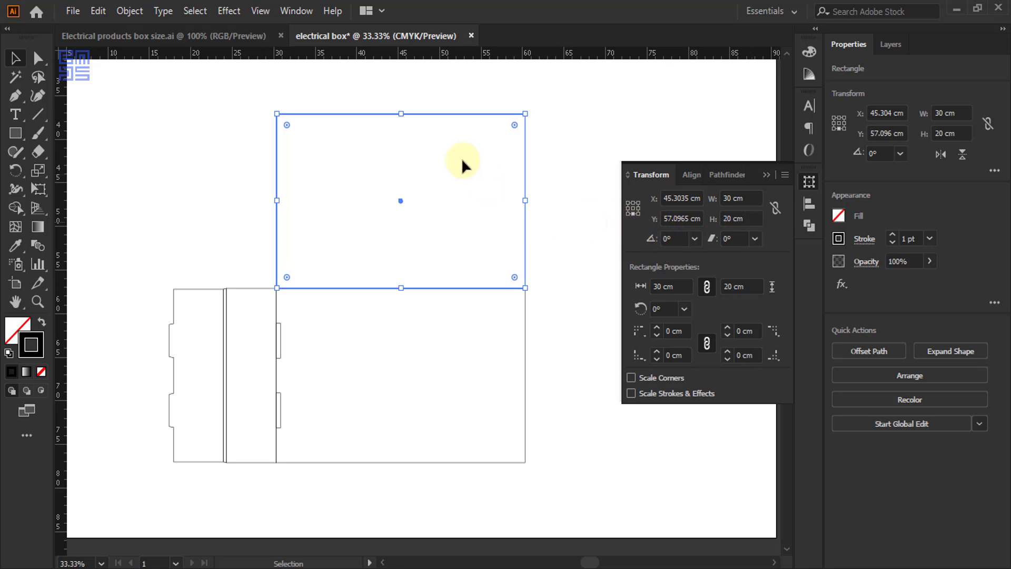
click(734, 218)
key(Return)
text(6)
key(Return)
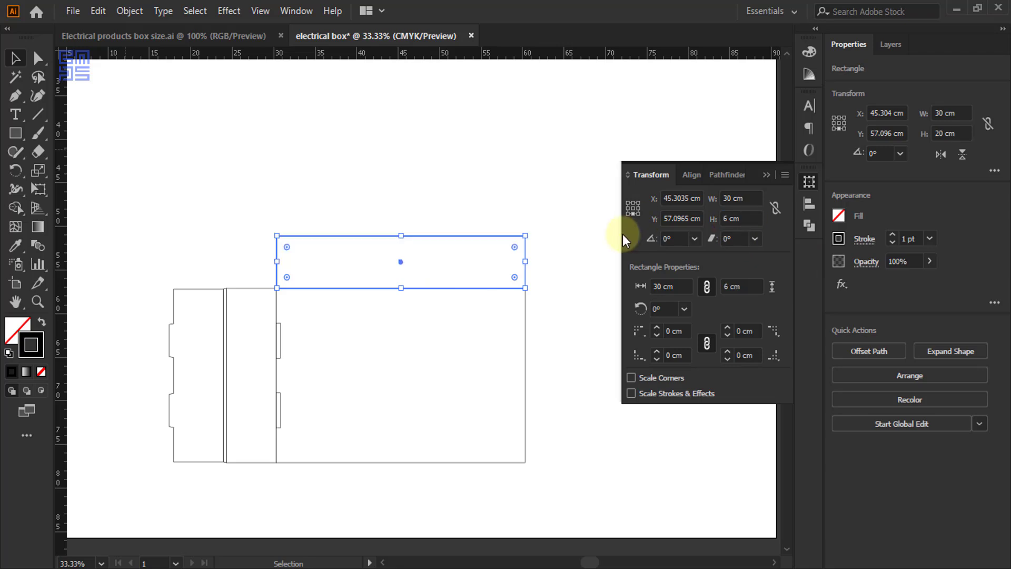
click(458, 122)
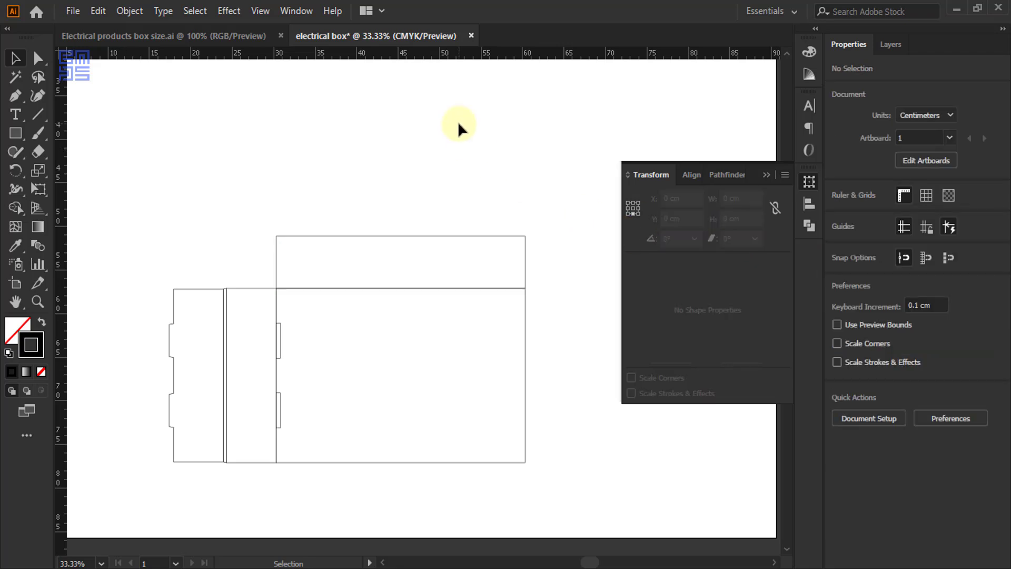
Examine the back corner of the box in the reference photo and return to the layout
scroll(463, 115, down, 1)
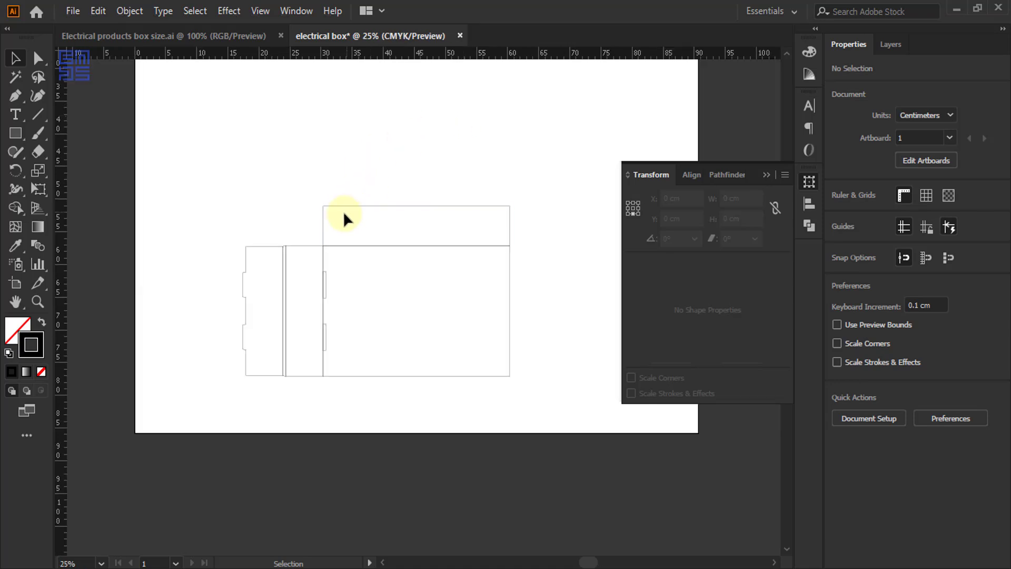
scroll(343, 210, up, 2)
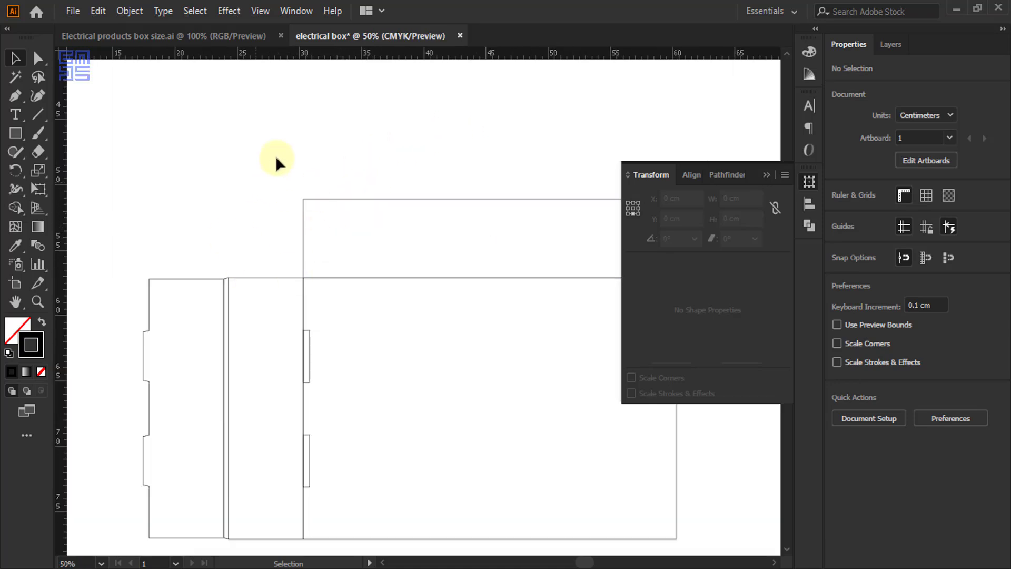
click(244, 36)
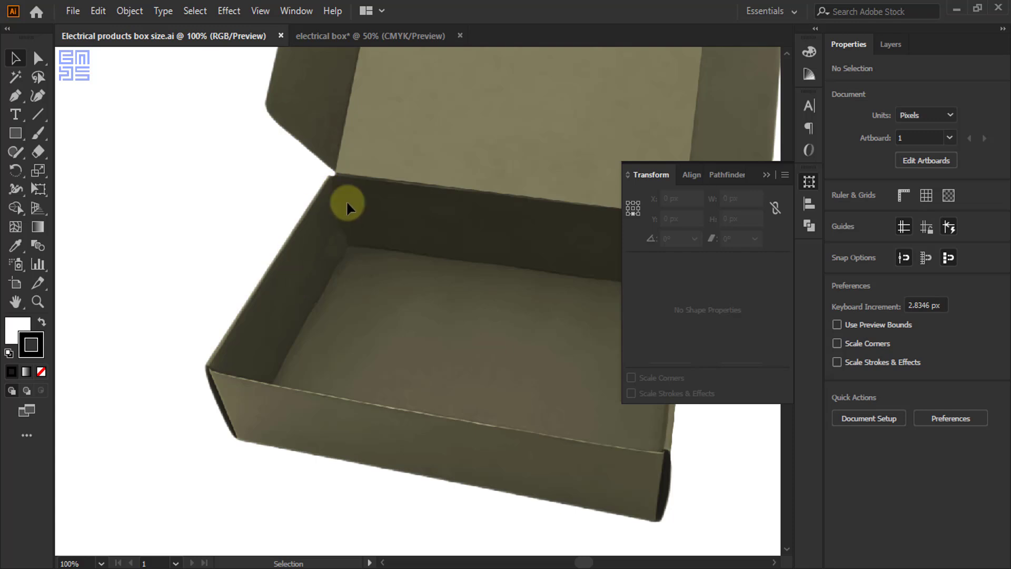
click(382, 37)
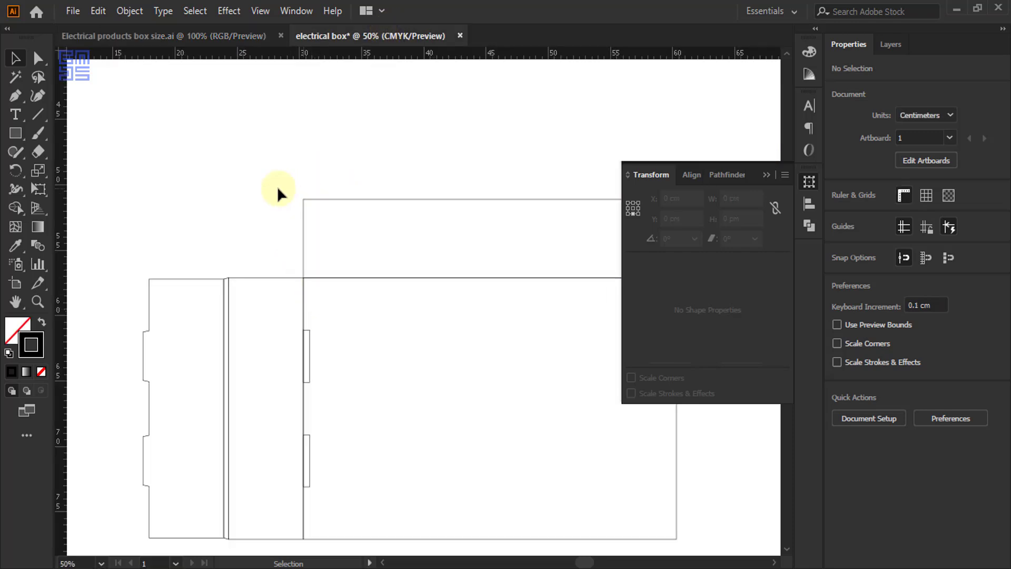
Duplicate the 30 x 6 cm back wall in place and mirror the copy across its left edge
scroll(343, 174, down, 2)
drag(317, 157, 377, 207)
key(a)
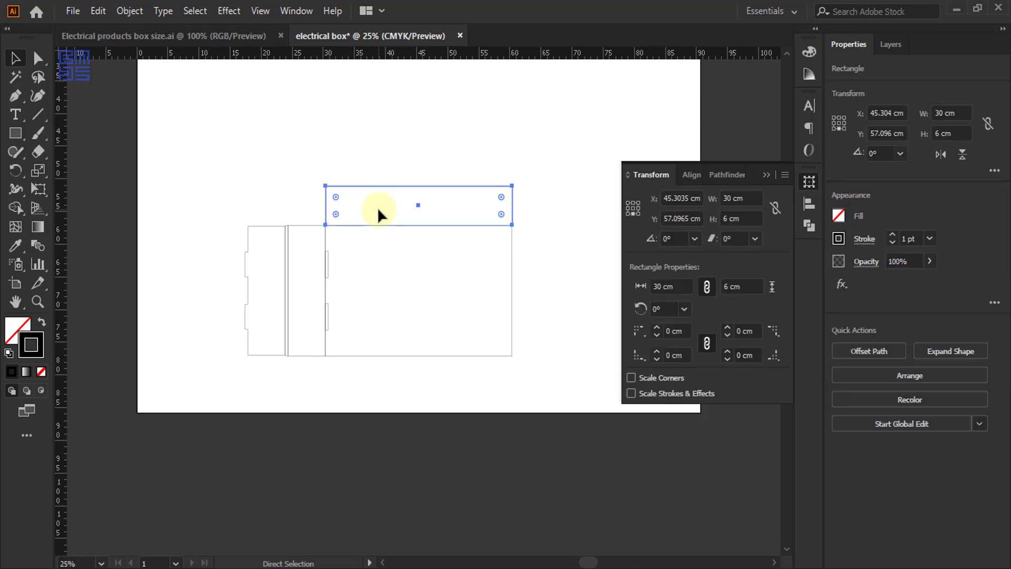
key(v)
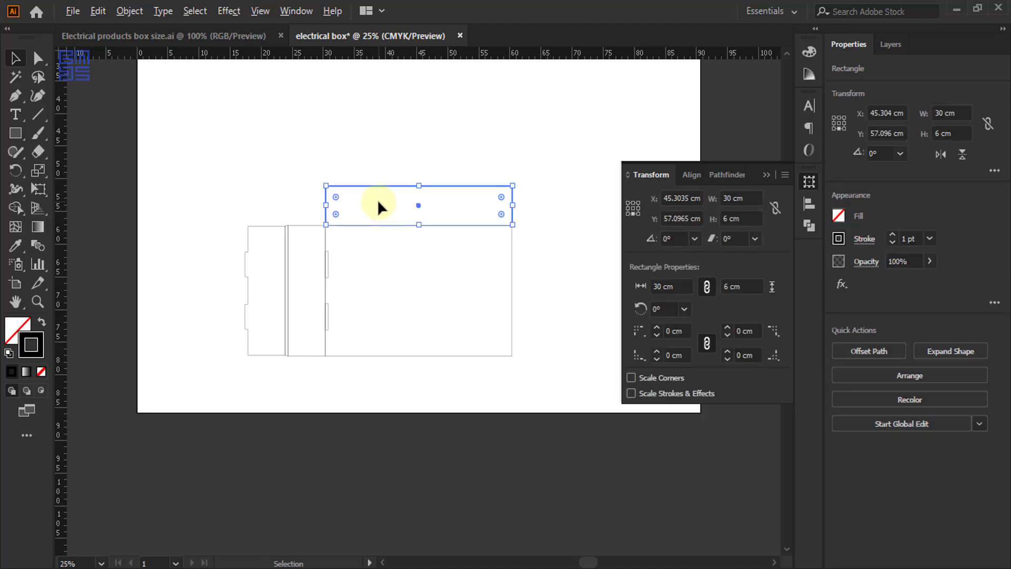
scroll(377, 207, up, 2)
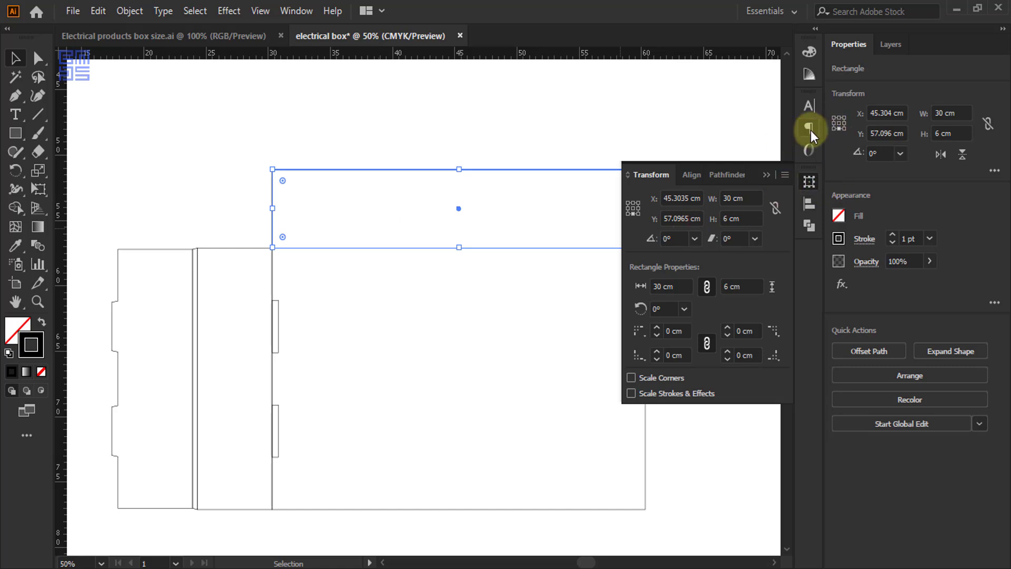
click(834, 120)
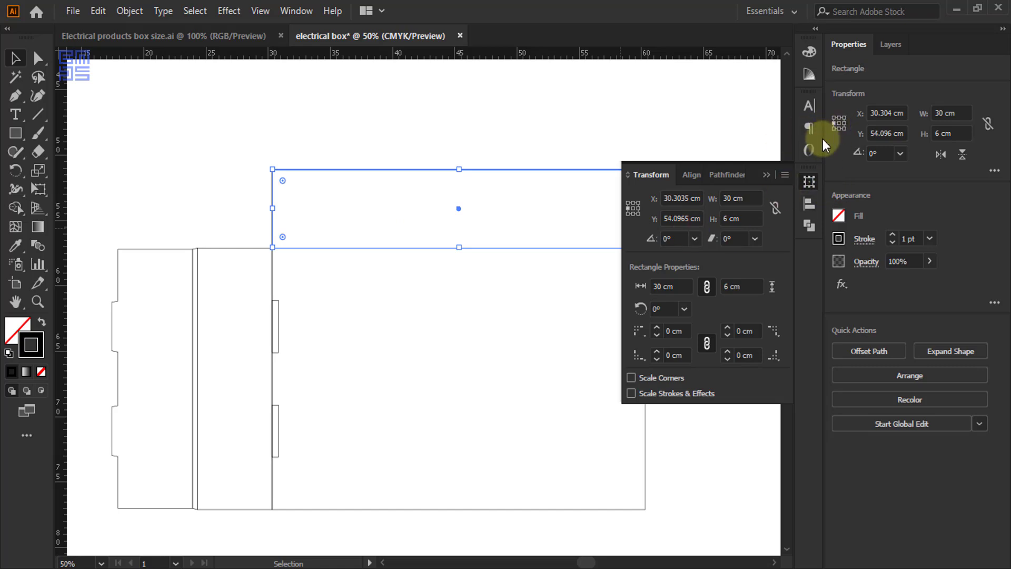
click(943, 153)
scroll(527, 182, down, 1)
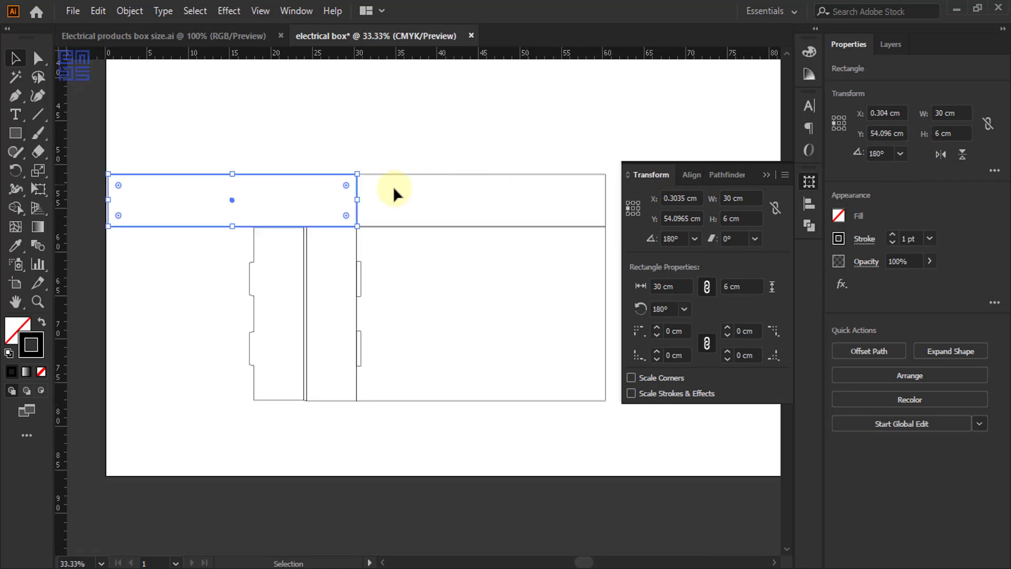
Place a vertical guide on the inner side panel's outer edge, at about 24.3 cm, running through the mirrored strip
scroll(190, 174, up, 3)
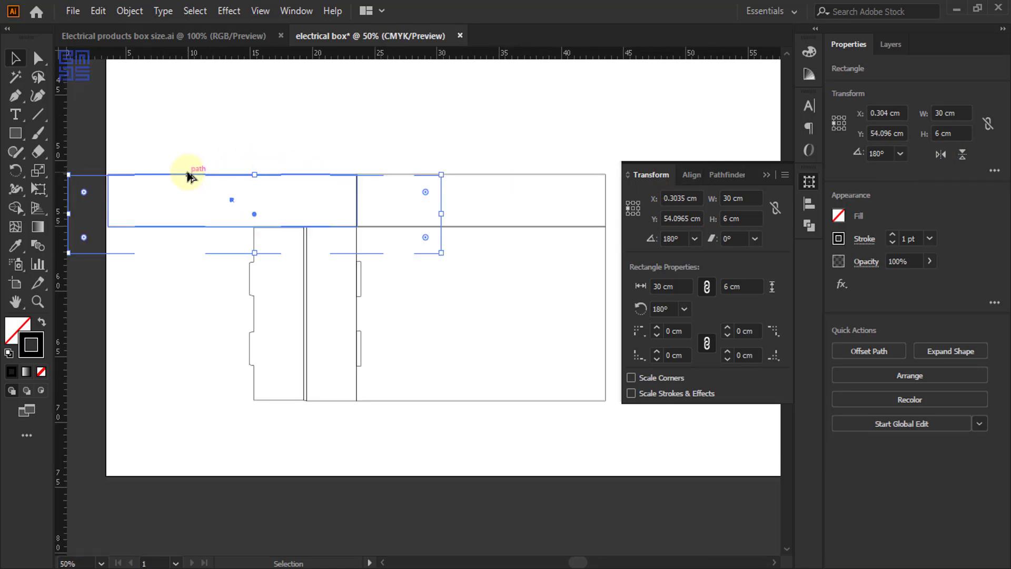
drag(58, 282, 365, 289)
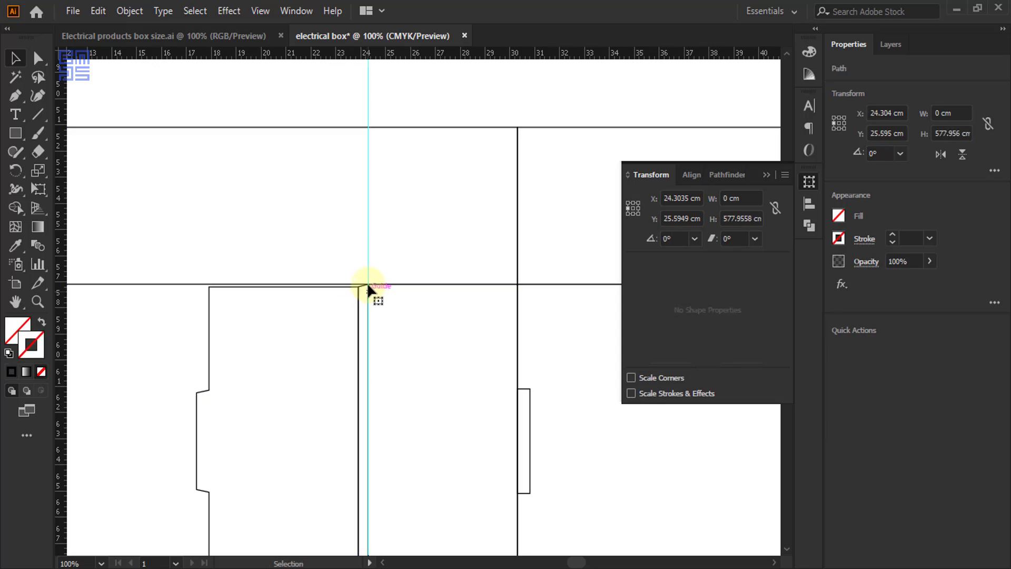
scroll(387, 246, down, 1)
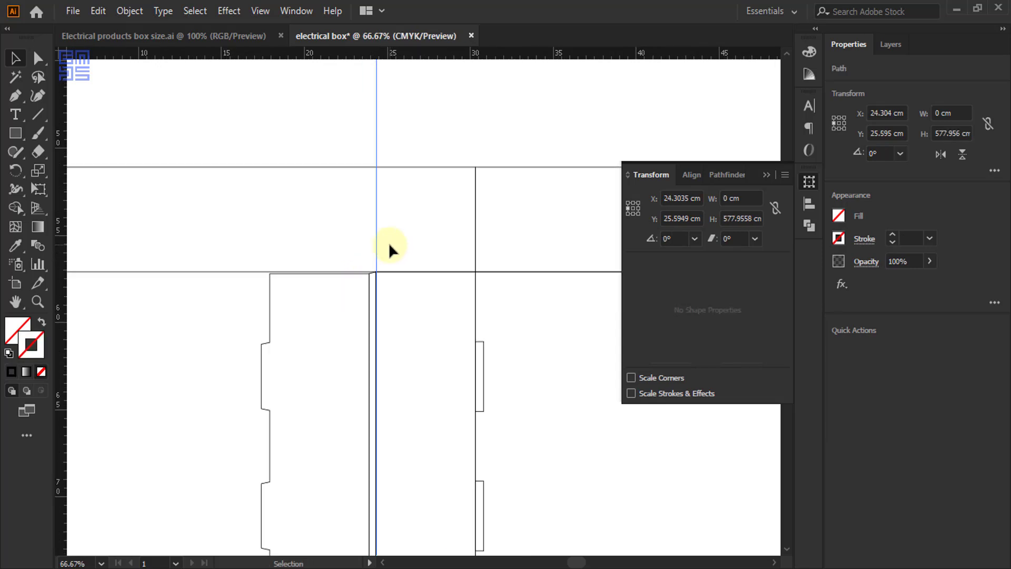
scroll(317, 172, down, 2)
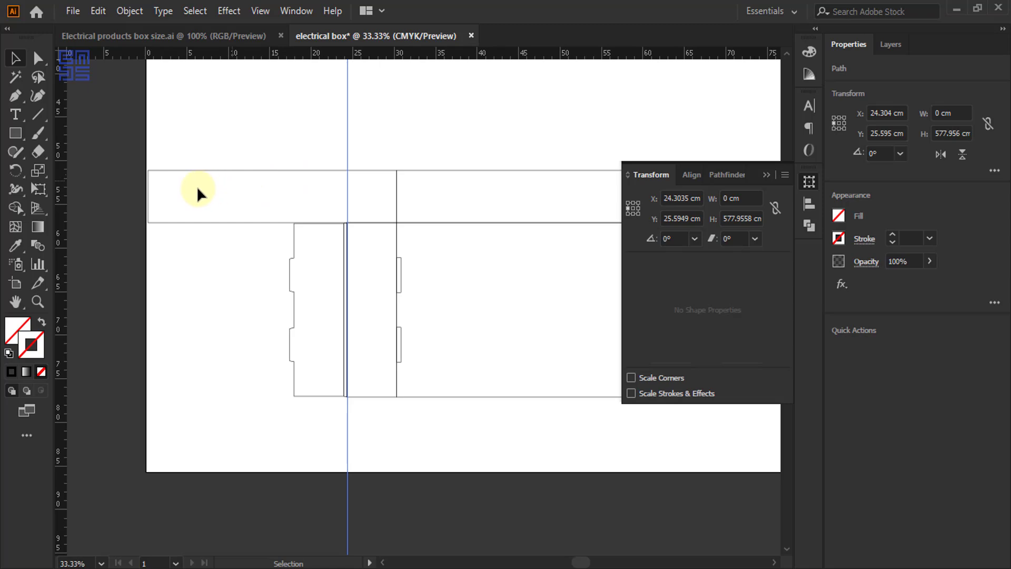
Shorten the mirrored strip from its outer edge to the vertical guide, forming a 6 x 6 cm corner flap, and remove the guide
click(169, 198)
drag(149, 198, 348, 200)
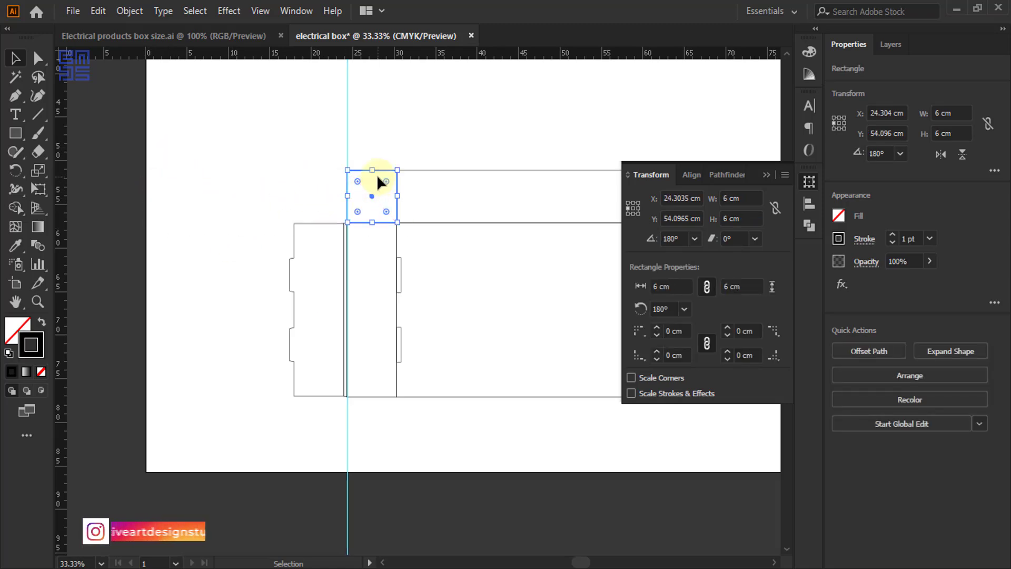
scroll(377, 174, up, 1)
drag(364, 107, 216, 130)
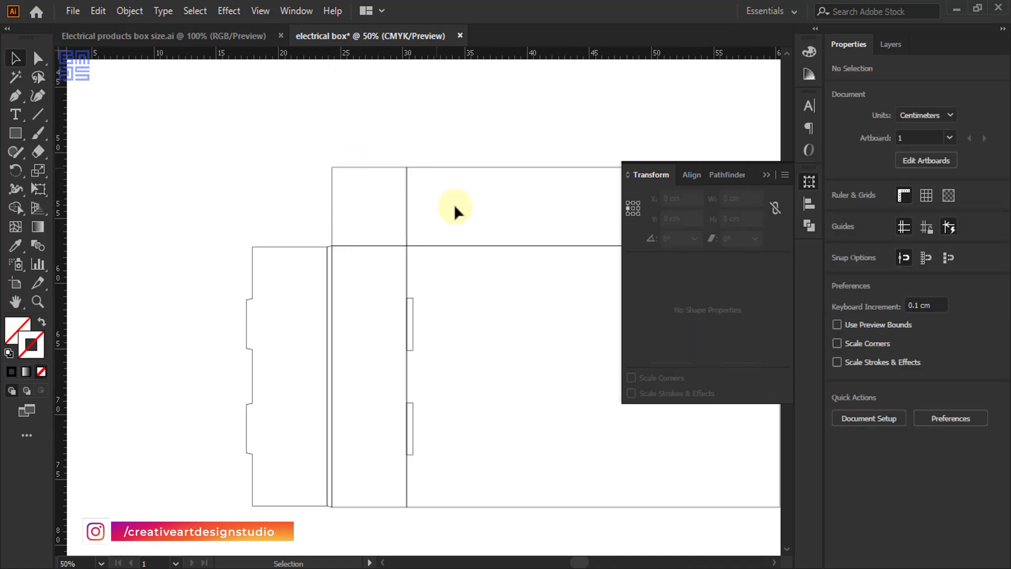
Examine how the side and back walls meet at the box's inner corner in the reference photo, and return to the layout
click(265, 33)
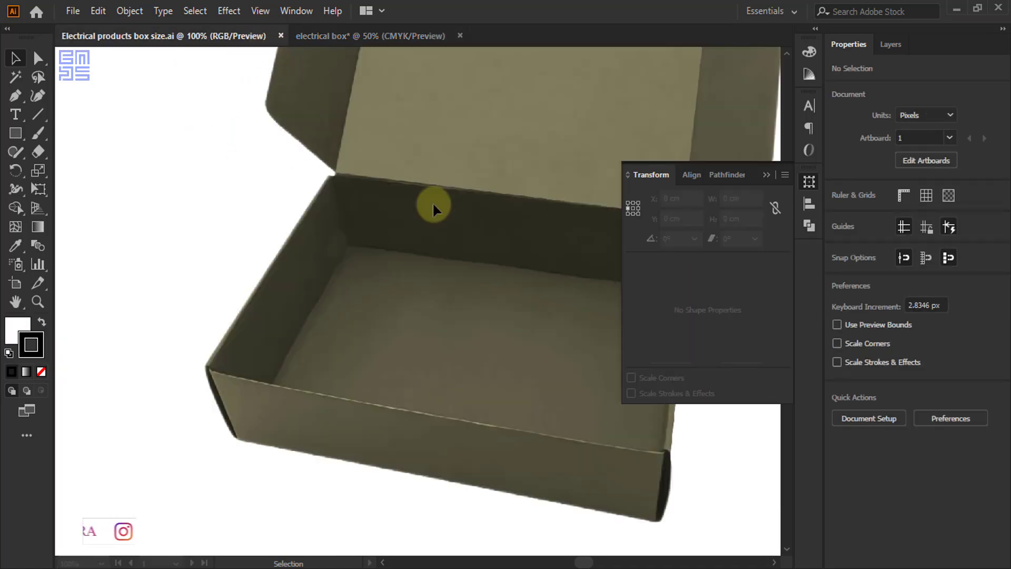
scroll(349, 205, up, 2)
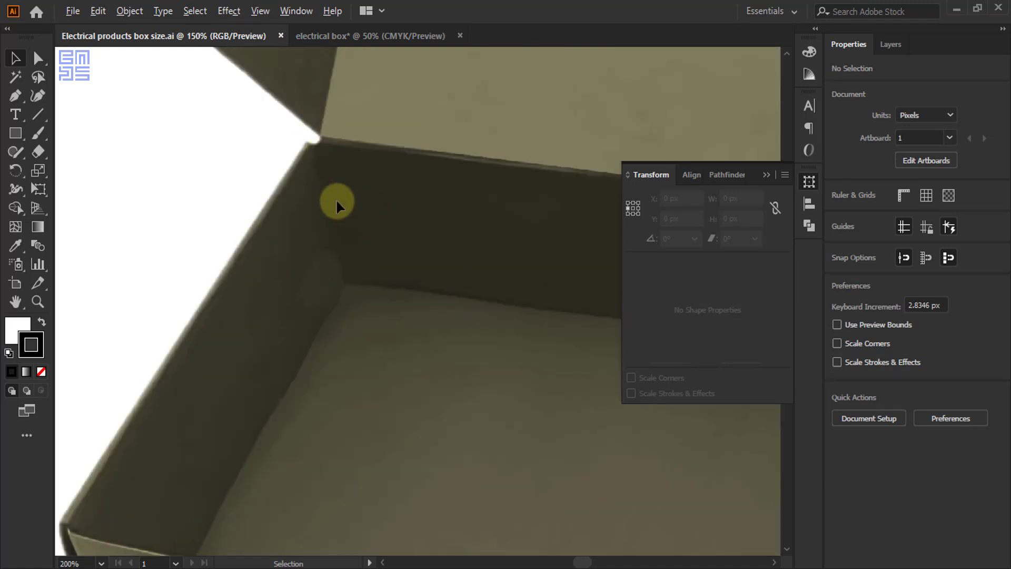
scroll(344, 196, down, 1)
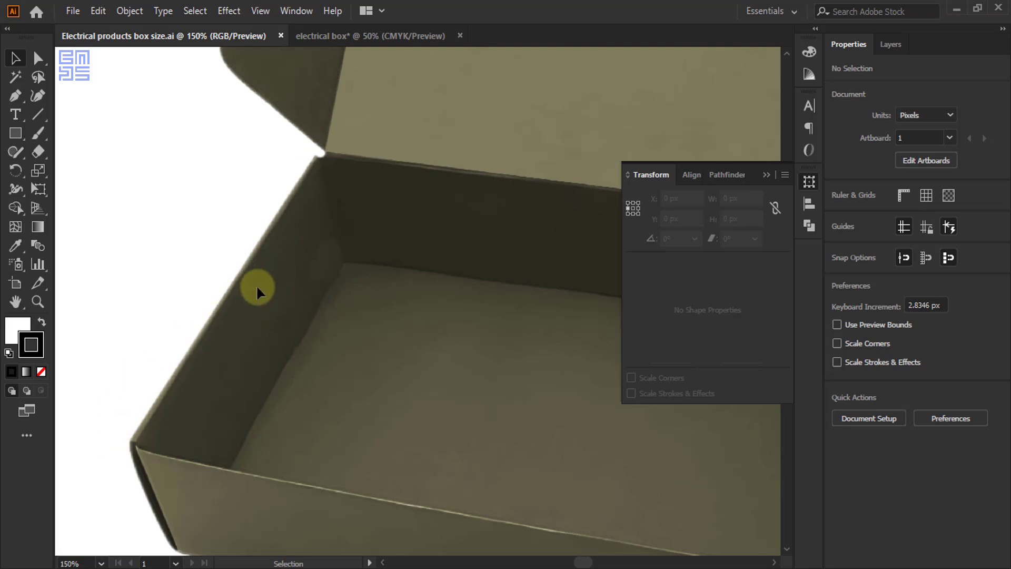
scroll(257, 285, down, 2)
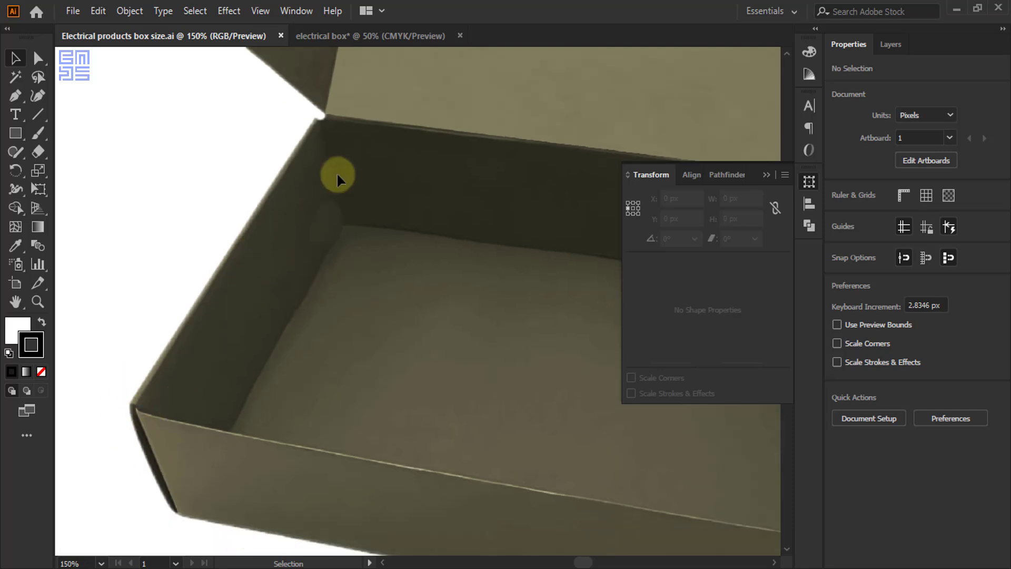
click(316, 37)
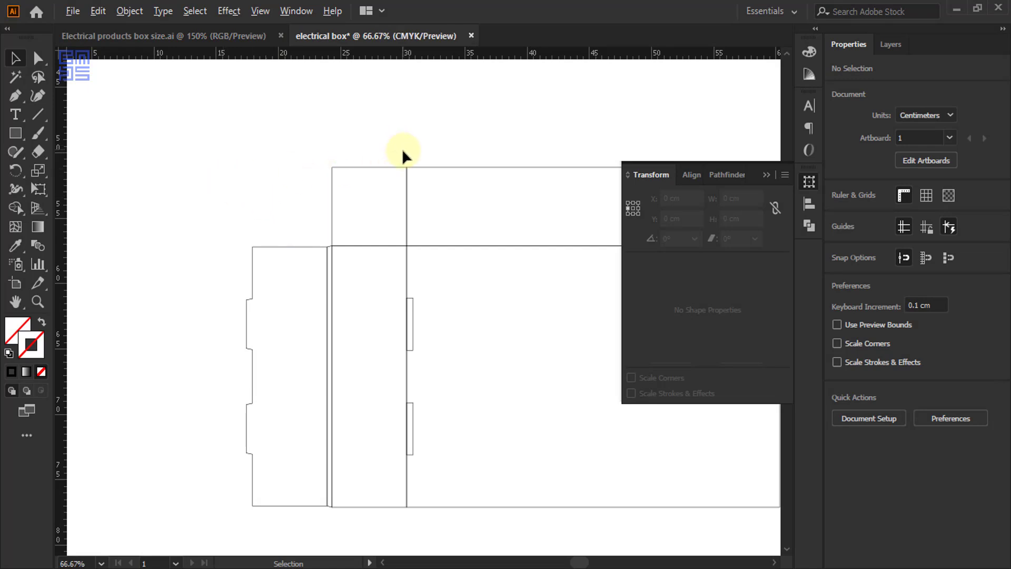
Create a 0.2 x 0.2 cm square in the empty area beside the corner flap
scroll(402, 147, up, 2)
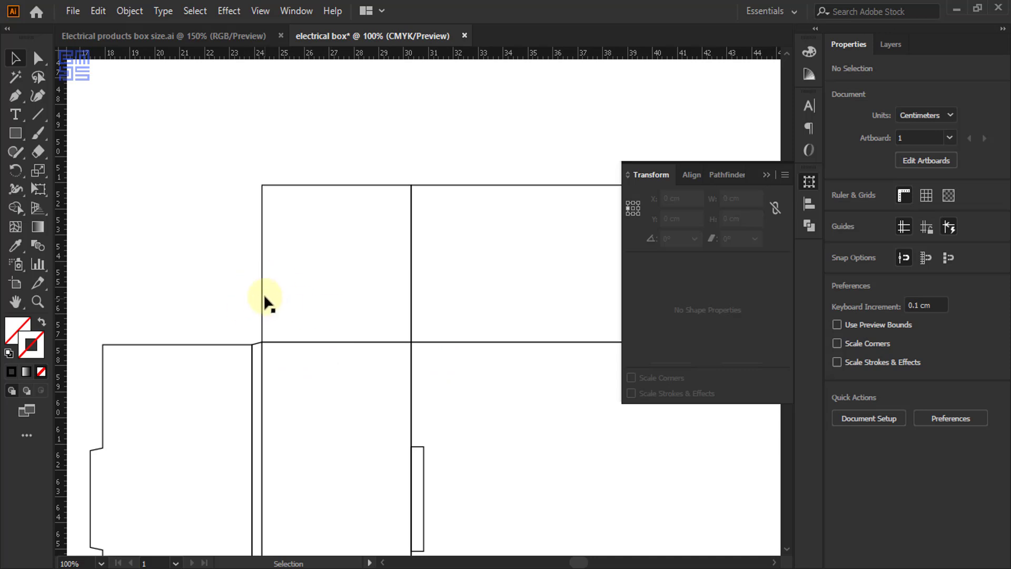
click(16, 132)
click(207, 235)
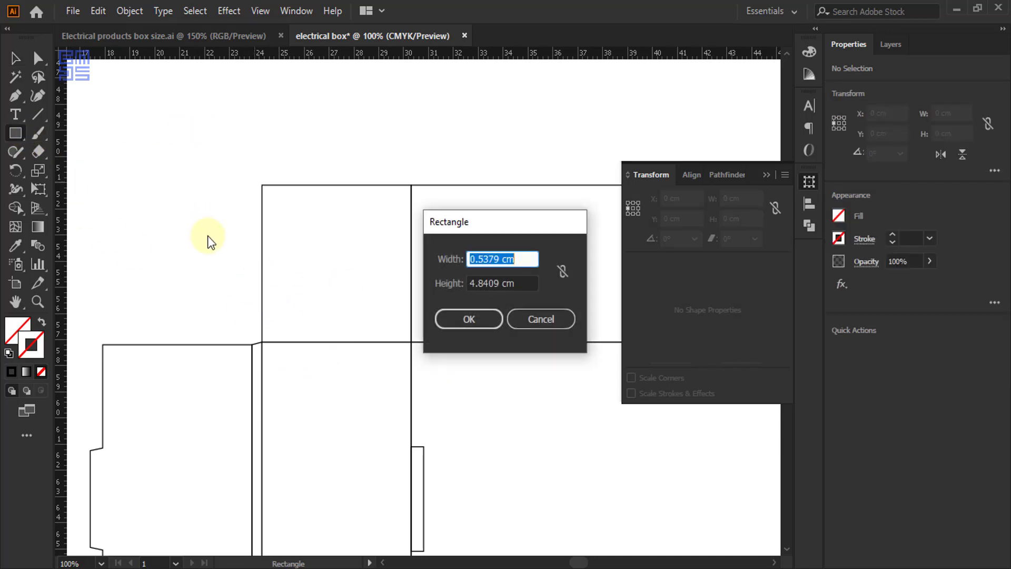
text(0)
key(Tab)
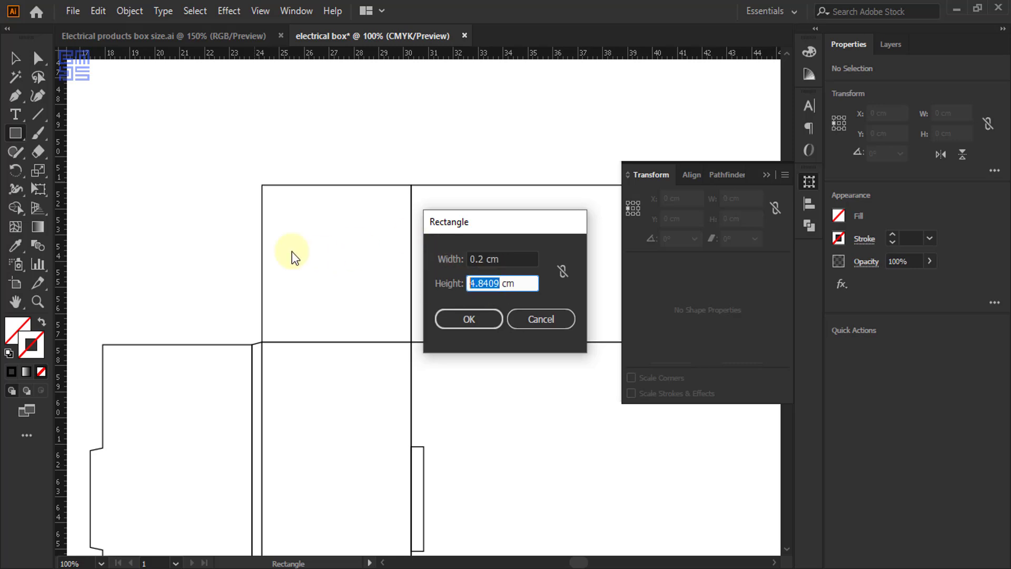
text(0.2)
click(460, 315)
scroll(278, 263, down, 2)
scroll(246, 197, up, 3)
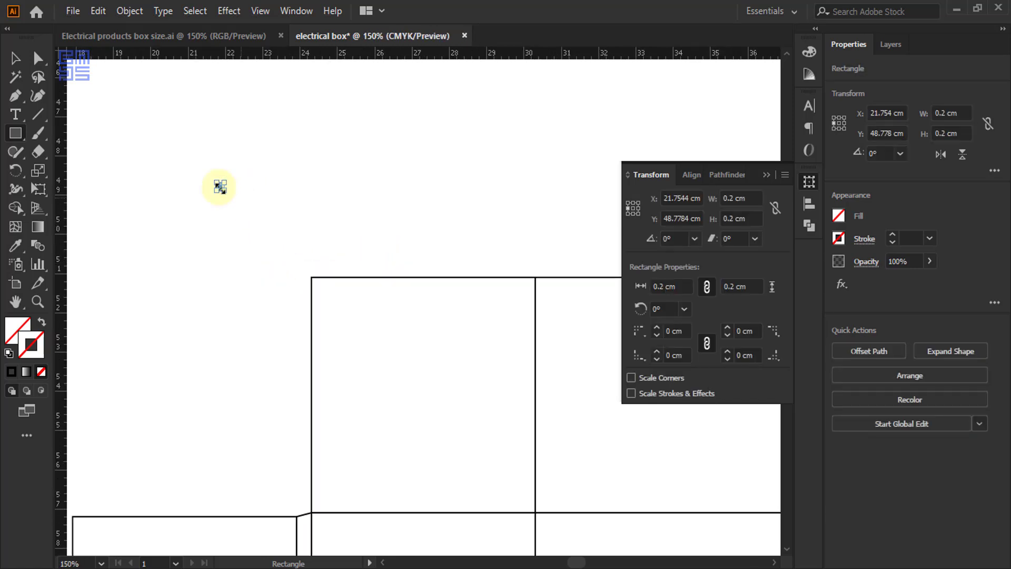
Give the small square a red stroke and move it just above the corner flap's upper edge
click(809, 51)
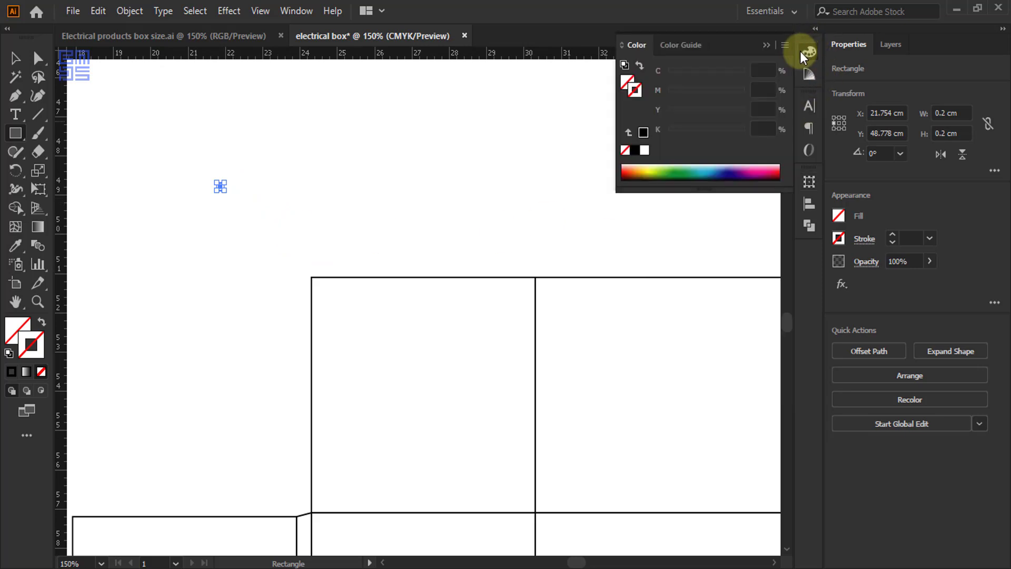
click(781, 167)
click(15, 59)
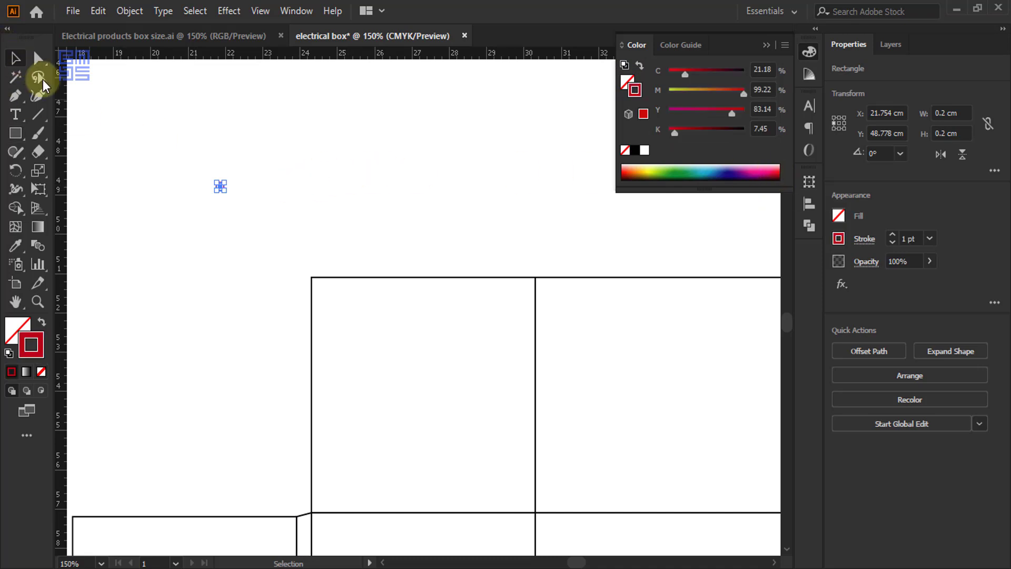
click(237, 242)
drag(224, 189, 507, 249)
drag(589, 274, 589, 274)
scroll(589, 274, up, 2)
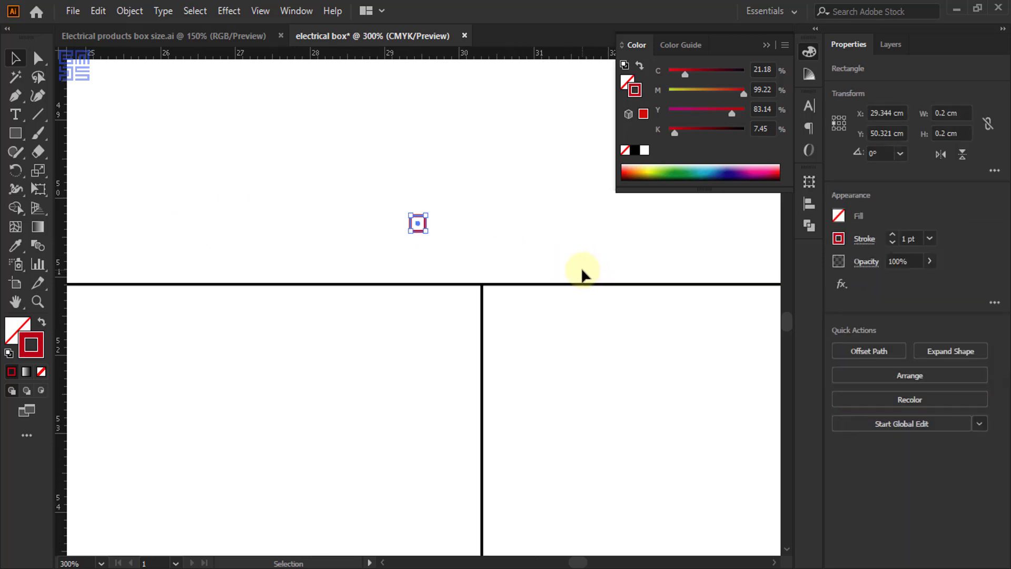
Align the red square to the top and right edges of the corner flap, using the flap as key object, and deselect
drag(339, 175, 422, 346)
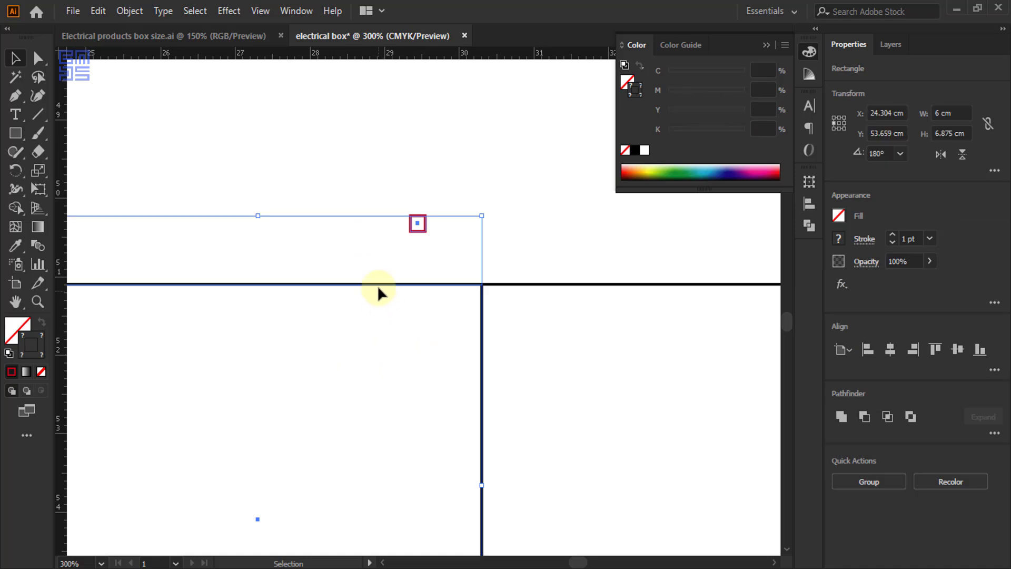
click(378, 286)
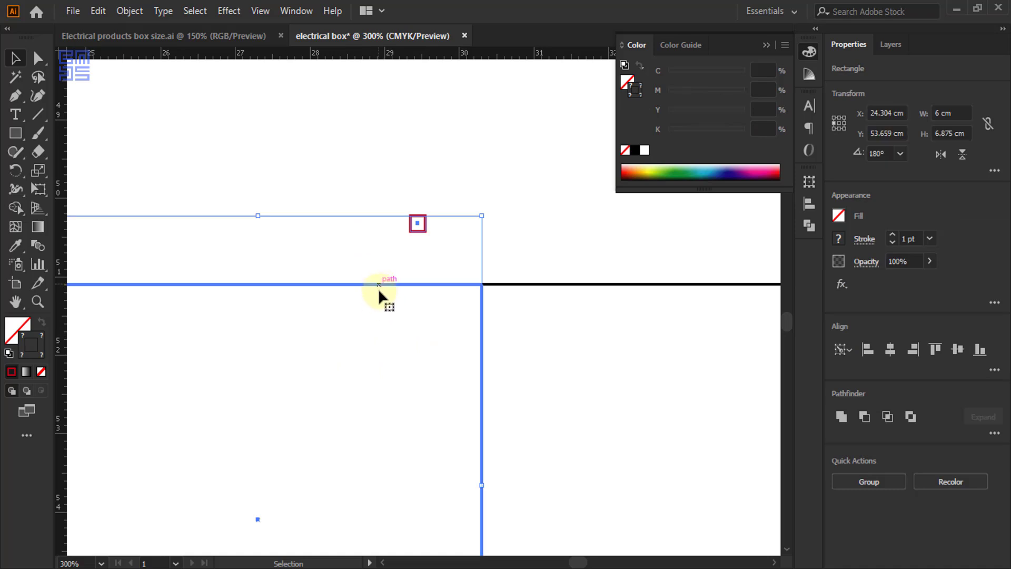
click(943, 345)
click(913, 351)
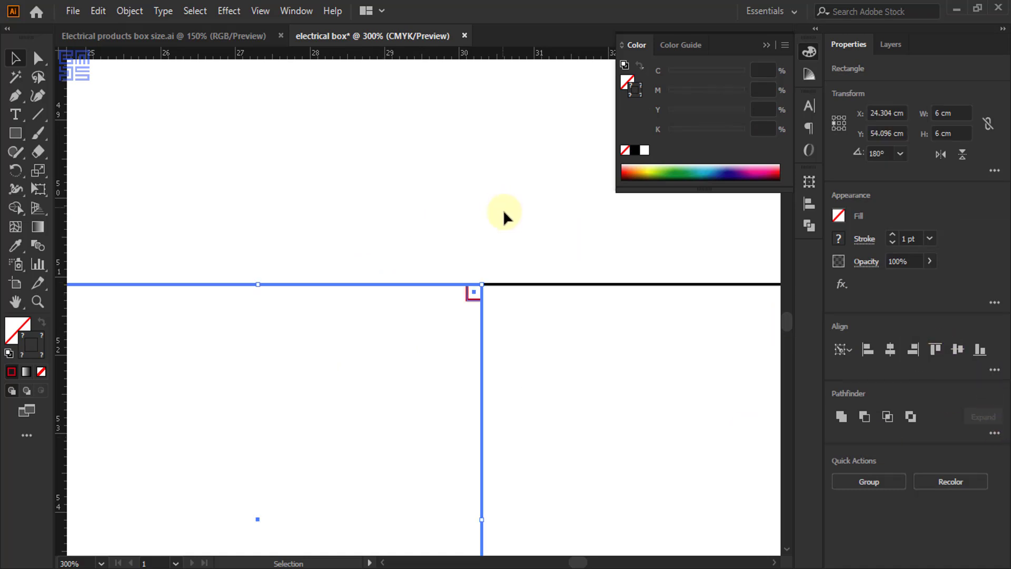
click(453, 234)
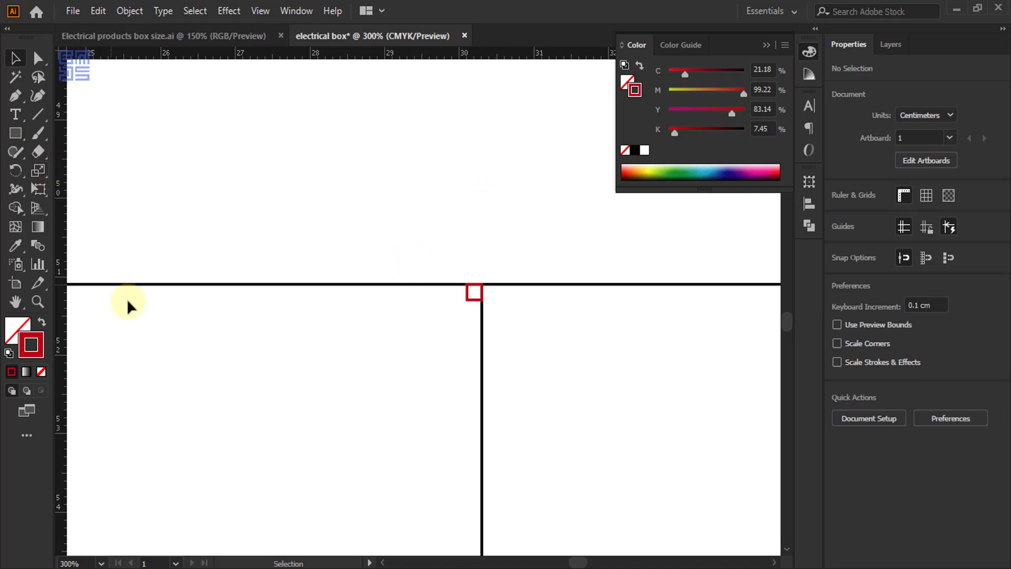
Place a vertical guide on the red square's left edge, then delete the square
drag(62, 264, 348, 204)
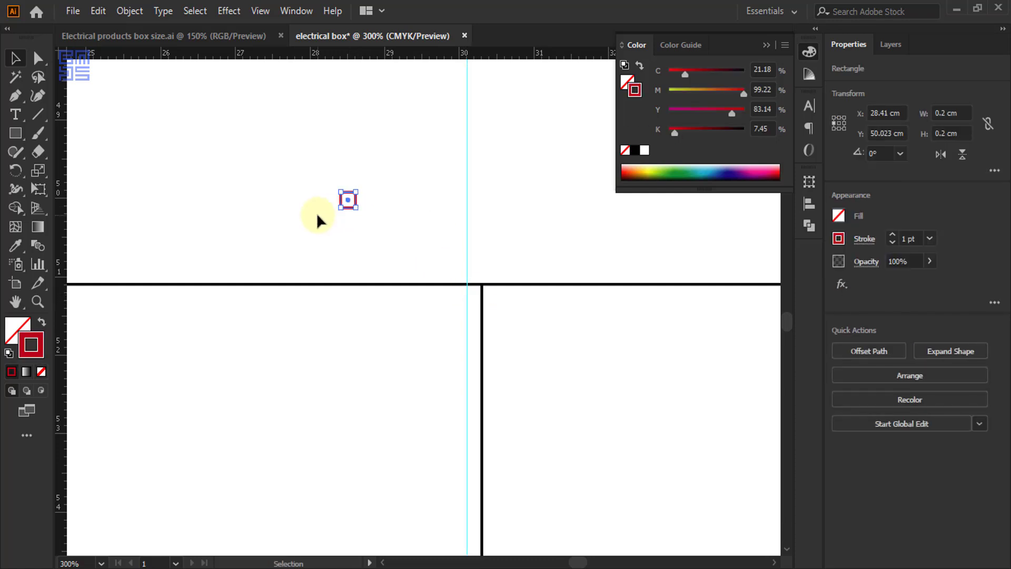
key(Delete)
Add an anchor point to the corner flap's upper edge where the vertical guide crosses it
scroll(350, 185, down, 1)
drag(269, 170, 320, 279)
click(14, 94)
drag(14, 93, 61, 114)
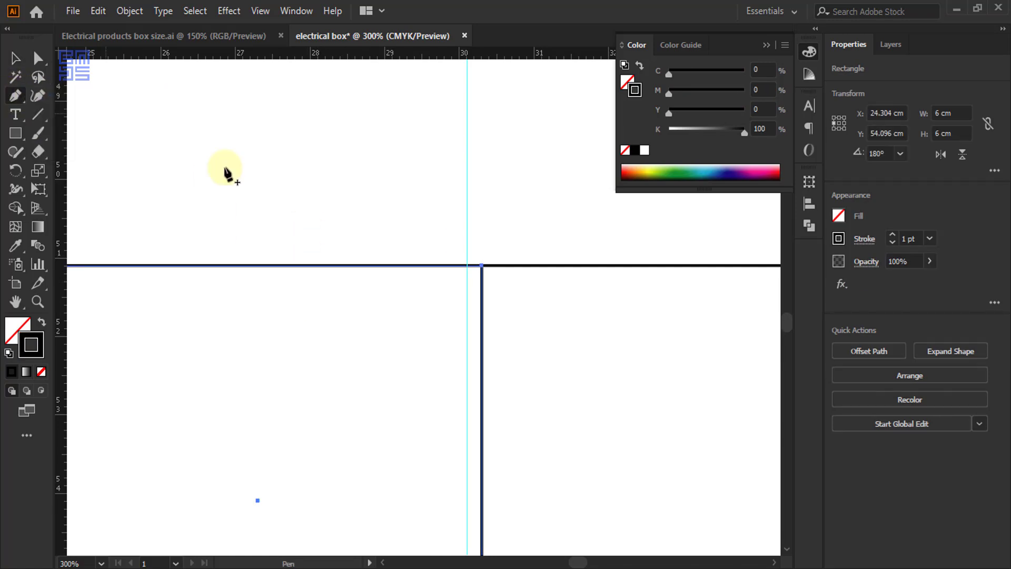
alt+scroll(481, 284, up, 6)
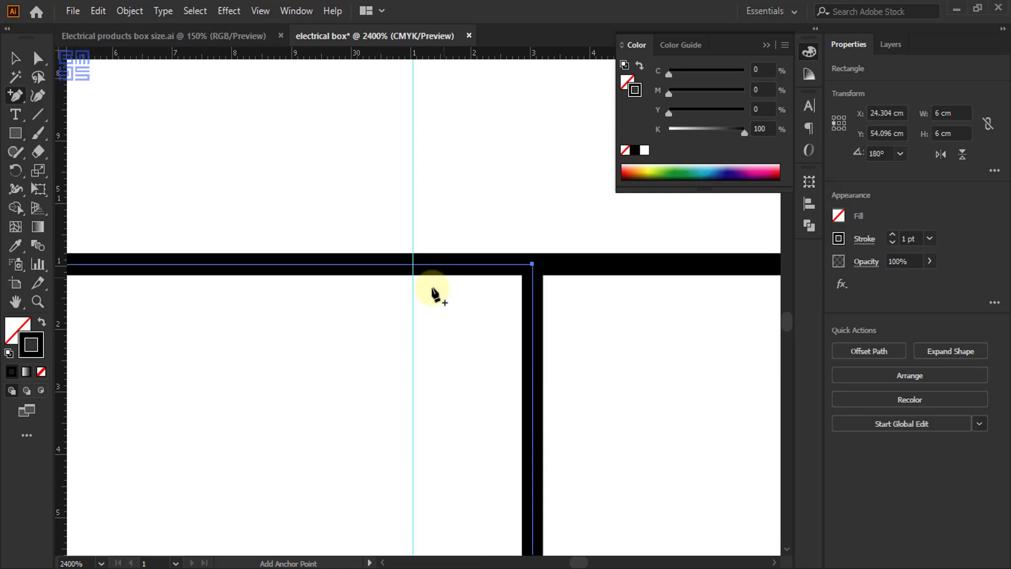
alt+scroll(427, 285, up, 2)
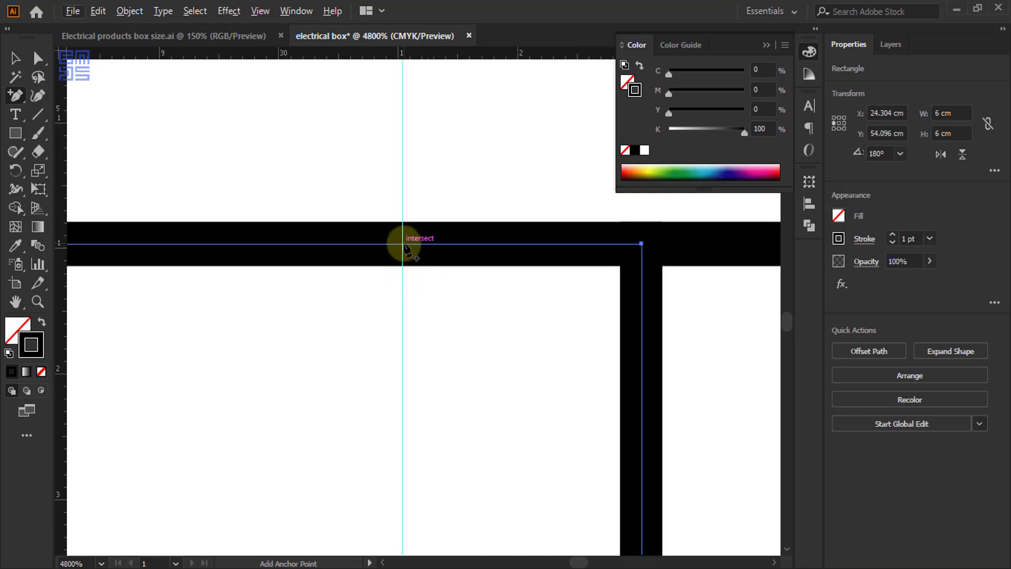
click(405, 244)
Add an anchor point to the corner flap's lower edge where the vertical guide crosses it
alt+scroll(430, 141, down, 9)
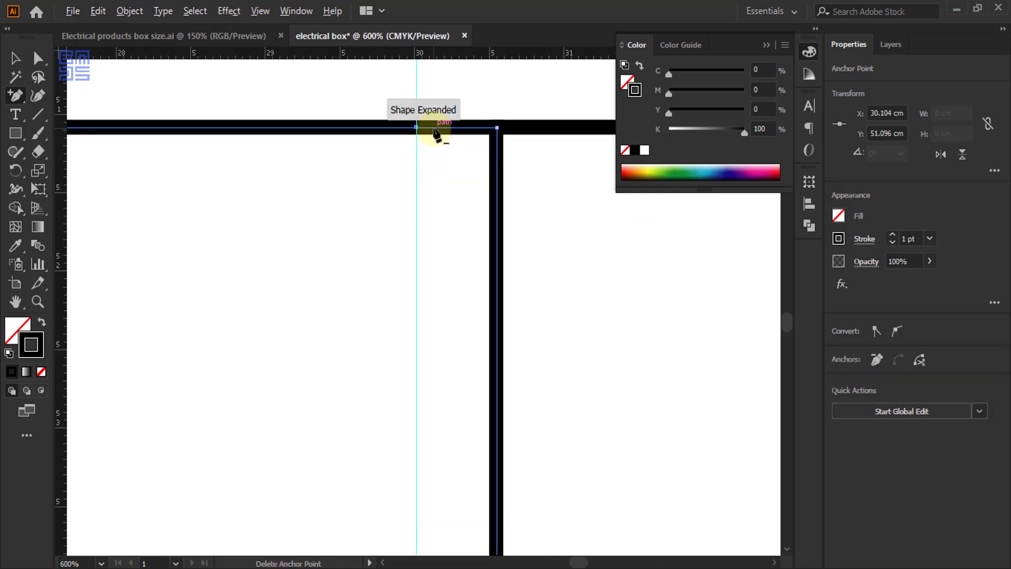
alt+scroll(437, 136, down, 3)
alt+scroll(440, 450, up, 3)
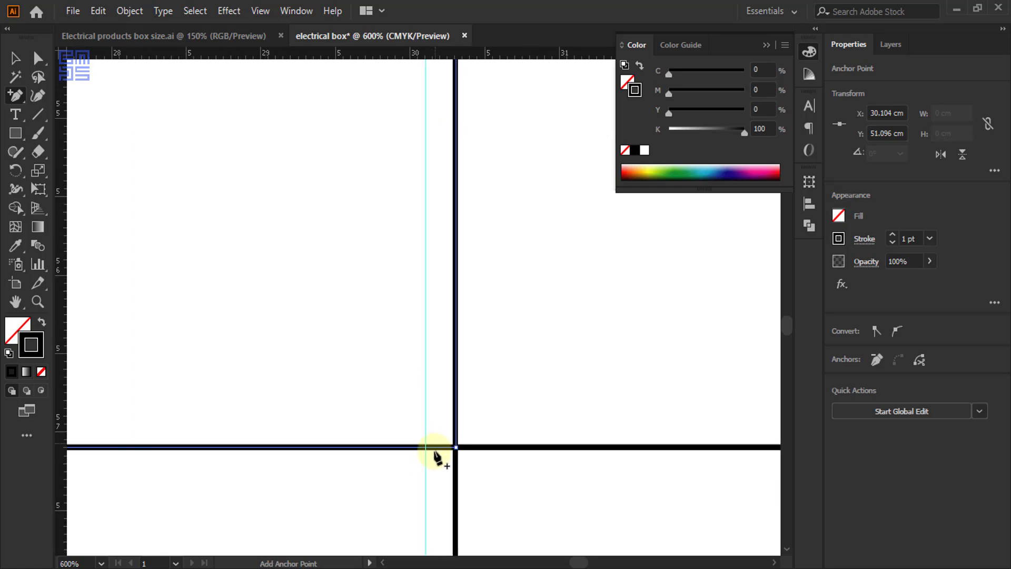
alt+scroll(437, 463, up, 2)
alt+scroll(422, 452, up, 2)
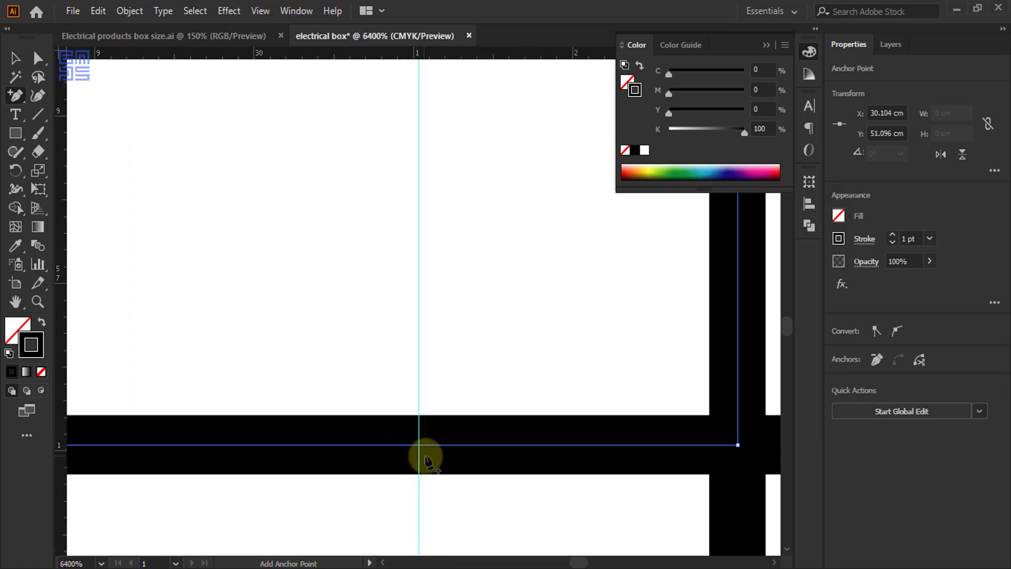
click(419, 446)
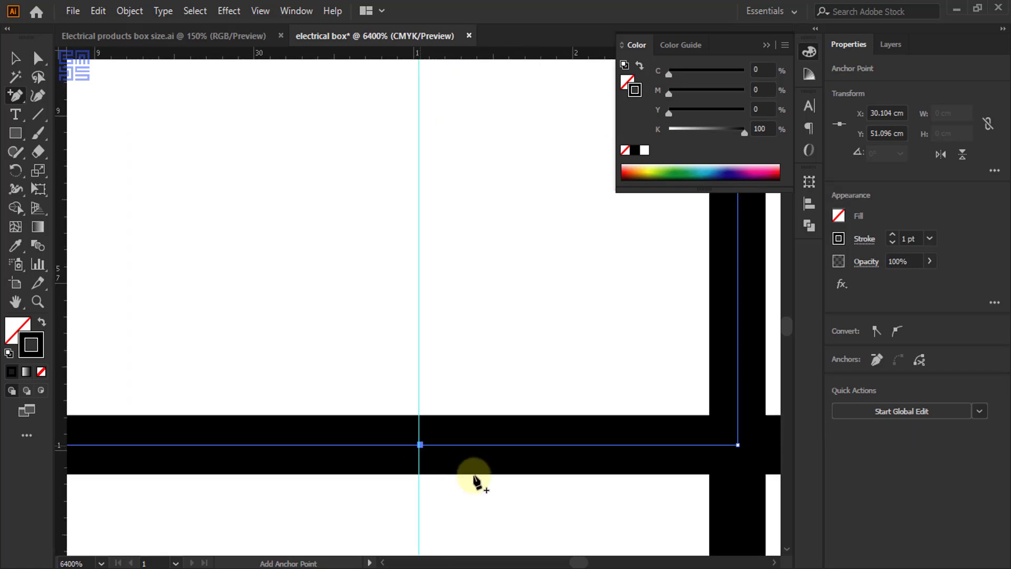
Raise the flap's lower-left corner and the new lower anchor point by about 0.2 cm, leaving a short slanted edge beside the back wall
alt+scroll(476, 424, down, 3)
alt+scroll(488, 426, down, 3)
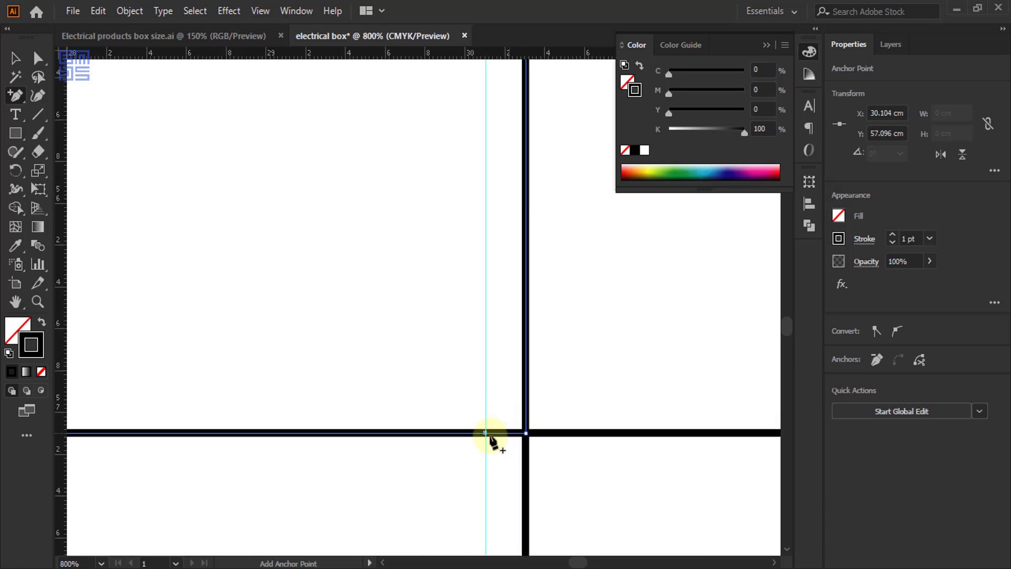
alt+scroll(543, 420, down, 2)
click(38, 58)
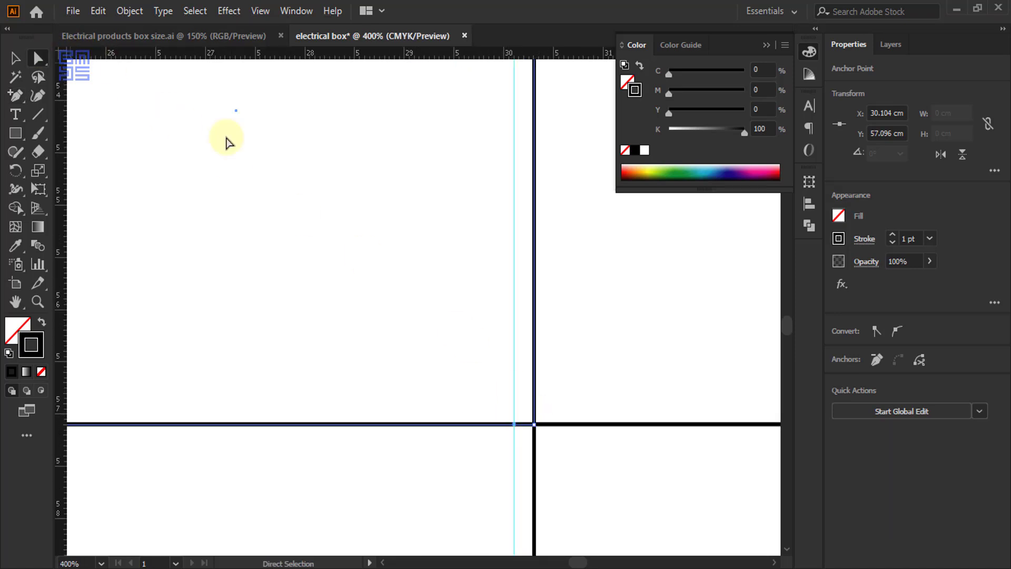
alt+scroll(680, 372, down, 1)
alt+scroll(132, 416, down, 1)
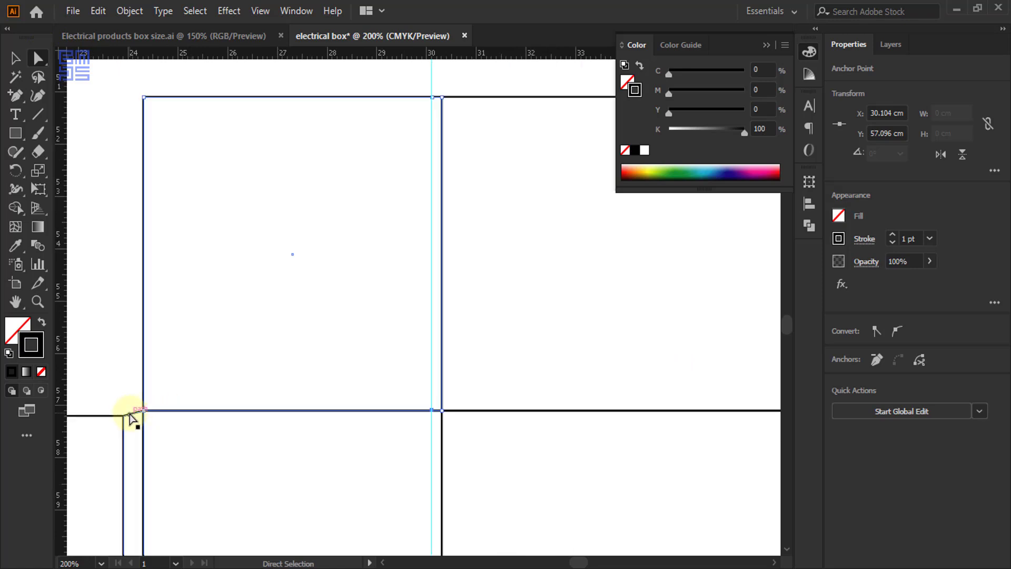
alt+scroll(129, 419, up, 2)
alt+scroll(126, 424, up, 3)
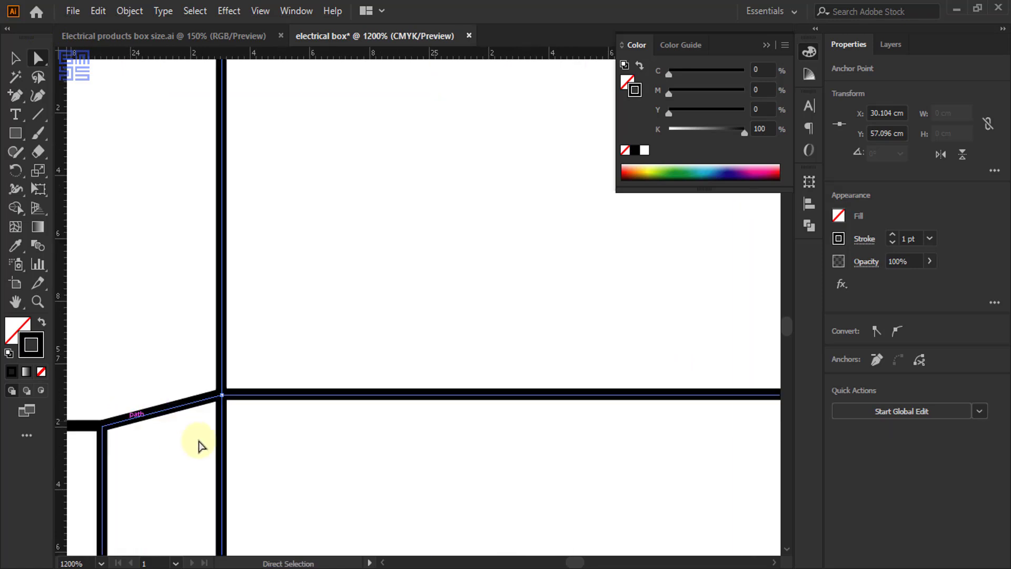
click(222, 395)
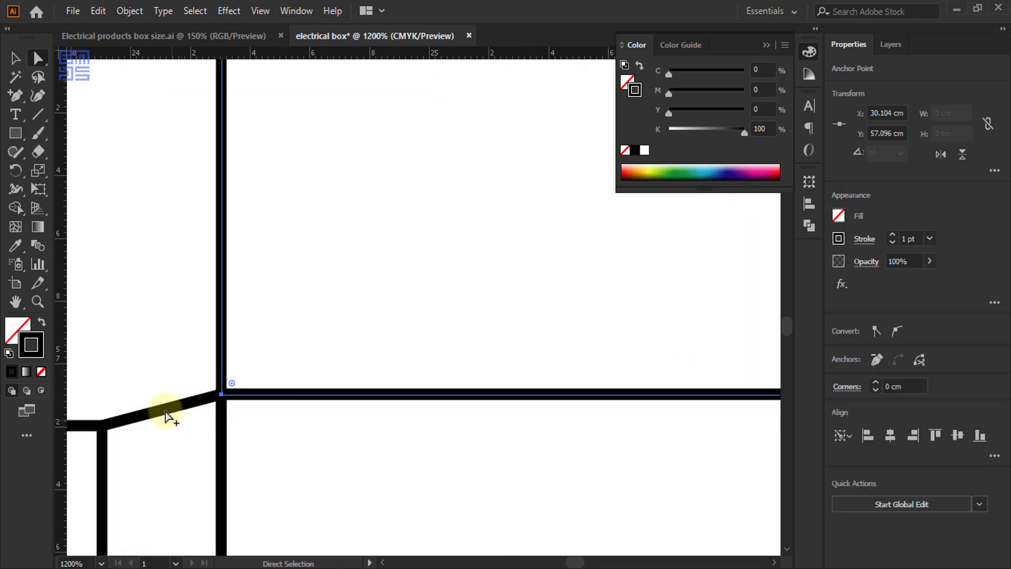
alt+scroll(166, 415, down, 4)
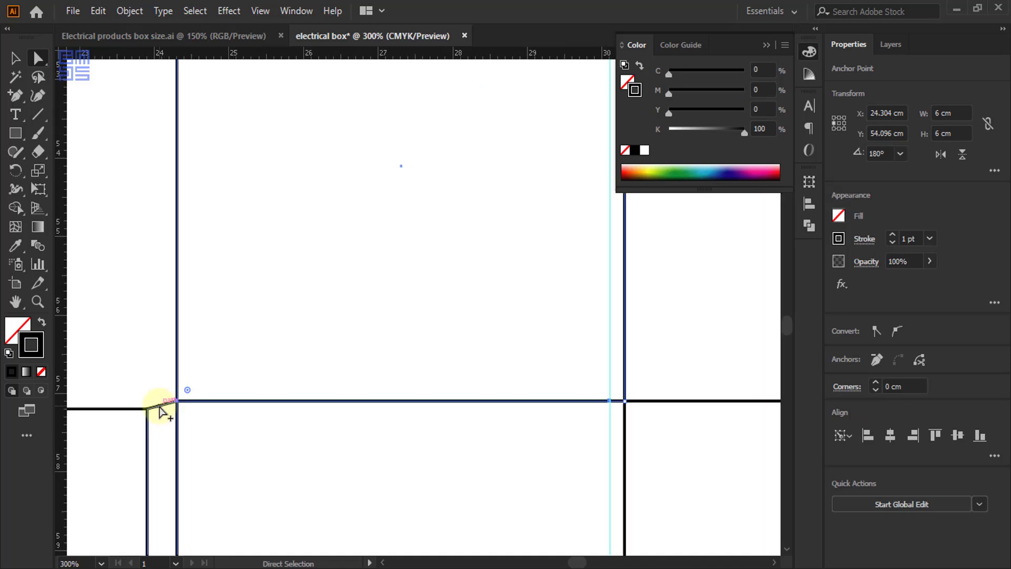
key(Up)
key(Up)
key(Up)
key(Up)
key(Up)
key(Up)
key(Up)
key(Up)
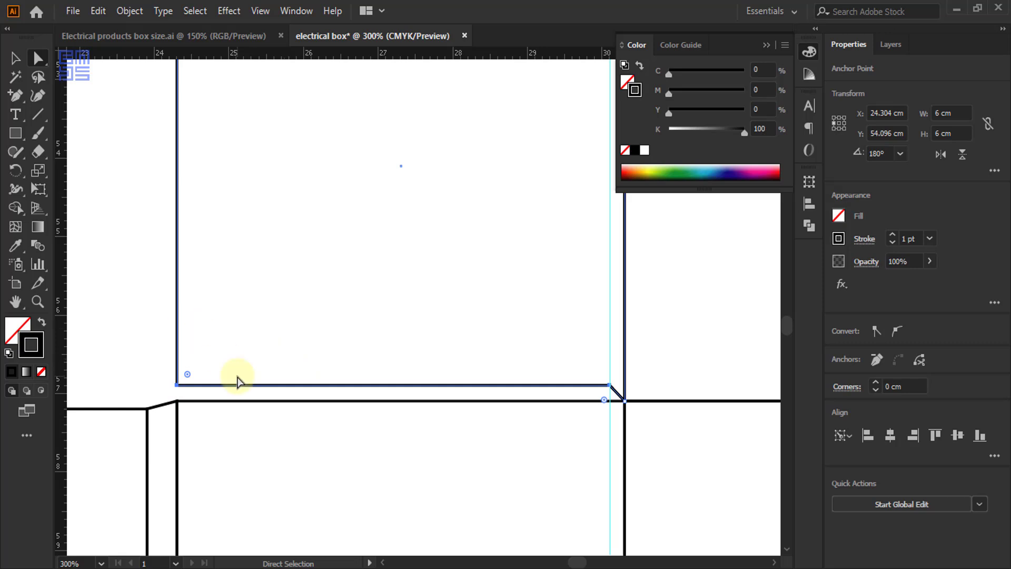
Delete the vertical guide that crosses the corner flap
alt+scroll(293, 438, down, 2)
alt+scroll(389, 162, up, 2)
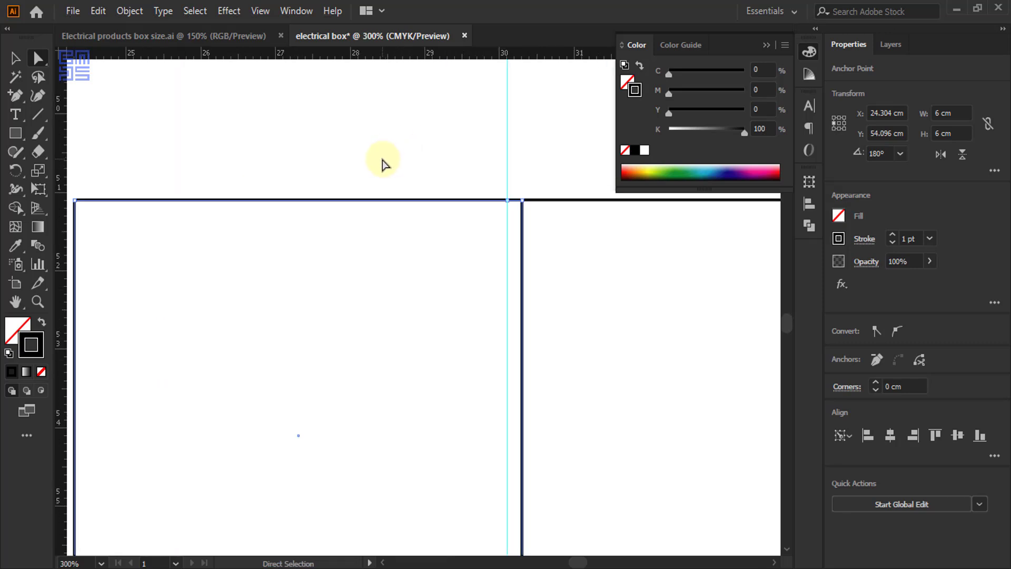
drag(129, 152, 338, 218)
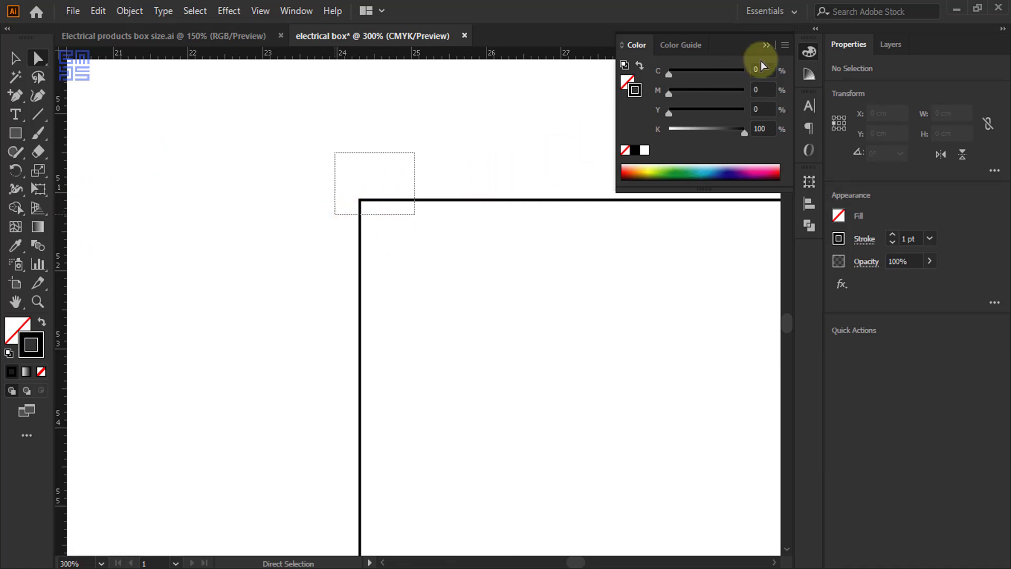
click(767, 45)
drag(537, 162, 375, 198)
drag(335, 100, 495, 157)
key(Delete)
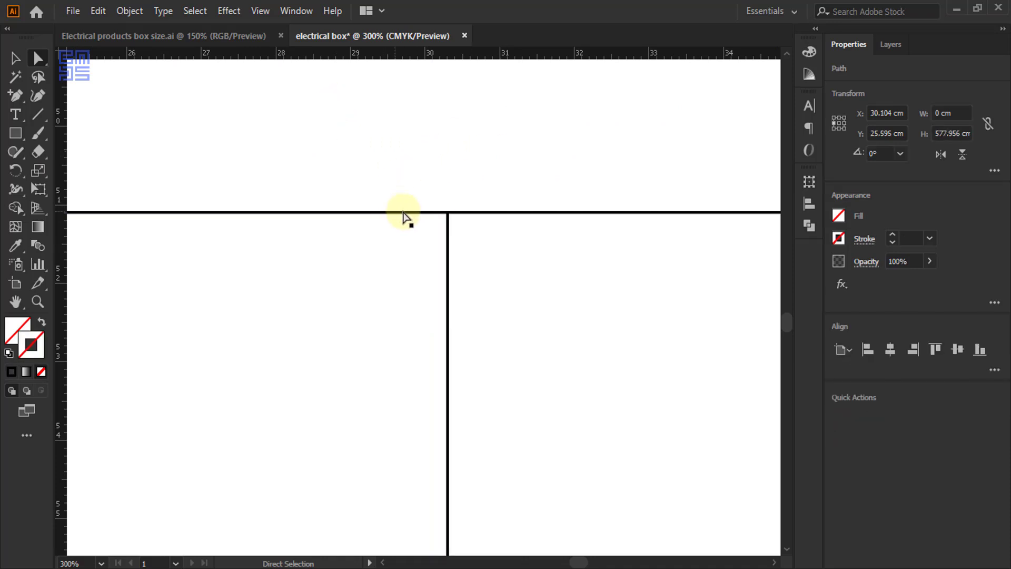
Lower the corner flap's upper-left corner and upper added anchor point by about 0.2 cm, leaving a slanted edge beside the back wall
click(432, 213)
drag(187, 150, 544, 152)
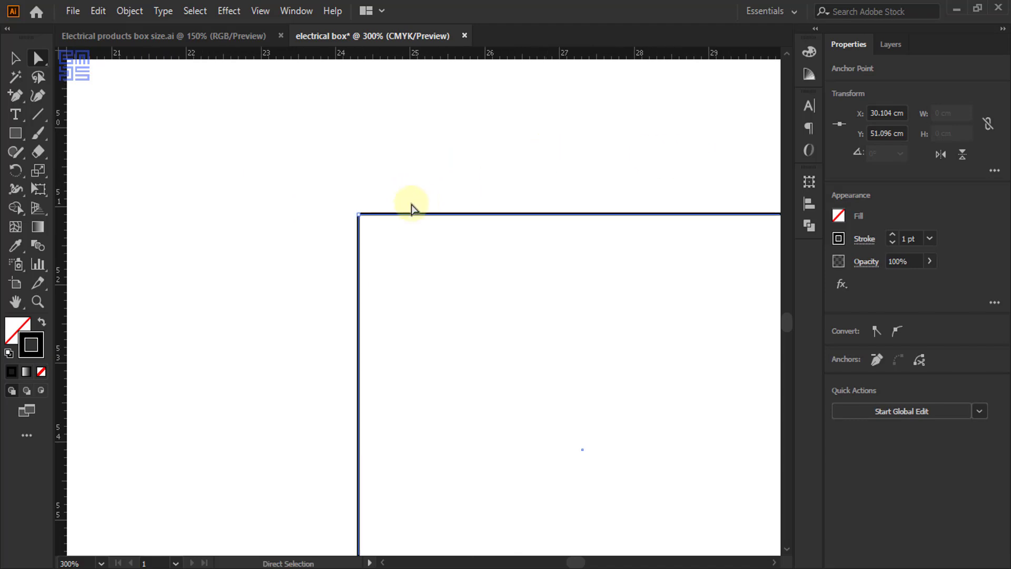
click(359, 214)
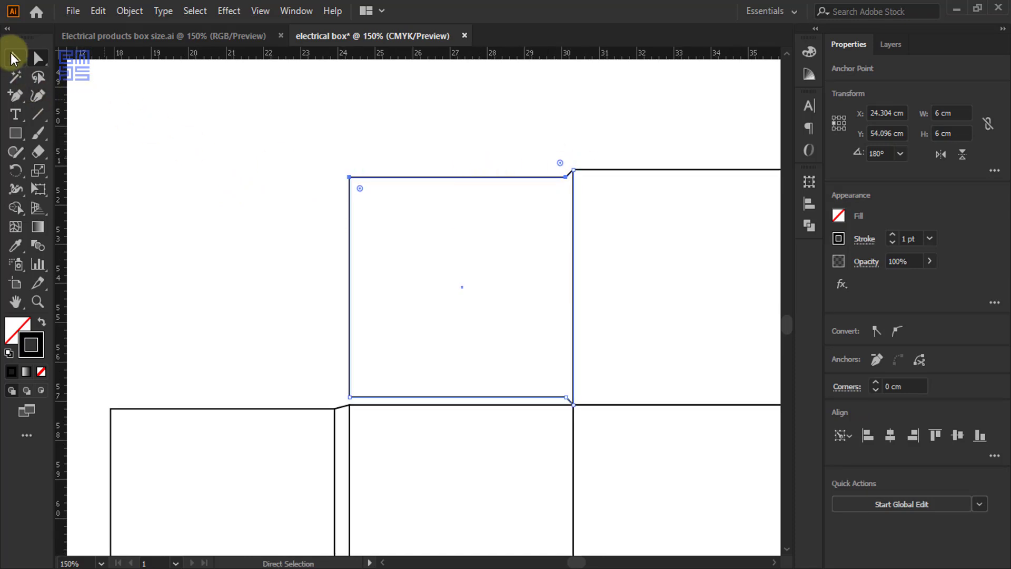
click(15, 56)
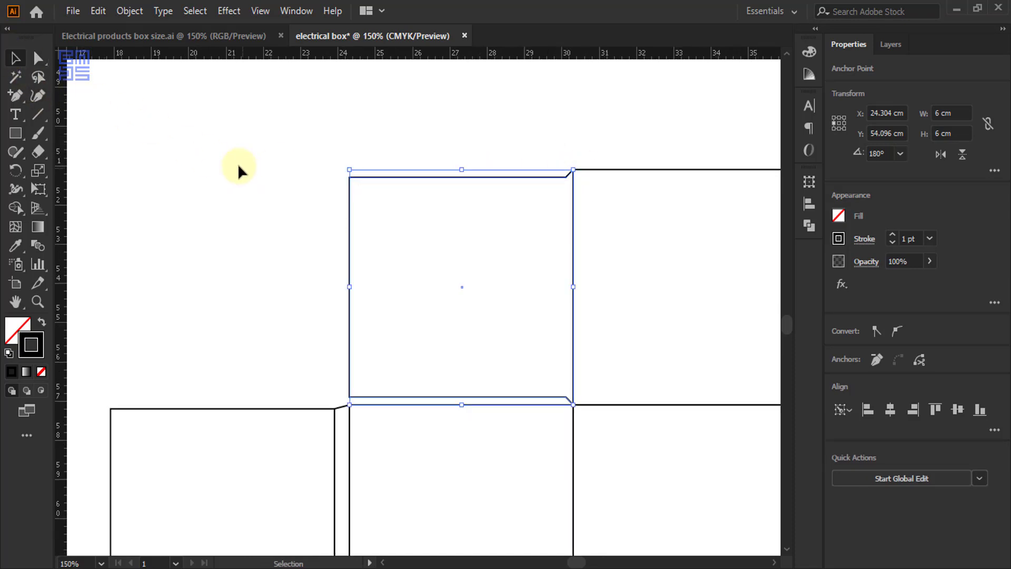
click(227, 165)
key(ctrl+minus)
key(ctrl+minus)
key(ctrl+minus)
key(ctrl+minus)
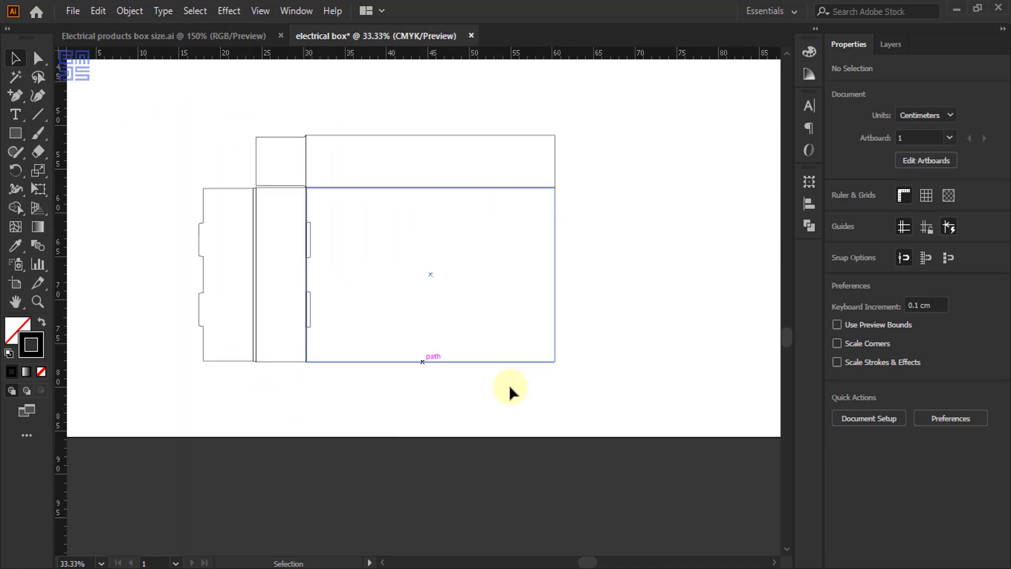
Check the reference box photo and copy the back wall with its corner flap to the base panel's lower edge as the front wall
click(246, 32)
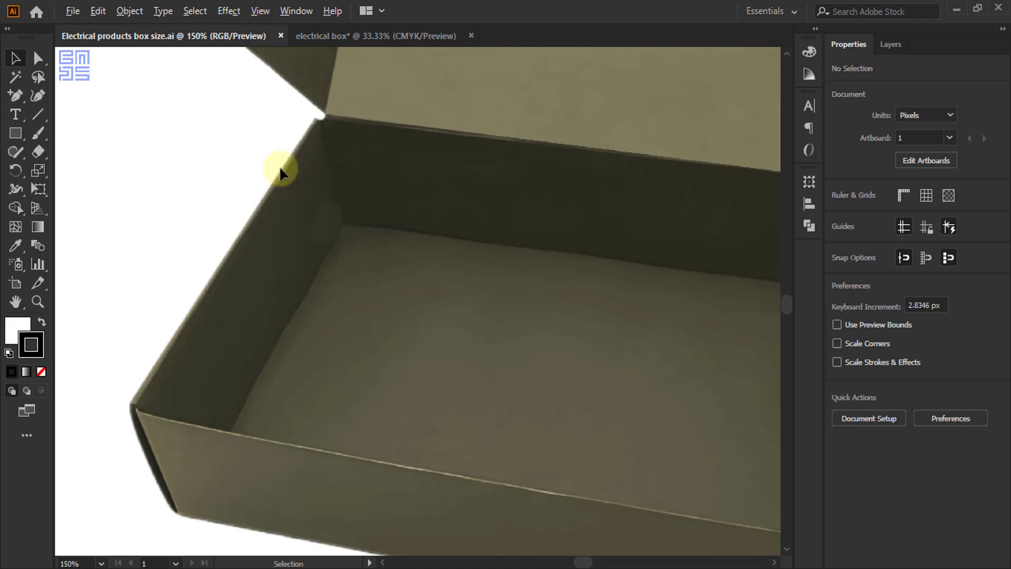
key(ctrl+minus)
key(ctrl+minus)
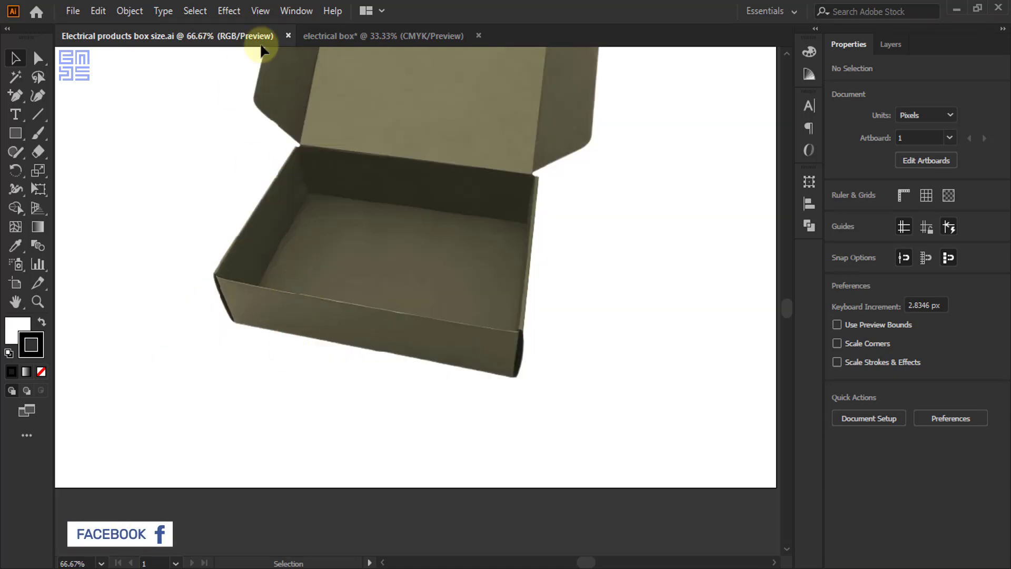
click(362, 36)
drag(224, 125, 639, 150)
drag(426, 131, 437, 362)
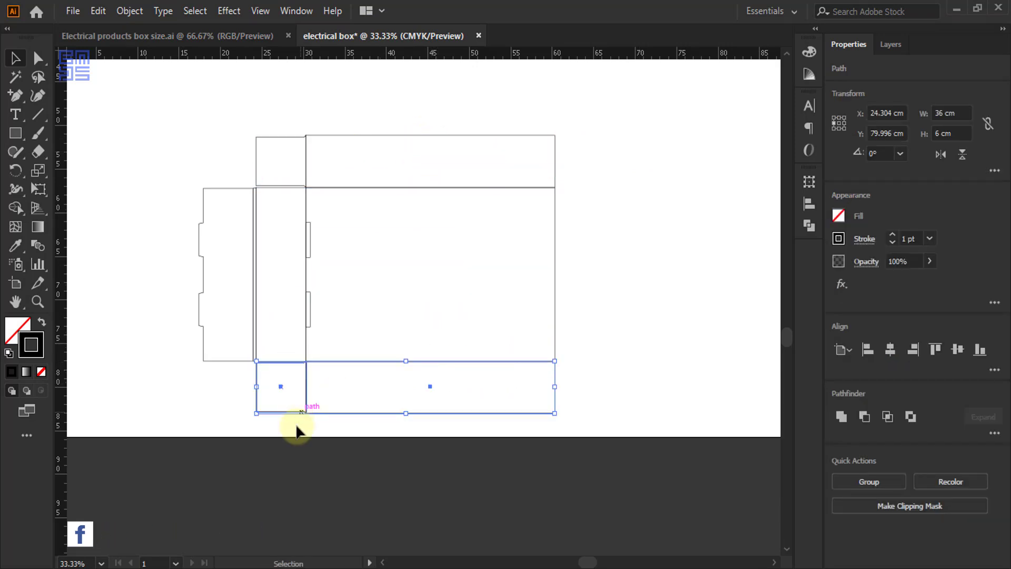
click(322, 439)
scroll(269, 411, up, 3)
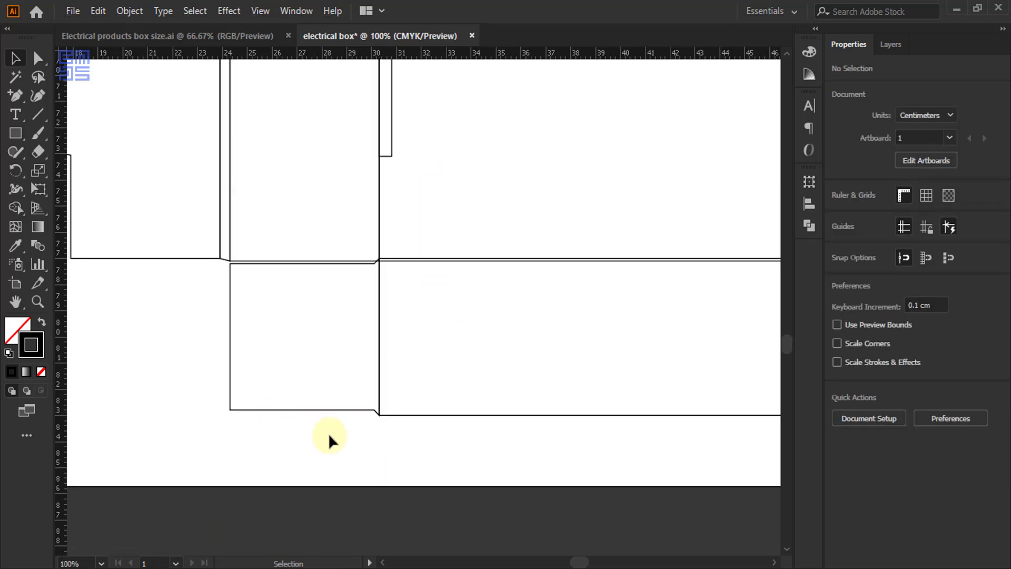
scroll(316, 445, down, 2)
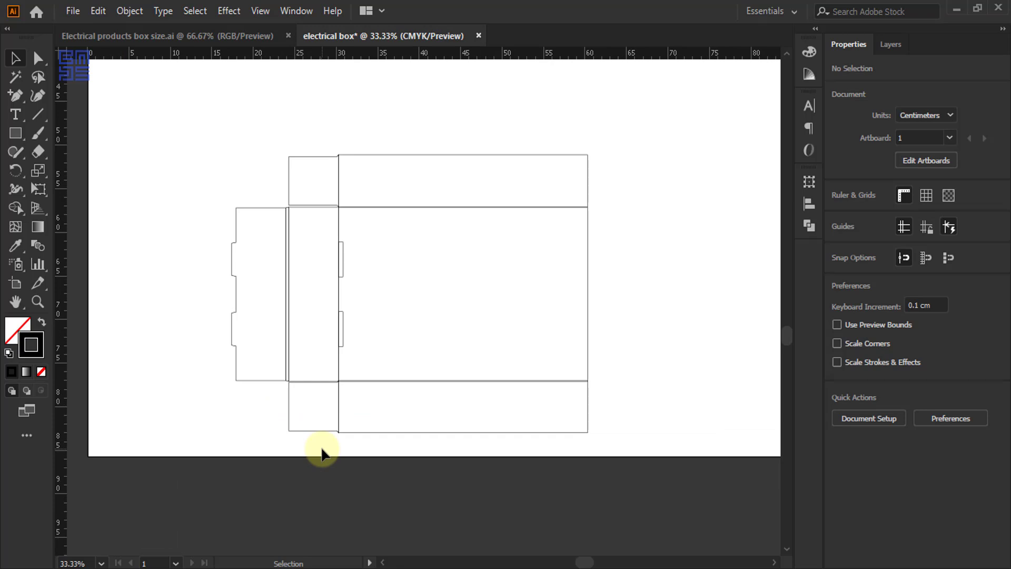
Check the lid in the reference photo and copy the 30 x 20 cm base panel straight up by 26 cm onto the back wall's upper edge
click(271, 37)
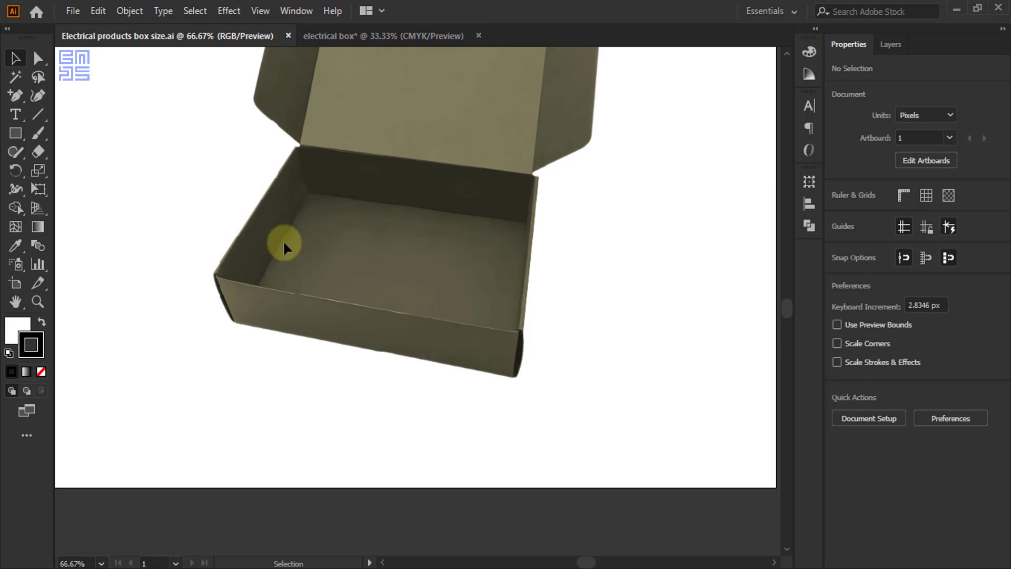
scroll(277, 236, down, 1)
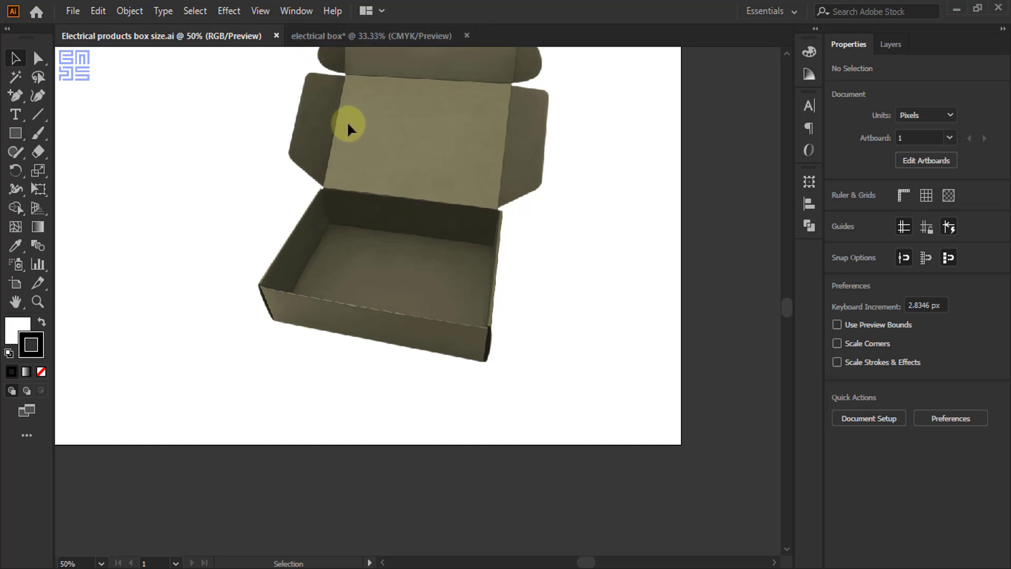
scroll(338, 182, up, 2)
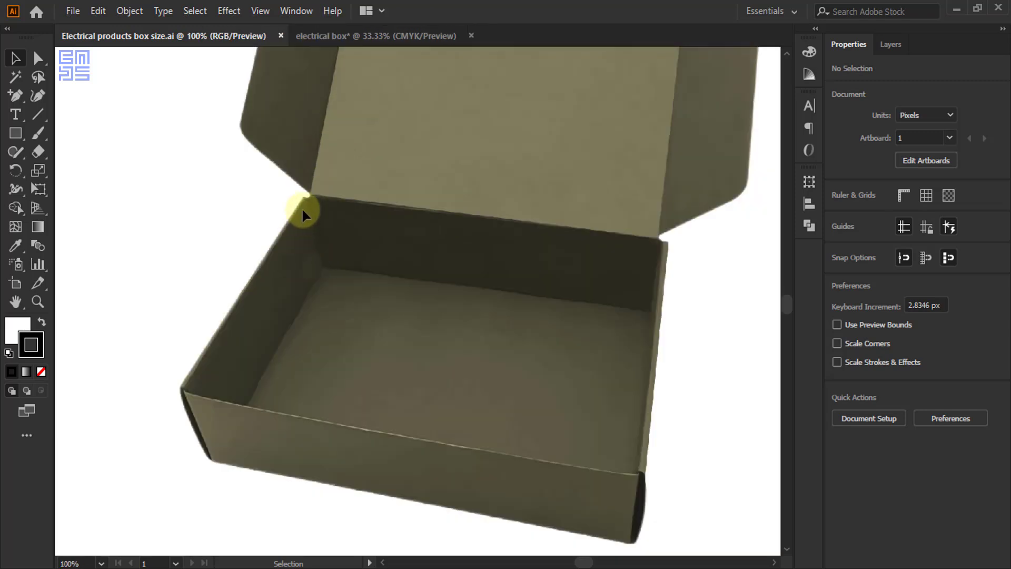
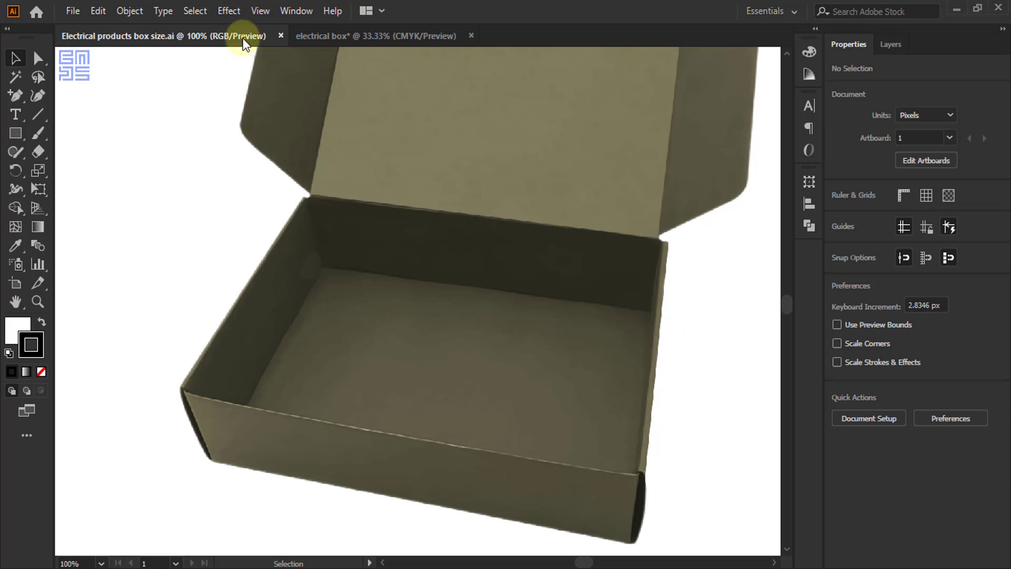
click(341, 36)
key(ctrl+minus)
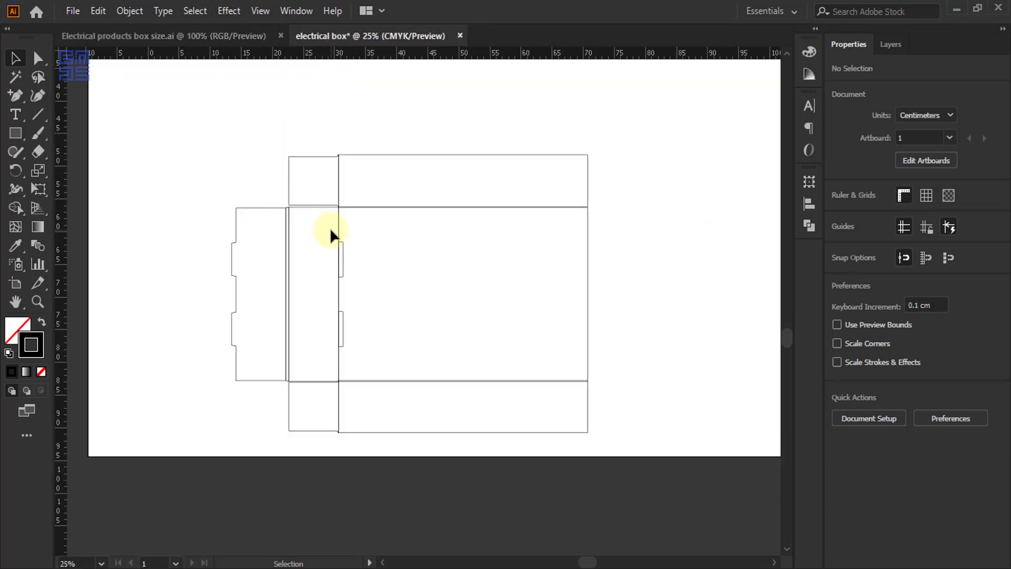
key(ctrl+r)
click(524, 270)
drag(526, 272, 524, 108)
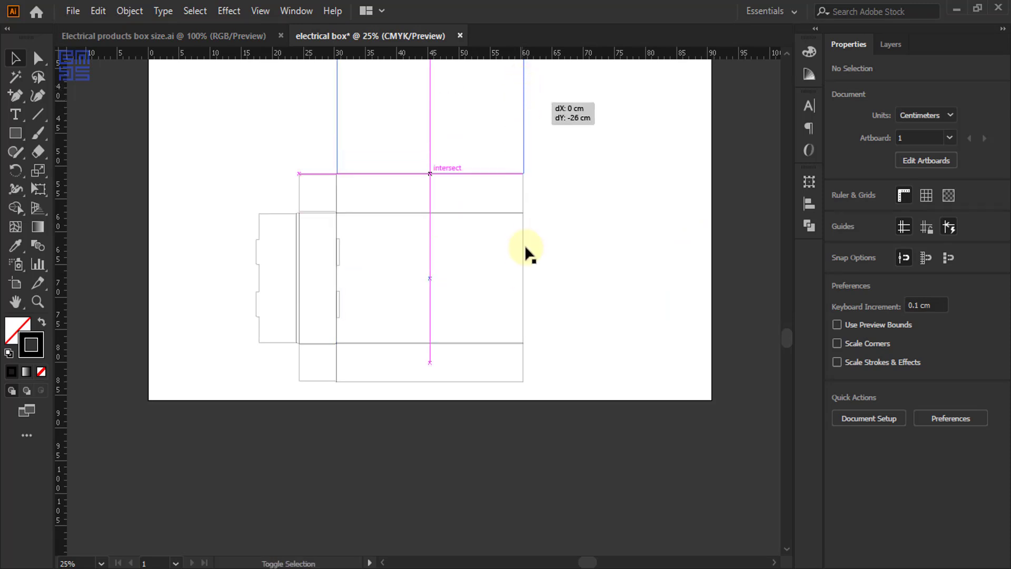
click(572, 265)
scroll(504, 313, down, 1)
scroll(491, 118, up, 1)
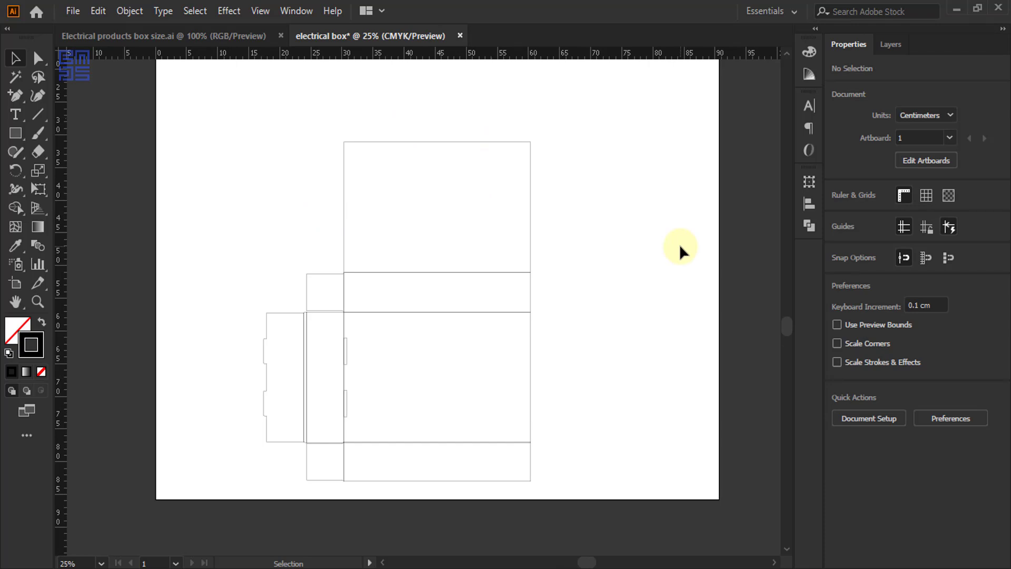
Shrink the lid panel by 0.2 cm in both directions about its centre, to 29.8 x 19.8 cm
scroll(469, 166, up, 1)
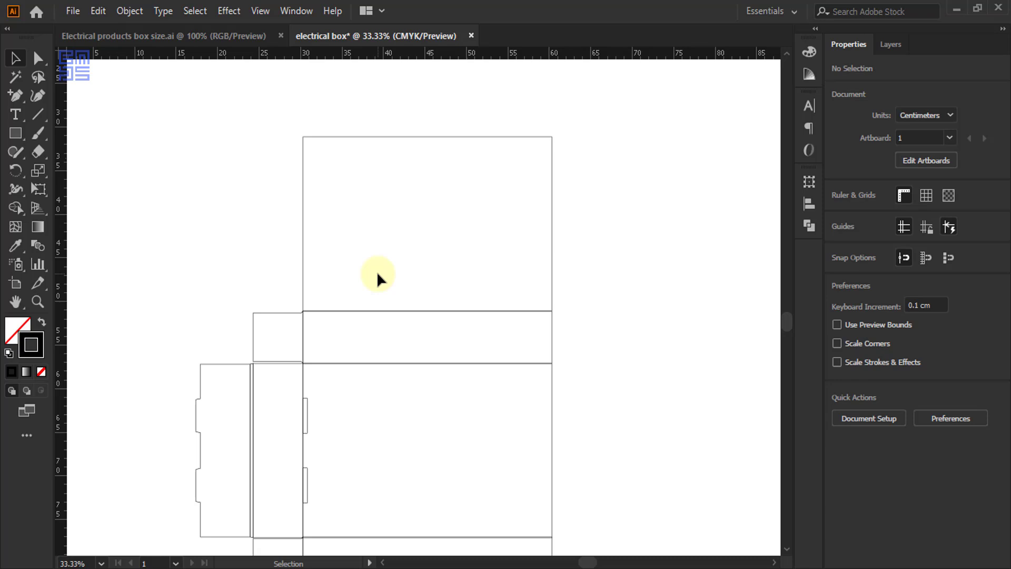
drag(264, 129, 408, 216)
click(809, 183)
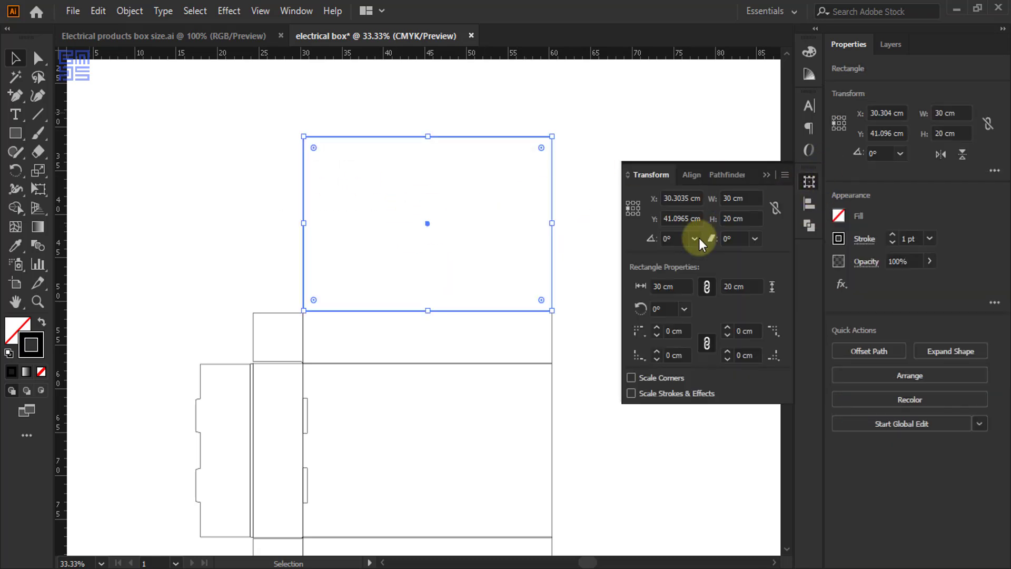
click(633, 208)
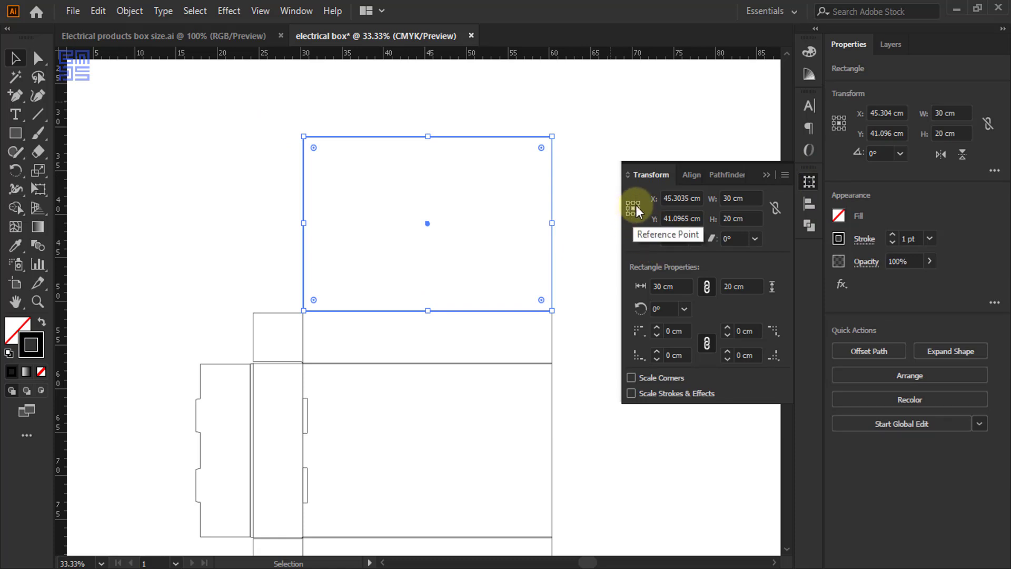
click(732, 197)
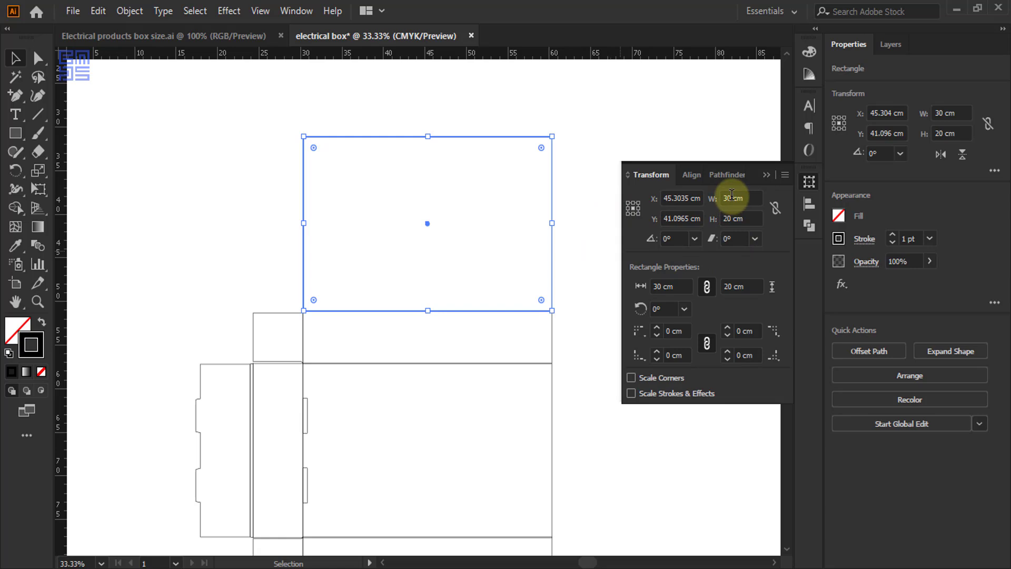
click(732, 198)
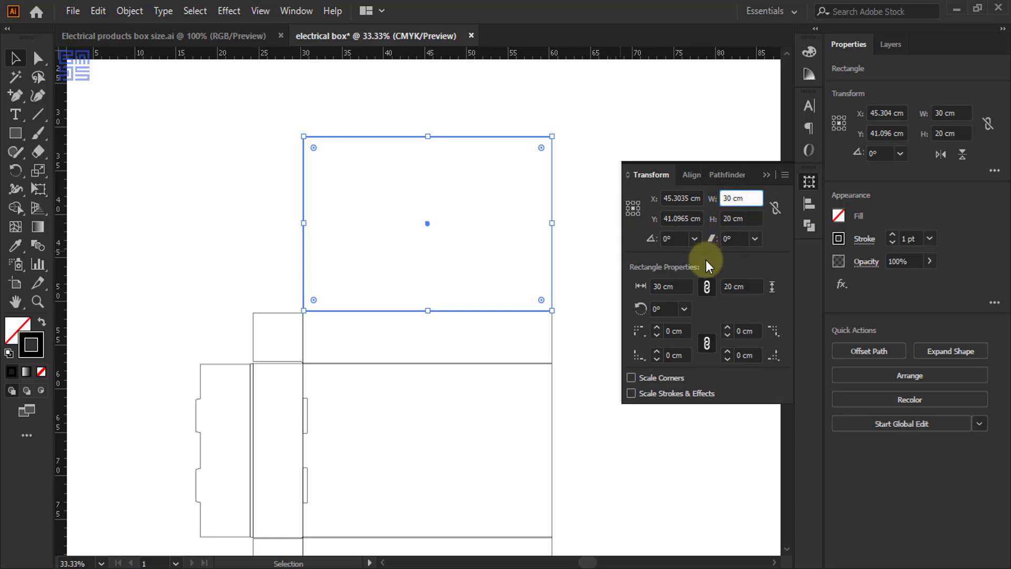
text(-0.2)
key(Return)
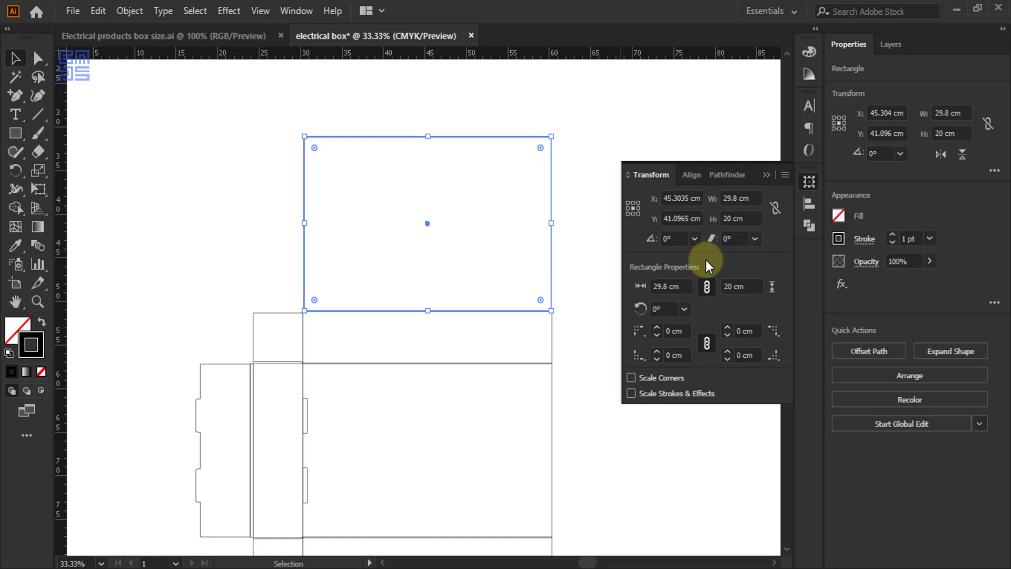
click(733, 218)
text(-0.2)
key(Return)
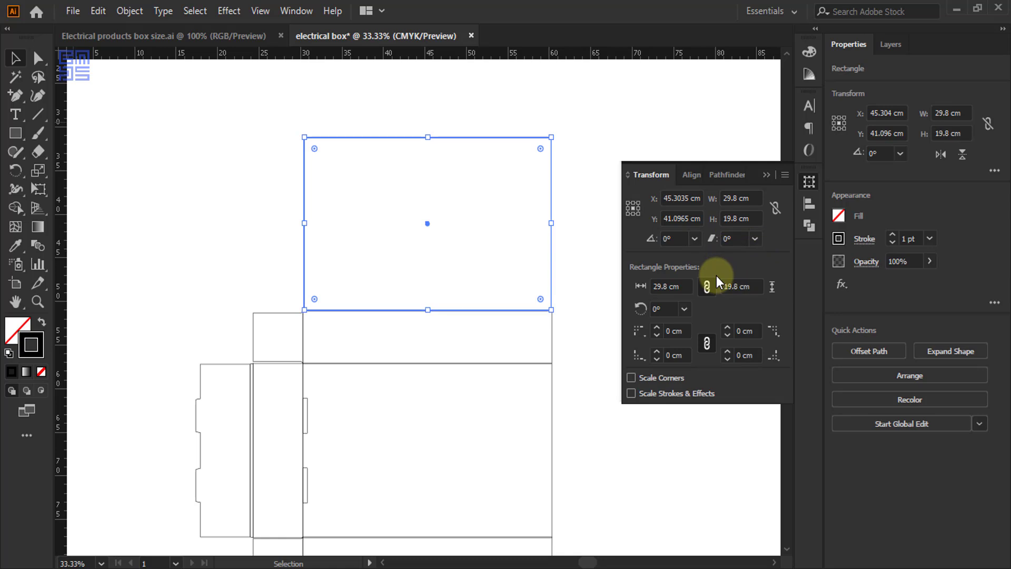
click(581, 251)
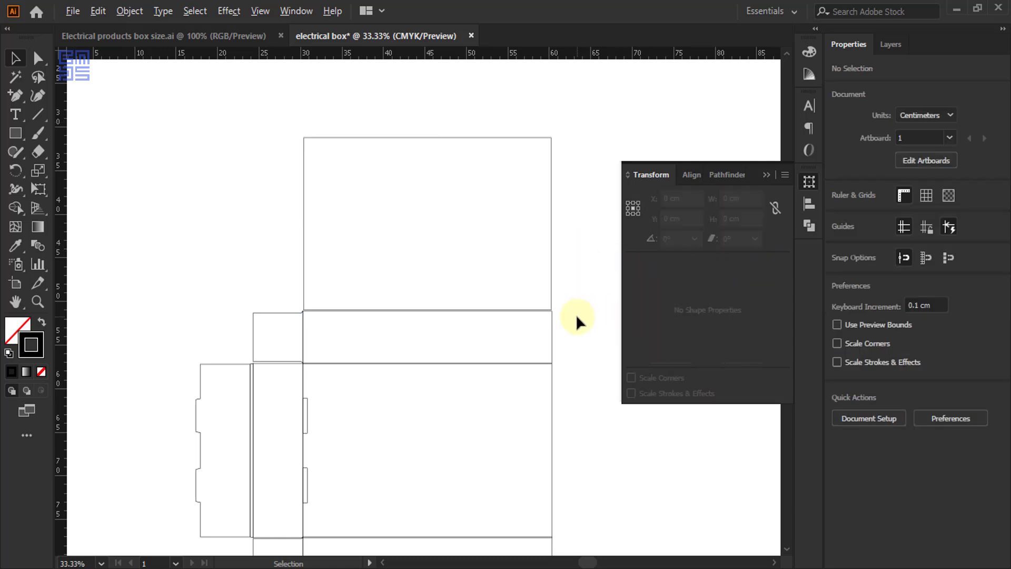
Examine the gap between the lid panel's lower-right corner and the back wall's upper-right corner
scroll(576, 314, up, 3)
scroll(516, 306, up, 1)
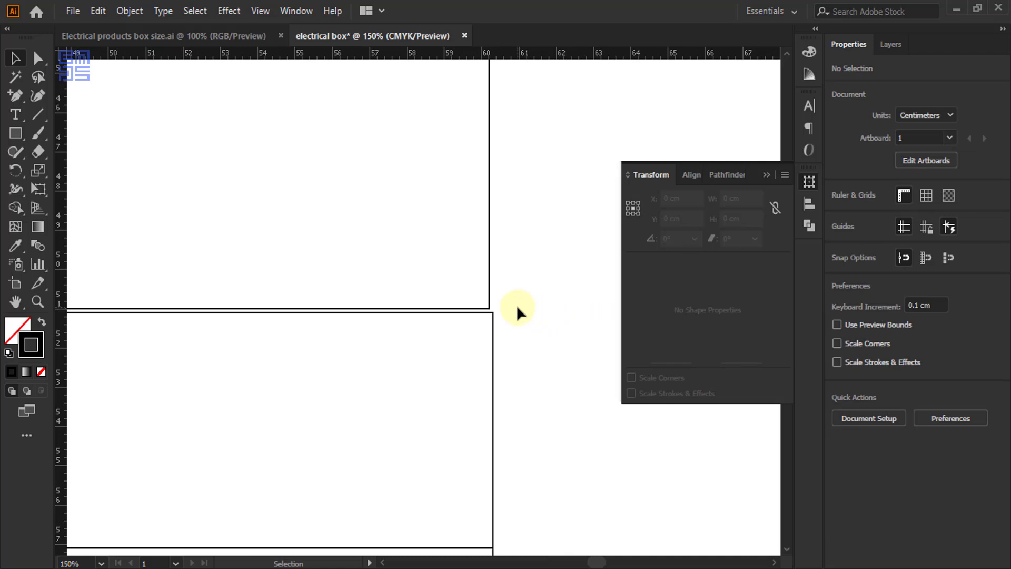
scroll(463, 324, up, 3)
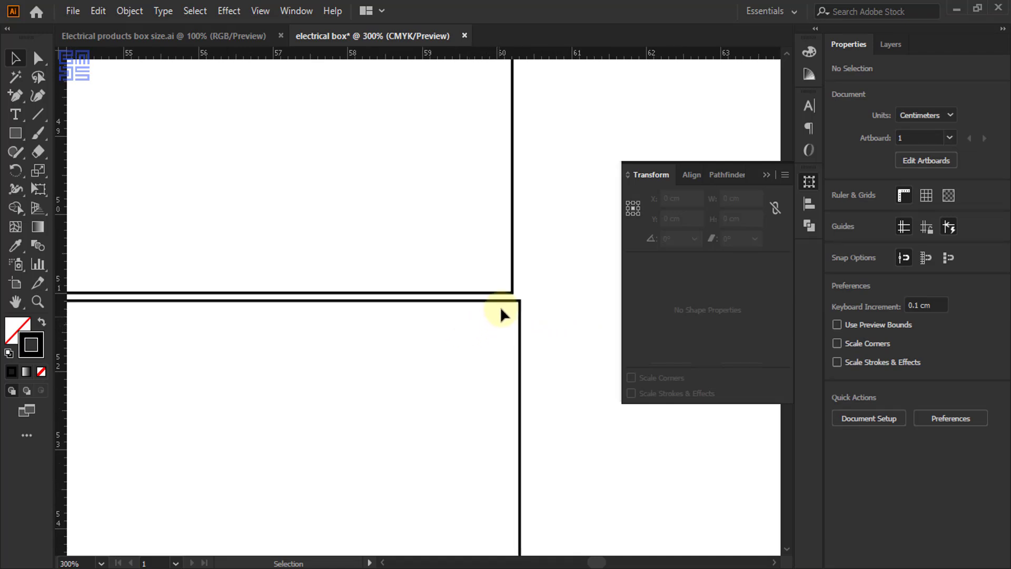
Move the uppermost 29.8 x 19.8 cm rectangle down onto the edge of the panel below and centre the two horizontally
scroll(498, 308, up, 3)
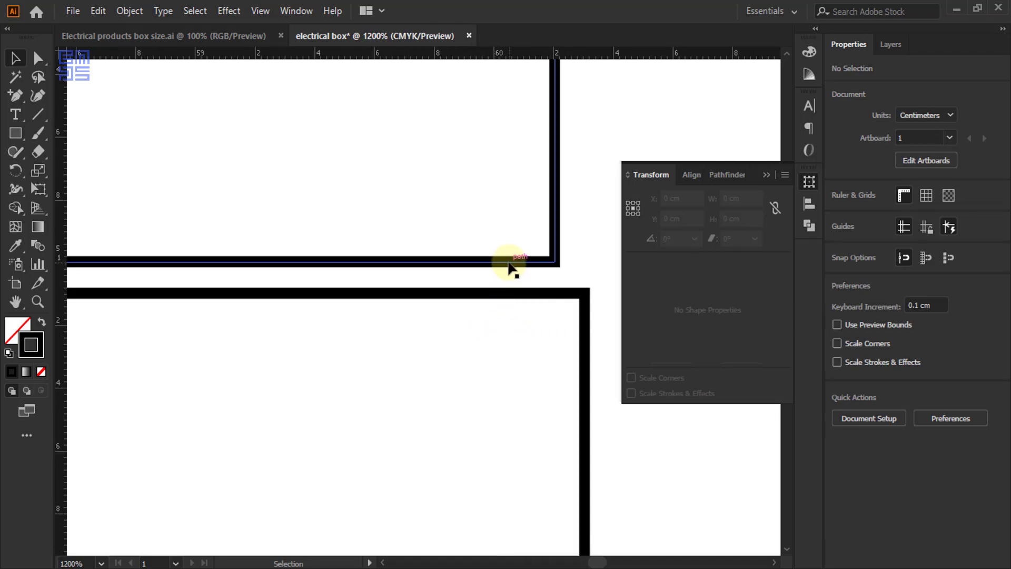
drag(510, 269, 448, 305)
scroll(448, 306, down, 2)
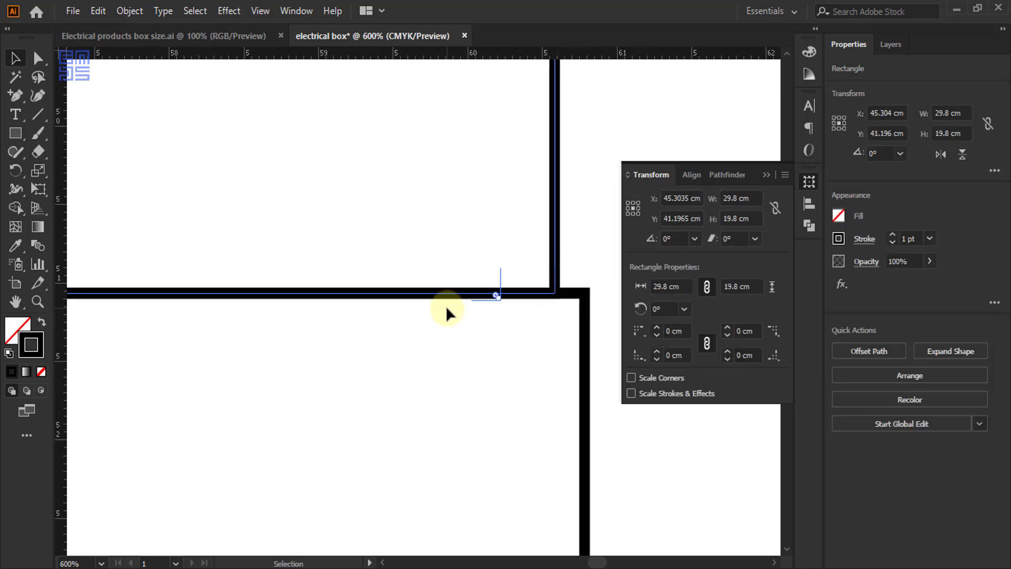
drag(545, 261, 442, 323)
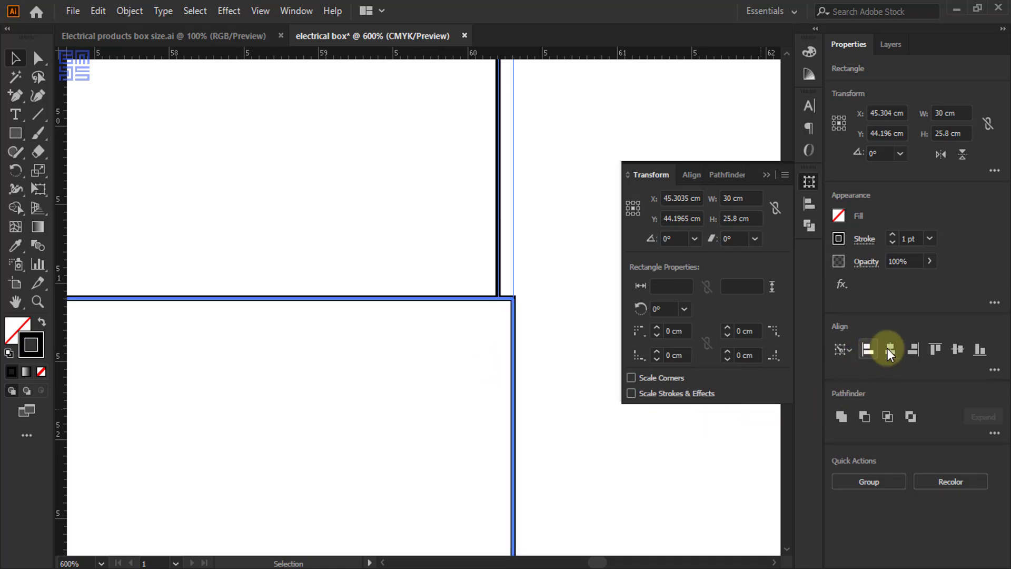
click(554, 302)
scroll(554, 302, down, 3)
scroll(555, 302, down, 3)
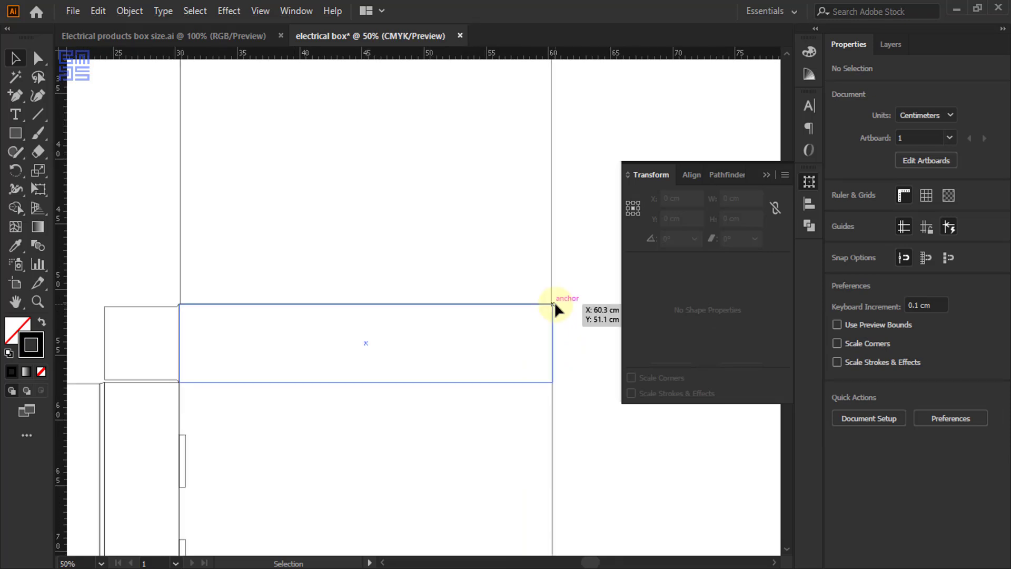
scroll(498, 325, down, 2)
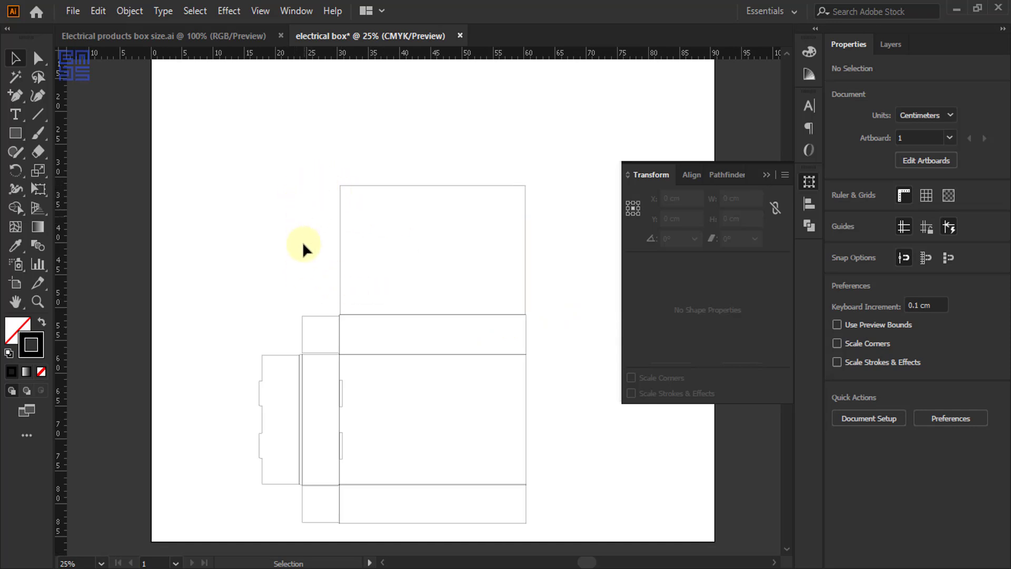
Create a horizontally mirrored copy of the uppermost rectangle across its left edge
click(521, 235)
key(a)
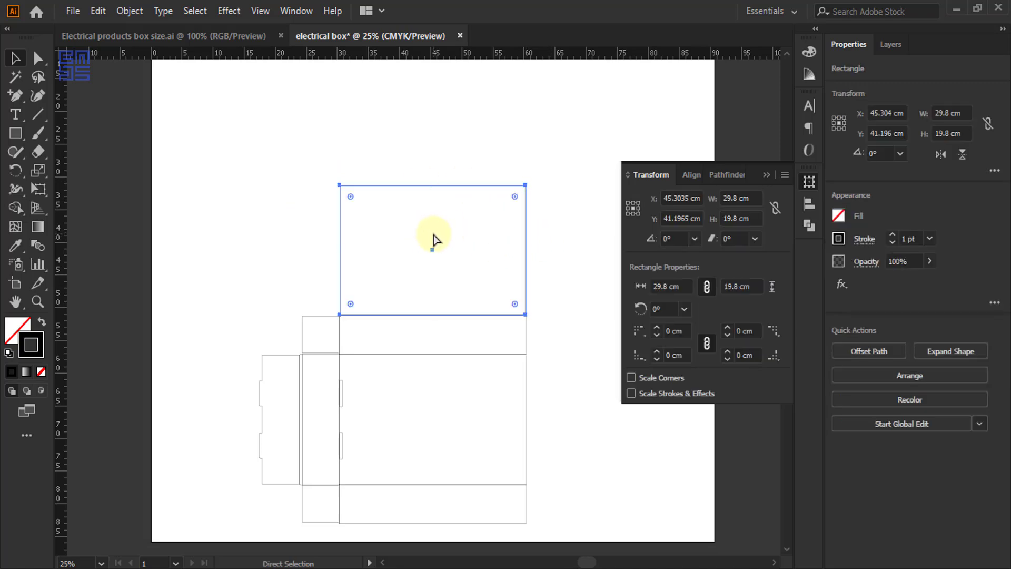
key(v)
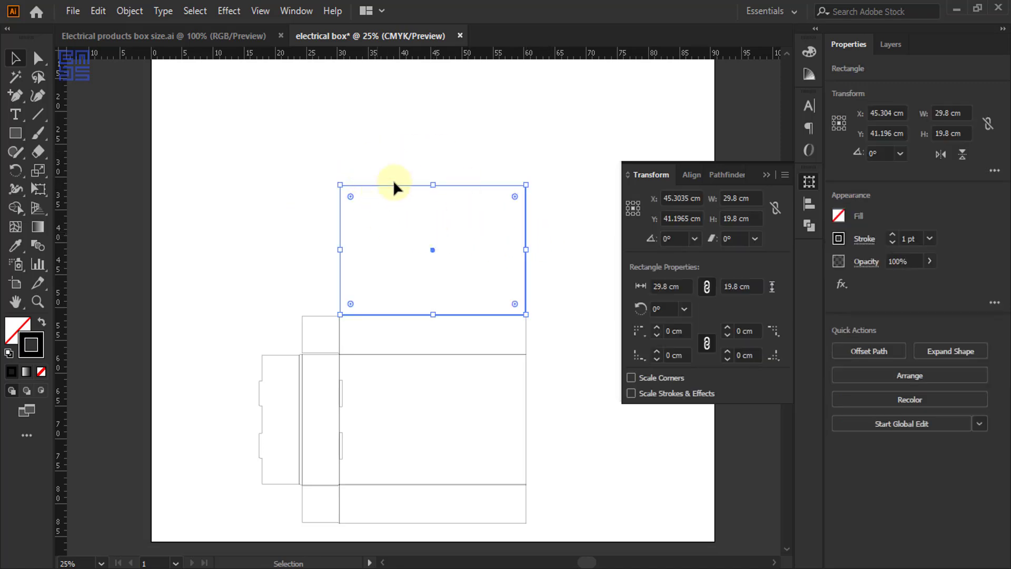
click(835, 125)
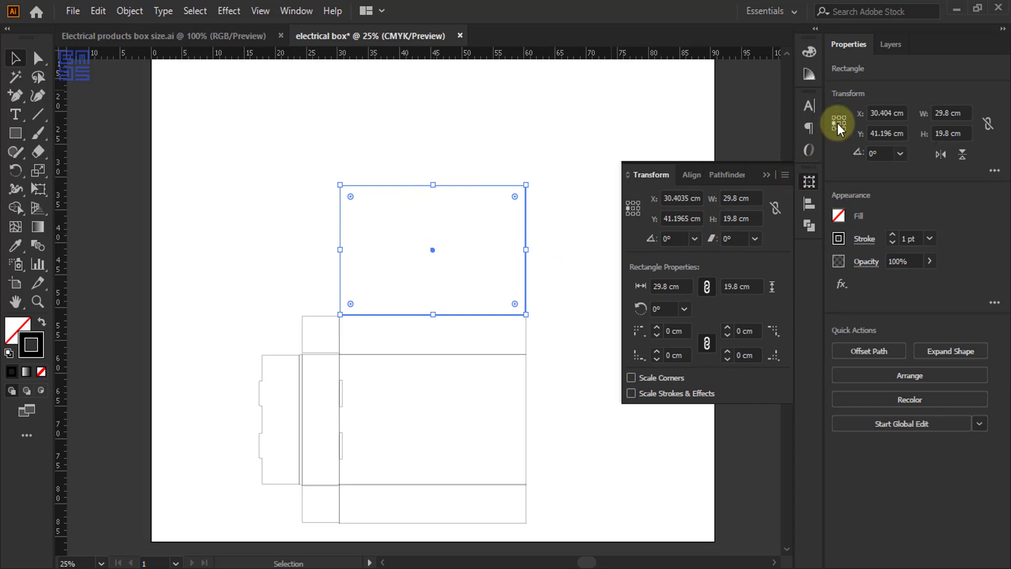
click(942, 154)
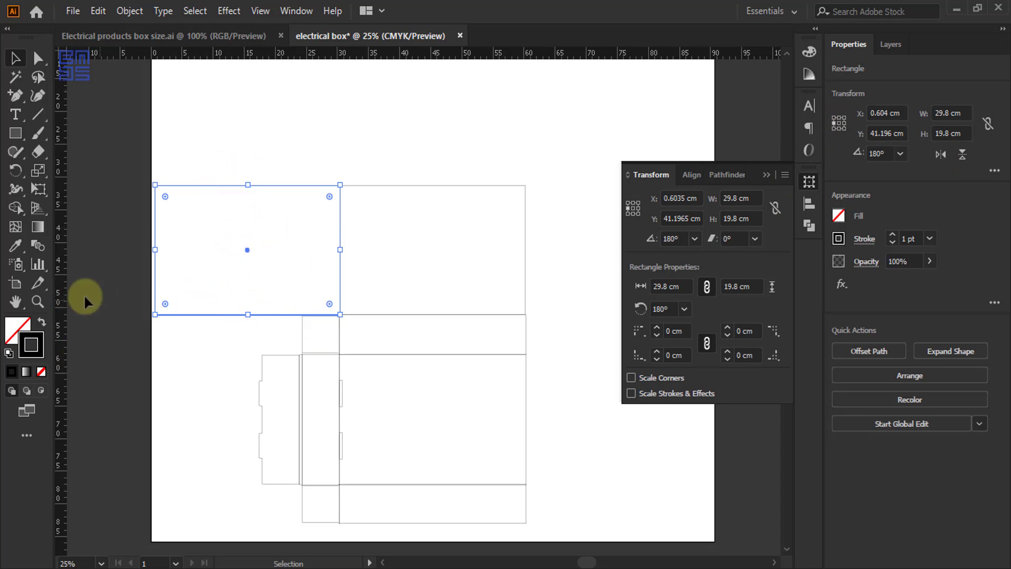
Add a vertical guide and snap it to the outer left edge of the small side flap, at about 24.32 cm
drag(58, 297, 296, 329)
alt+scroll(296, 329, up, 6)
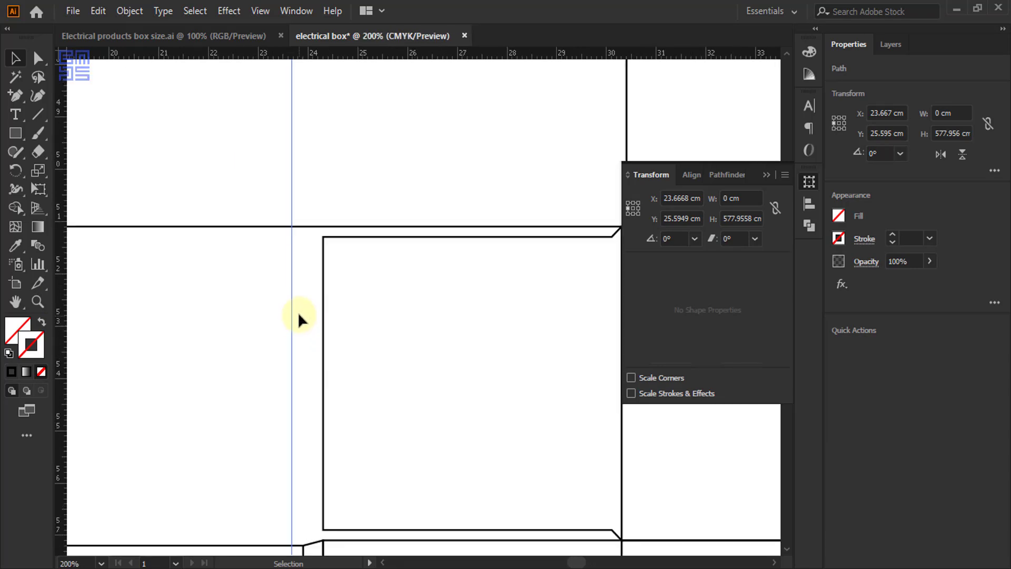
drag(290, 311, 356, 296)
scroll(379, 300, down, 3)
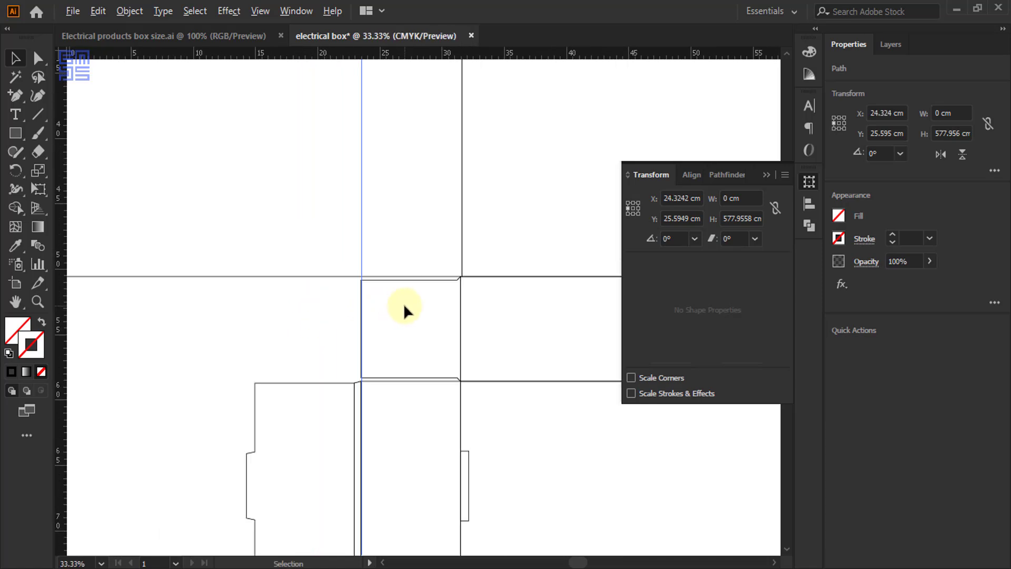
Narrow the mirrored rectangle from its left side up to the guide, making it about 6.08 cm wide
scroll(404, 303, down, 2)
click(264, 118)
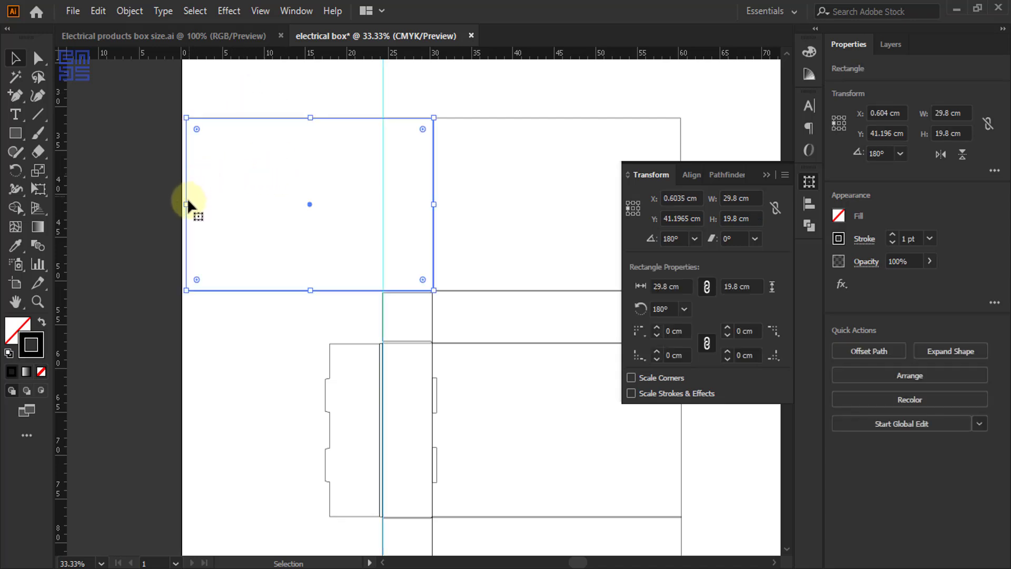
drag(185, 203, 379, 197)
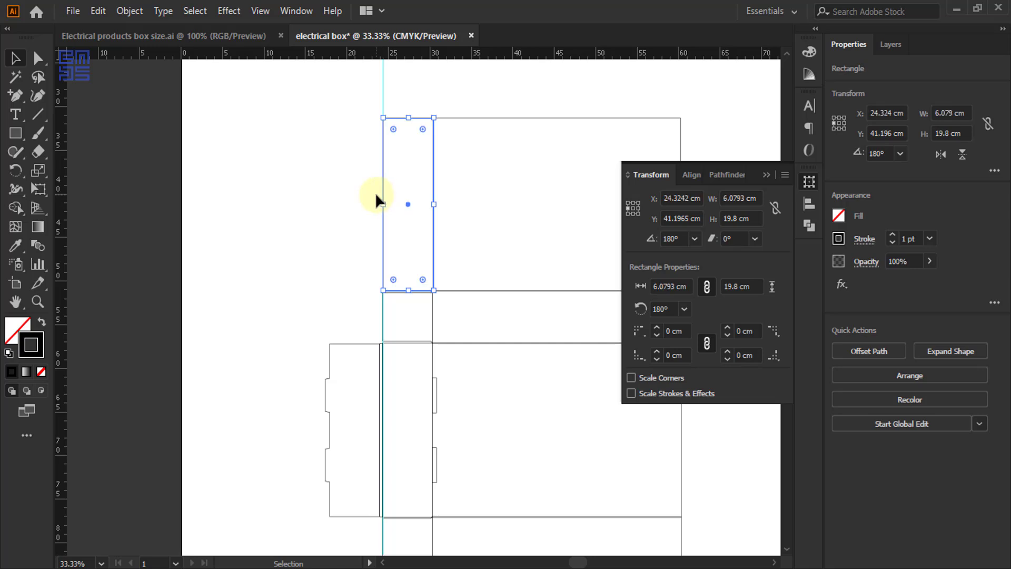
Delete the vertical guide along the new flap's outer edge
key(ctrl+1)
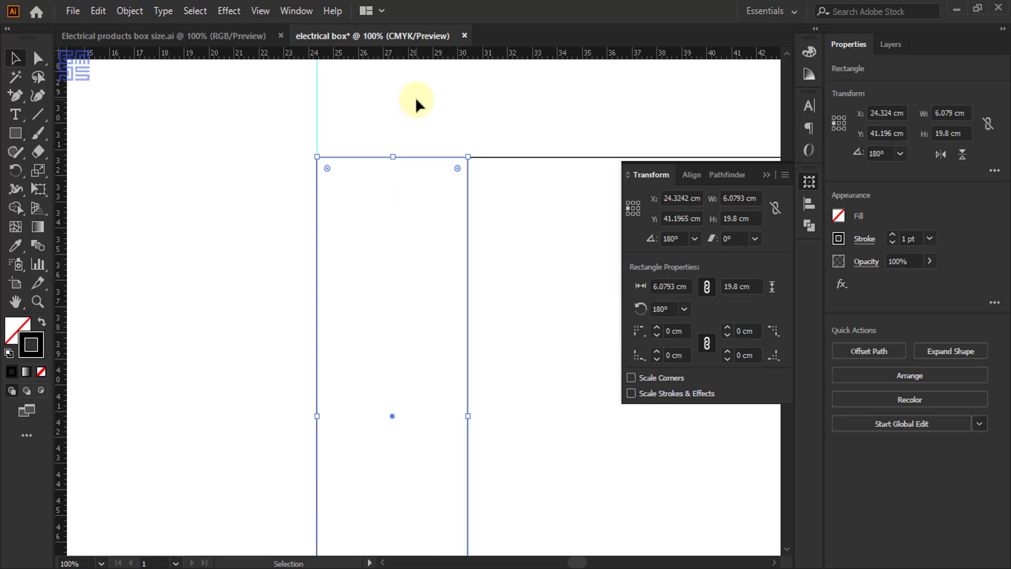
key(ctrl+minus)
drag(390, 88, 250, 108)
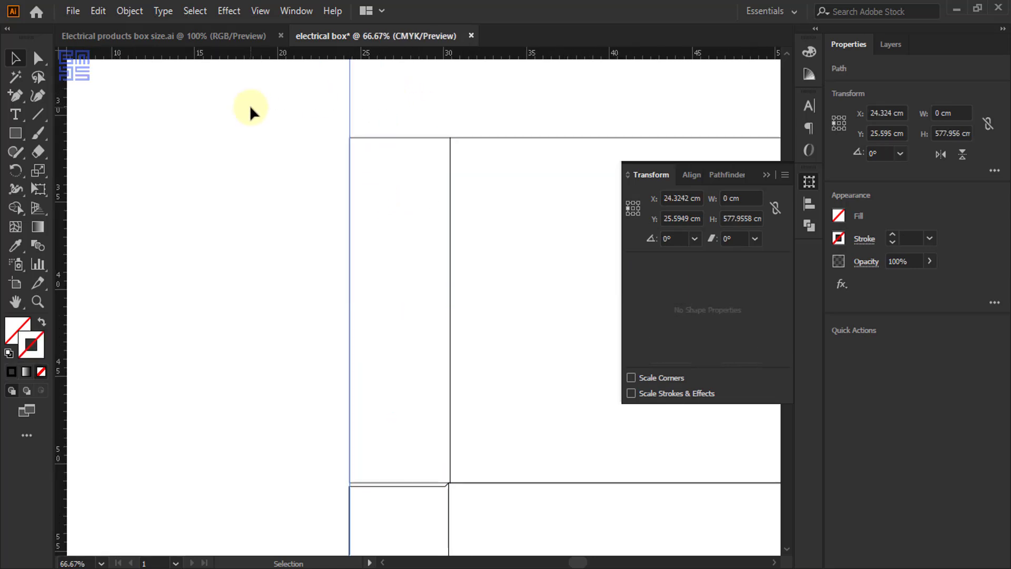
click(250, 106)
scroll(241, 164, down, 1)
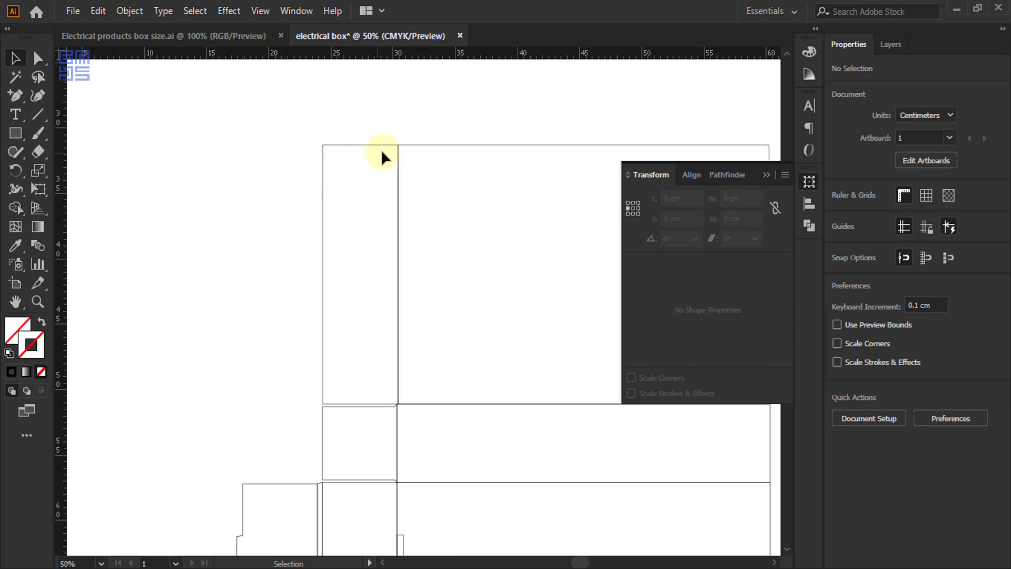
Try rounding the new flap's two outer corners with a 3 cm radius, and undo it
click(38, 58)
drag(300, 137, 361, 185)
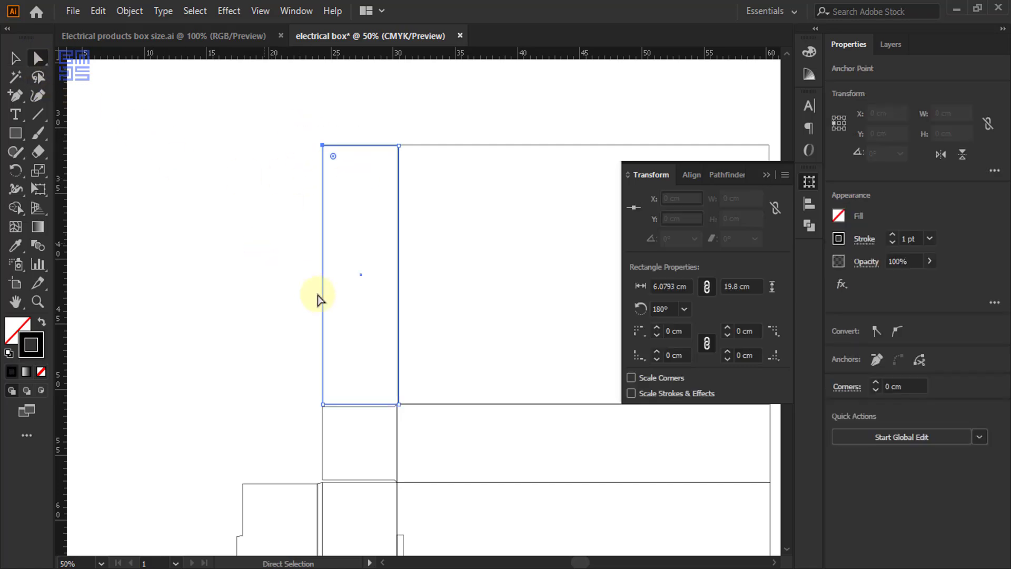
shift+click(323, 404)
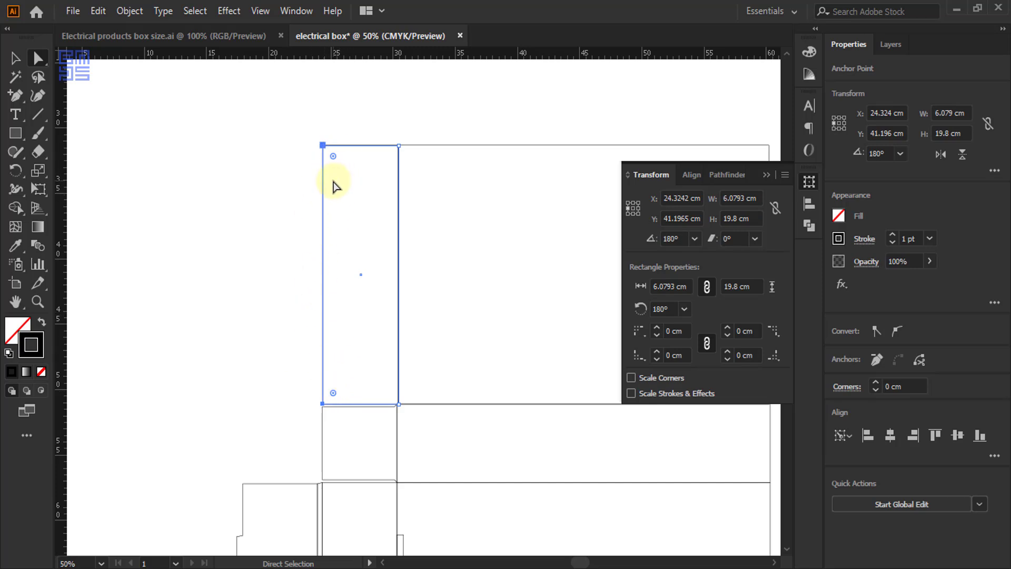
double_click(888, 386)
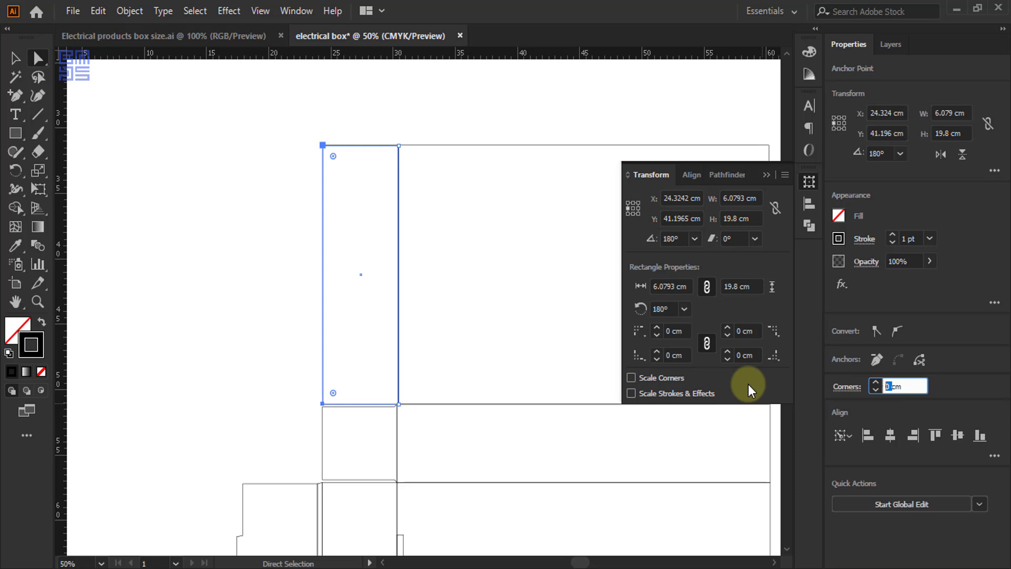
text(3)
key(Return)
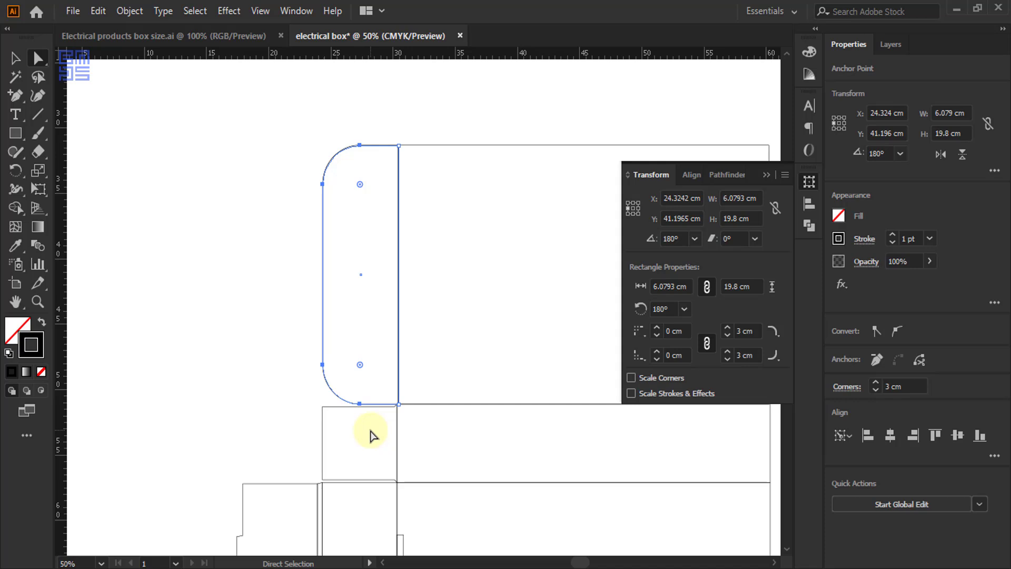
key(ctrl+z)
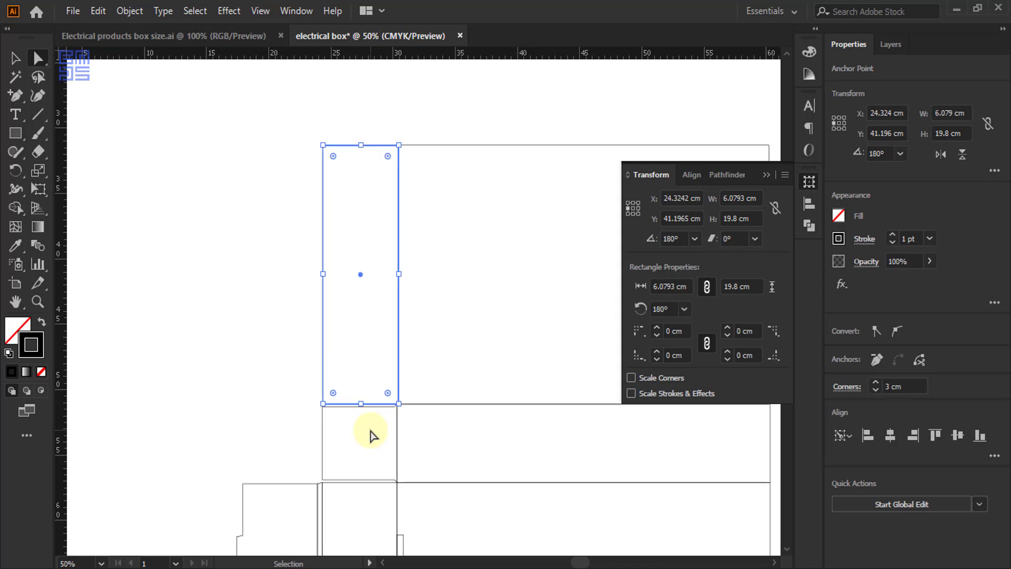
Taper the new flap by moving its upper outer anchor point down 1 cm
click(318, 148)
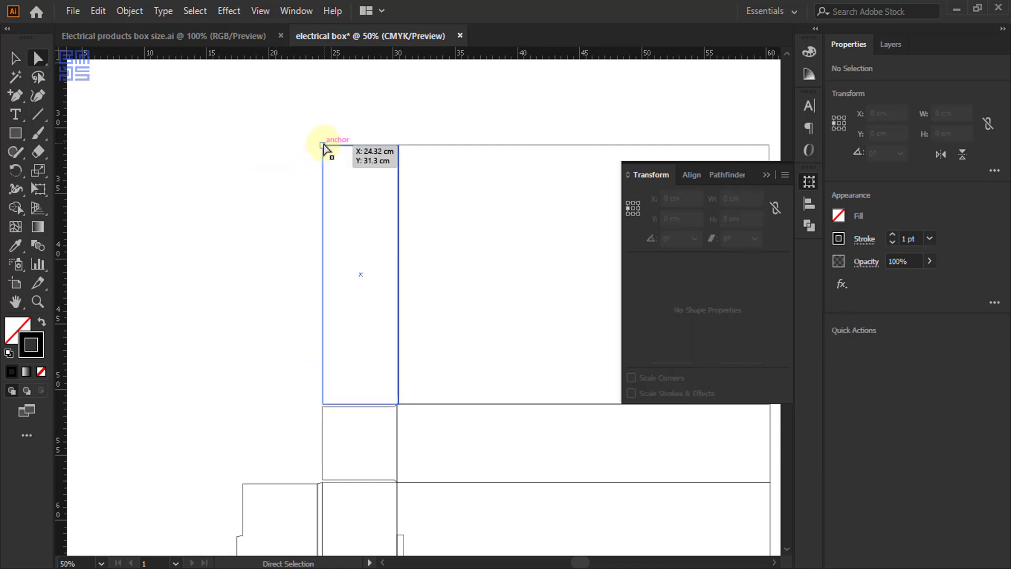
click(322, 145)
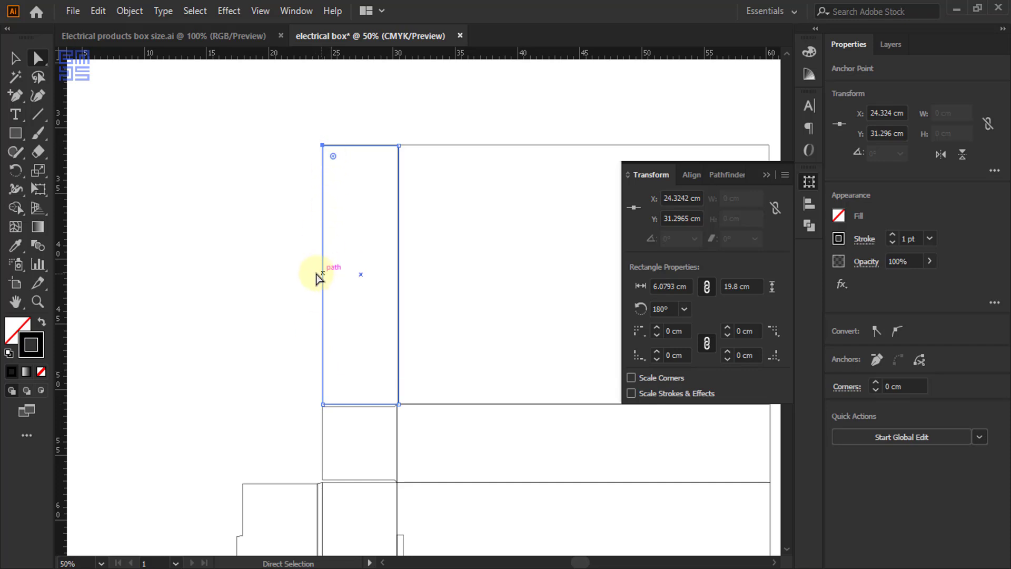
key(Down)
key(Down)
key(Down)
key(Down)
key(Down)
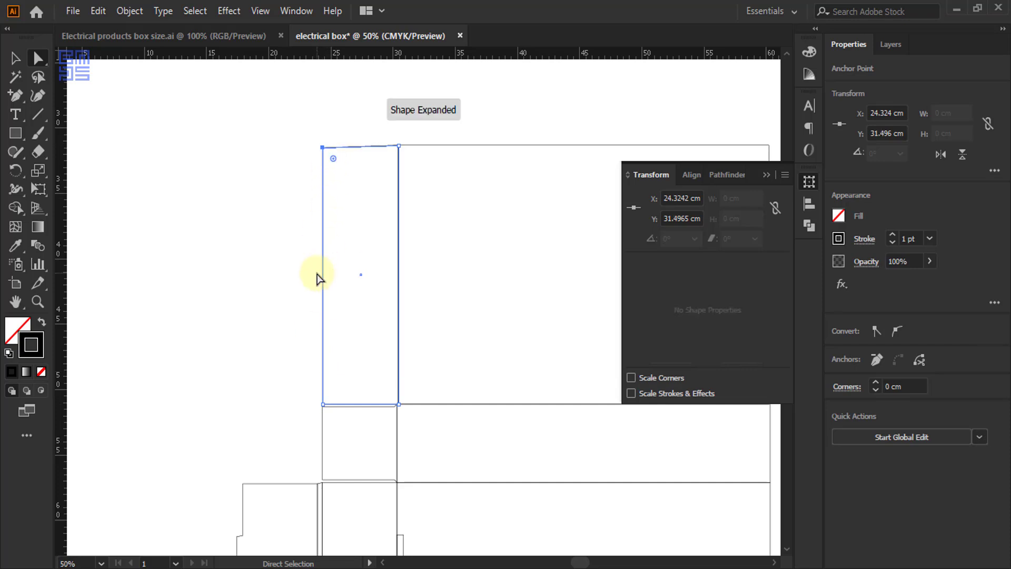
key(Down)
key(Down)
key(Down)
key(Down)
key(Down)
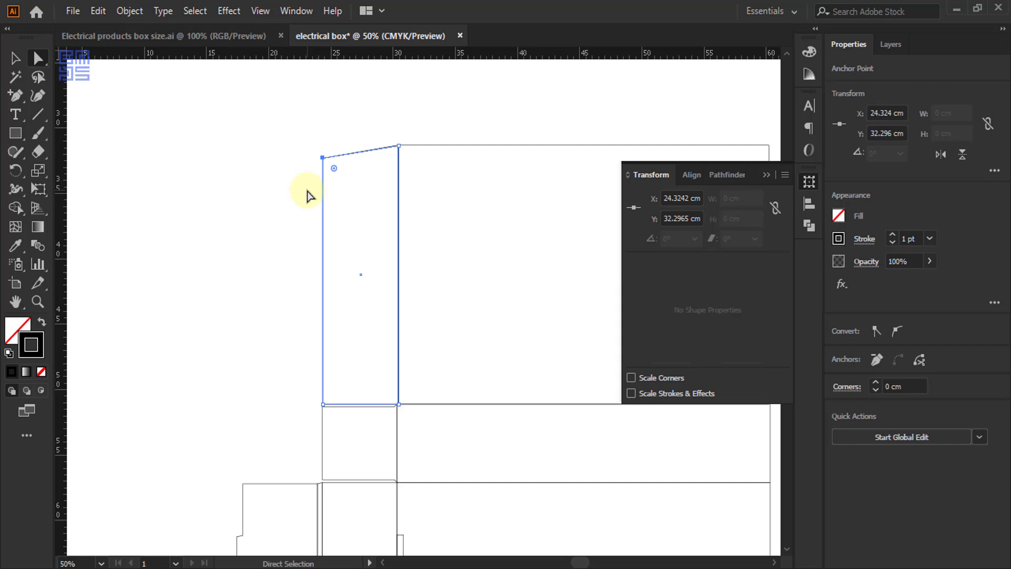
Taper the flap's other end by moving its lower outer anchor point up 1 cm
click(322, 404)
key(Up)
key(Up)
key(Up)
key(Up)
key(Up)
key(Up)
key(Up)
key(Up)
key(Up)
key(Up)
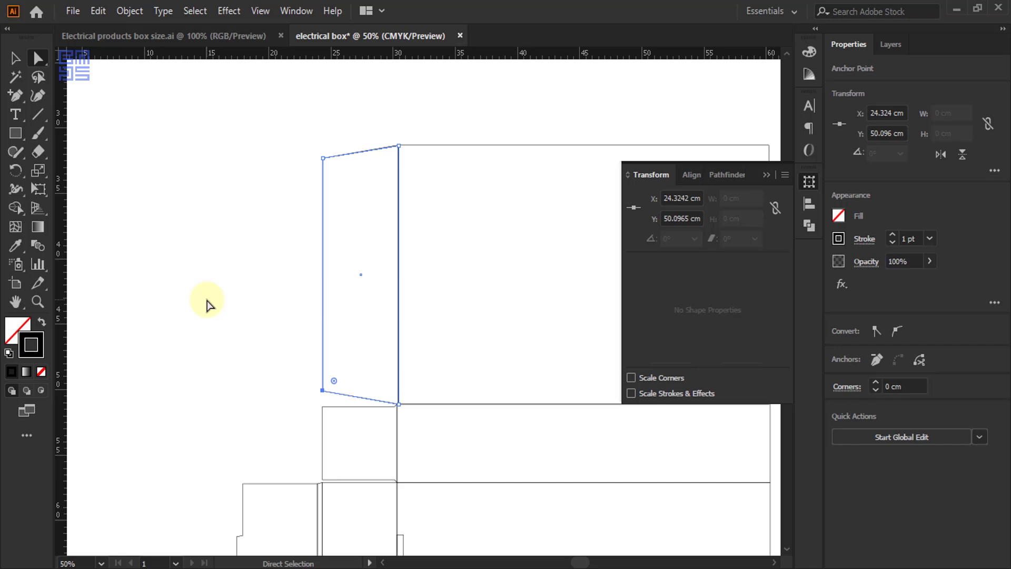
Round the tapered flap's two outer corners with a 2 cm radius, and increase that radius
drag(282, 131, 357, 191)
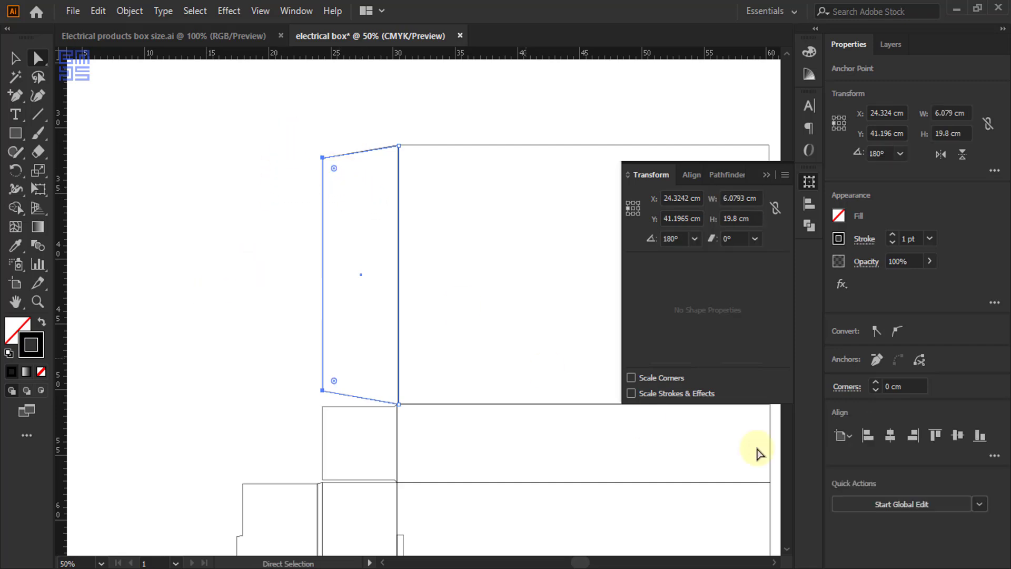
click(895, 387)
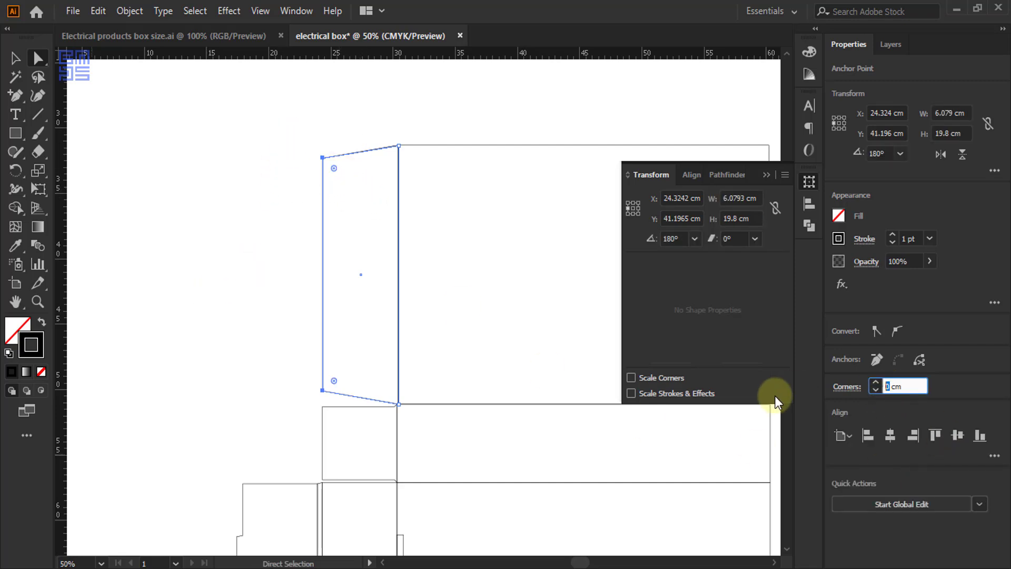
text(2)
key(Return)
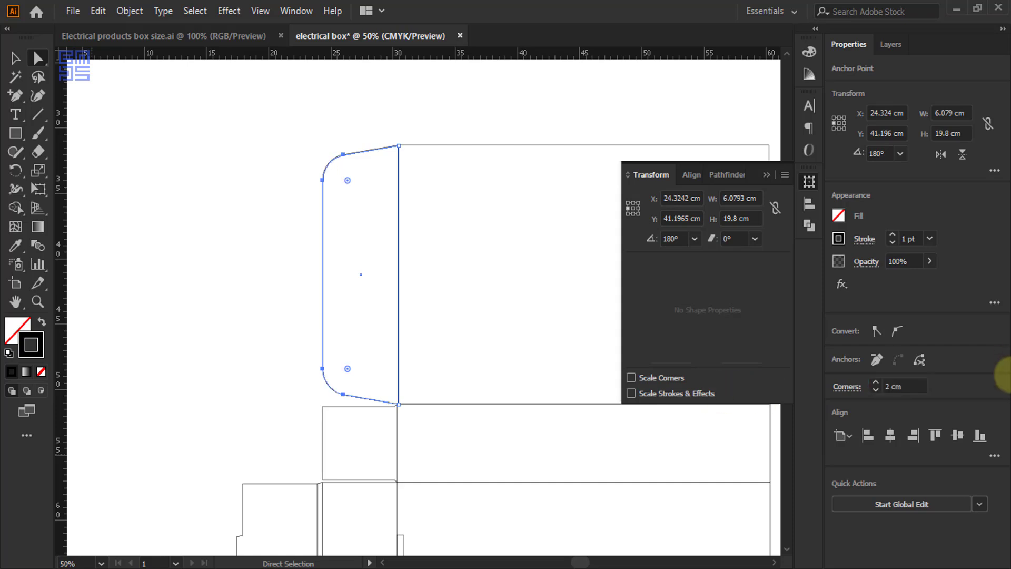
click(890, 387)
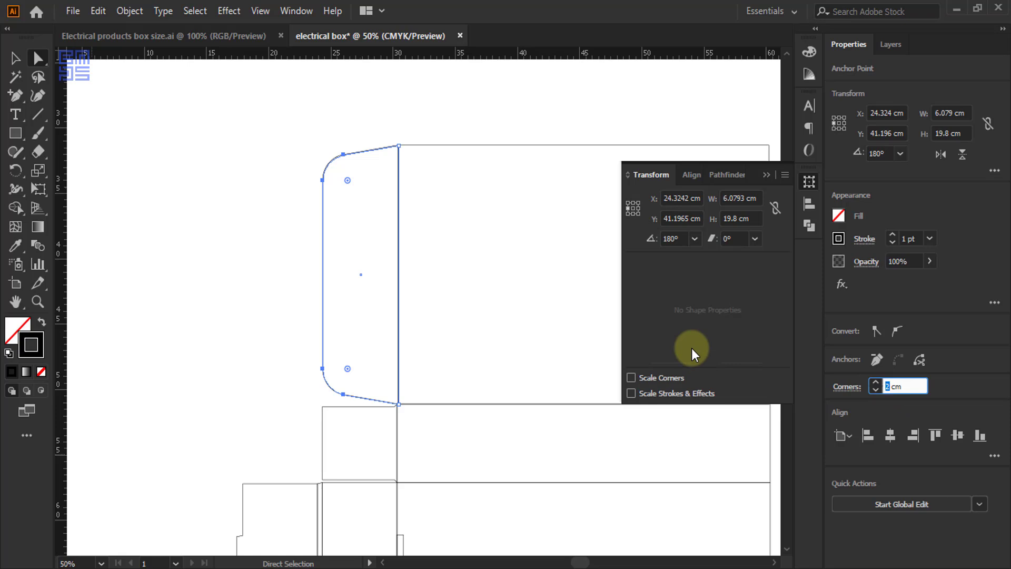
click(258, 214)
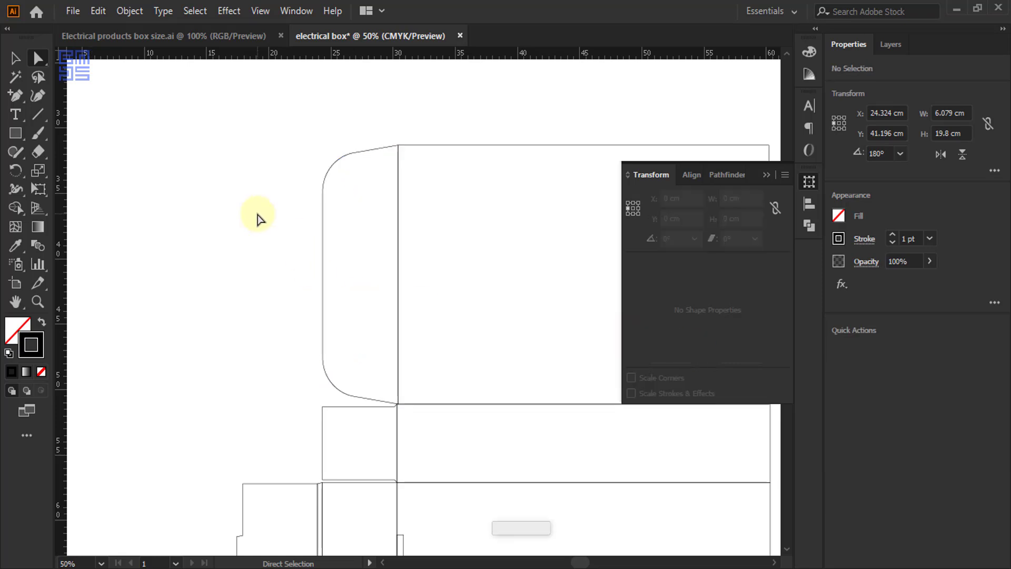
Inspect the rounded flap against the neighbouring panels and collapse the floating Transform panel to clear the artwork
scroll(176, 197, down, 2)
scroll(228, 228, up, 2)
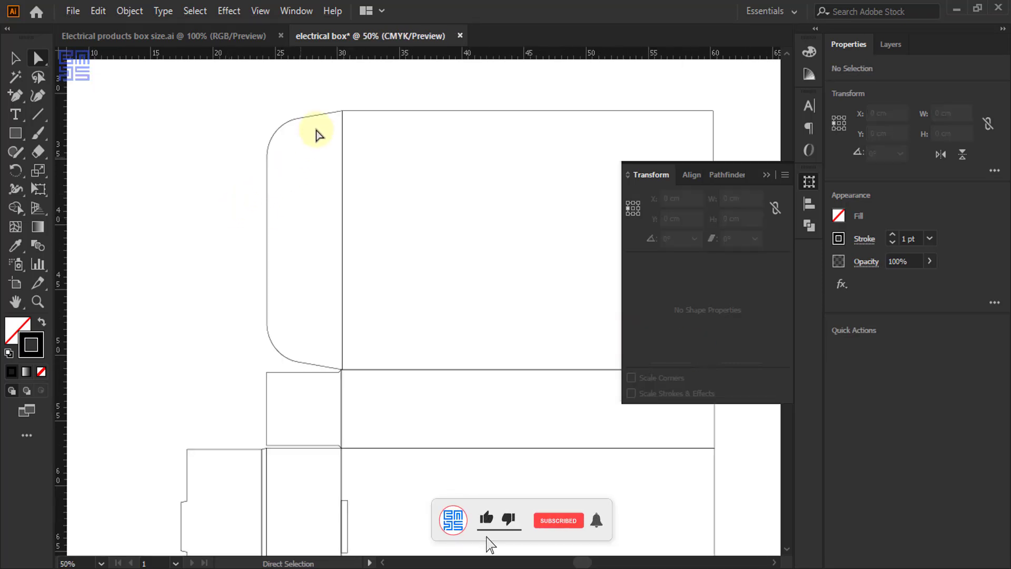
scroll(308, 390, up, 2)
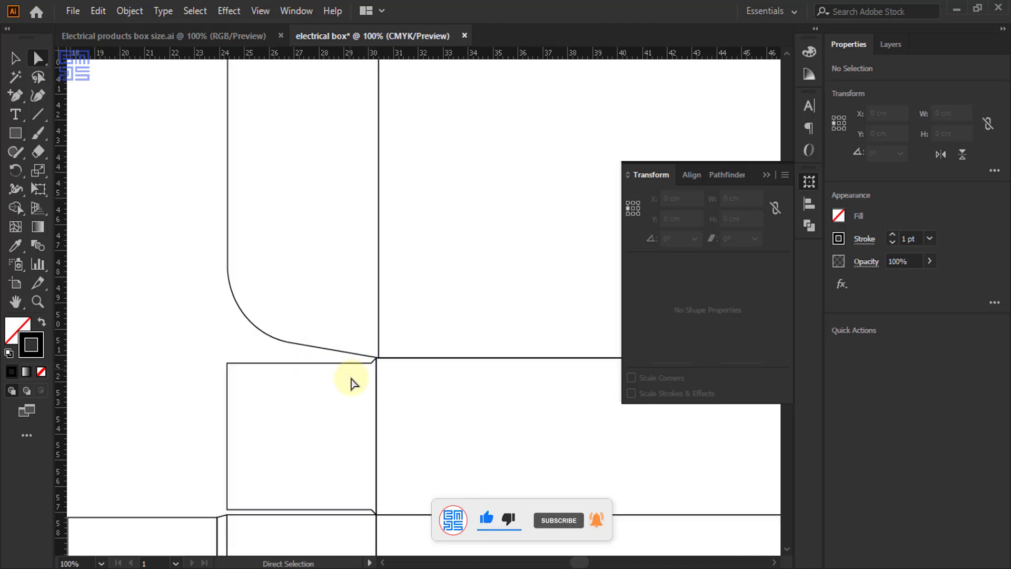
scroll(305, 368, down, 1)
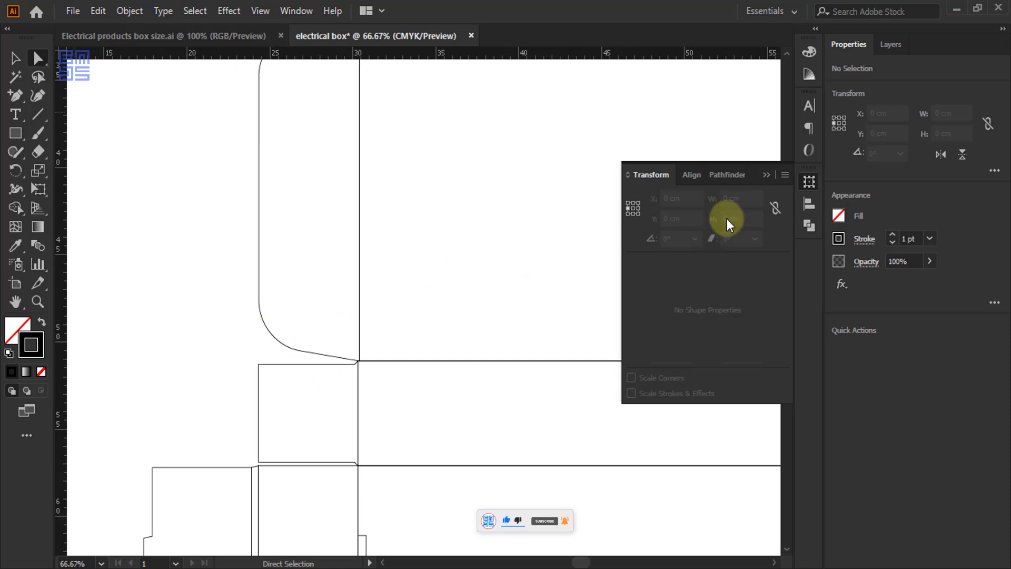
click(768, 175)
scroll(267, 340, down, 1)
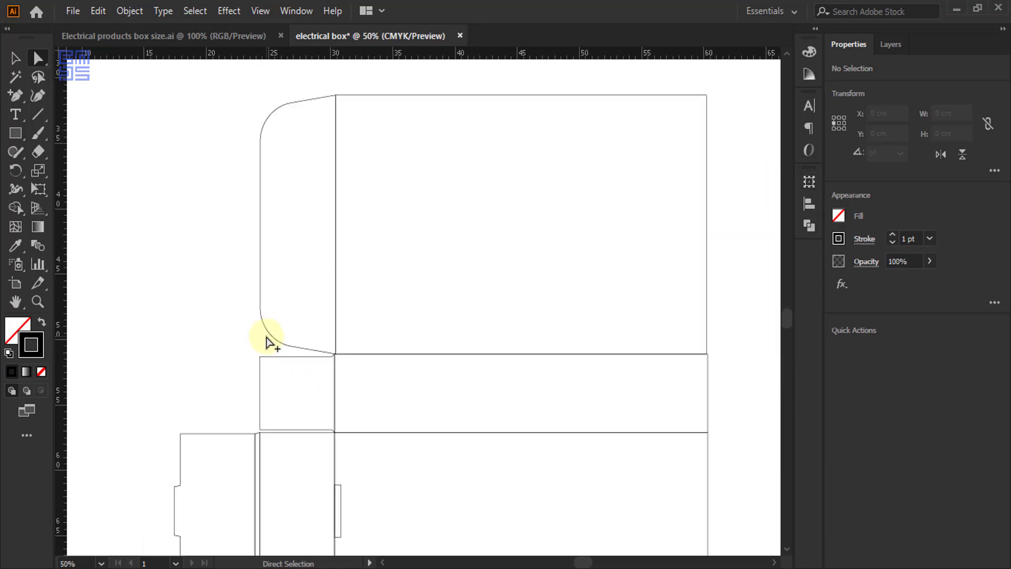
Check the lid's front strip and its rounded ears in the reference Electrical products box size.ai, and return to the electrical box dieline
click(16, 58)
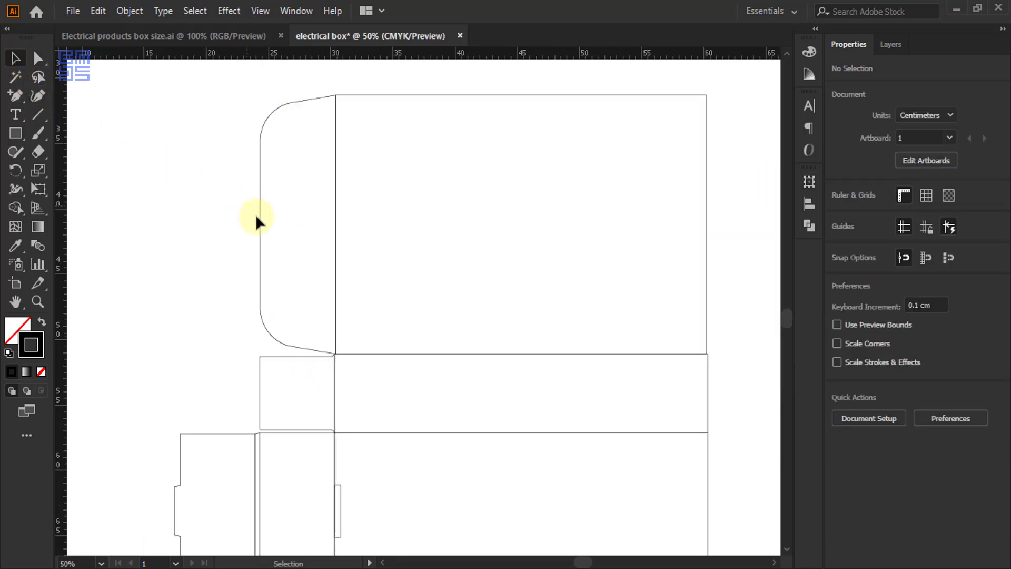
scroll(299, 298, down, 1)
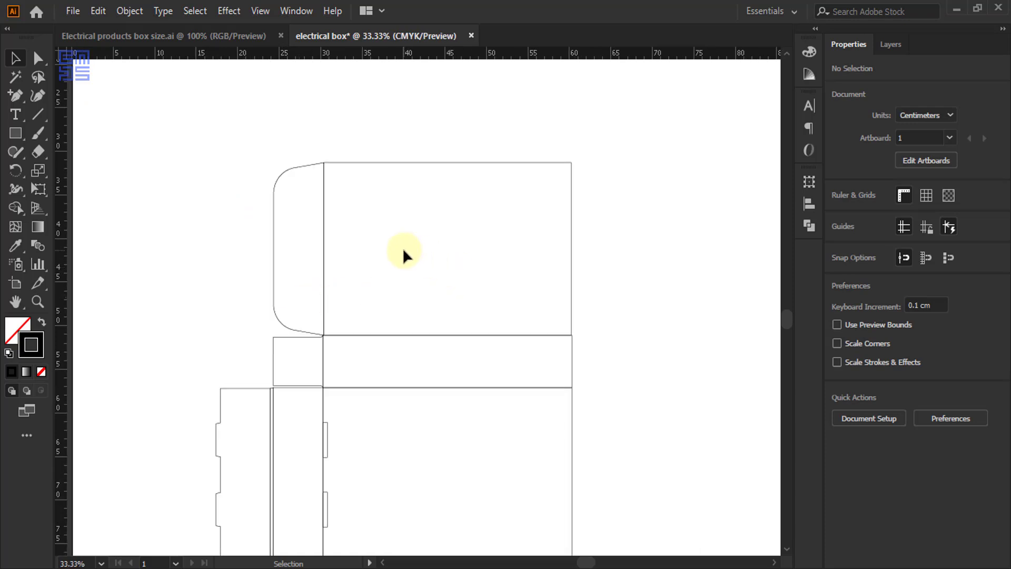
click(196, 32)
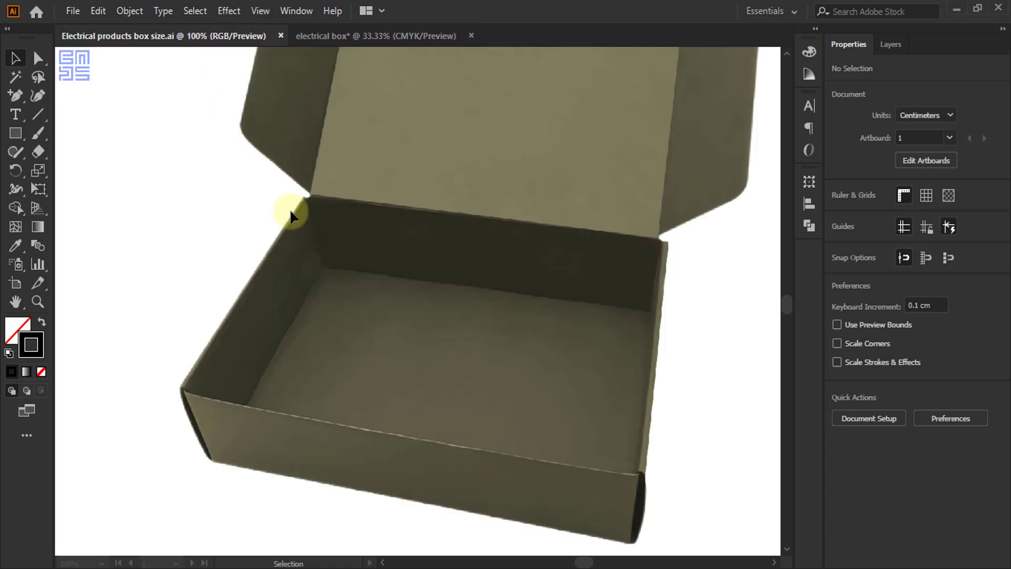
scroll(463, 356, down, 2)
scroll(498, 107, up, 2)
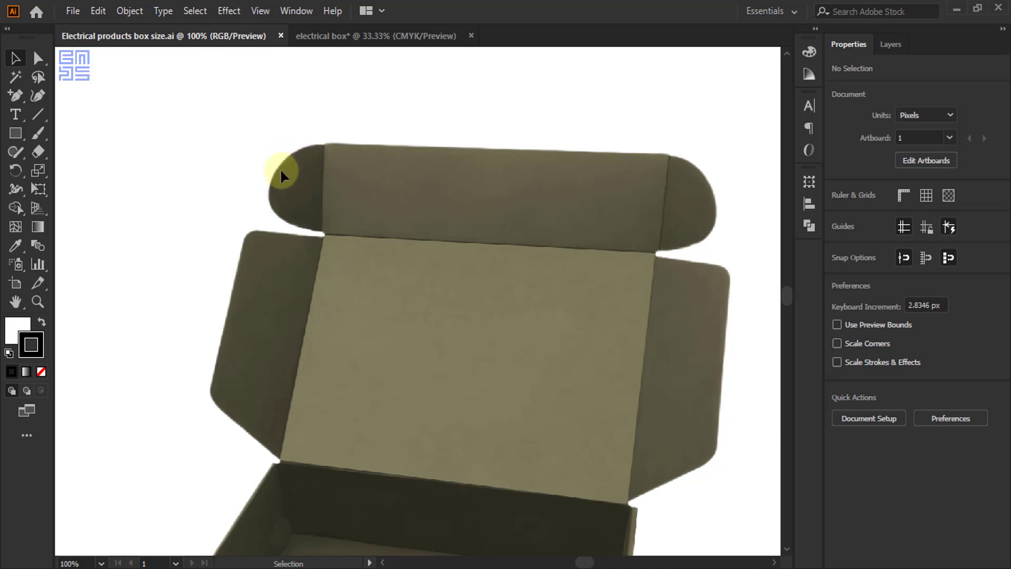
click(341, 35)
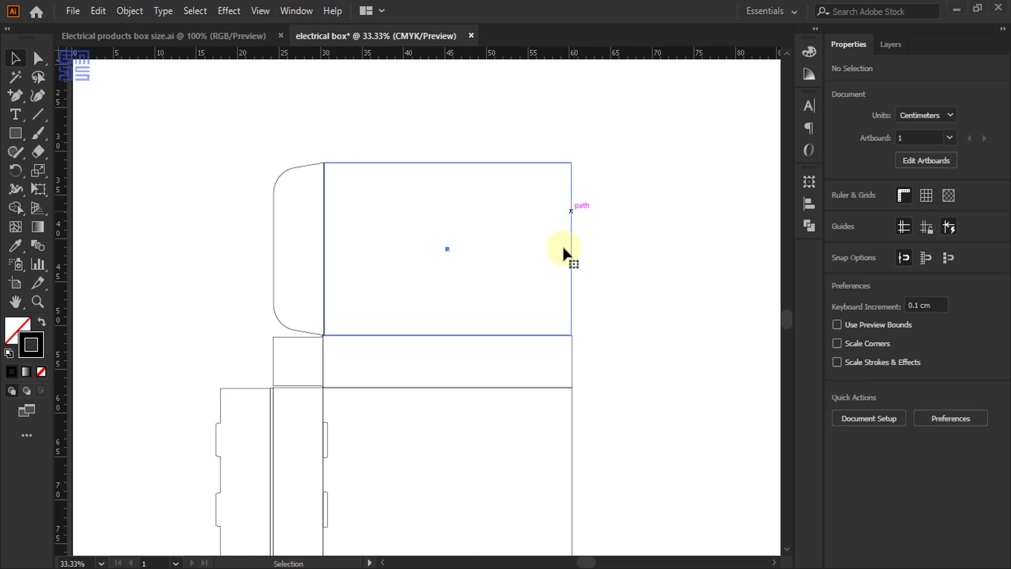
Mirror a copy of the lid panel upward across its top edge so the copy sits directly above it
click(571, 239)
scroll(440, 342, down, 1)
key(v)
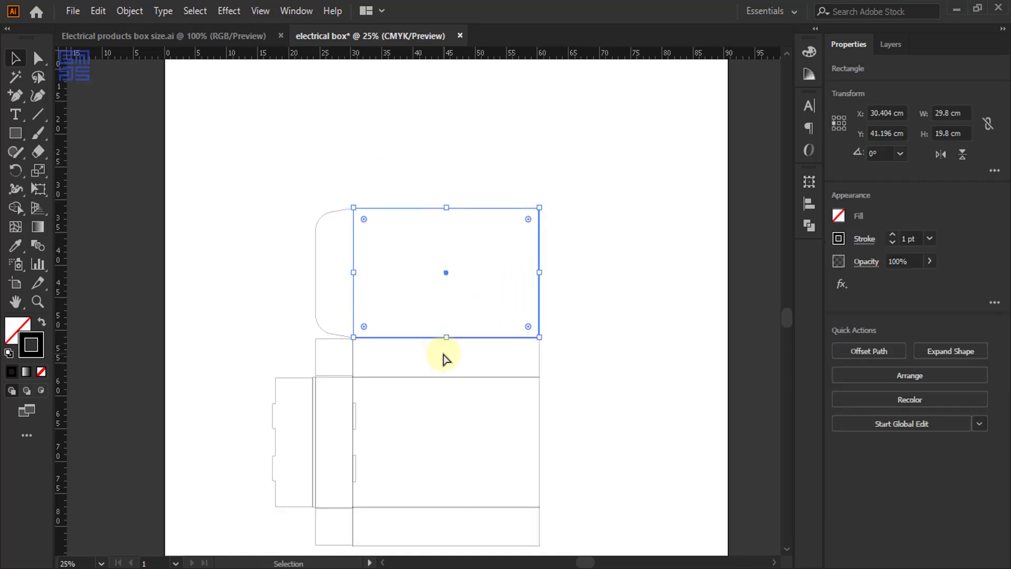
click(840, 117)
click(963, 154)
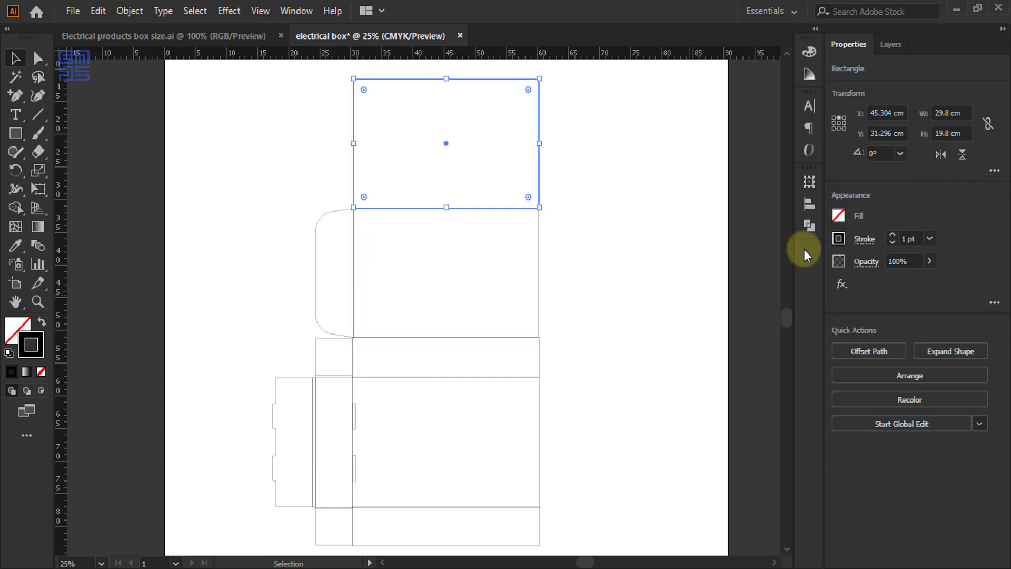
click(609, 325)
scroll(609, 326, up, 1)
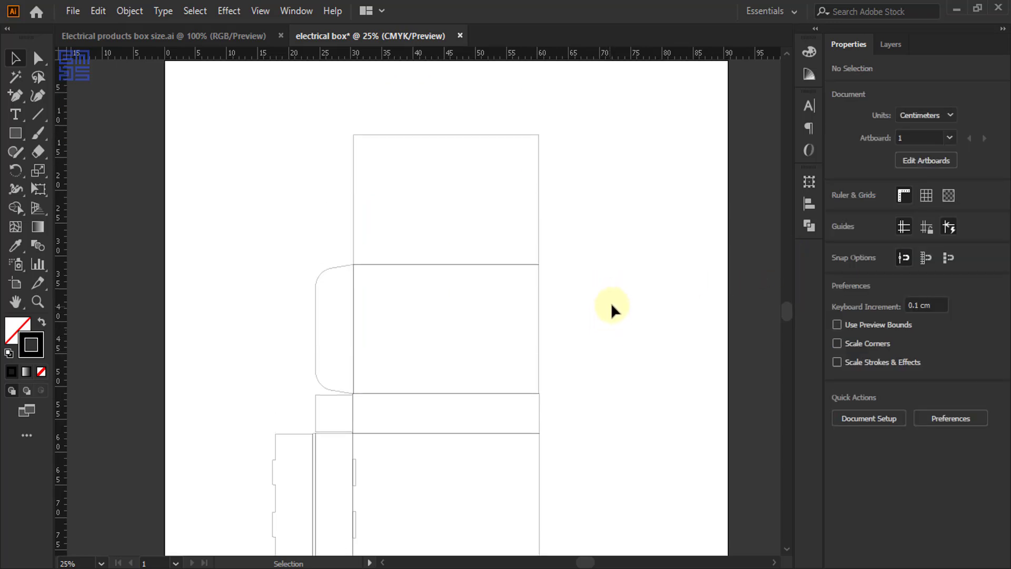
Reduce the upper panel copy to a 6 cm high strip, keeping its bottom edge attached to the lid panel
drag(332, 97, 551, 198)
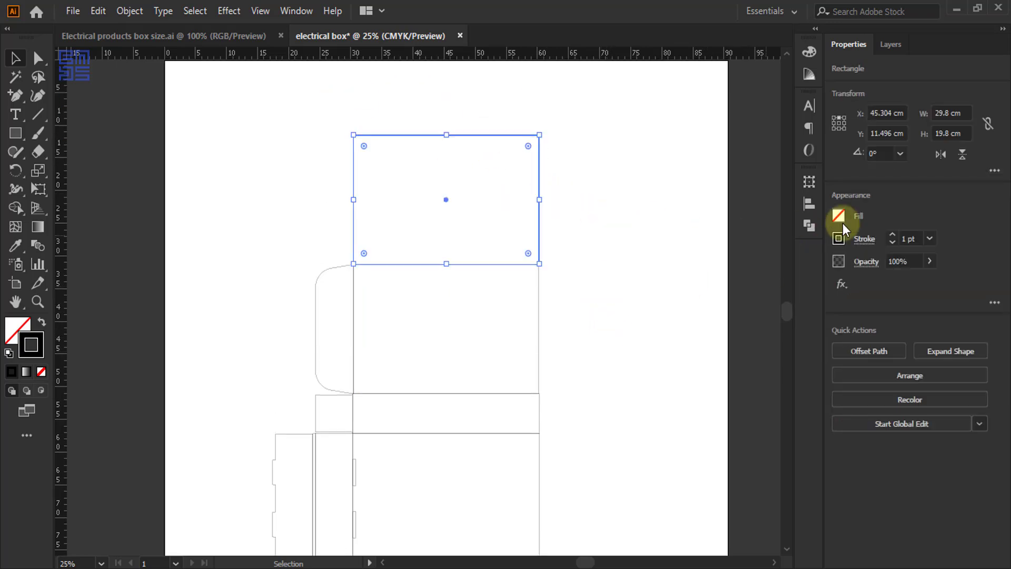
click(810, 183)
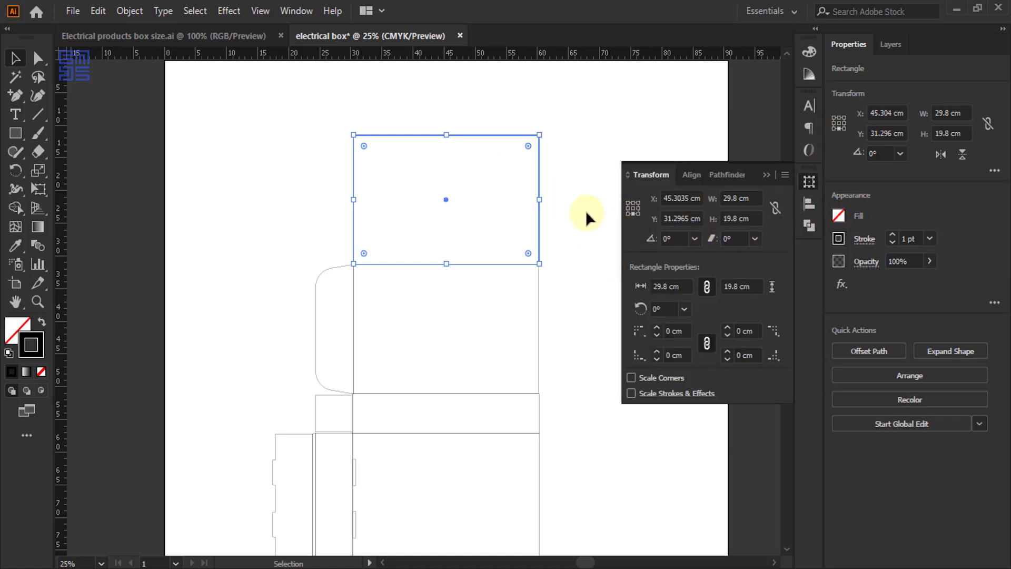
double_click(736, 219)
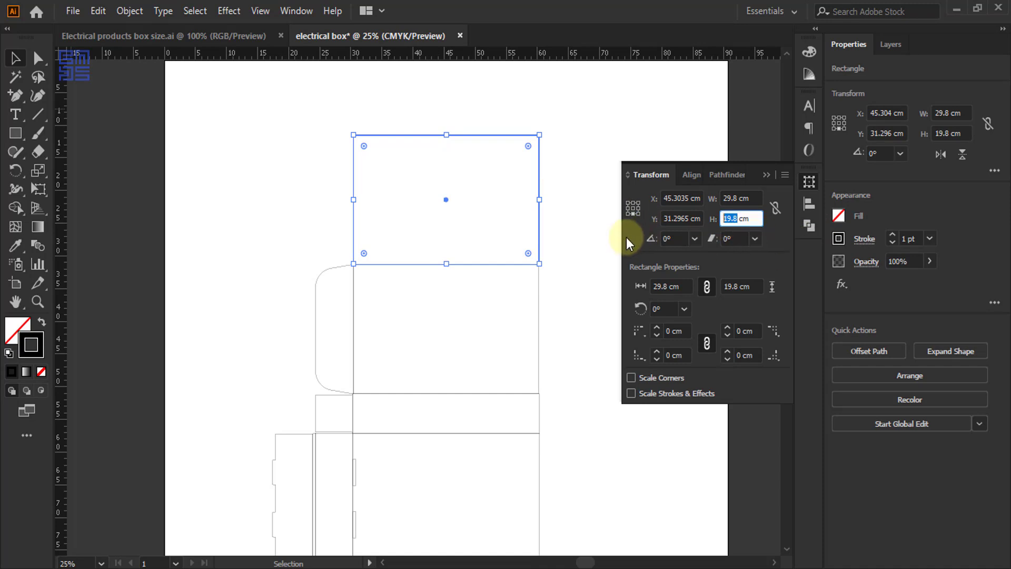
text(6)
key(Return)
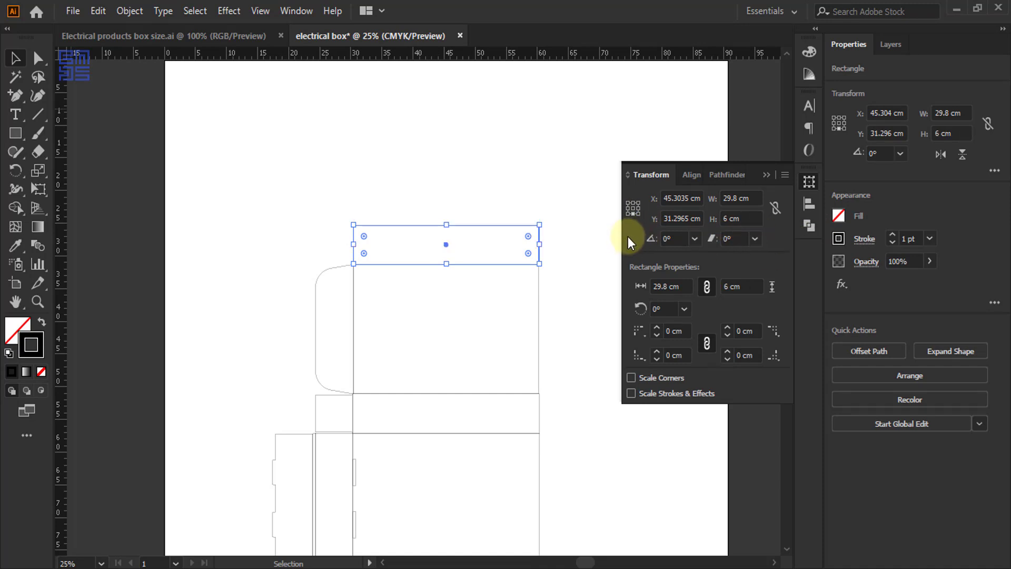
click(568, 276)
scroll(428, 238, up, 2)
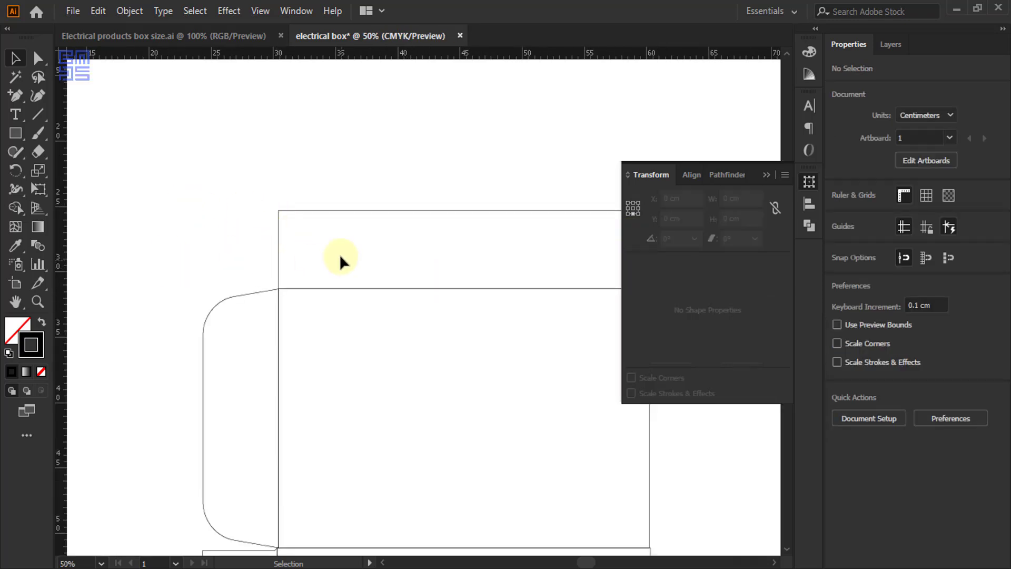
scroll(340, 255, down, 1)
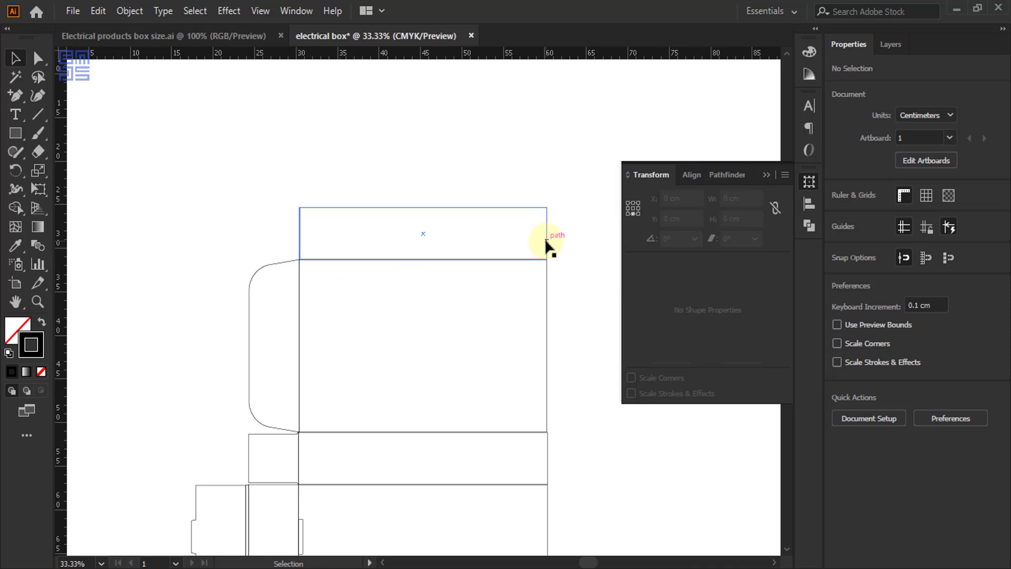
Mirror a copy of the 6 cm strip horizontally across its left edge so it extends beyond the tapered flap
click(487, 241)
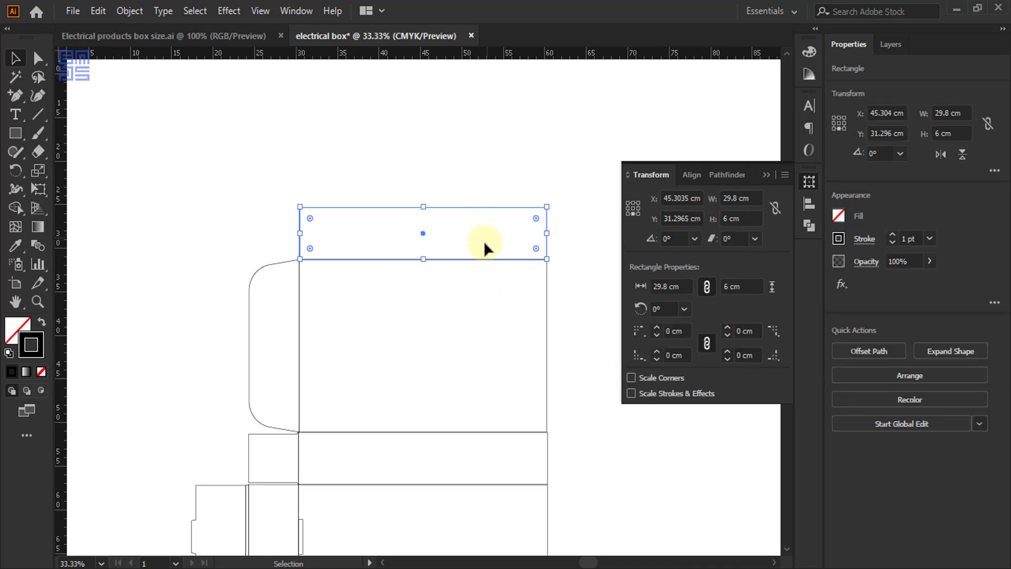
click(483, 259)
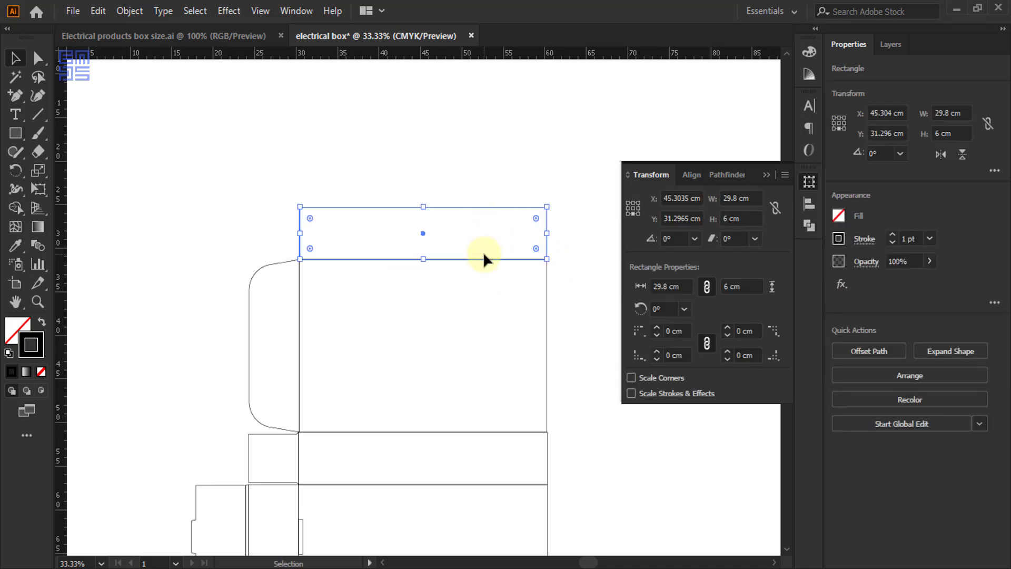
click(628, 202)
click(939, 155)
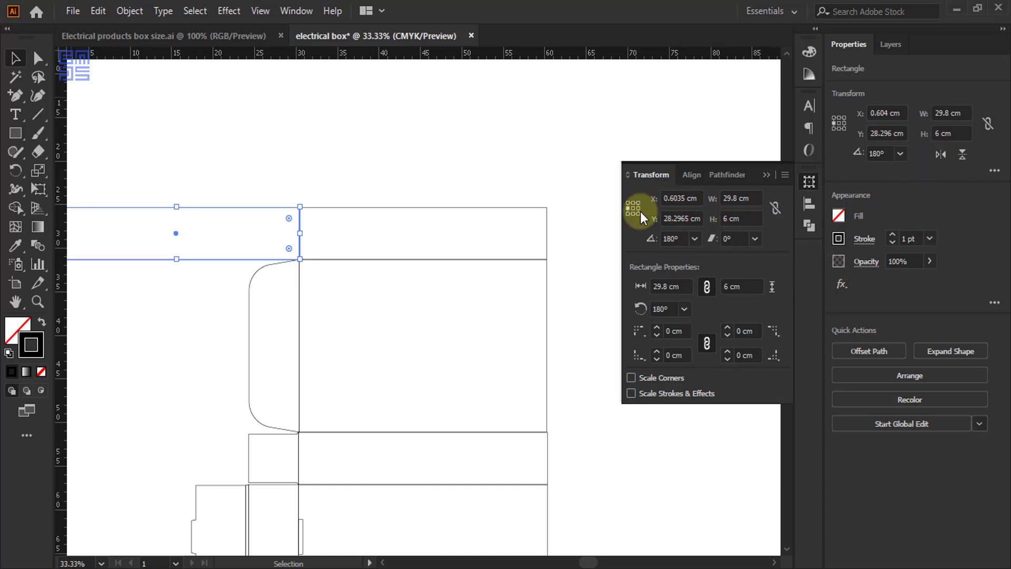
scroll(597, 166, down, 1)
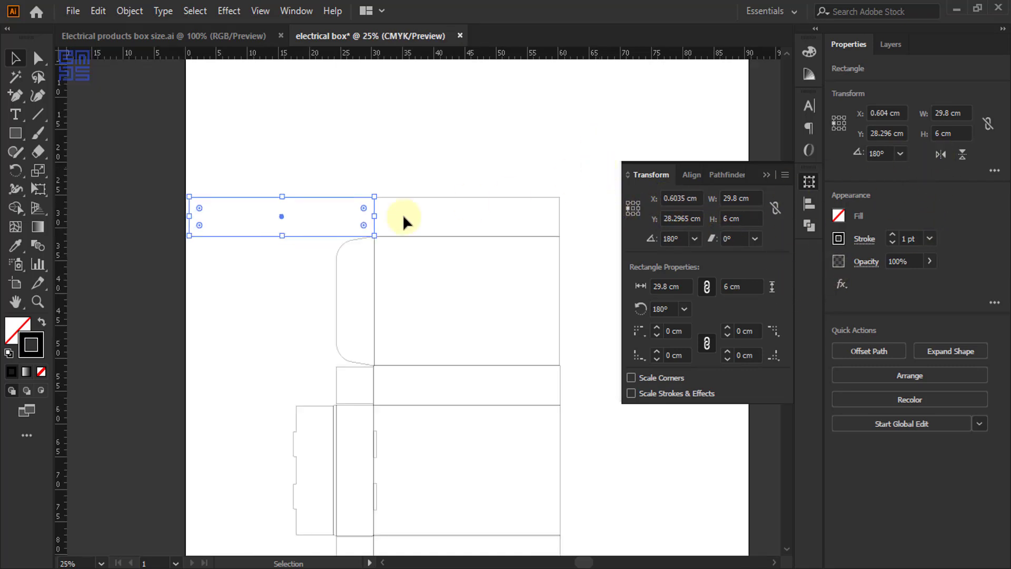
click(416, 333)
Place a vertical guide on the tapered flap's outer edge, shorten the mirrored strip to it at 6 cm wide, and remove the guide
drag(59, 315, 333, 289)
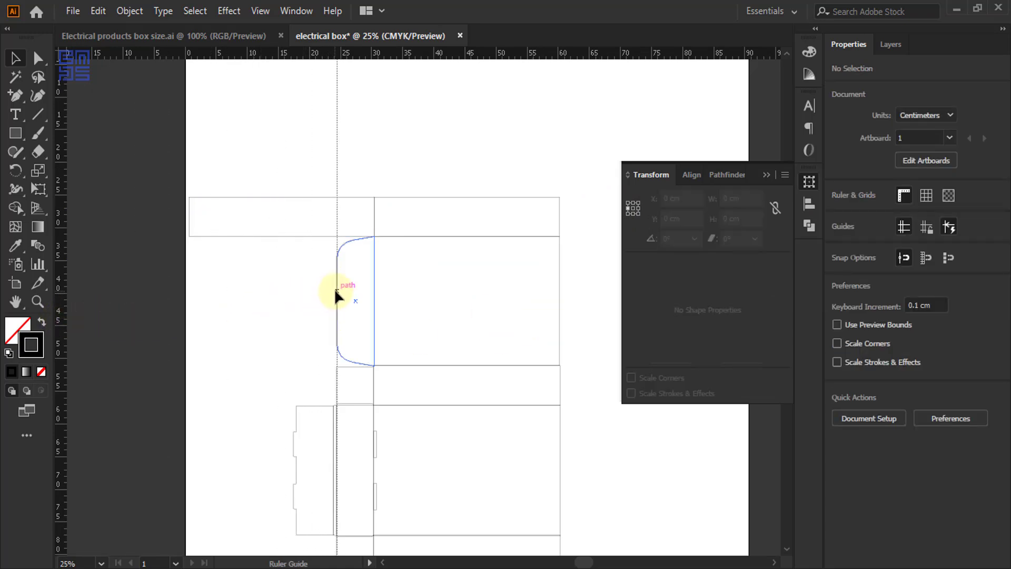
click(338, 250)
drag(247, 164, 341, 207)
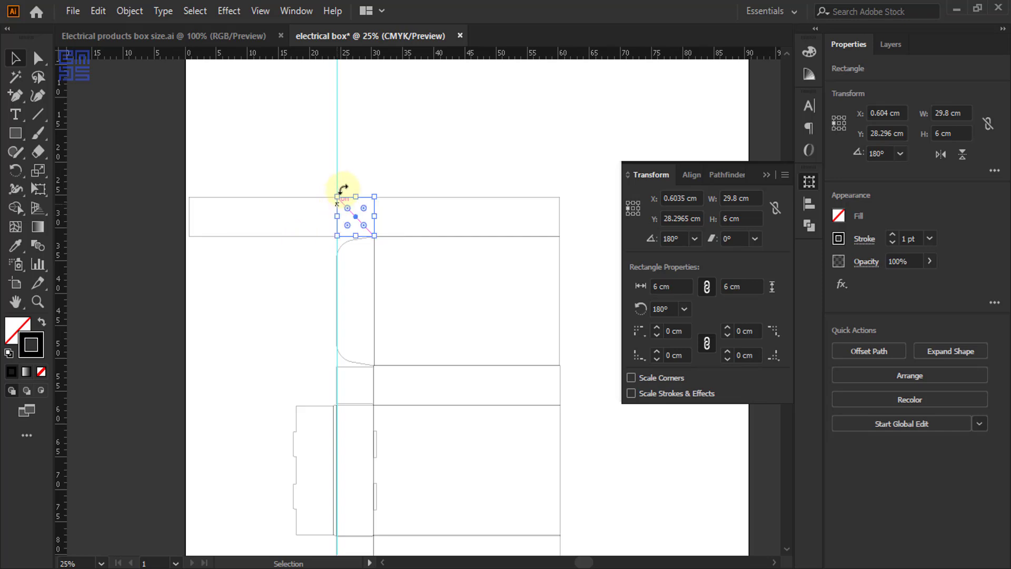
scroll(344, 199, up, 3)
drag(372, 94, 248, 132)
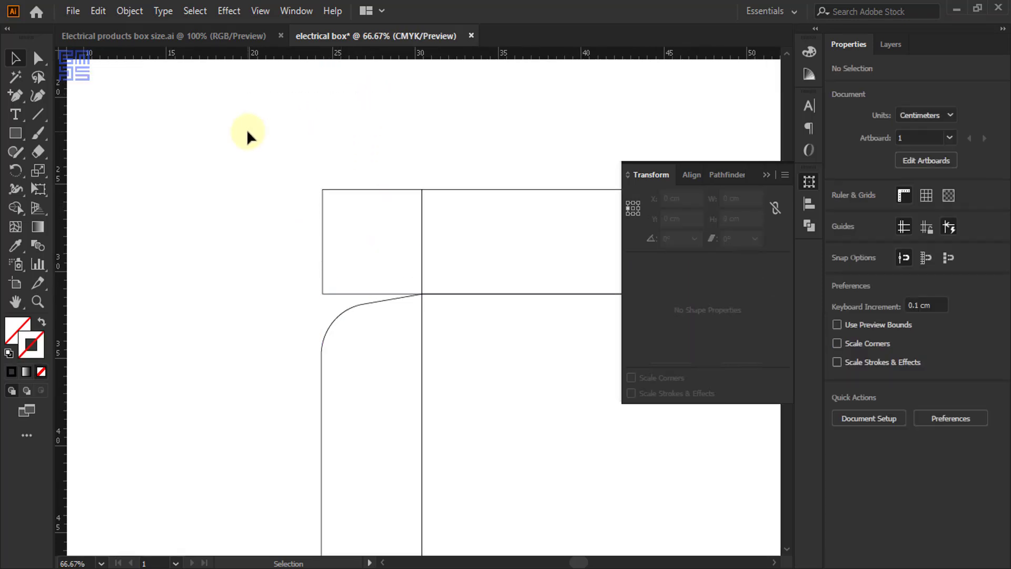
scroll(383, 237, up, 1)
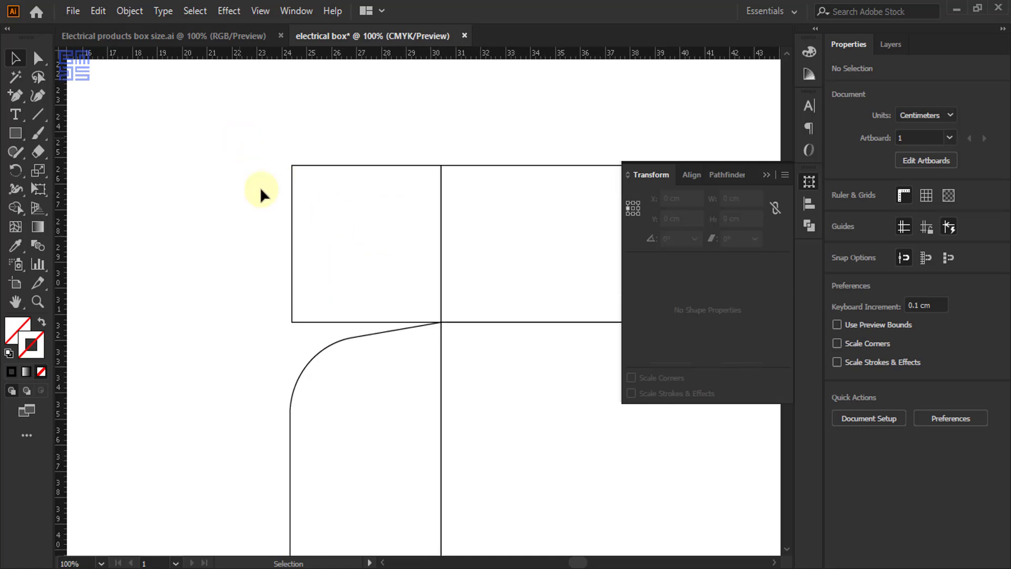
Round the small square flap's outer corners, the upper one to about 4.76 cm and the lower one to about 1.24 cm
key(a)
drag(269, 145, 388, 315)
drag(282, 334, 327, 295)
scroll(248, 280, down, 2)
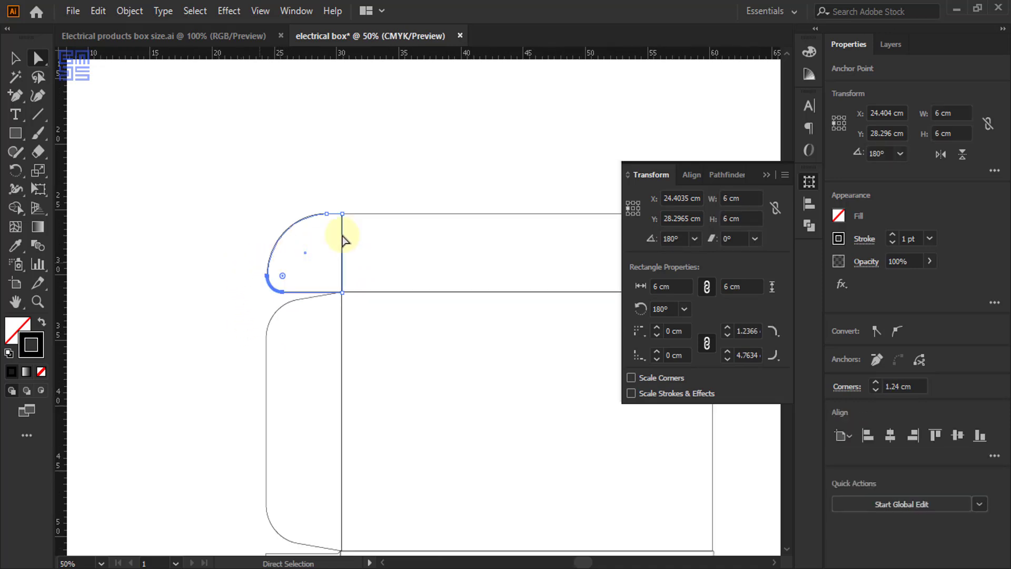
scroll(273, 140, down, 2)
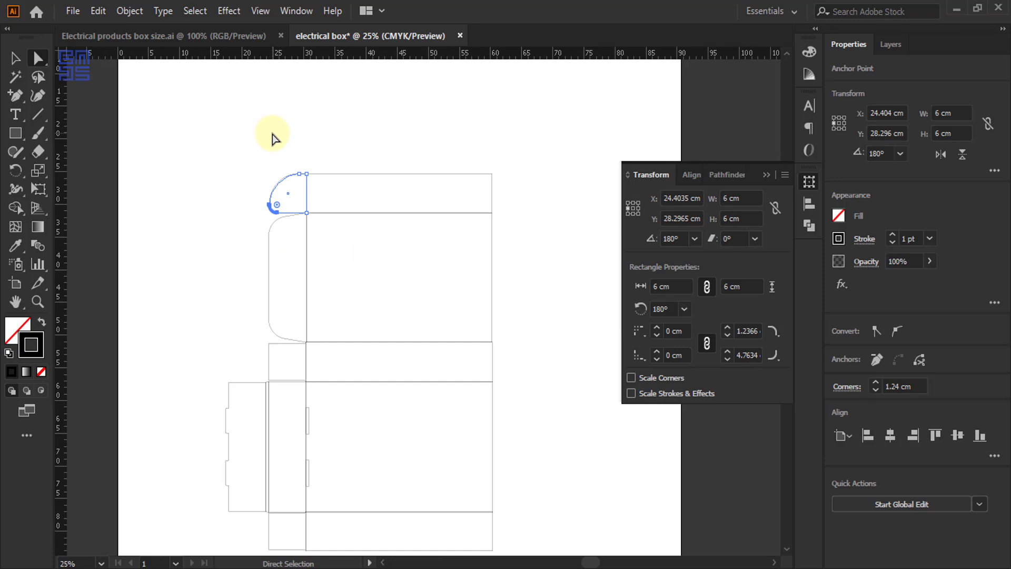
Compare the flap shapes with the reference box photo, collapse the floating Transform panel, and return to the electrical box dieline
click(209, 35)
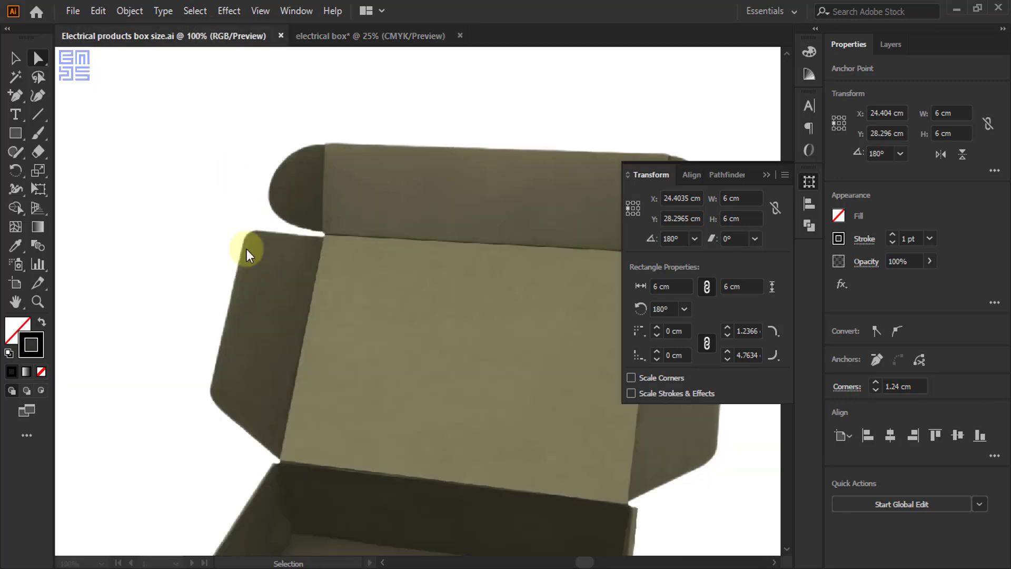
scroll(316, 221, down, 6)
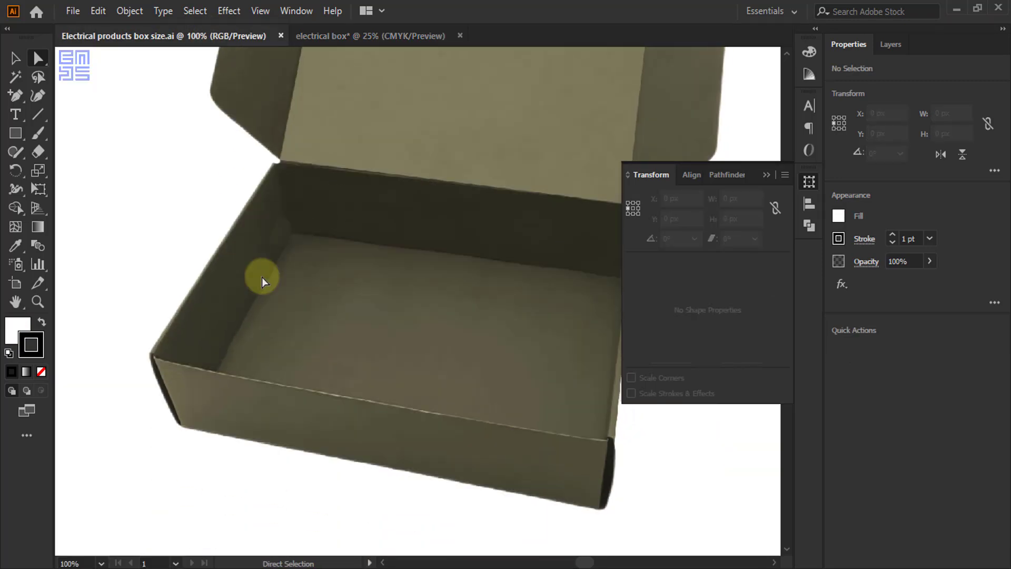
click(769, 172)
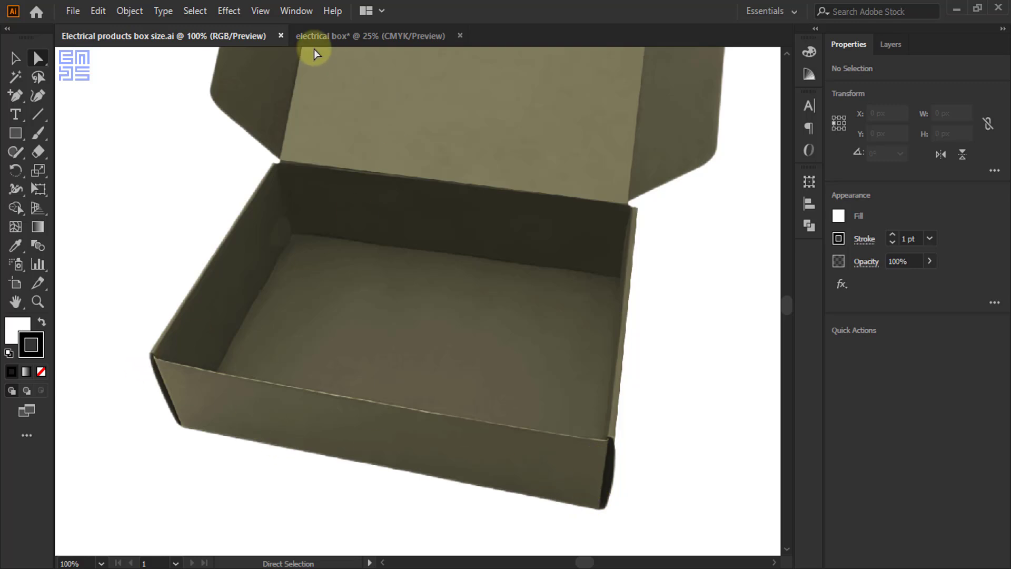
click(327, 35)
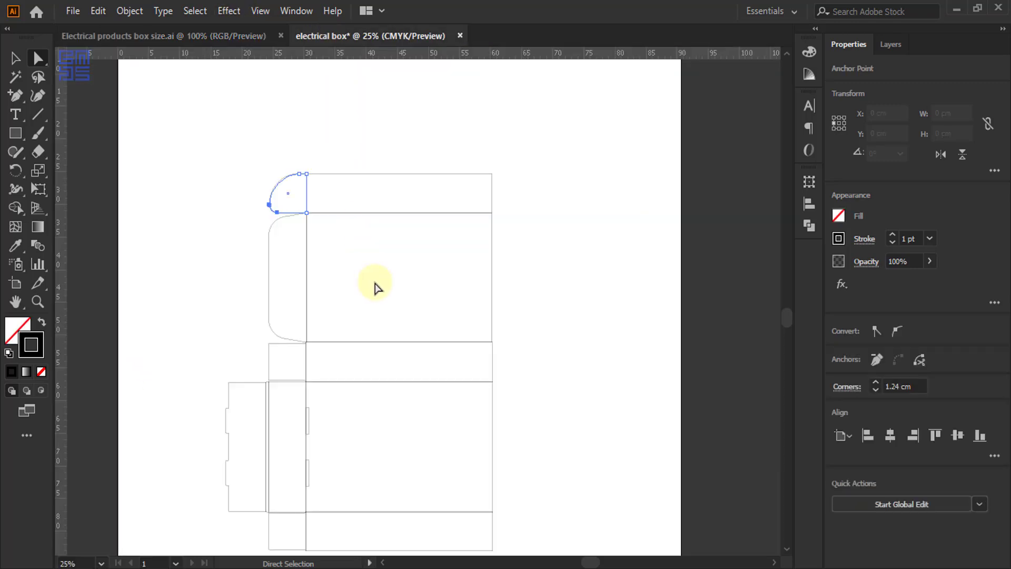
Duplicate all left-side flaps and both small slot rectangles to the right of the main panels, group the copies, and centre their reference point
click(293, 122)
click(15, 58)
scroll(332, 145, down, 3)
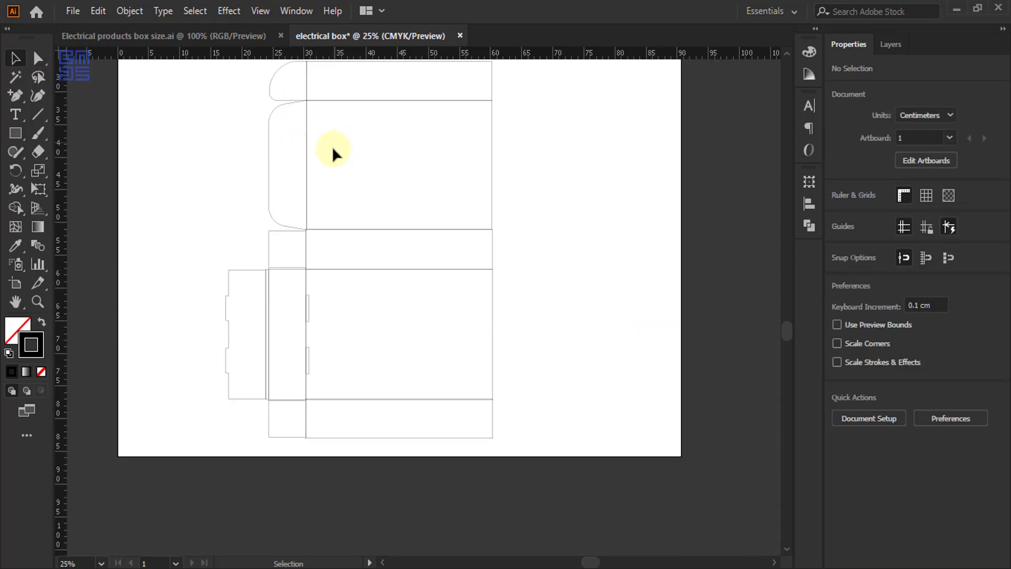
scroll(296, 153, up, 2)
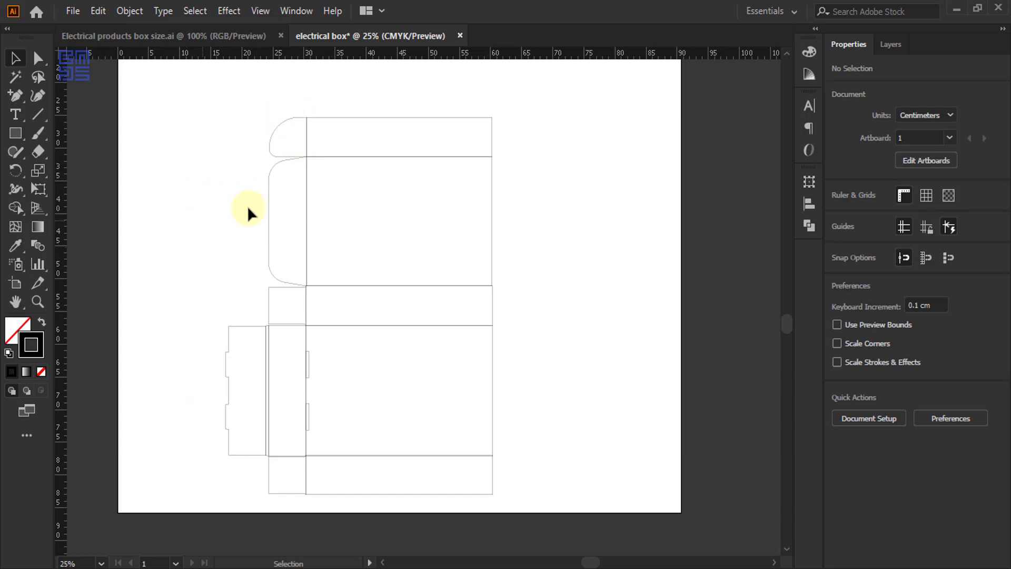
drag(161, 91, 290, 520)
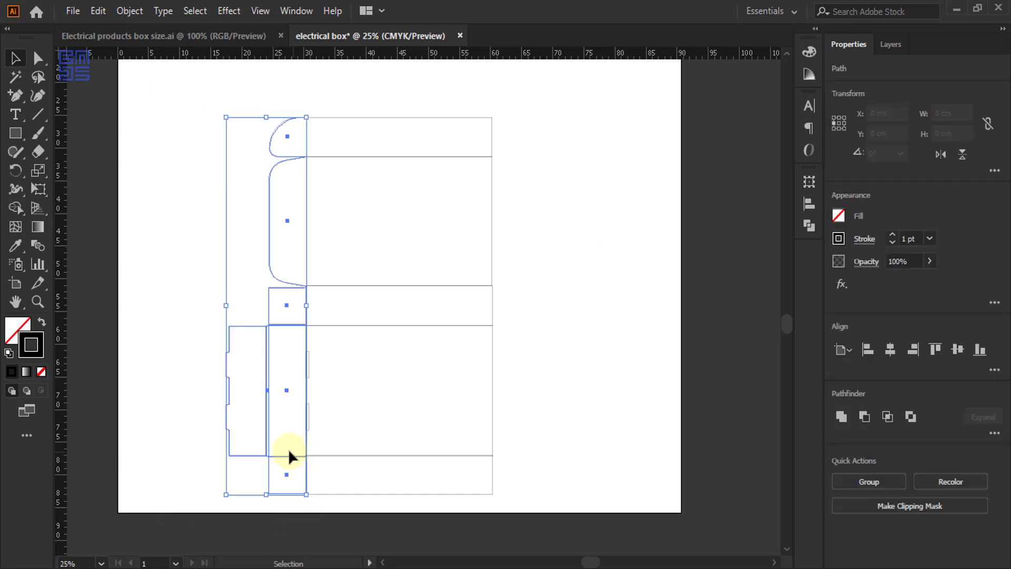
scroll(292, 407, up, 4)
scroll(327, 471, up, 2)
shift+click(344, 428)
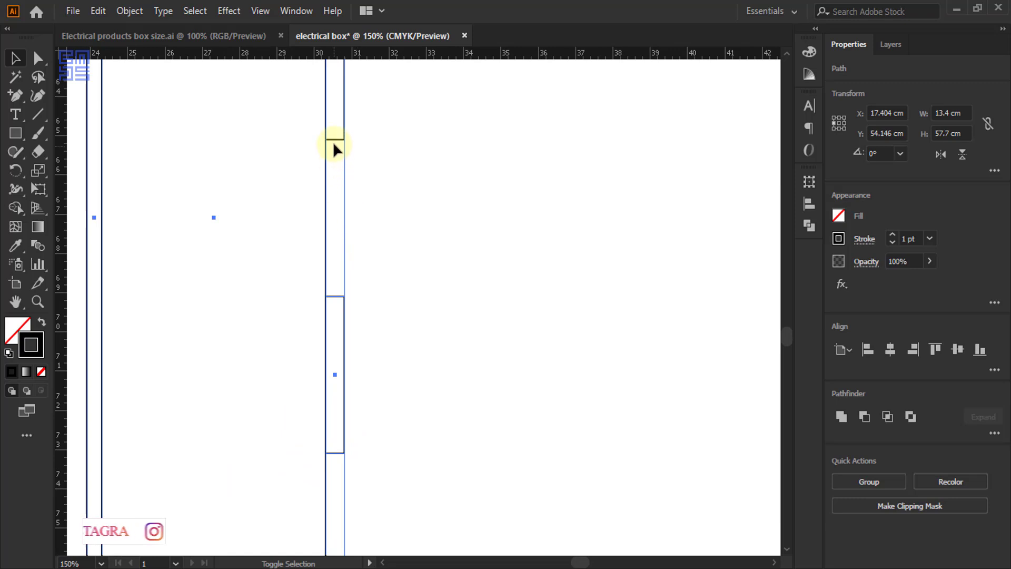
scroll(285, 276, down, 3)
scroll(261, 252, down, 3)
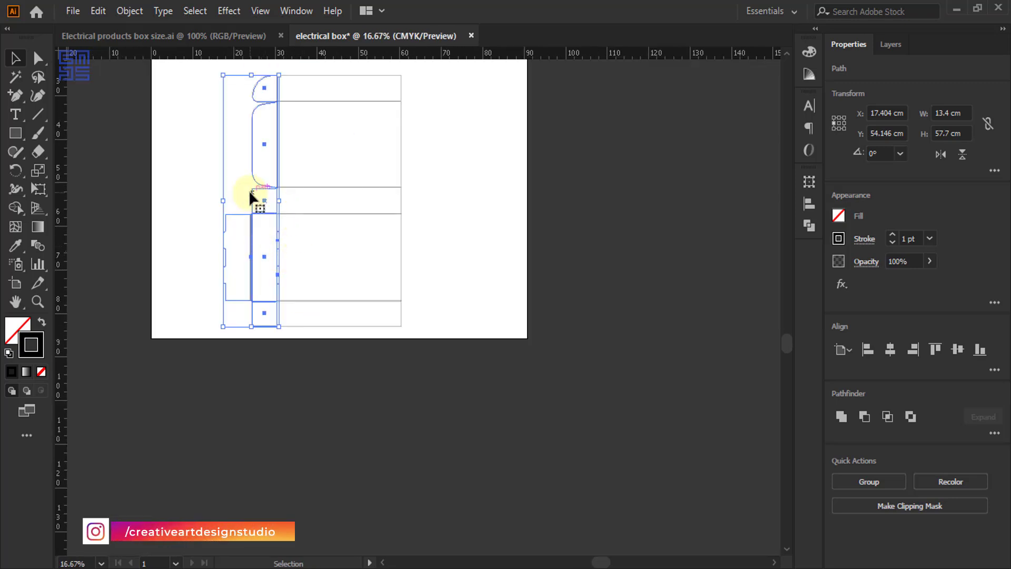
drag(264, 197, 448, 198)
key(ctrl+g)
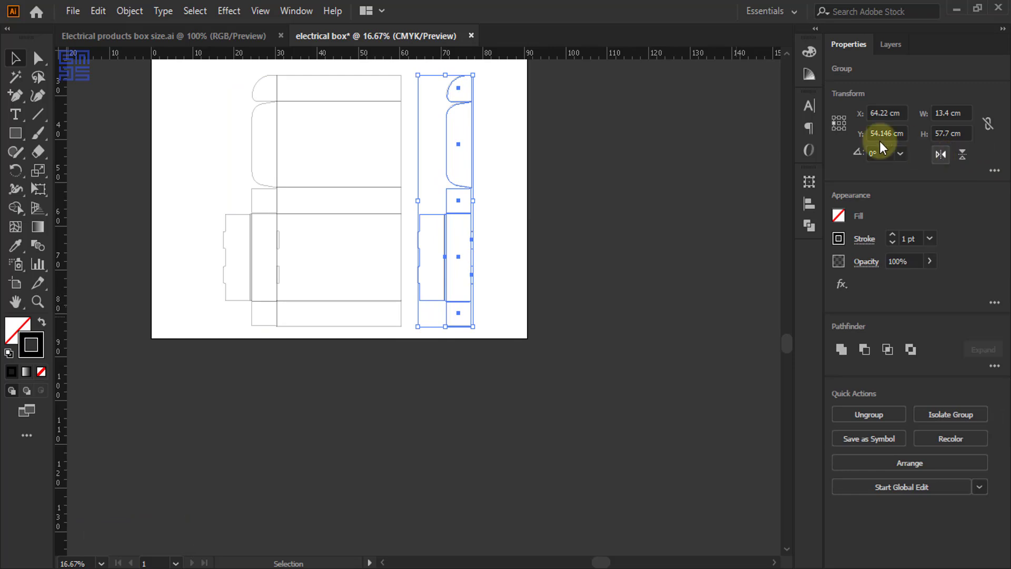
click(839, 123)
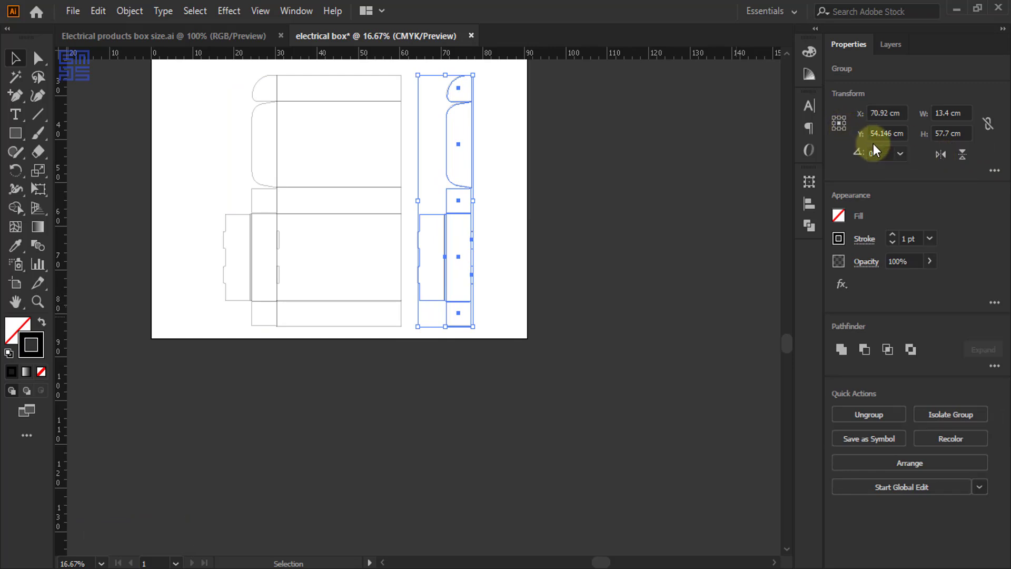
Flip the grouped flap copies horizontally and snap them against the main panels' right edge at the lower corner
click(941, 155)
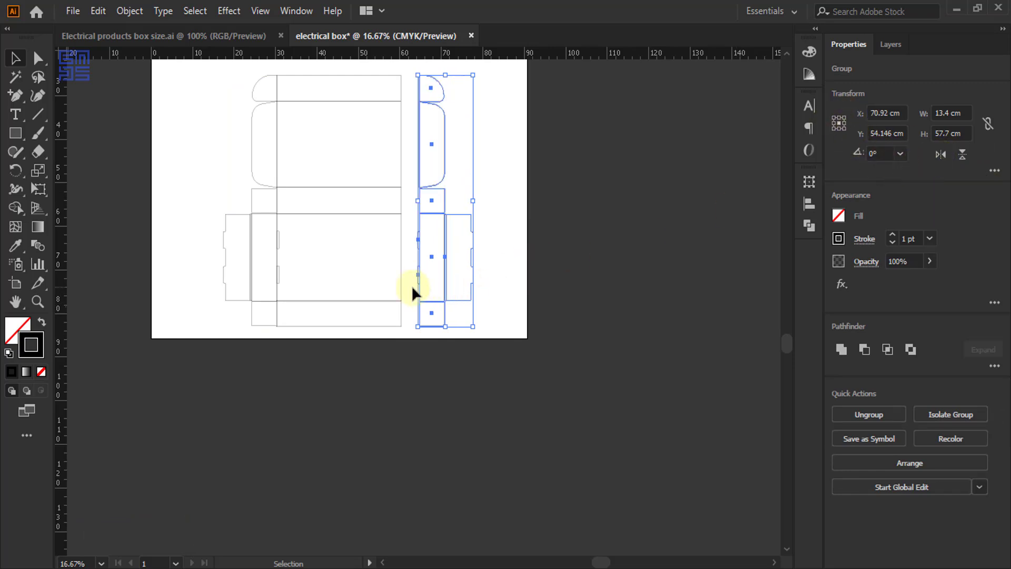
scroll(425, 334, up, 3)
scroll(364, 321, up, 3)
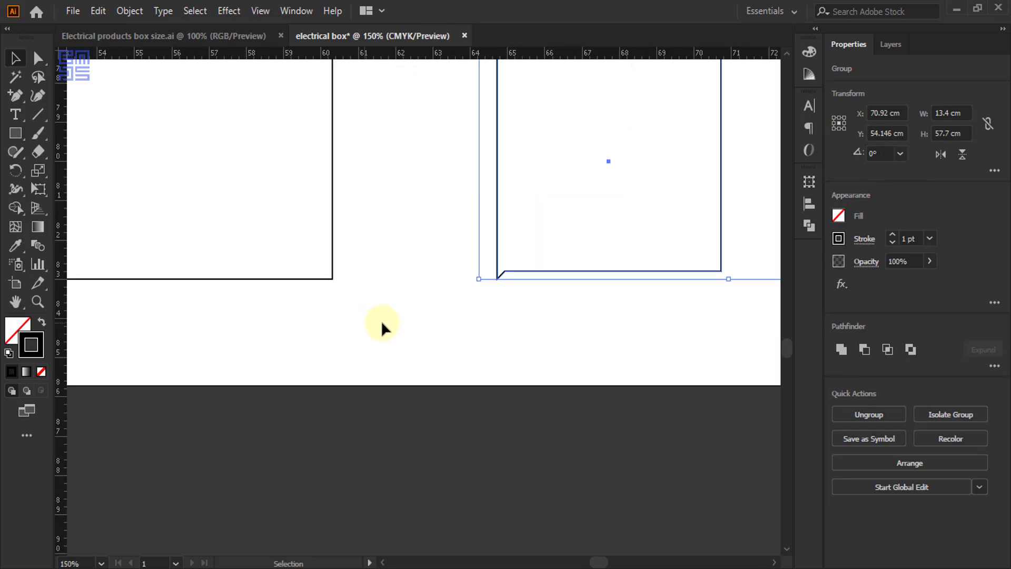
scroll(371, 272, up, 1)
scroll(375, 261, up, 1)
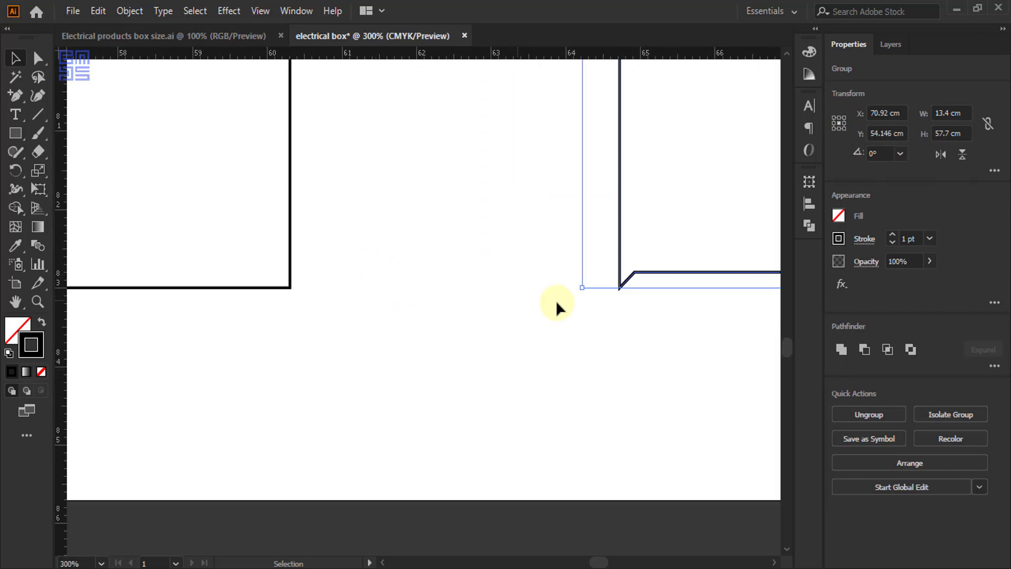
drag(620, 287, 290, 288)
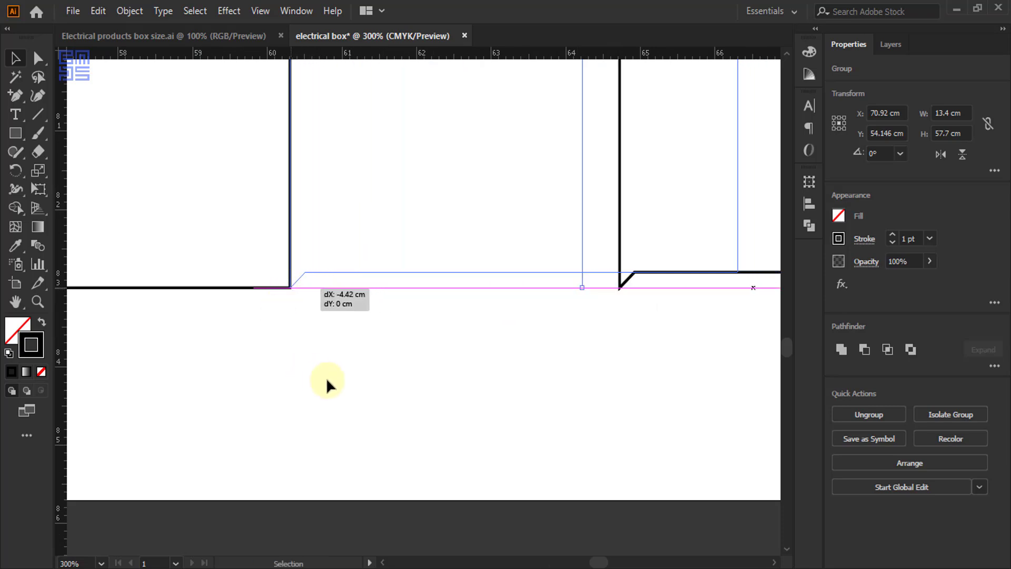
click(432, 406)
scroll(432, 413, down, 7)
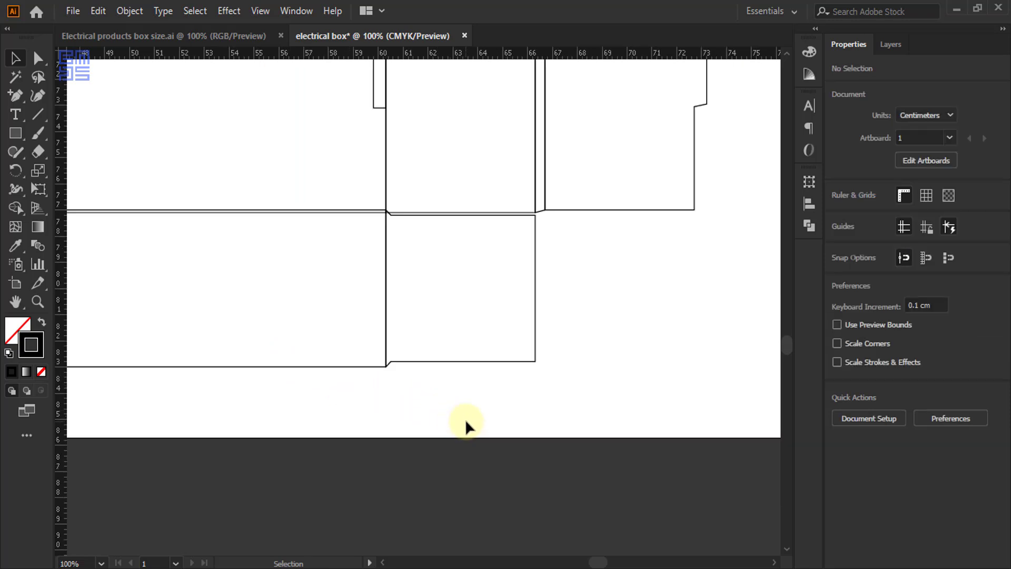
Ungroup the mirrored flap copies and deselect them
drag(473, 299, 474, 299)
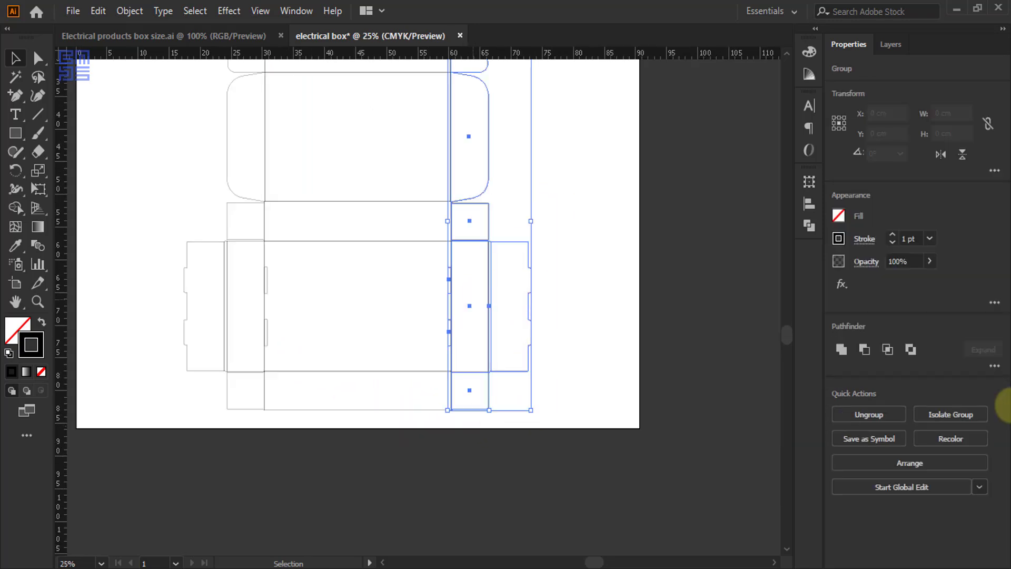
key(shift+ctrl+g)
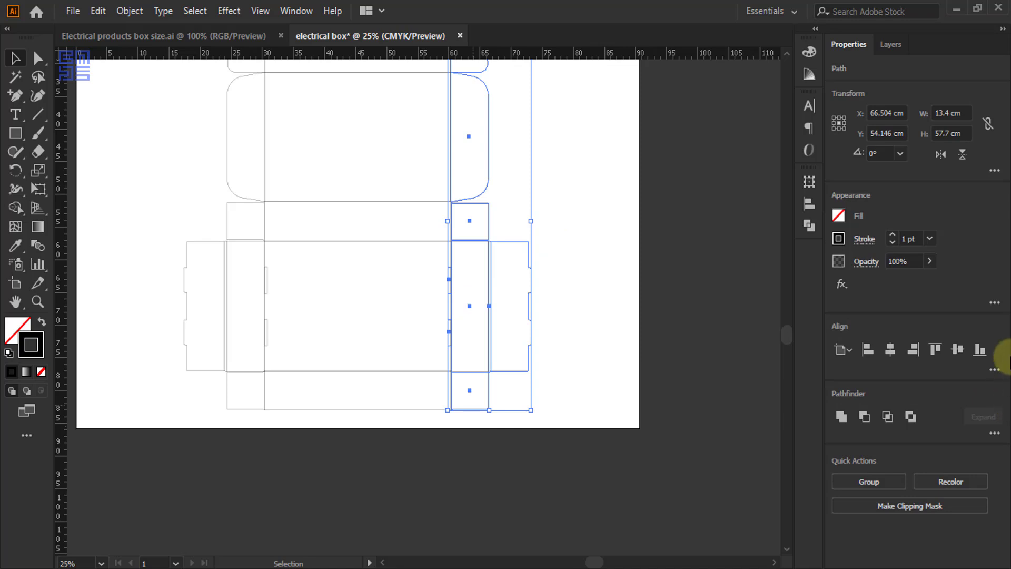
click(573, 298)
scroll(565, 314, down, 1)
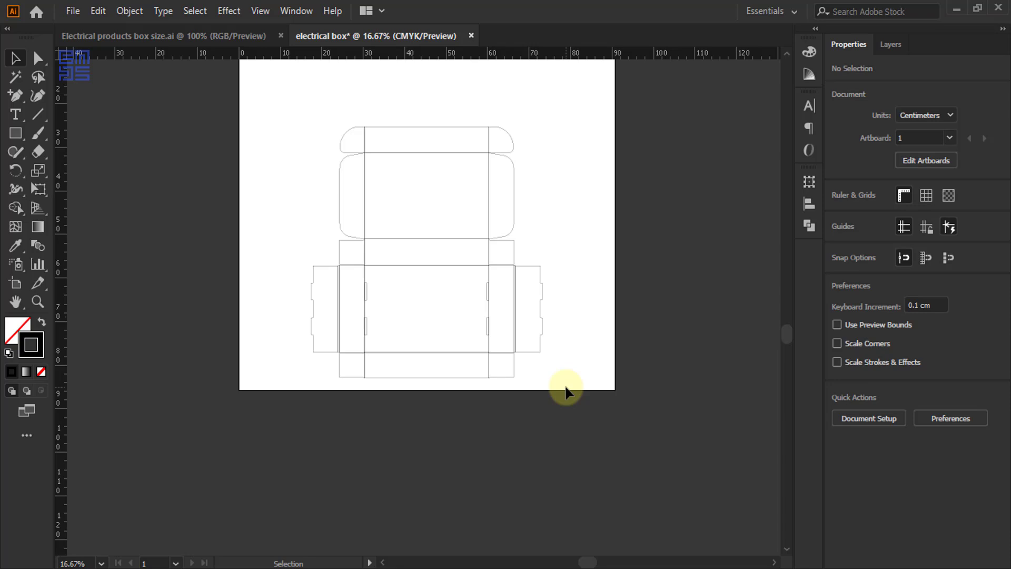
Group the whole dieline and centre it horizontally and vertically on the artboard
key(alt)
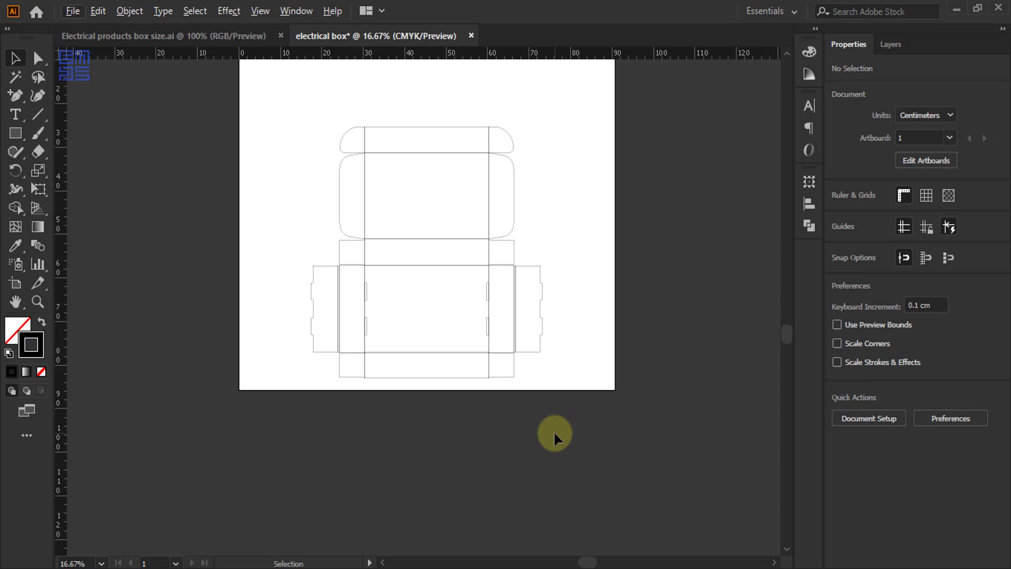
scroll(527, 434, down, 1)
scroll(525, 435, up, 1)
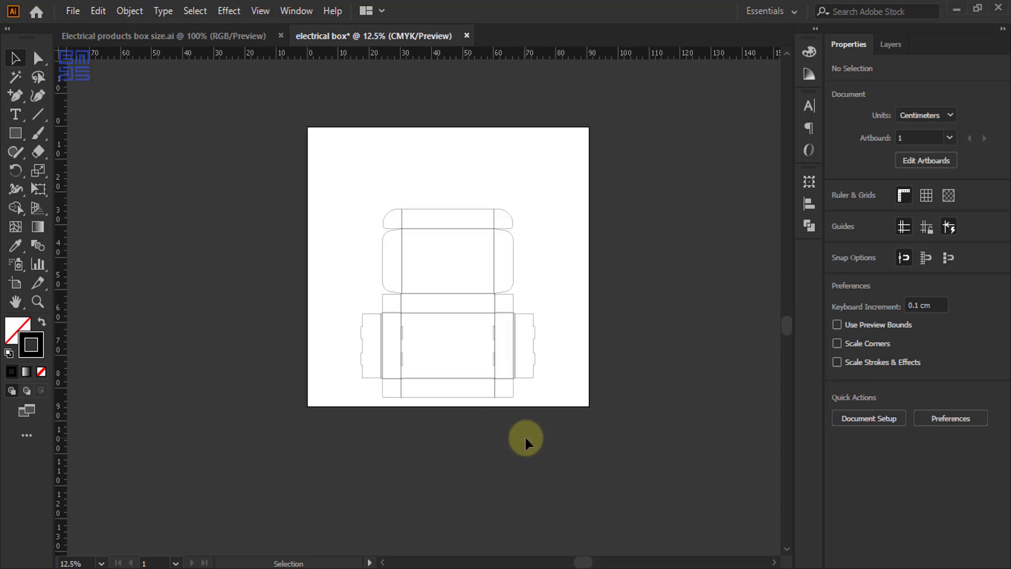
drag(329, 182, 555, 443)
key(ctrl+g)
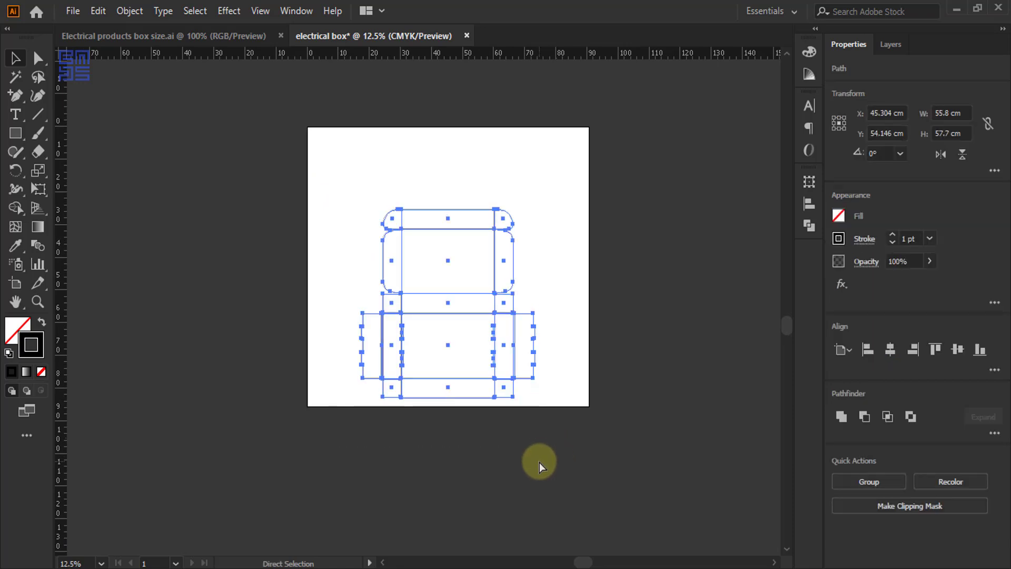
click(809, 204)
click(789, 308)
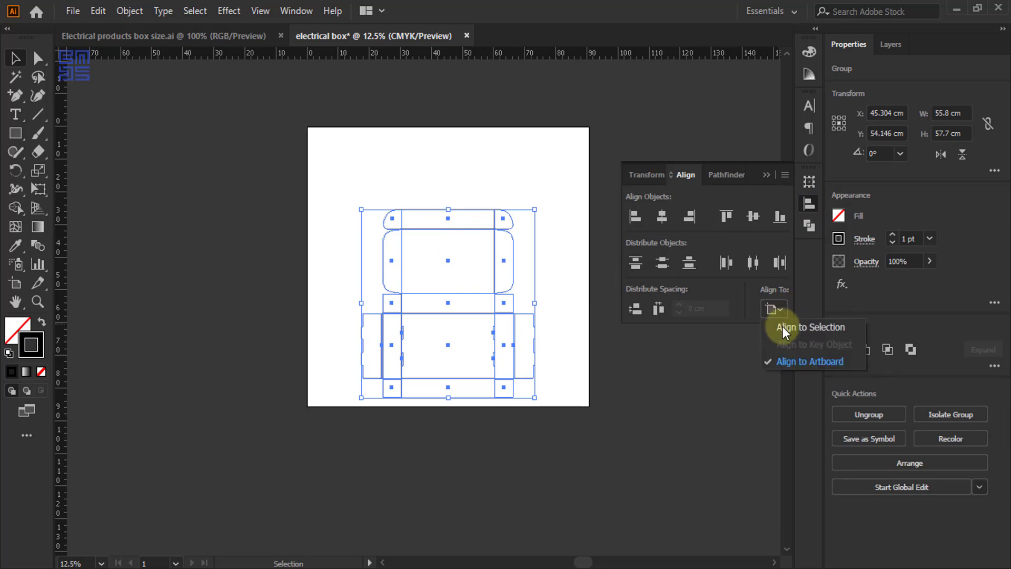
click(806, 359)
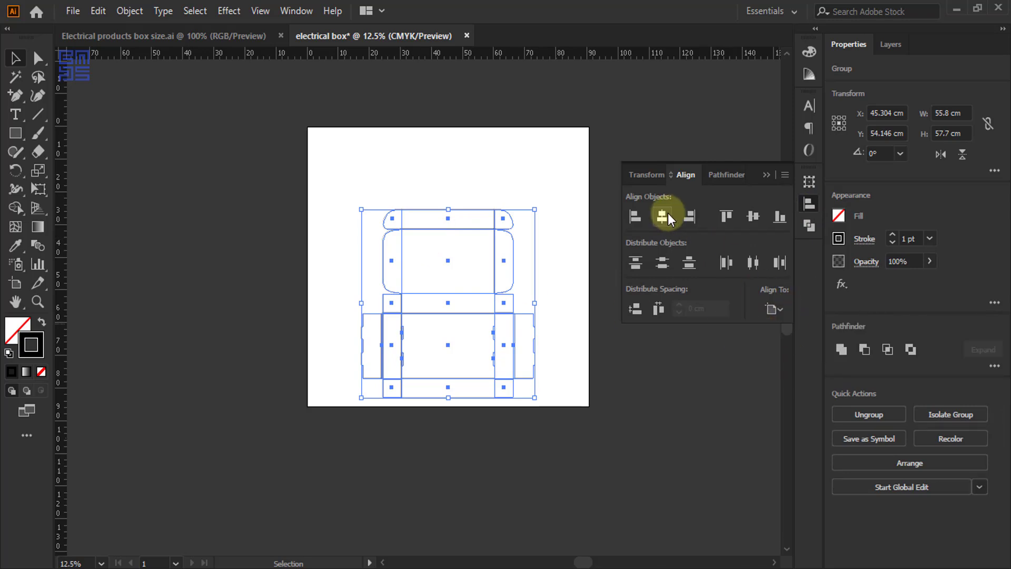
click(745, 215)
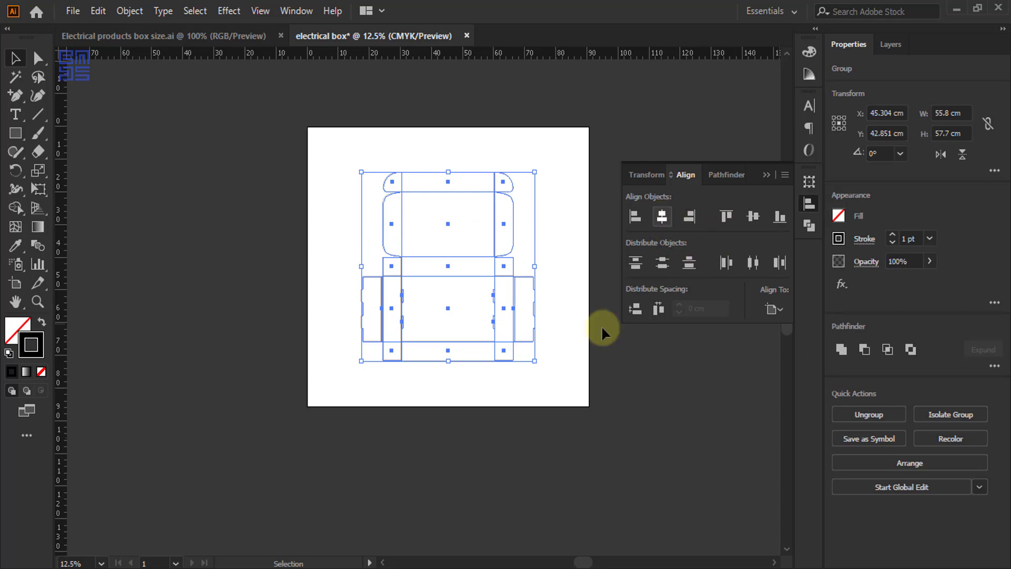
click(766, 175)
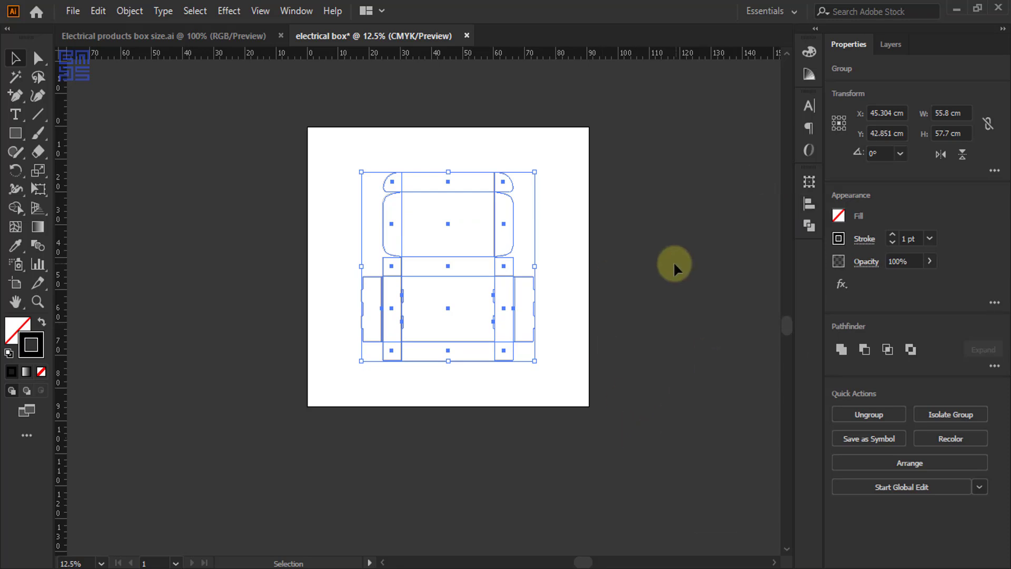
click(631, 282)
Shrink the artboard symmetrically around the dieline to about 63.82 cm wide and 64.55 cm high
click(15, 283)
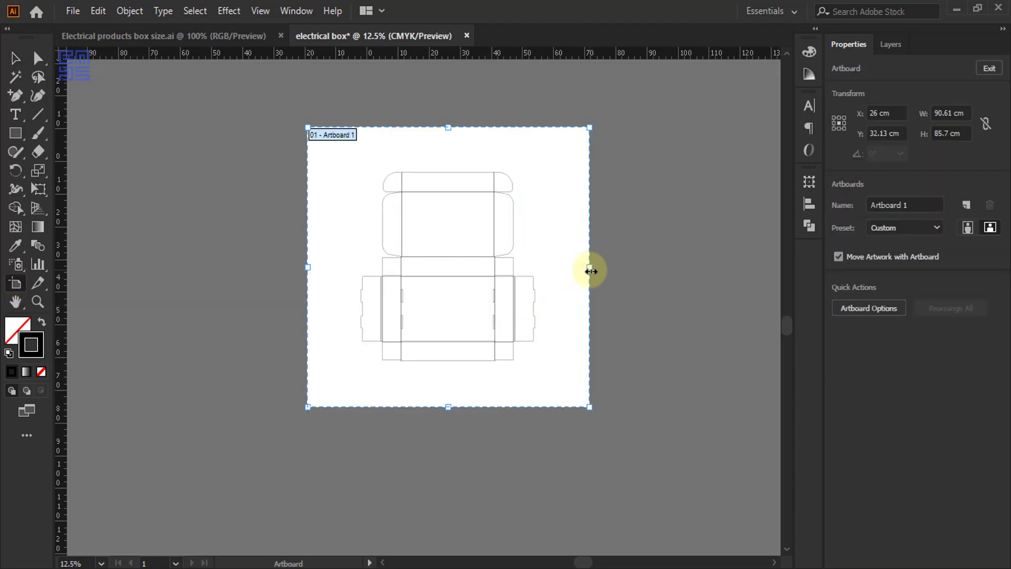
drag(588, 268, 547, 274)
drag(448, 128, 451, 162)
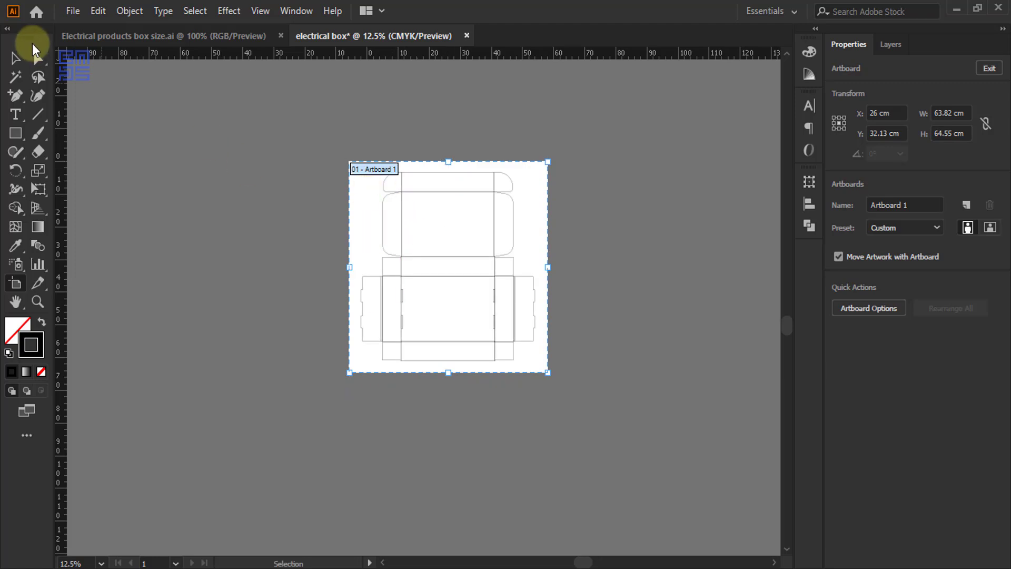
click(18, 58)
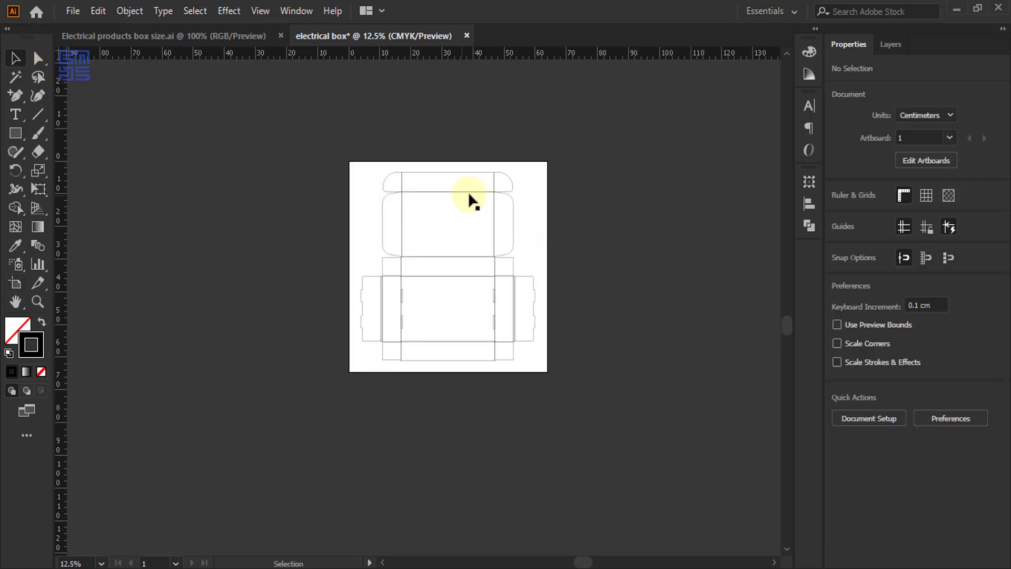
Ungroup the complete dieline into separate paths and deselect it
click(488, 191)
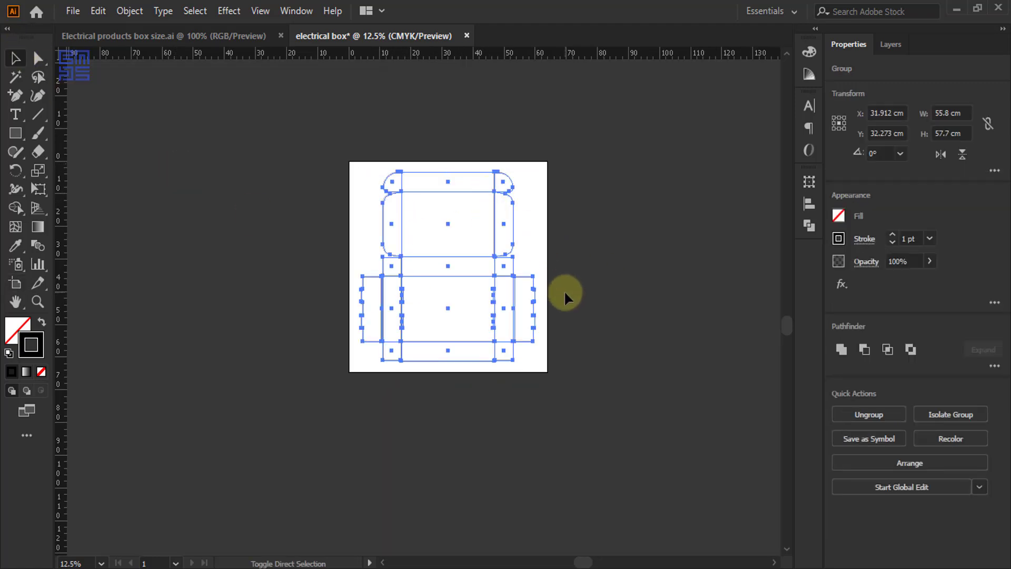
key(ctrl+shift+g)
click(593, 304)
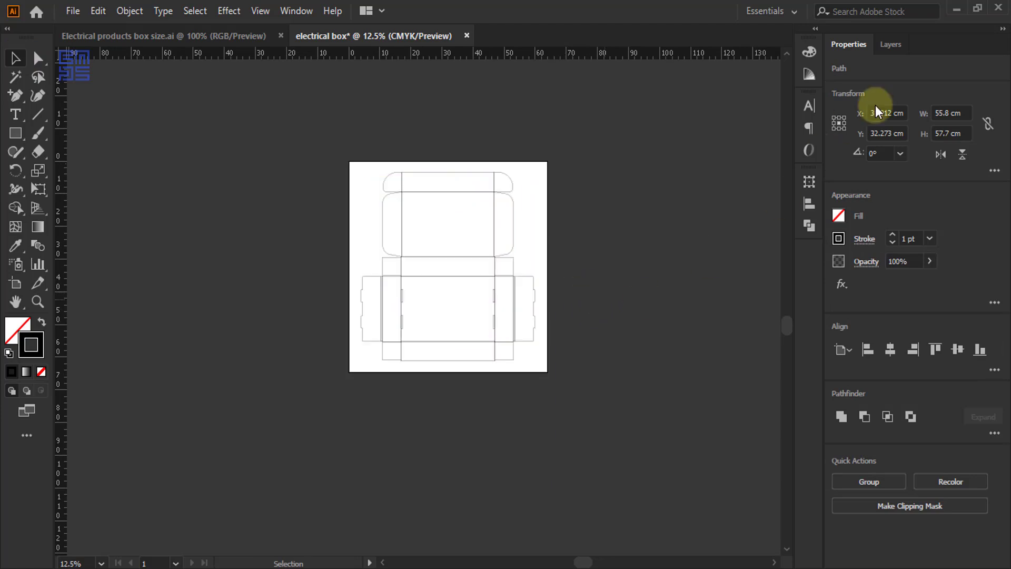
Create a new layer above Layer 1 and name it "crease line"
click(892, 43)
click(966, 560)
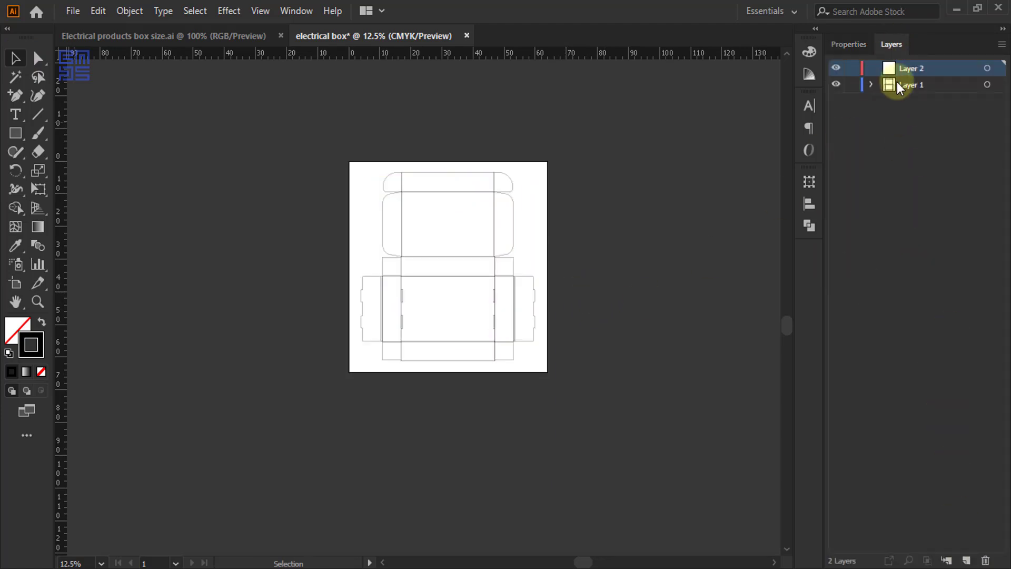
double_click(914, 69)
key(BackSpace)
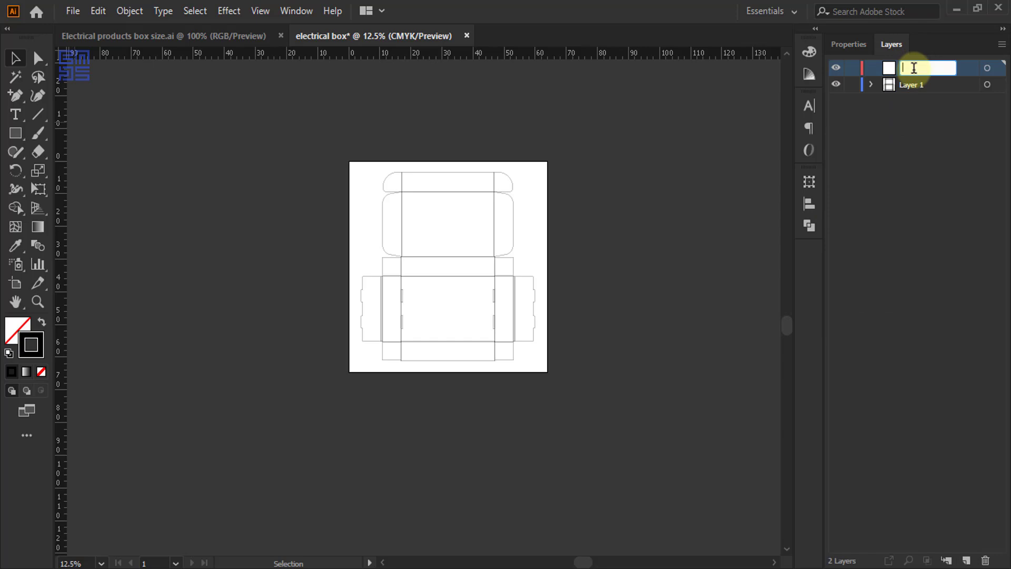
text(crease line)
key(Return)
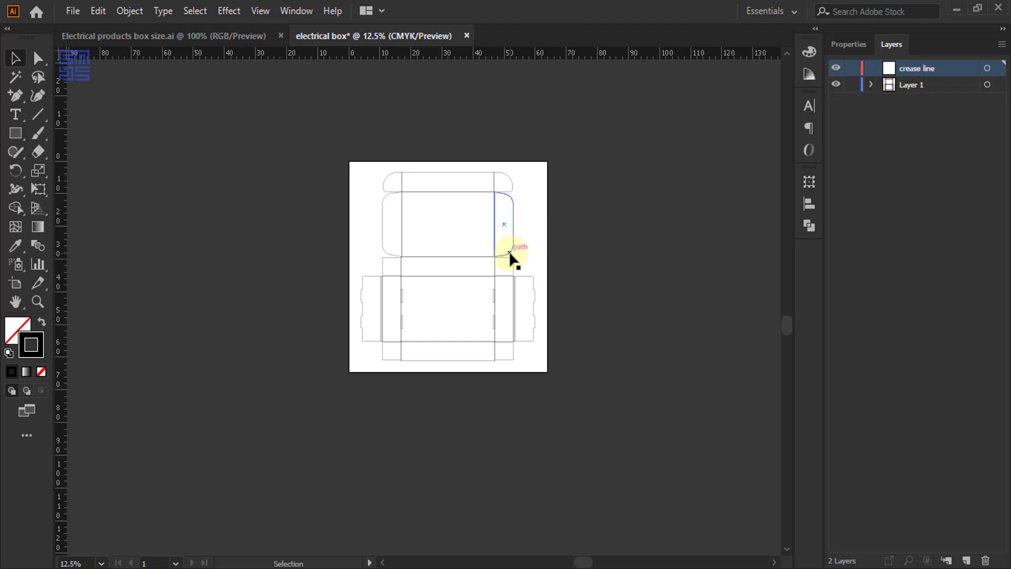
Examine the lid folds, side flaps and inner walls in the reference box photo, and return to the electrical box dieline
click(220, 34)
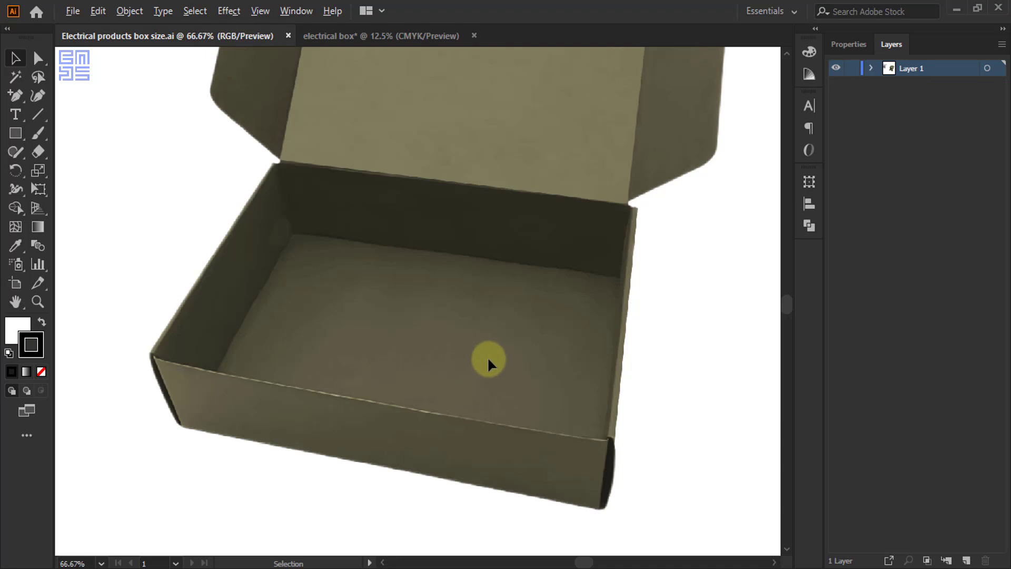
scroll(488, 356, down, 1)
scroll(407, 251, up, 2)
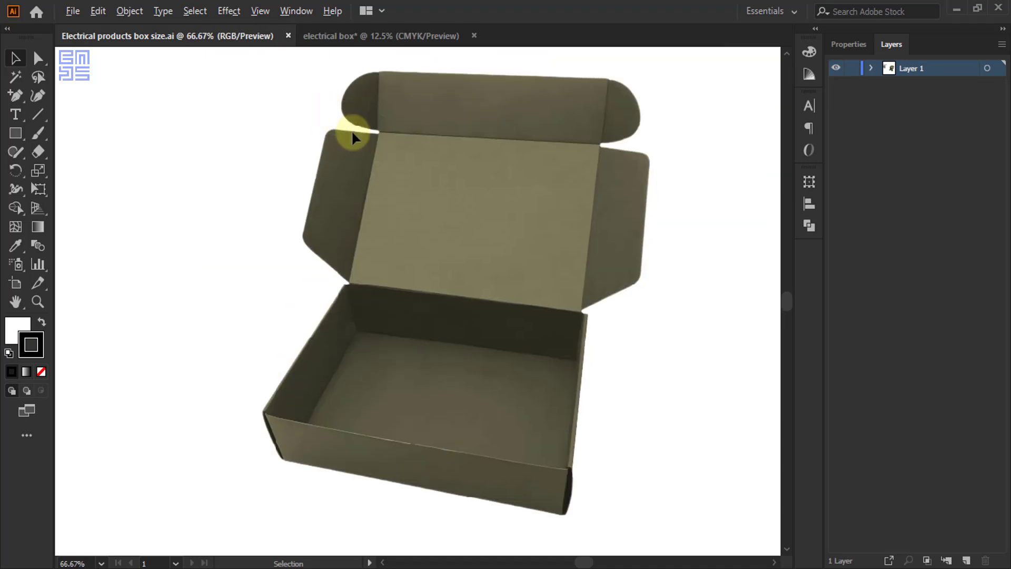
scroll(352, 133, up, 2)
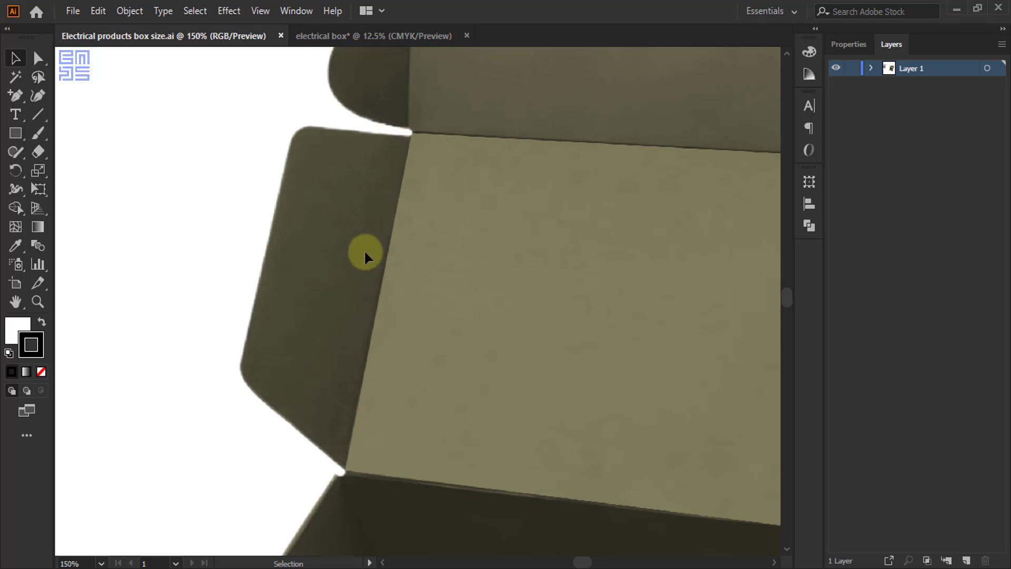
scroll(372, 215, down, 2)
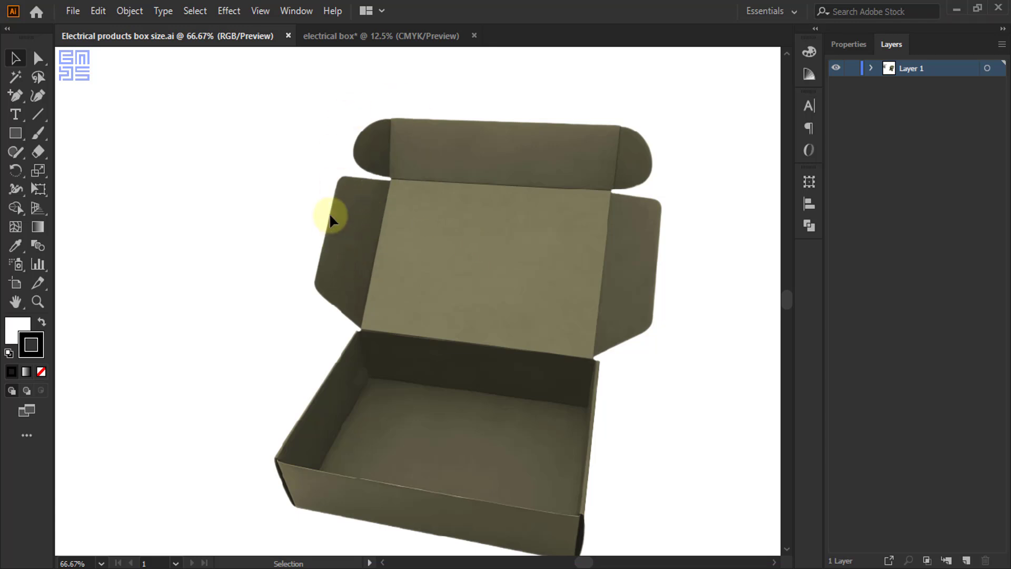
scroll(331, 217, up, 1)
scroll(372, 156, down, 1)
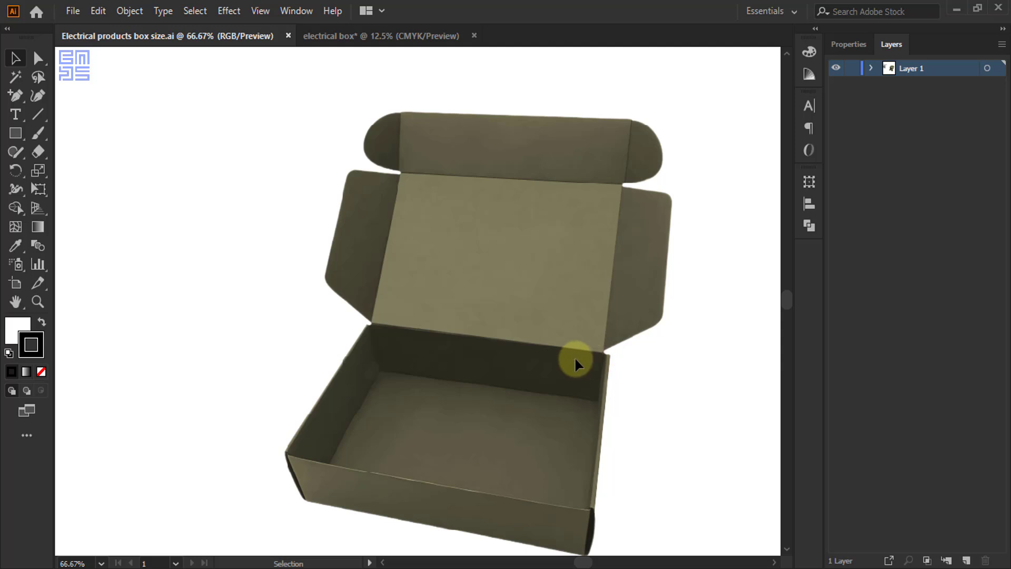
scroll(354, 492, up, 2)
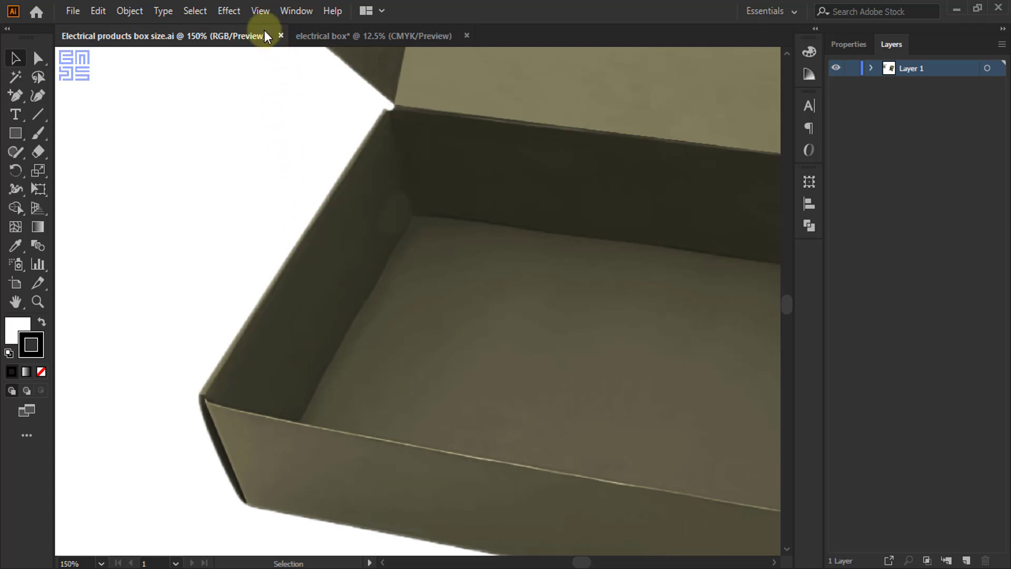
click(323, 35)
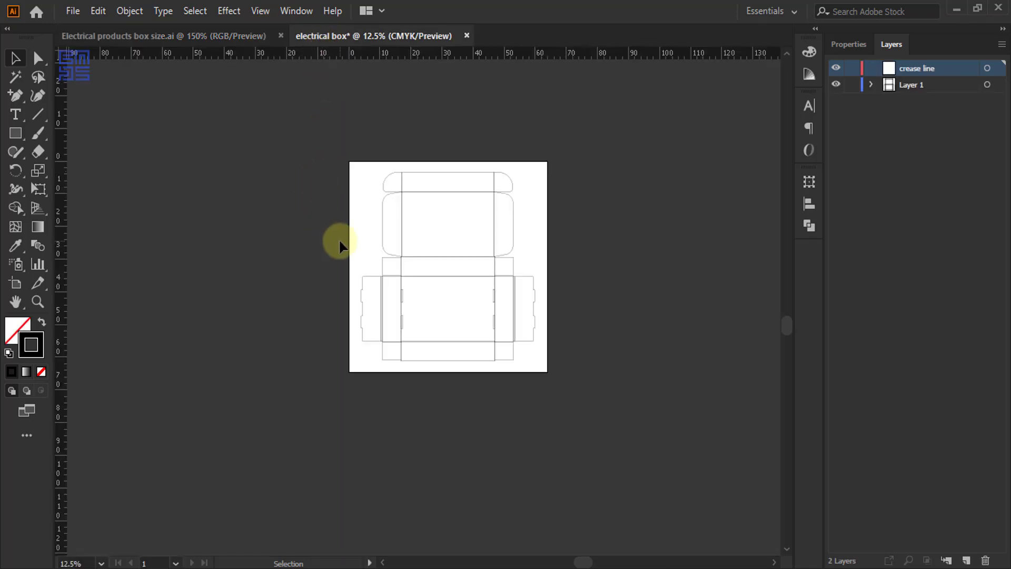
Select only the vertical crease segments crossing the top tuck flap, the lid panel and the back wall with Direct Selection
scroll(457, 227, up, 1)
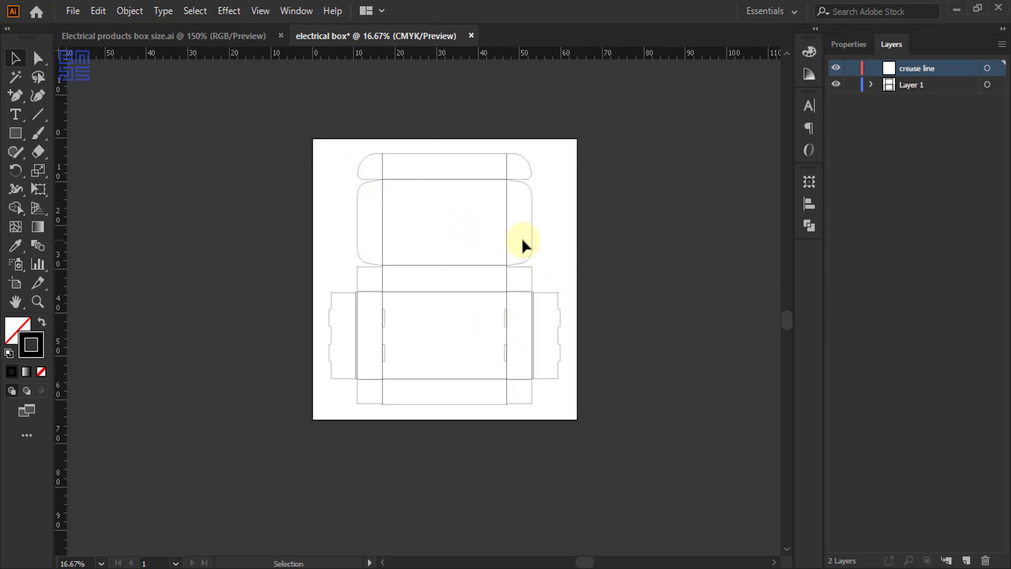
scroll(520, 236, up, 1)
scroll(339, 125, up, 1)
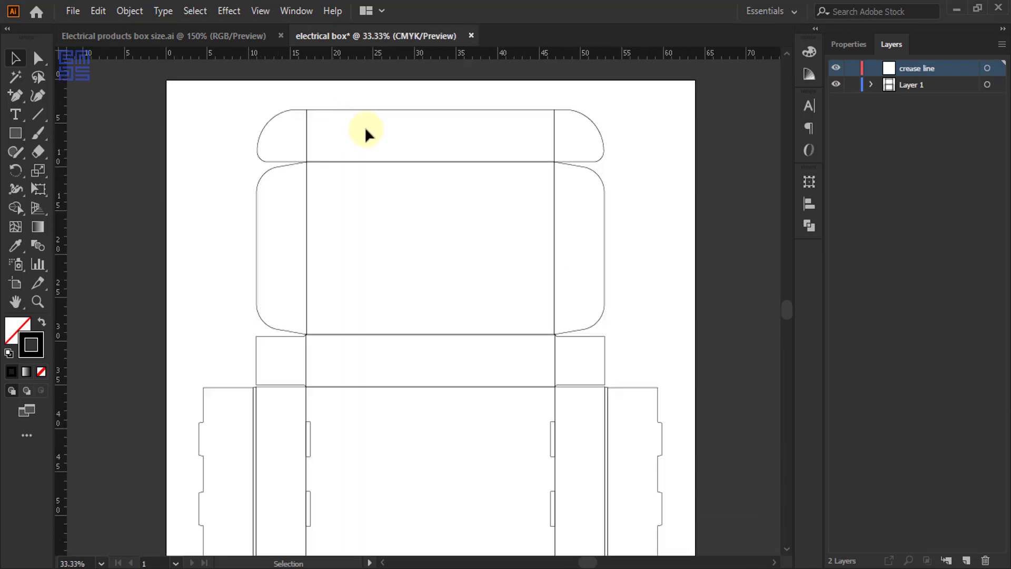
scroll(295, 125, up, 2)
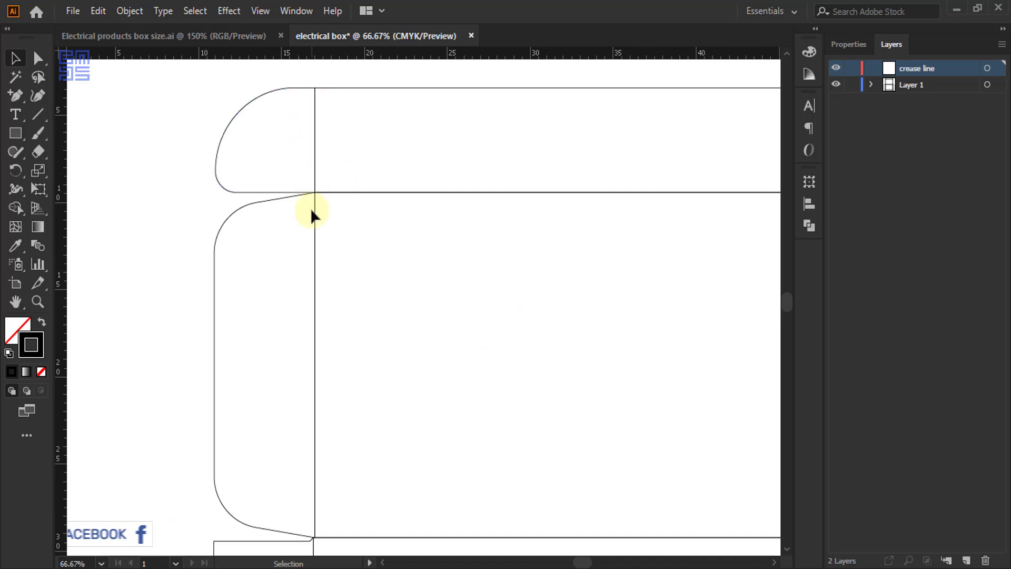
scroll(327, 139, down, 1)
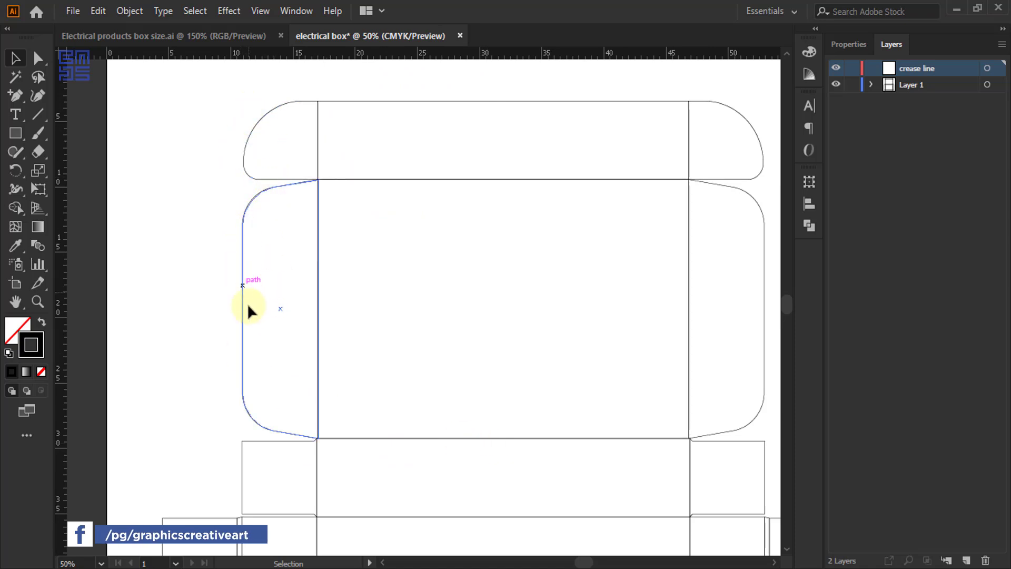
scroll(253, 183, down, 1)
click(38, 58)
key(alt)
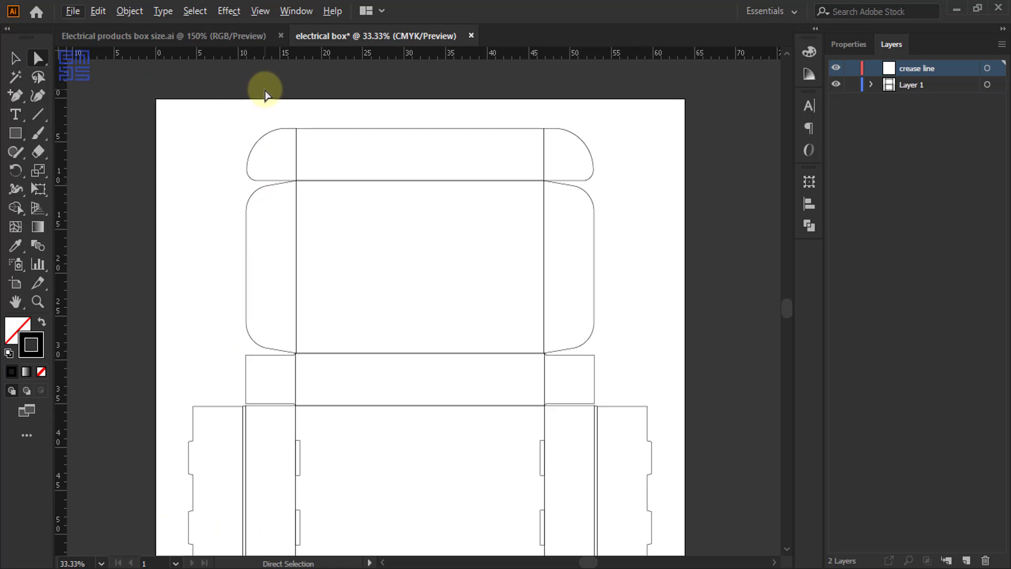
scroll(413, 106, down, 1)
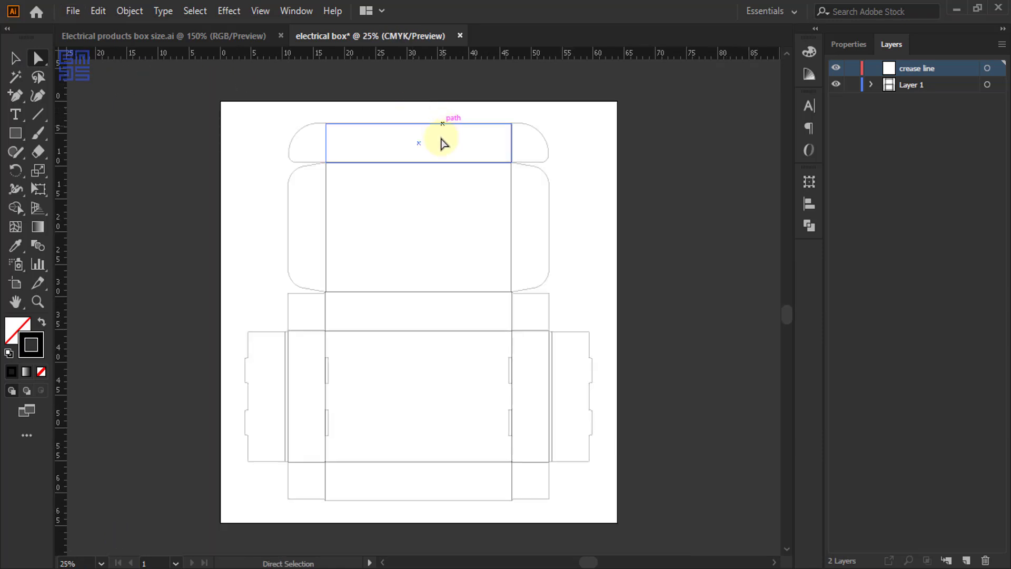
drag(317, 140, 530, 153)
drag(316, 211, 529, 235)
drag(314, 306, 529, 324)
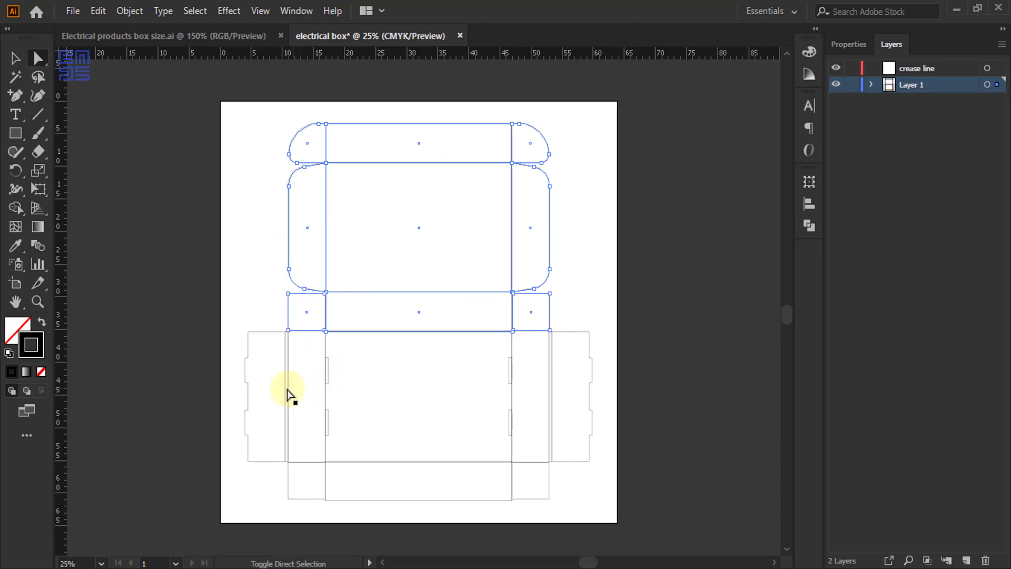
Add the vertical creases of the base, side walls and front wall, plus the horizontal creases between the central panels, to the selection
drag(277, 389, 563, 394)
drag(309, 476, 521, 487)
drag(383, 480, 388, 155)
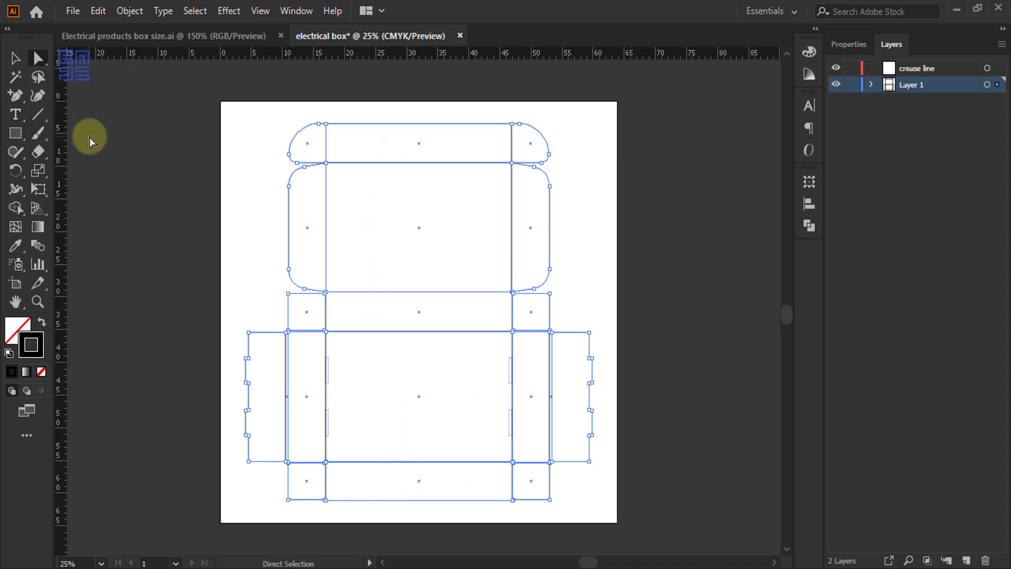
Copy the selected crease segments and paste them in place on the "crease line" layer
click(98, 11)
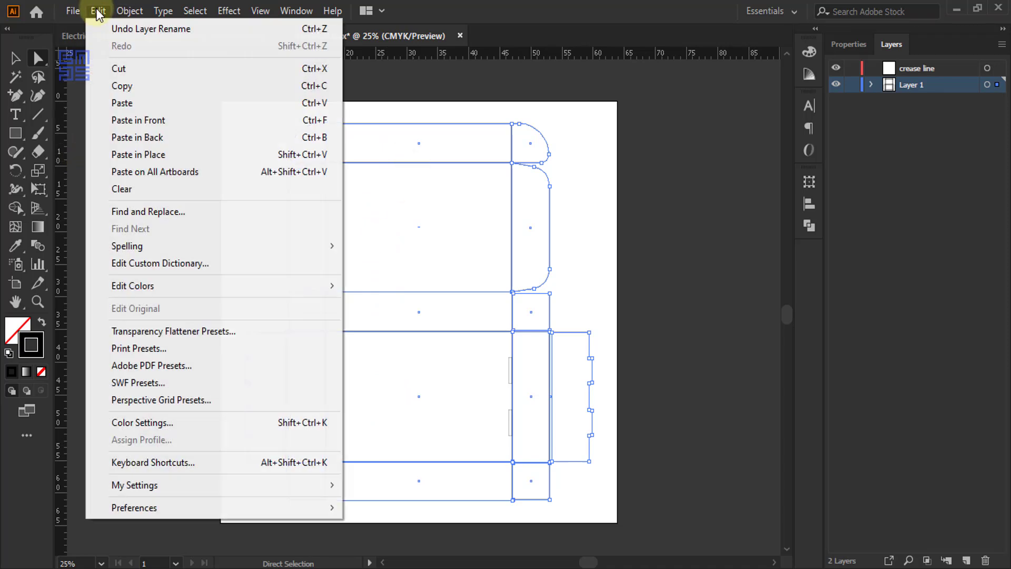
click(120, 89)
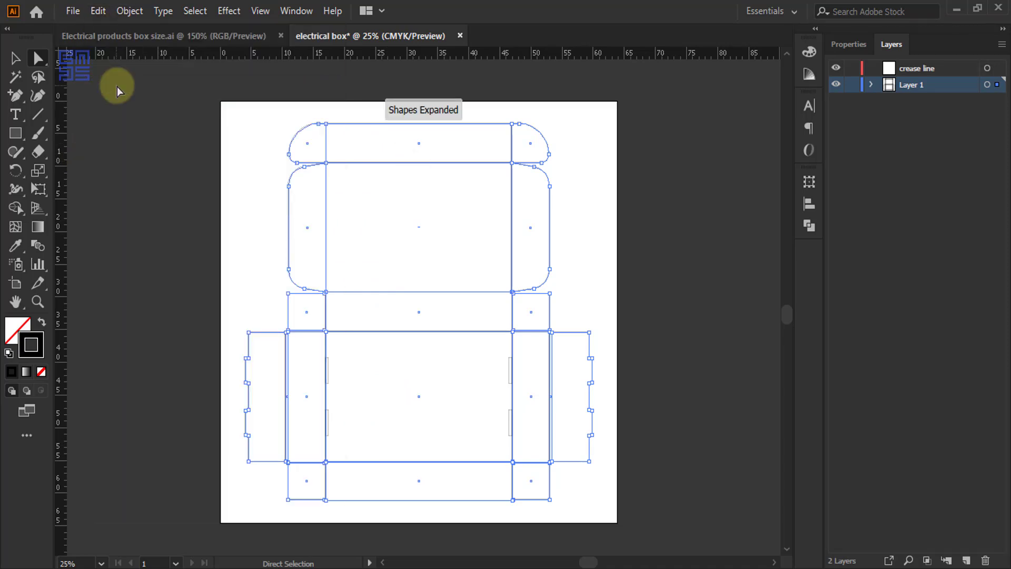
click(920, 70)
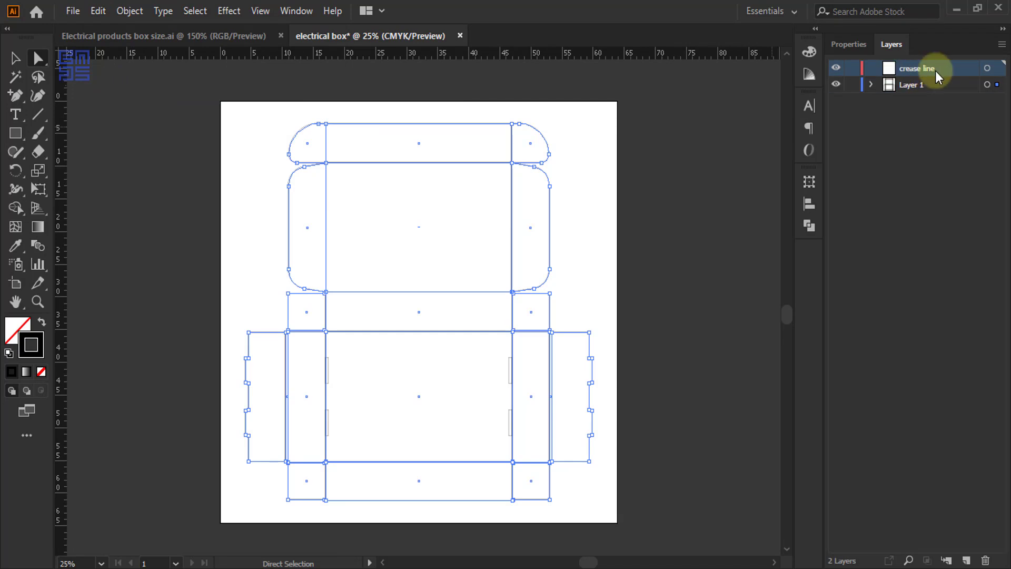
click(98, 12)
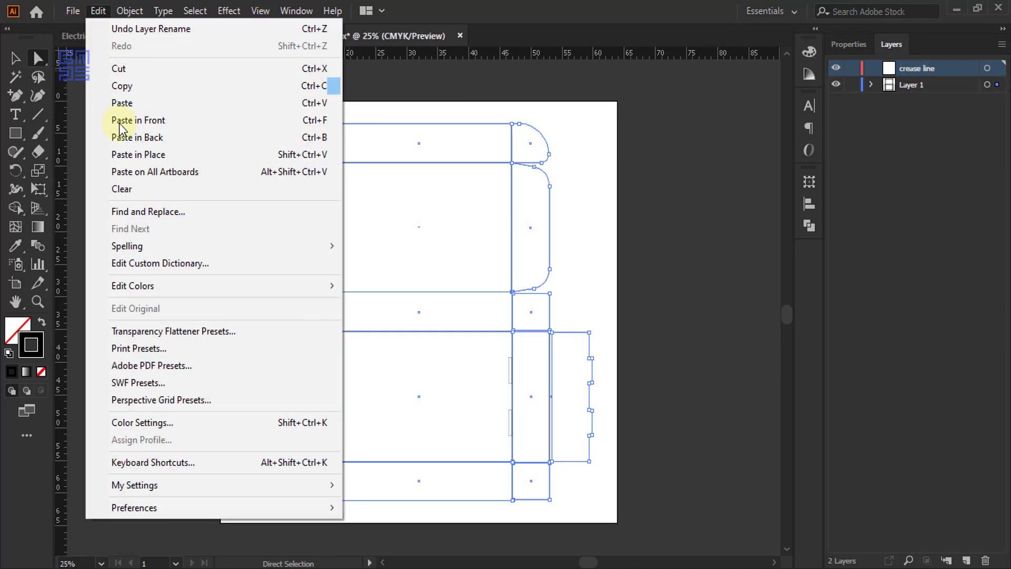
click(129, 156)
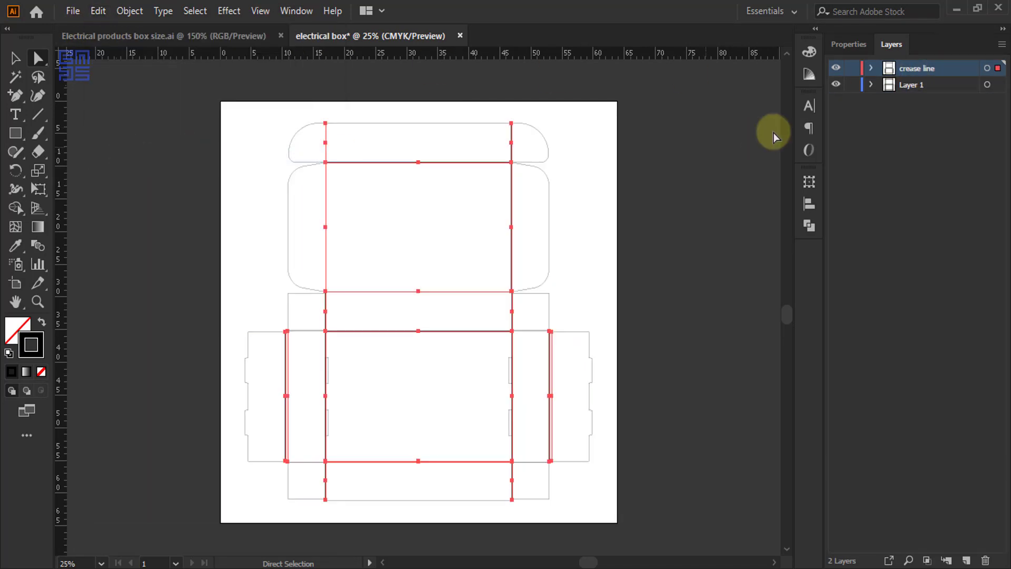
Switch the colour sliders to HSB and set the crease lines' stroke to blue with H 201.04, S 100 and B 100
click(814, 54)
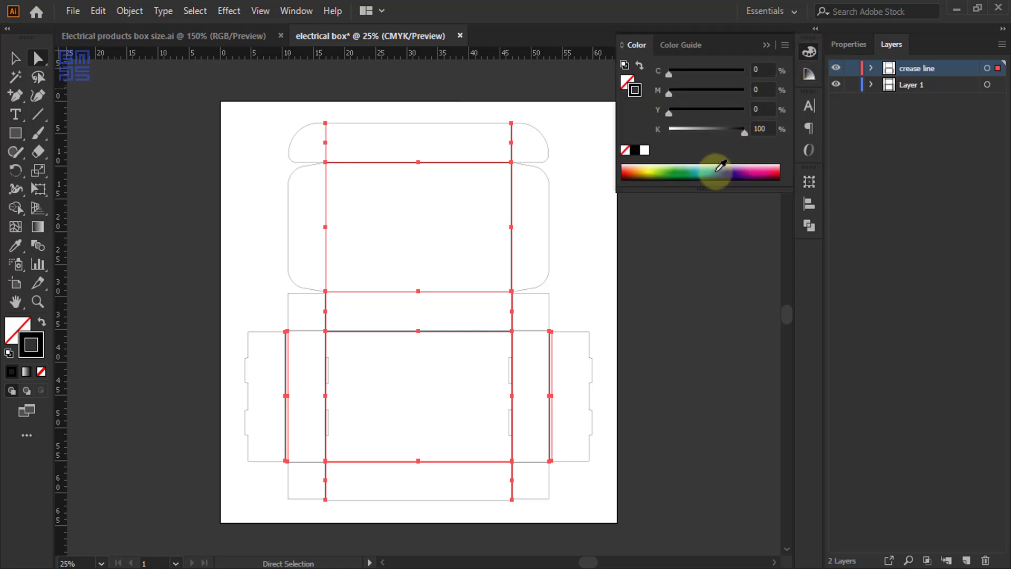
click(785, 44)
click(804, 105)
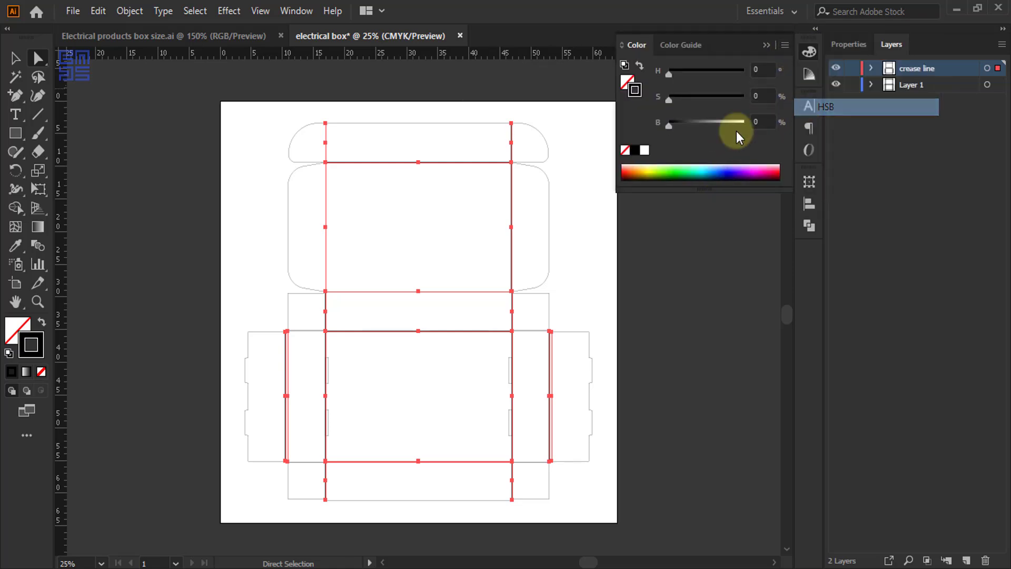
click(711, 171)
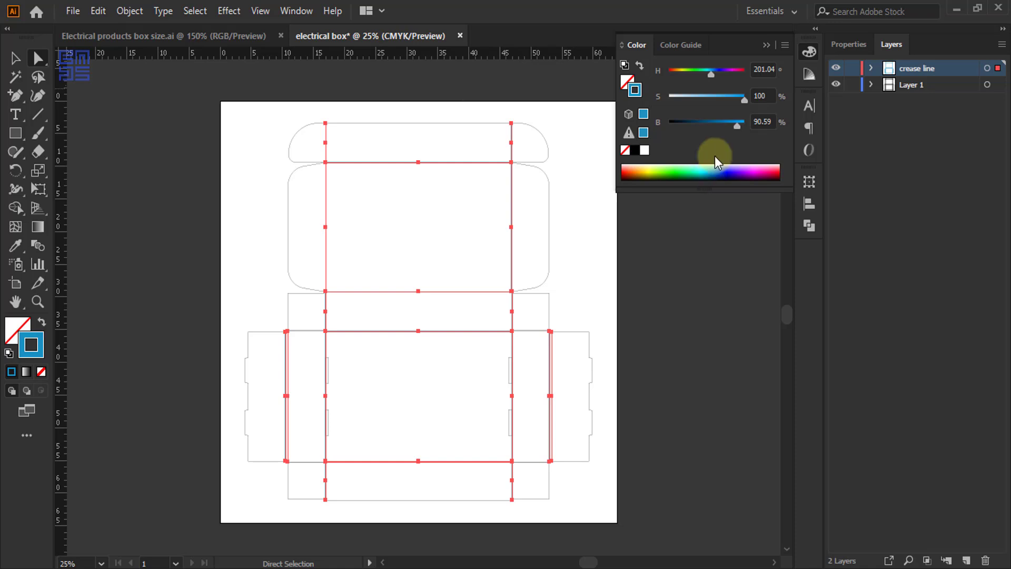
click(784, 46)
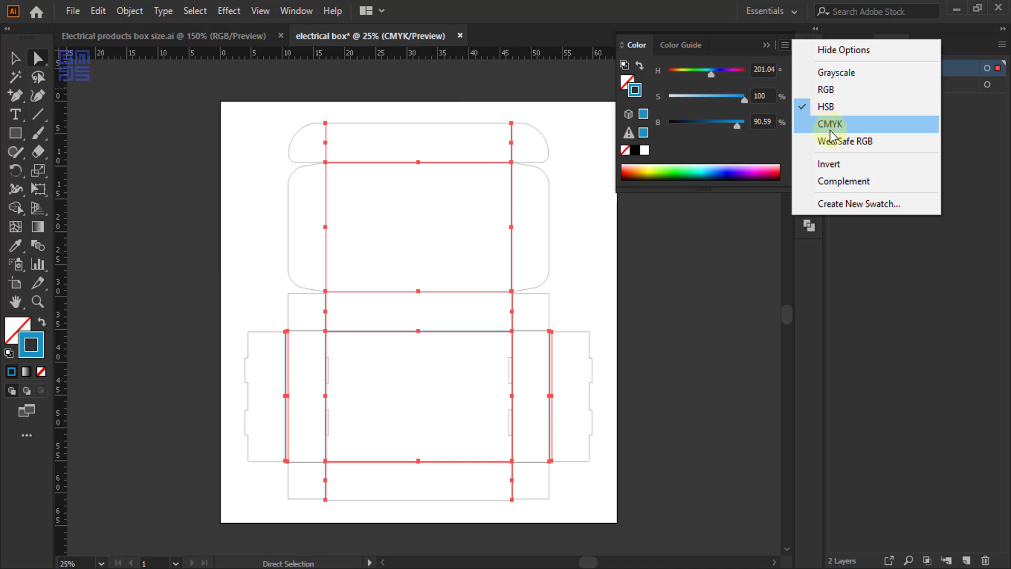
click(746, 147)
drag(737, 126, 805, 119)
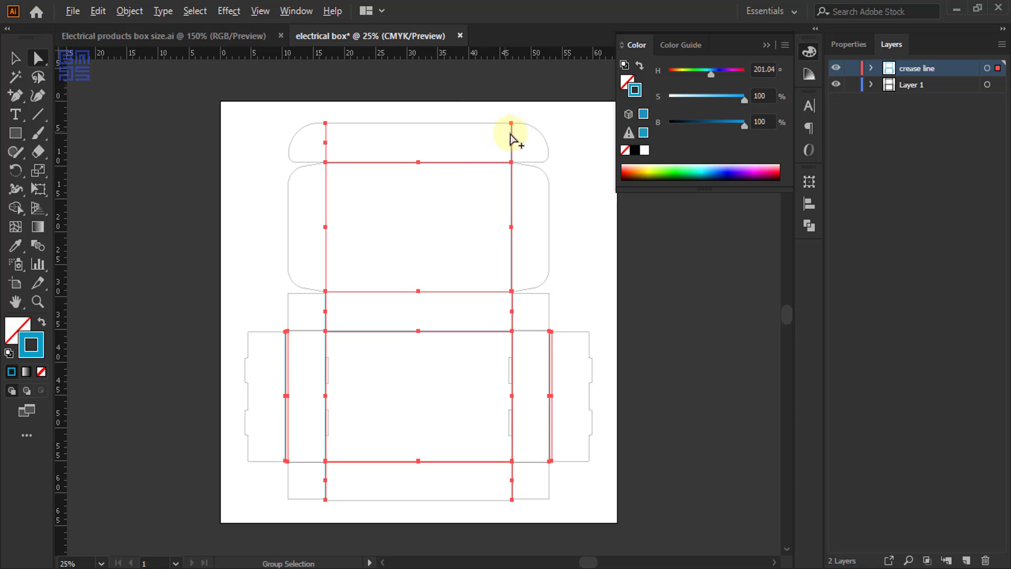
Make the crease lines' stroke a dashed line with a 5 pt dash
scroll(510, 135, up, 2)
scroll(522, 153, up, 6)
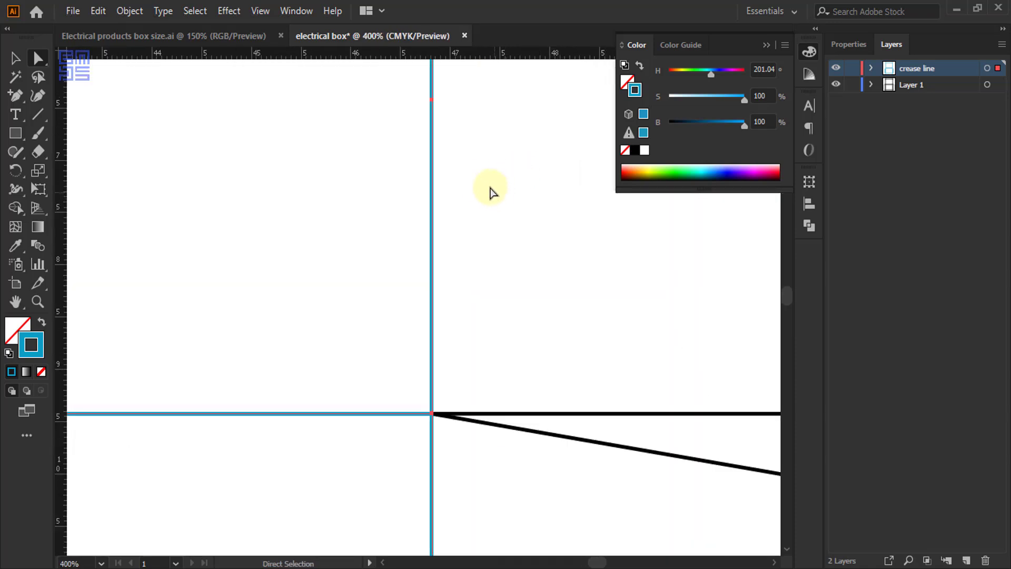
scroll(428, 184, up, 2)
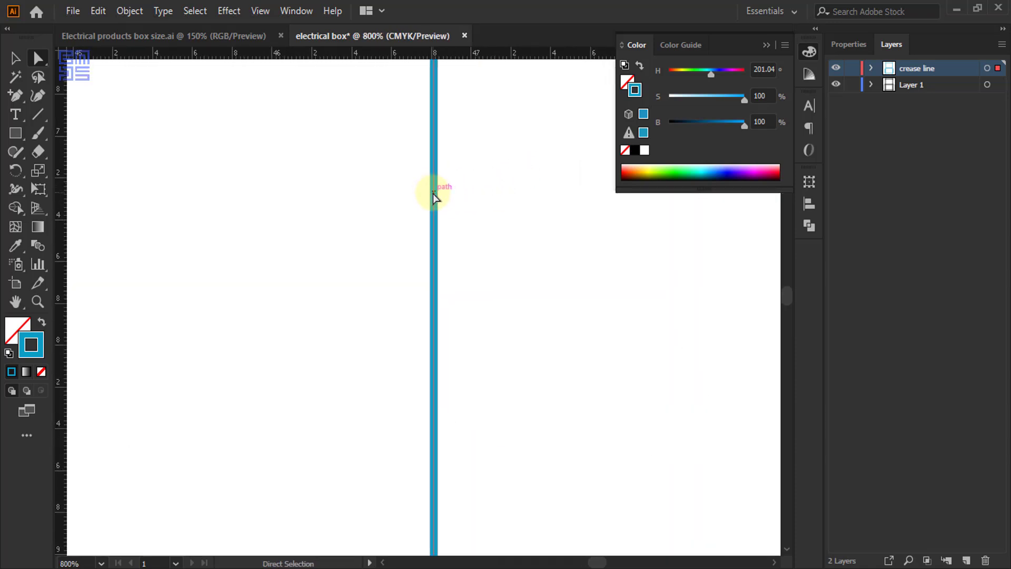
click(846, 45)
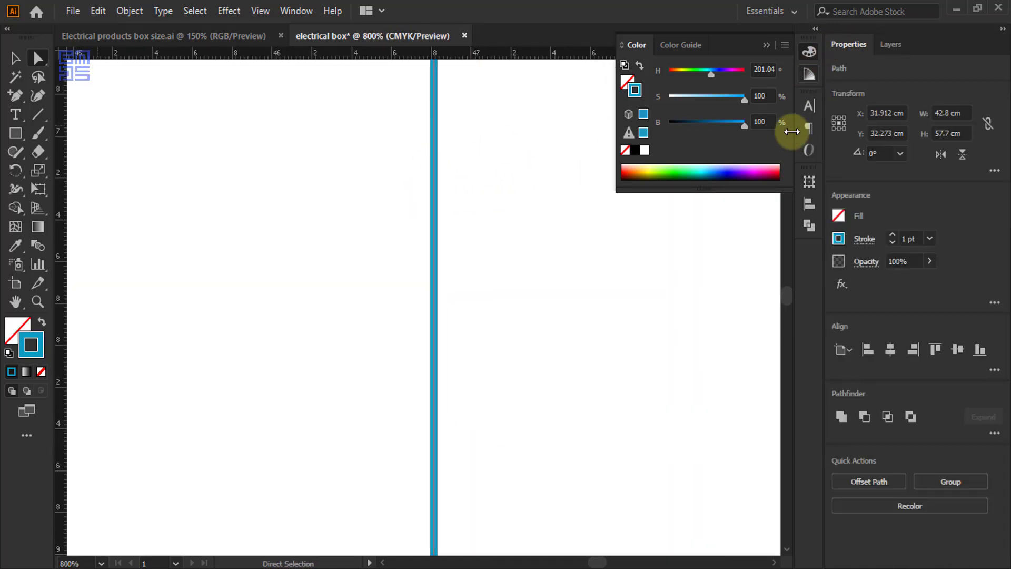
click(864, 239)
click(715, 348)
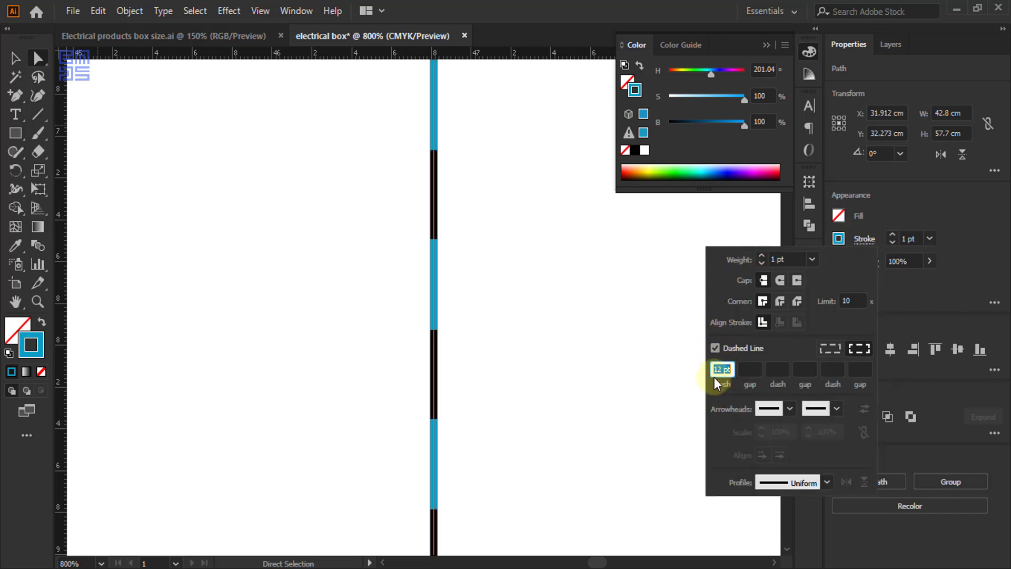
drag(723, 369, 669, 362)
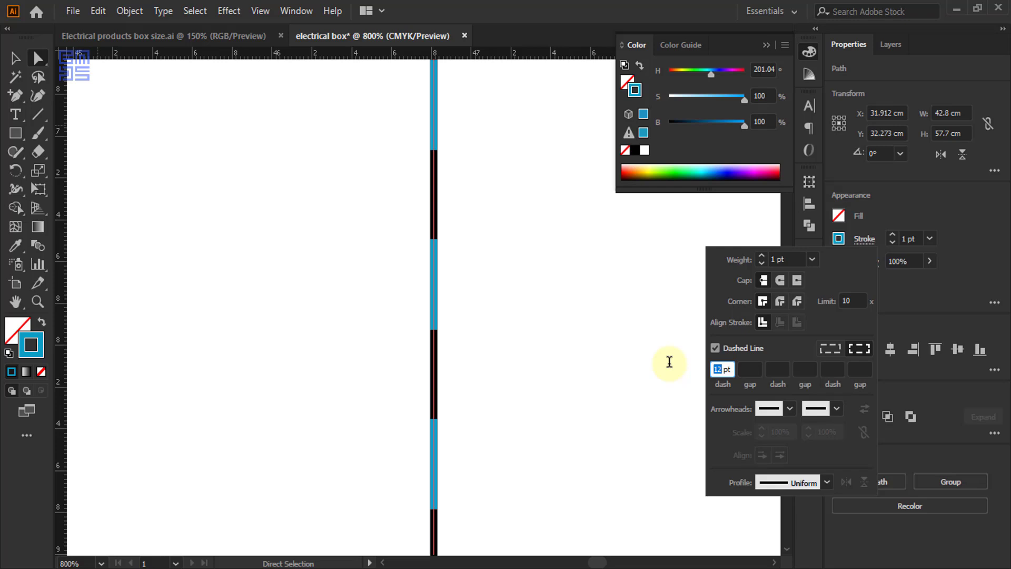
text(5)
key(Return)
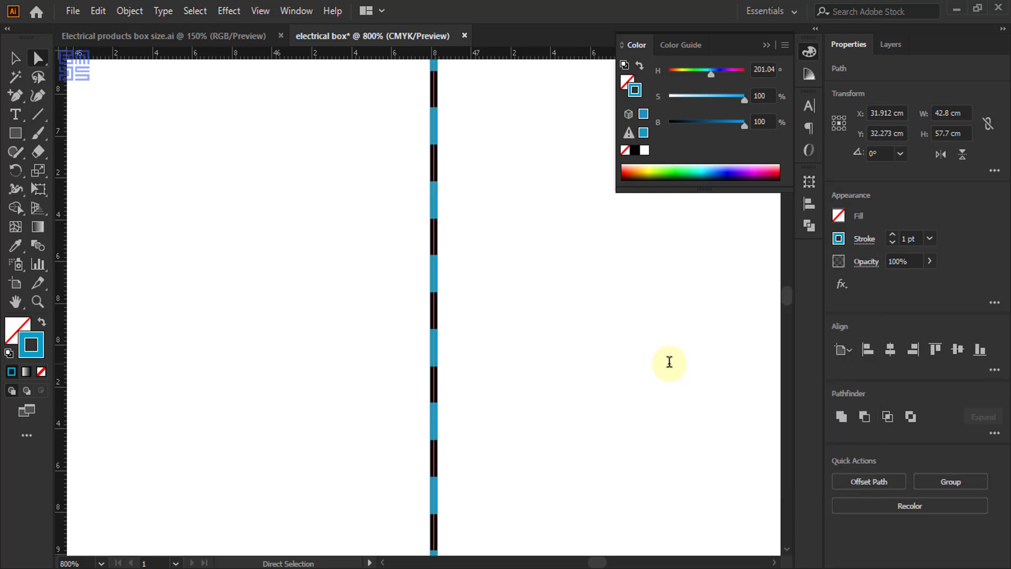
click(767, 44)
scroll(475, 120, down, 3)
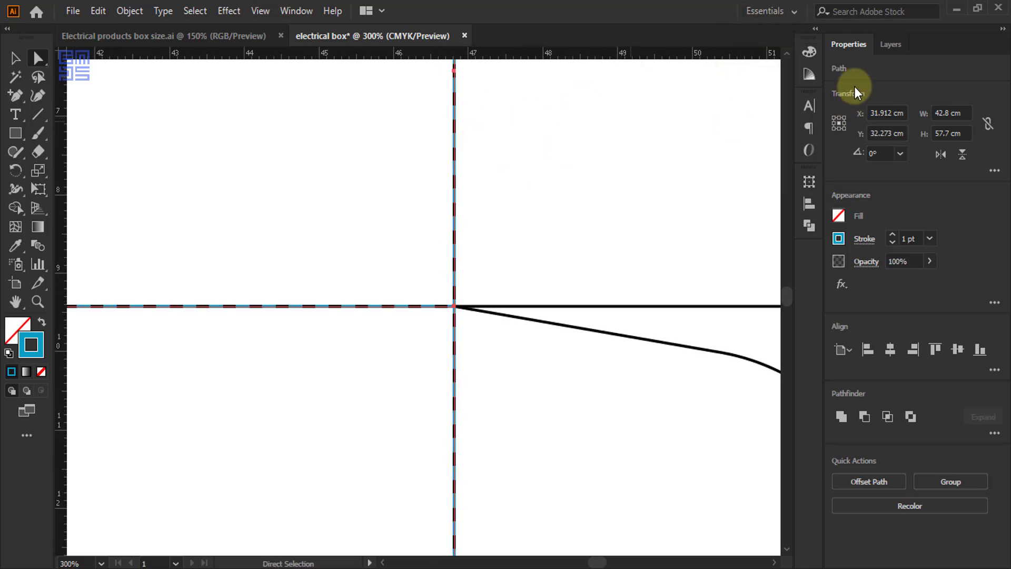
Hide the "crease line" layer and create a new layer named "bleed" above it
click(891, 44)
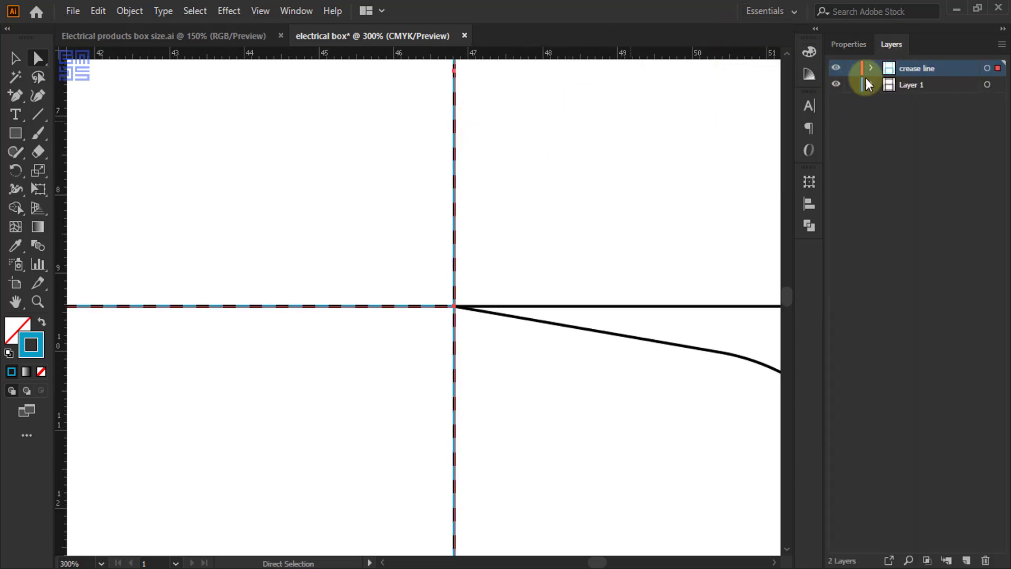
click(837, 69)
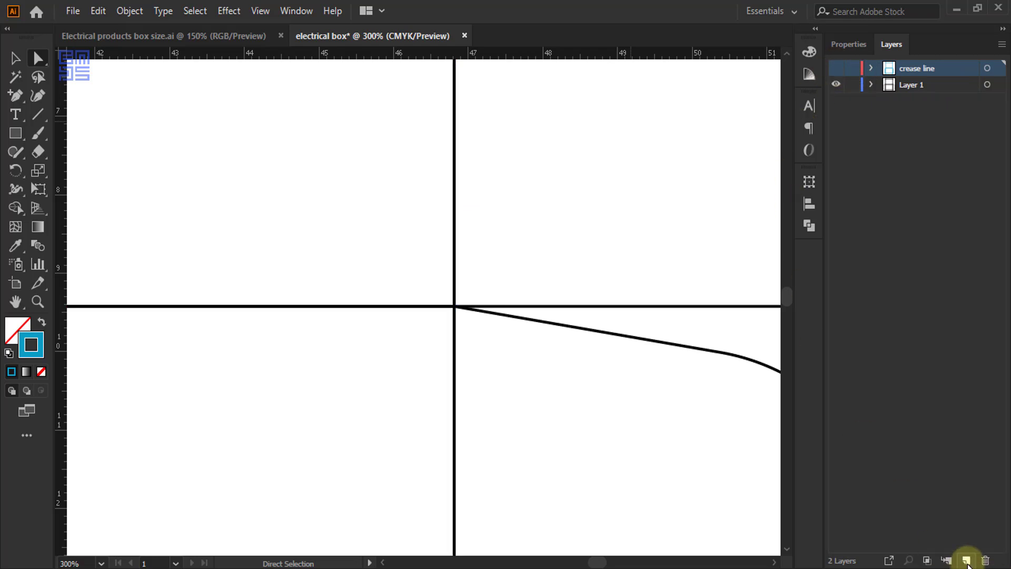
click(966, 560)
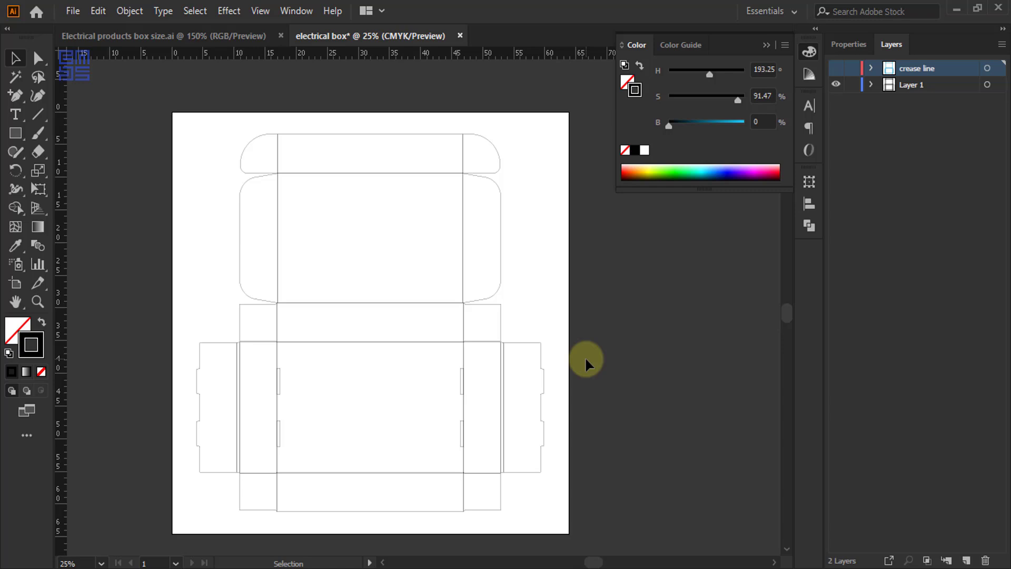
click(966, 560)
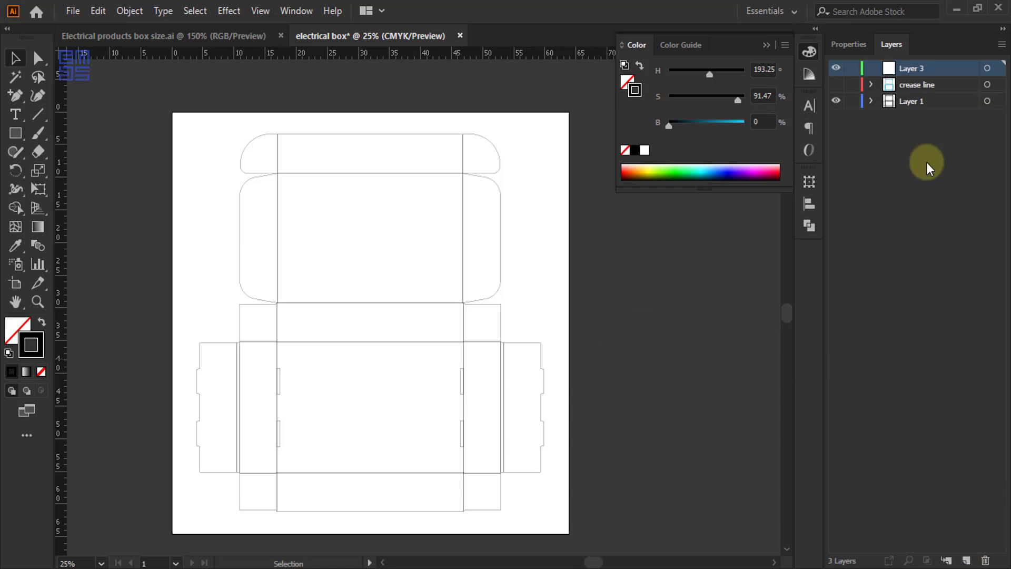
double_click(912, 68)
key(BackSpace)
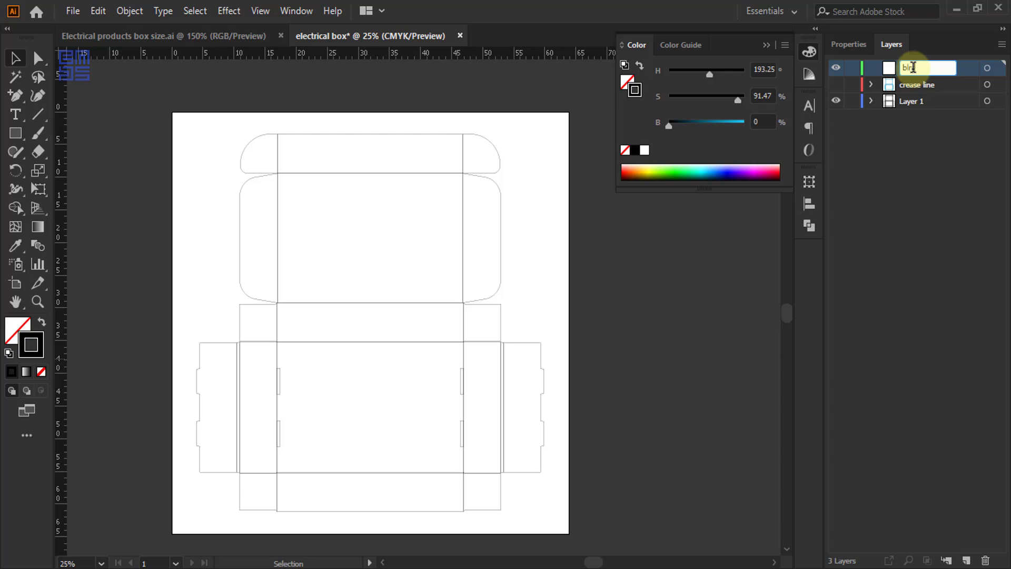
text(bleed)
key(Return)
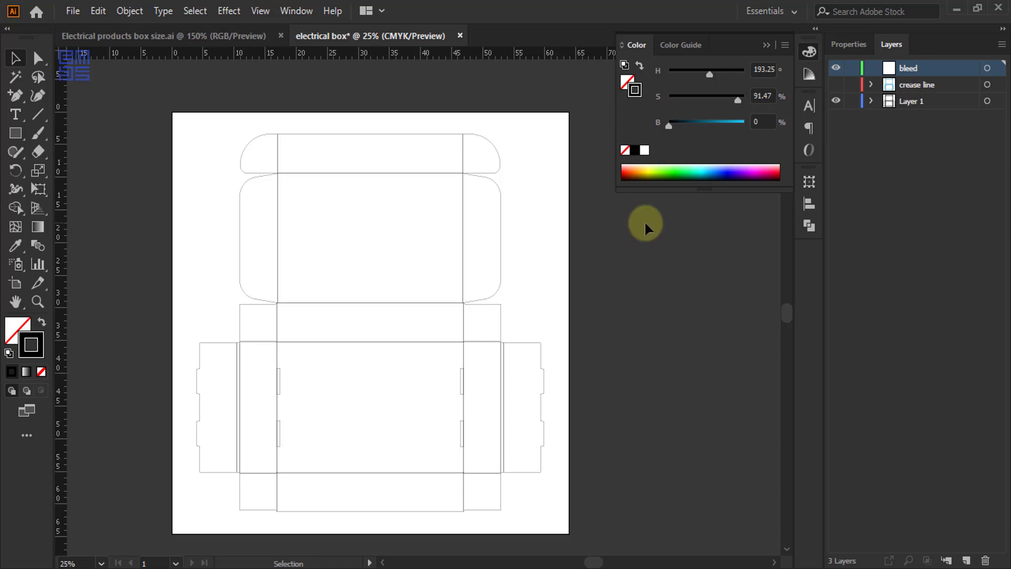
Select all the dieline shapes and leave the four small slot rectangles out of the selection
click(457, 168)
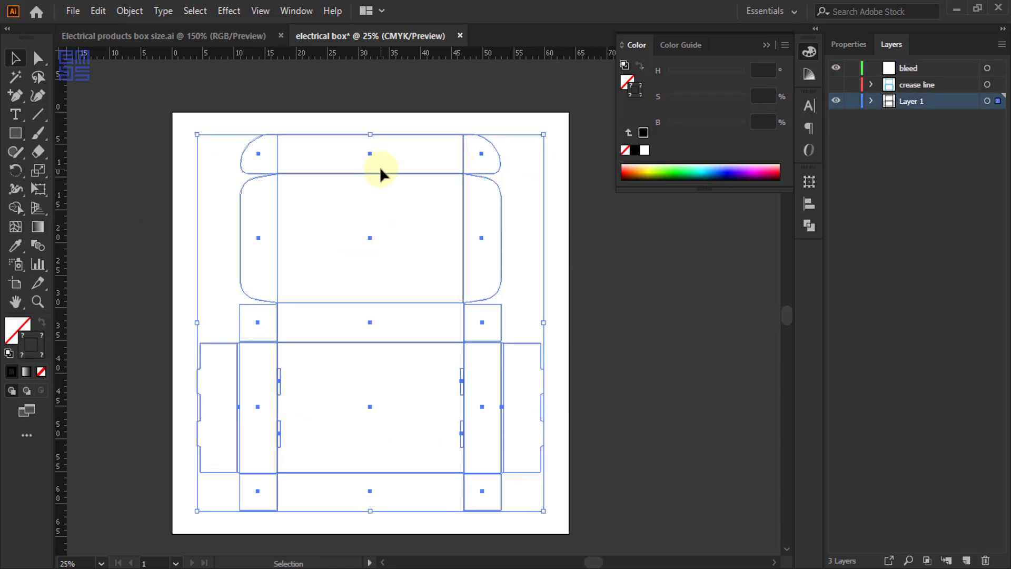
scroll(232, 390, down, 2)
scroll(286, 341, up, 2)
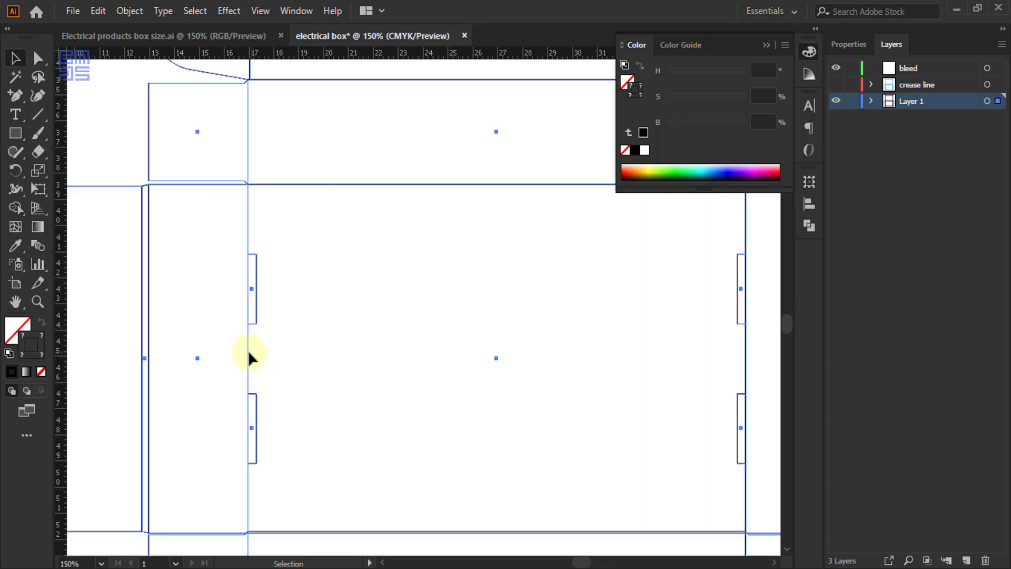
scroll(248, 349, up, 2)
scroll(318, 208, down, 1)
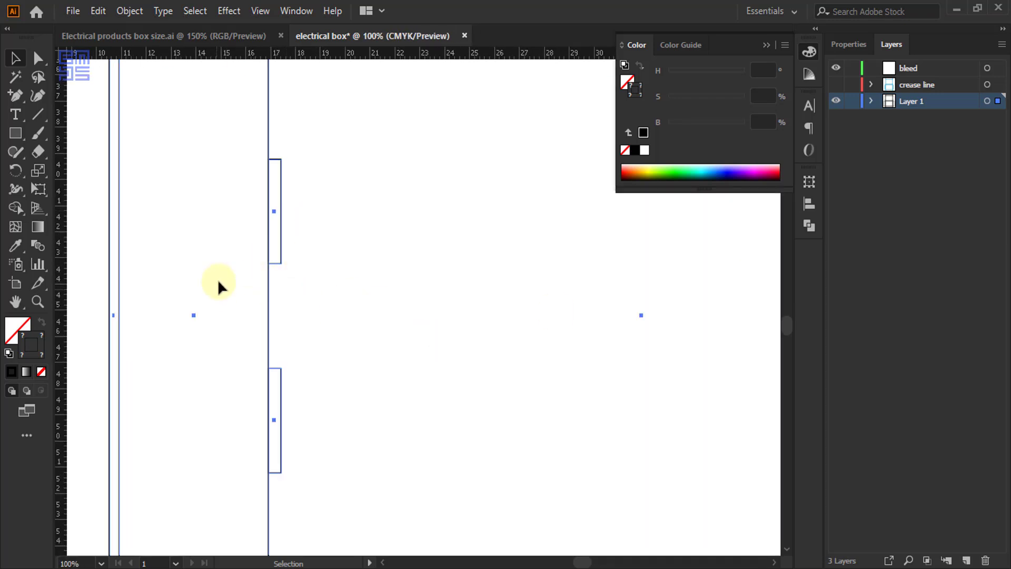
shift+click(275, 263)
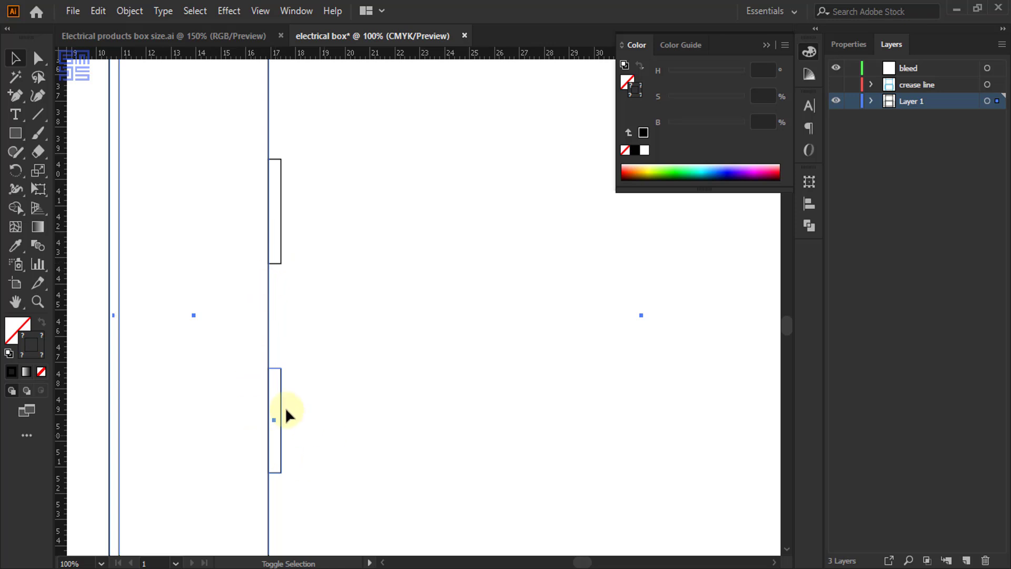
shift+click(281, 389)
scroll(105, 293, down, 2)
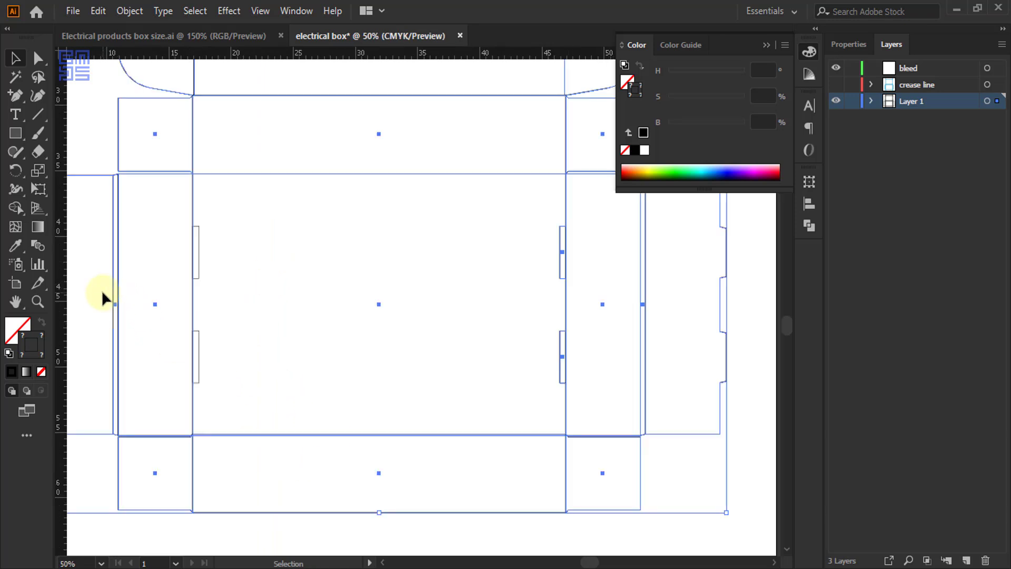
scroll(568, 270, up, 3)
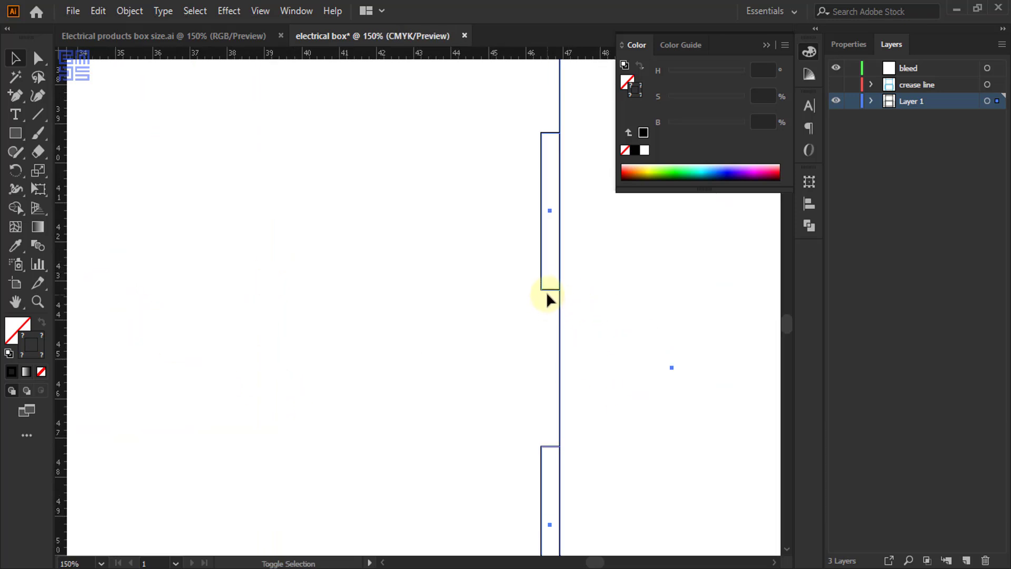
shift+click(546, 290)
scroll(461, 231, down, 3)
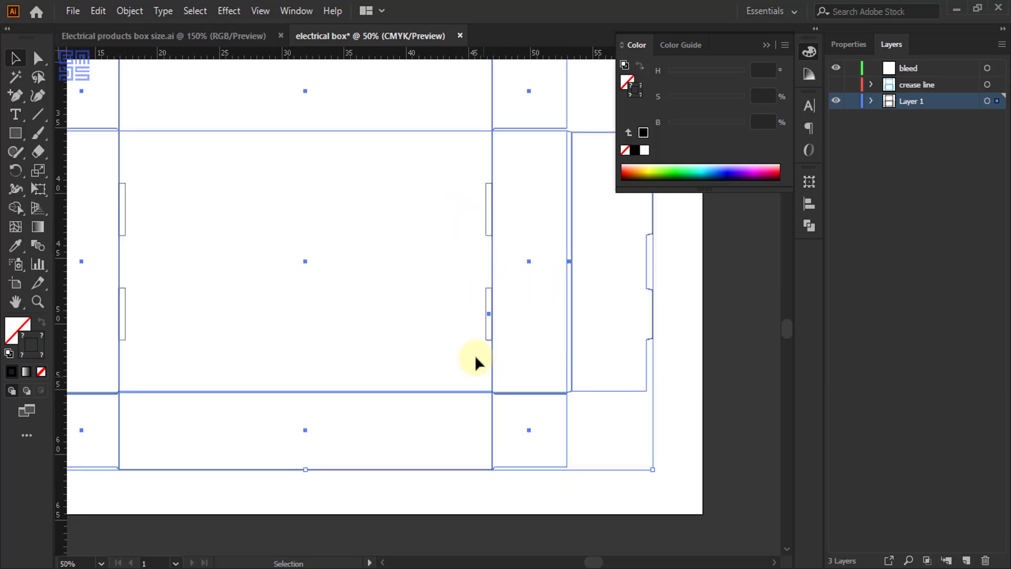
scroll(476, 355, up, 3)
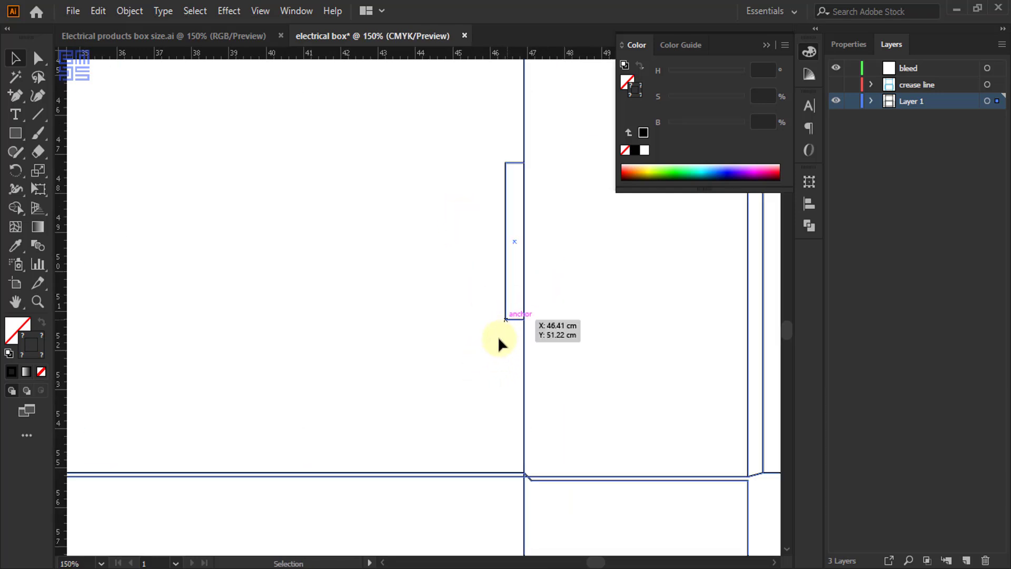
scroll(504, 380, down, 3)
scroll(501, 380, down, 2)
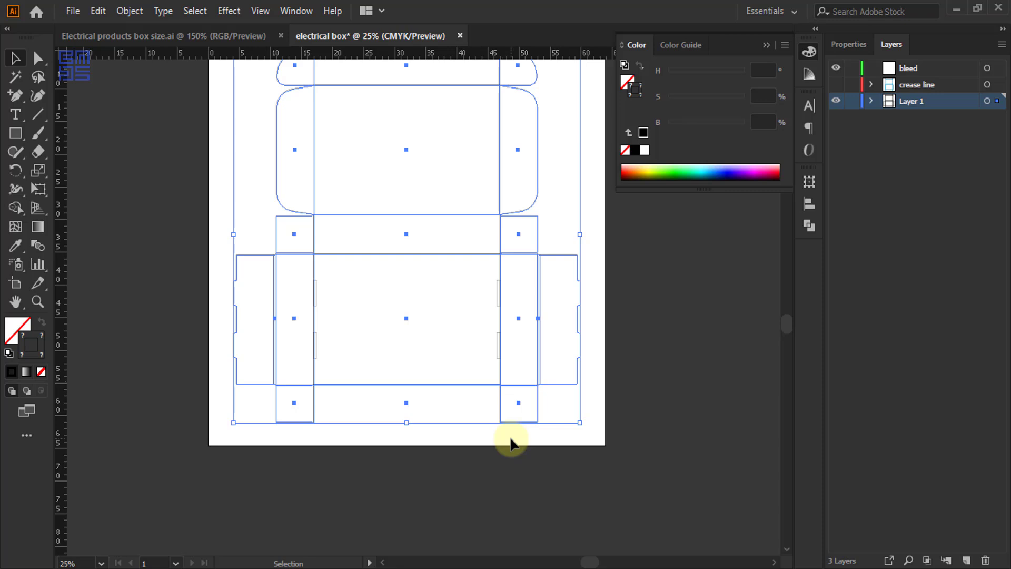
Try to unite the selected dieline shapes into a single outline with Pathfinder, leaving out the slots, and undo it
scroll(491, 455, up, 2)
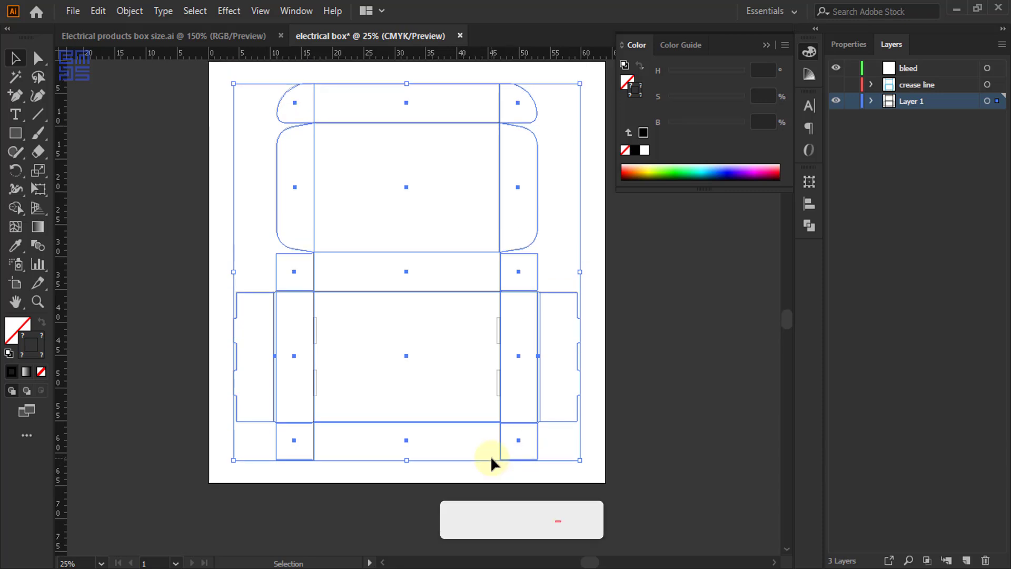
scroll(479, 442, down, 1)
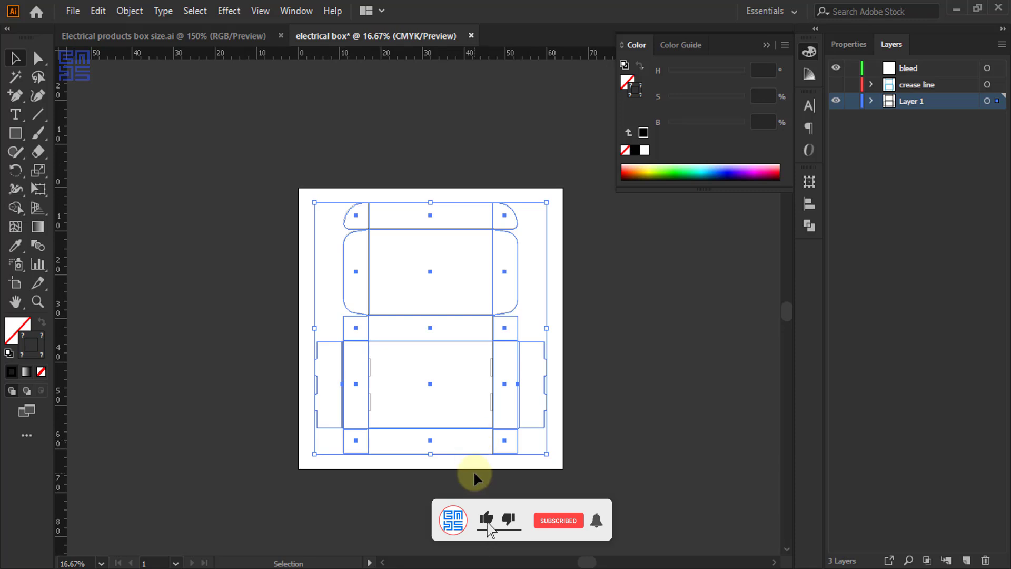
scroll(475, 470, up, 1)
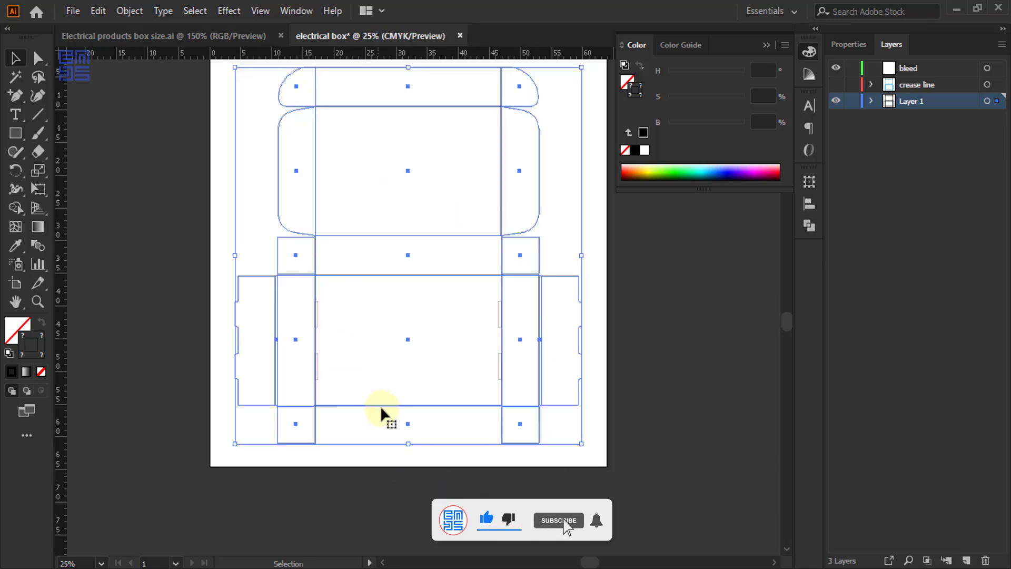
click(808, 223)
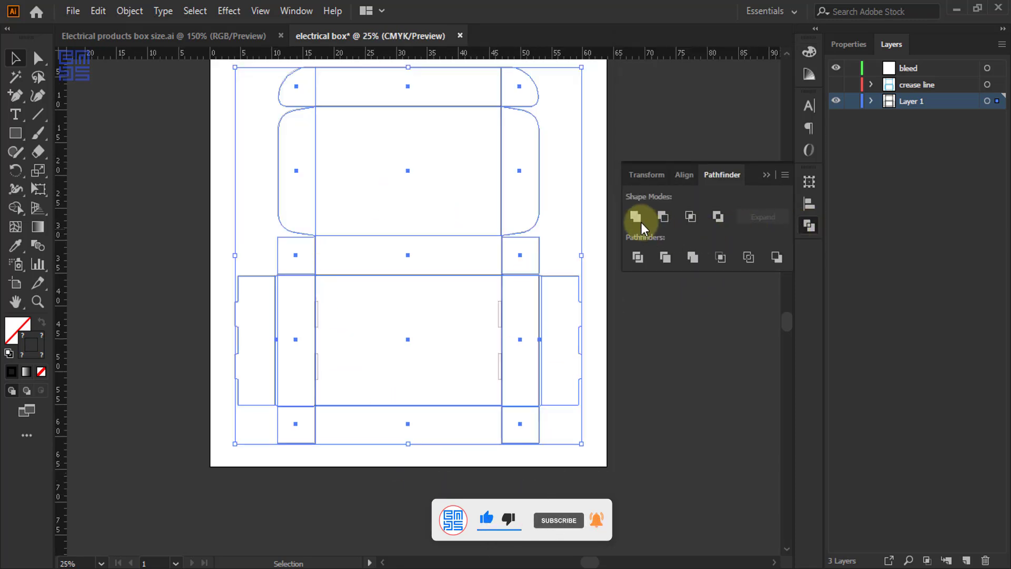
click(635, 216)
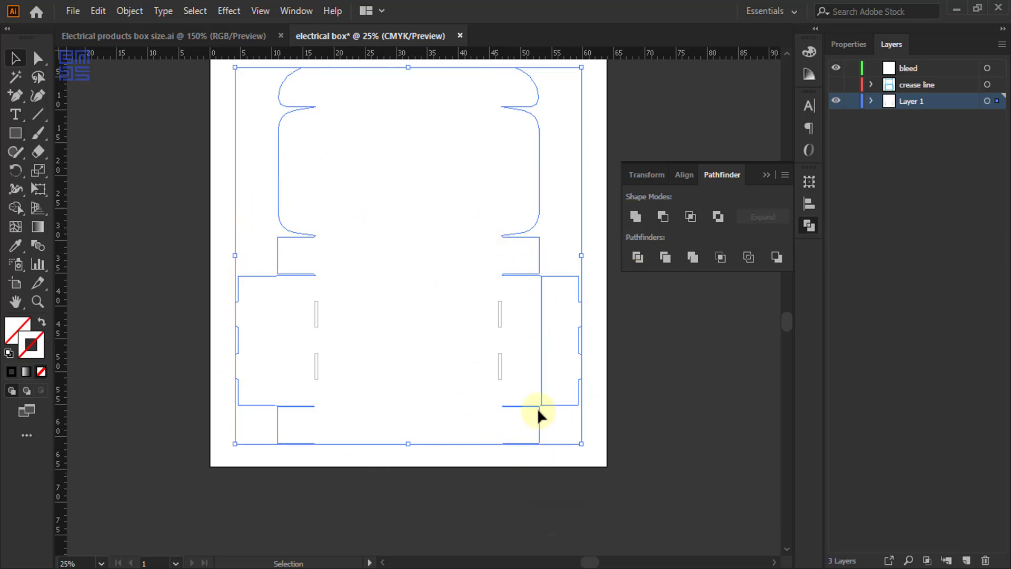
scroll(561, 390, up, 2)
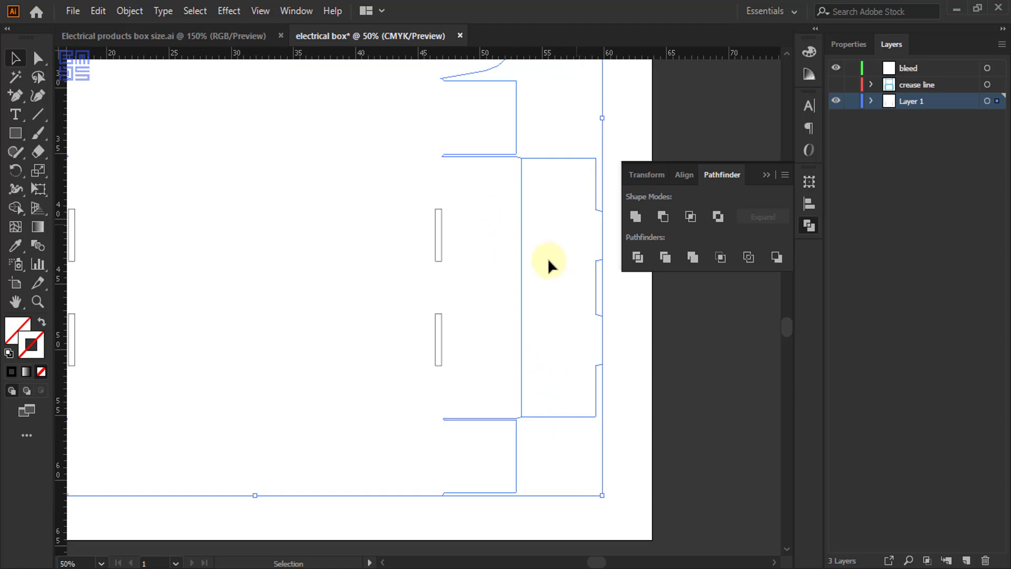
scroll(546, 393, down, 1)
key(a)
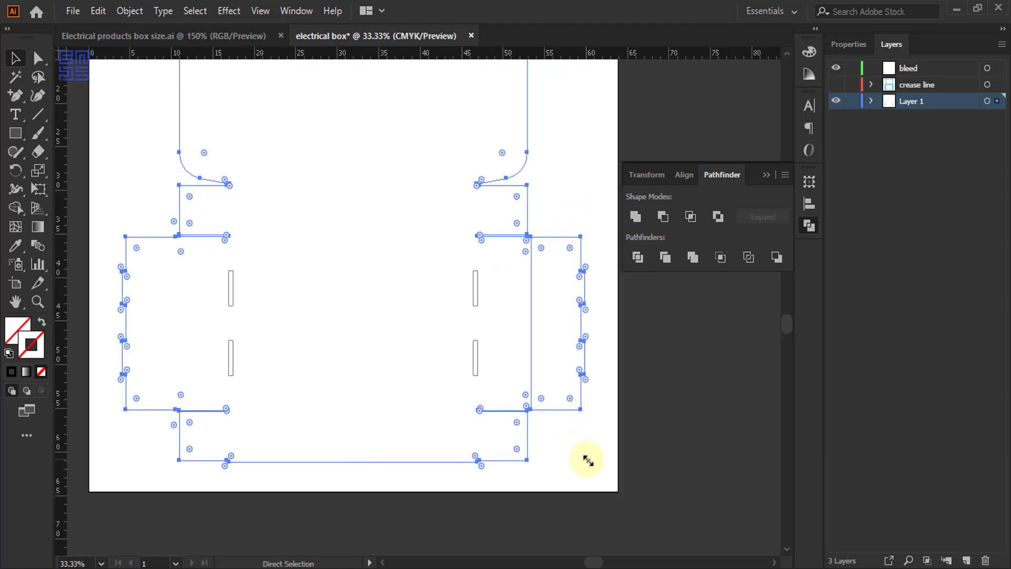
key(v)
key(ctrl+a)
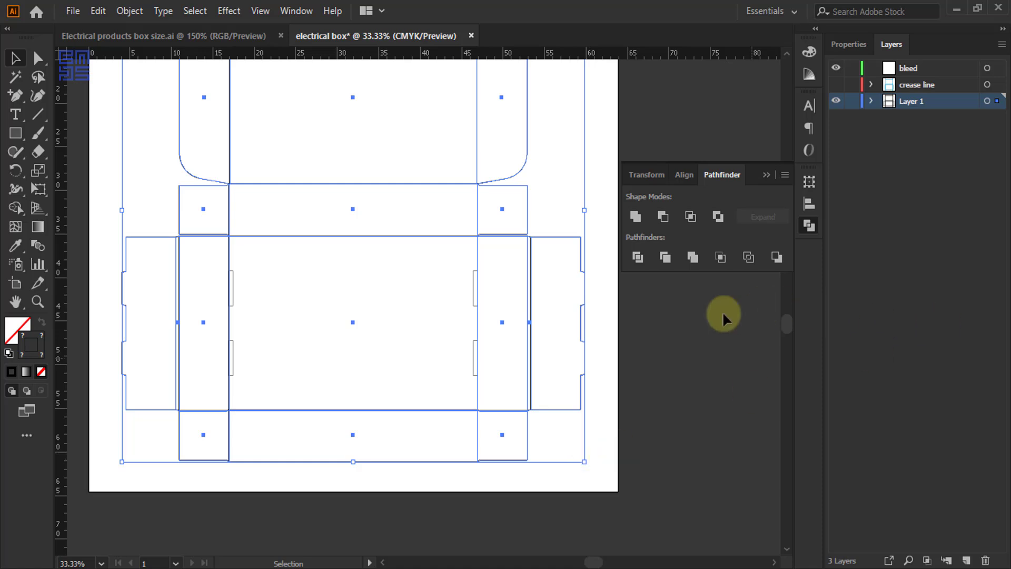
Examine, in both outline and preview display, how the narrow strip joins the right side panel and the tabbed flap
click(463, 243)
scroll(542, 242, up, 3)
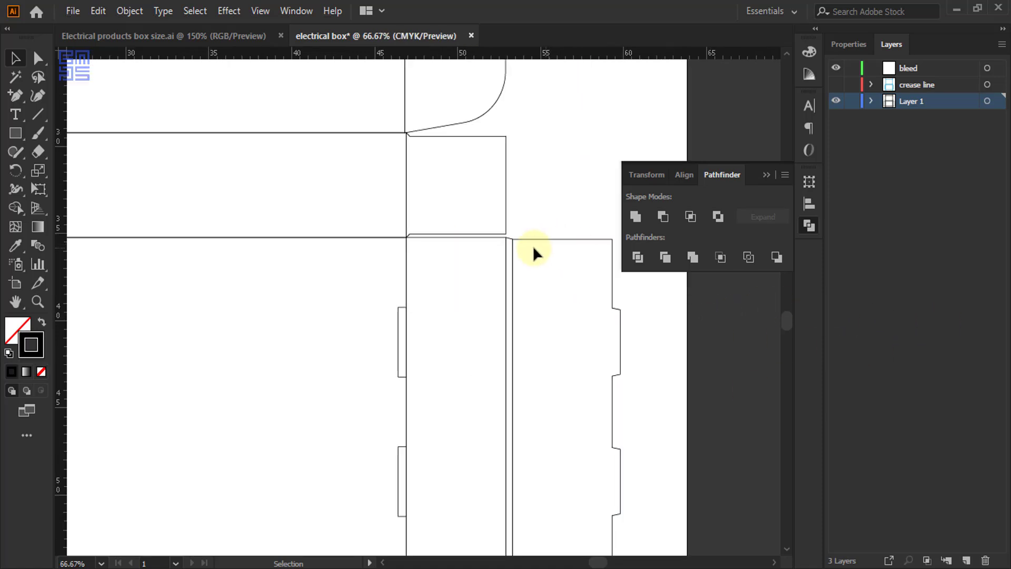
scroll(542, 244, up, 1)
click(761, 180)
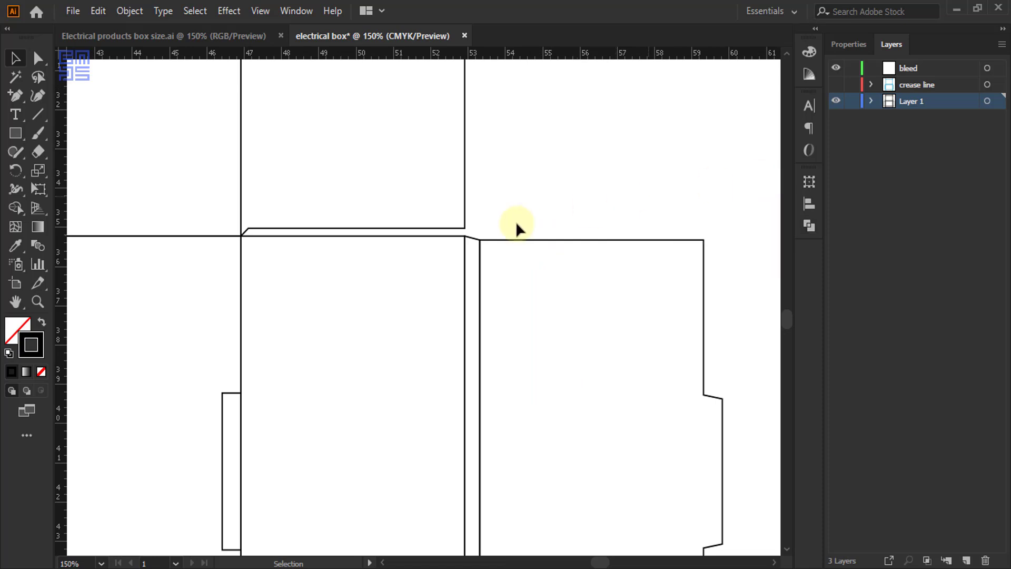
scroll(482, 252, up, 4)
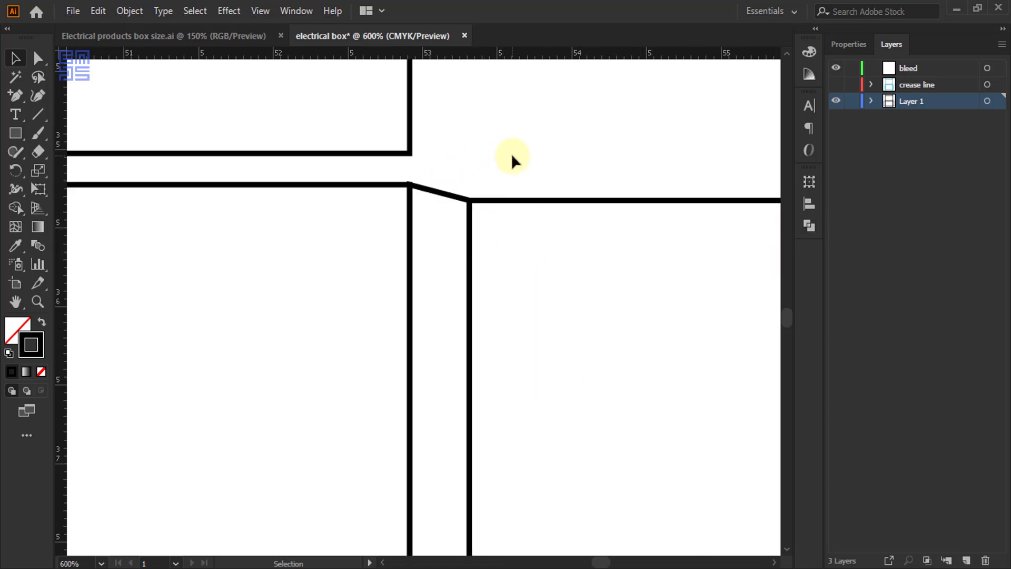
key(ctrl+y)
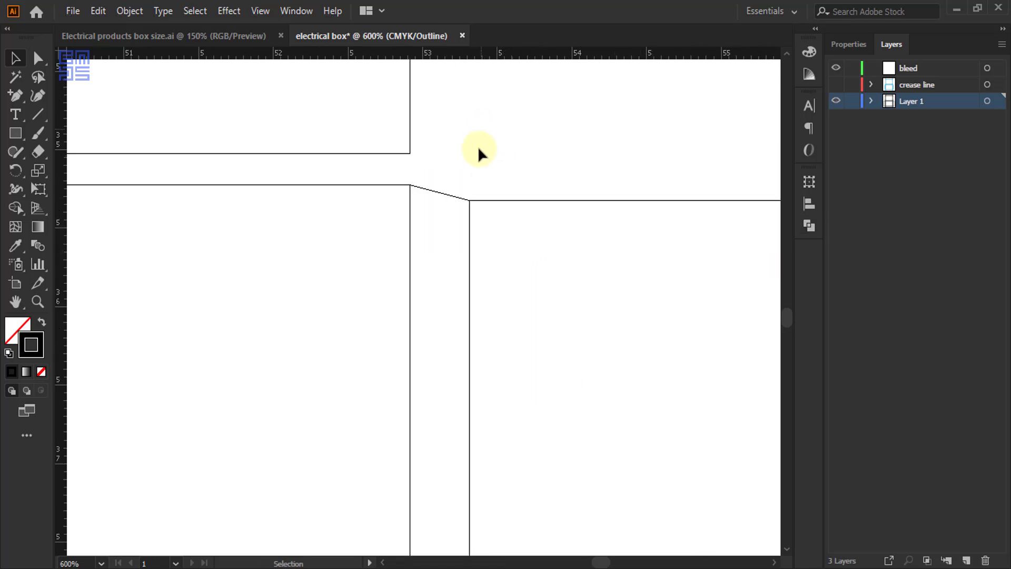
scroll(487, 197, up, 2)
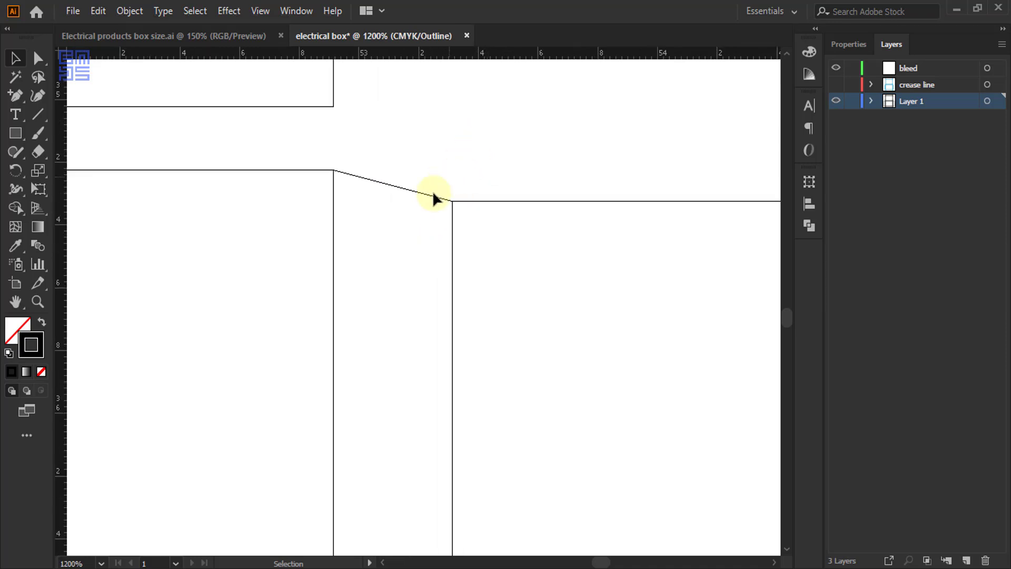
scroll(444, 160, down, 5)
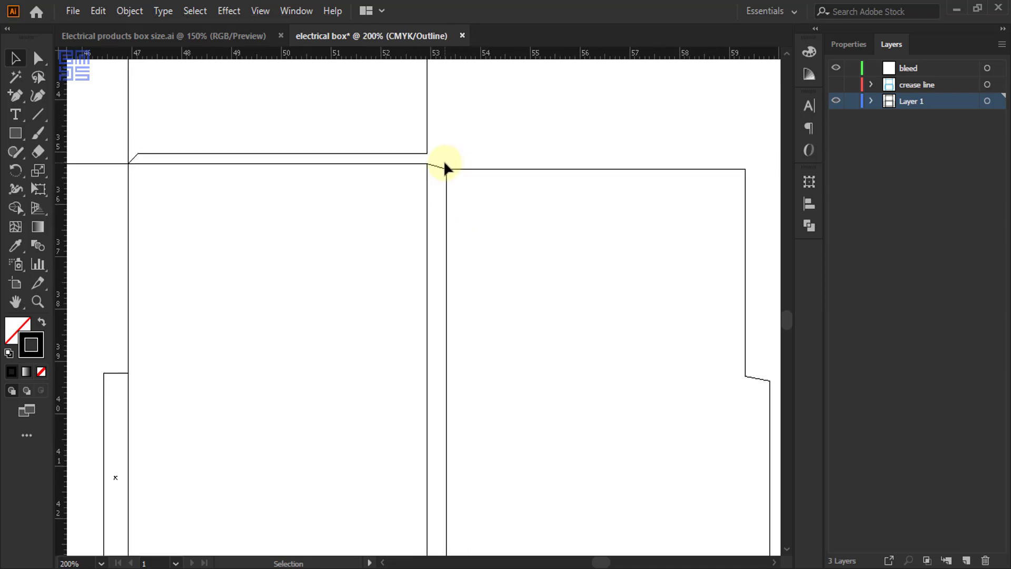
scroll(473, 150, down, 2)
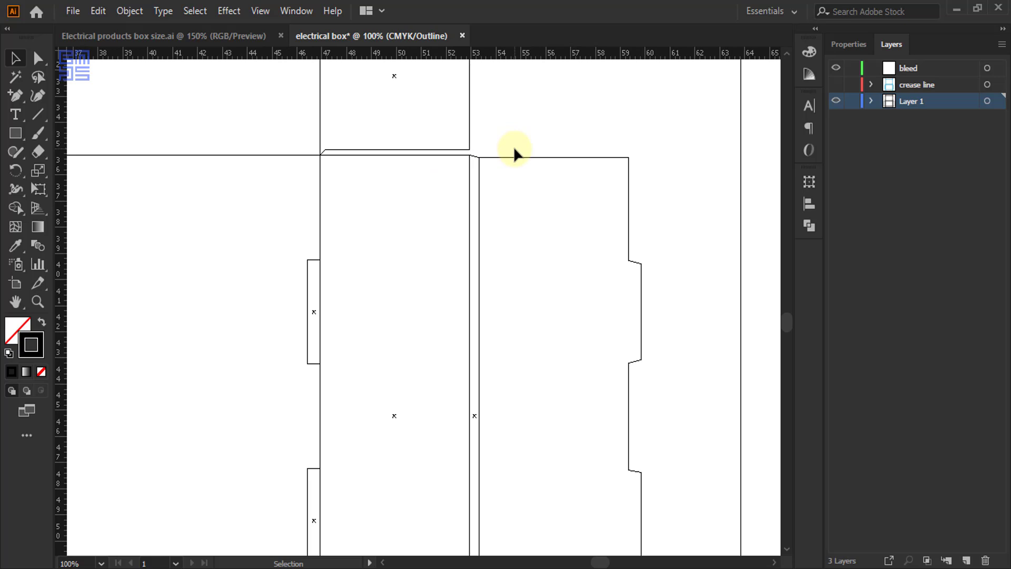
key(ctrl+y)
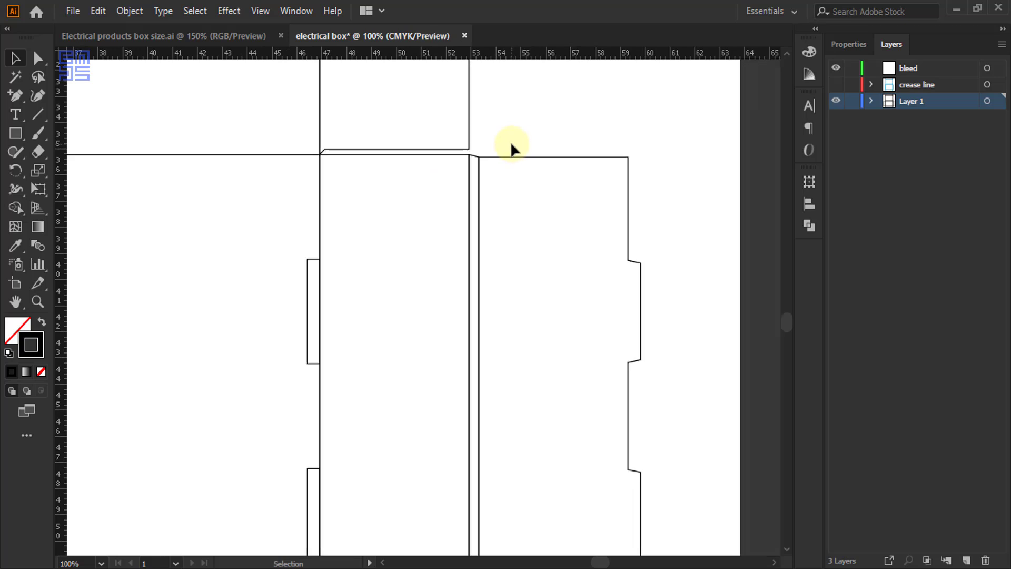
scroll(486, 141, up, 2)
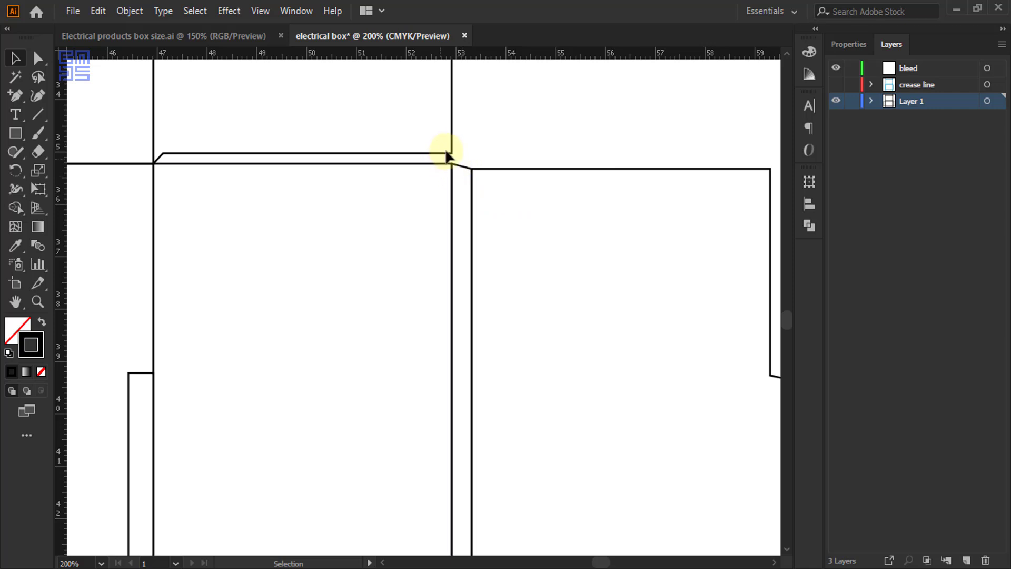
scroll(474, 138, down, 2)
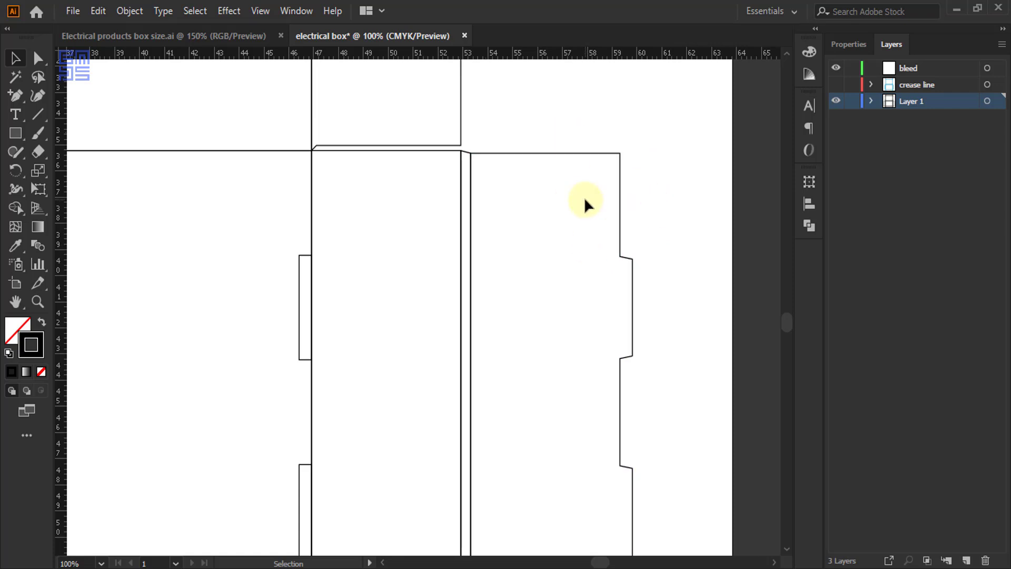
Flip the right tabbed flap horizontally about its inner edge so it lies over the side panel
click(621, 204)
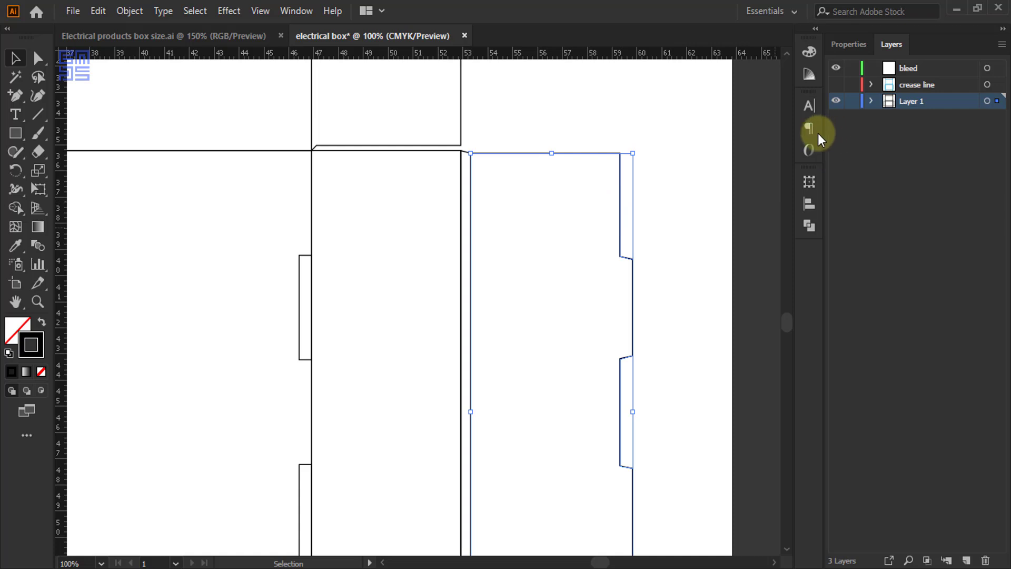
click(856, 46)
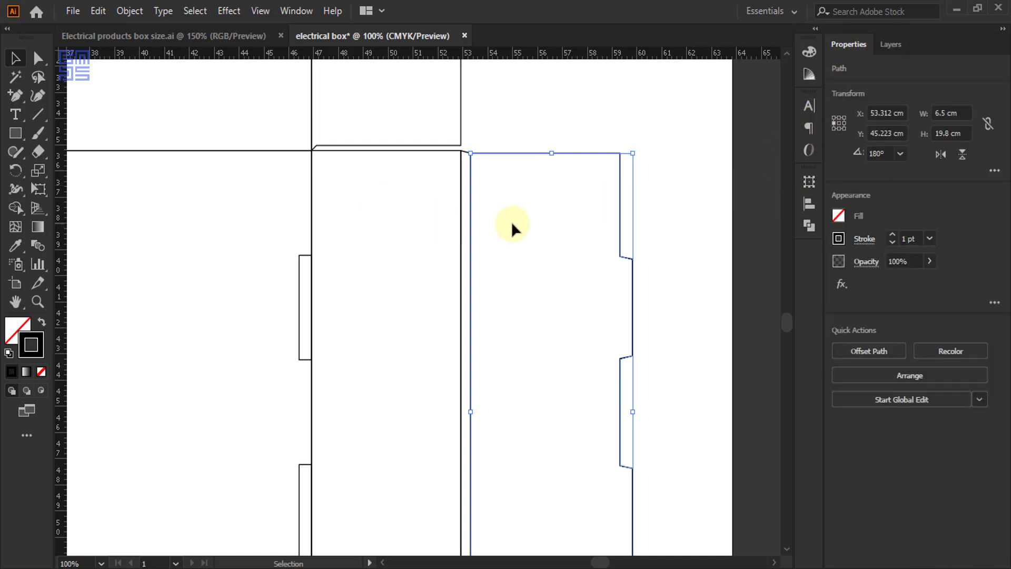
click(940, 157)
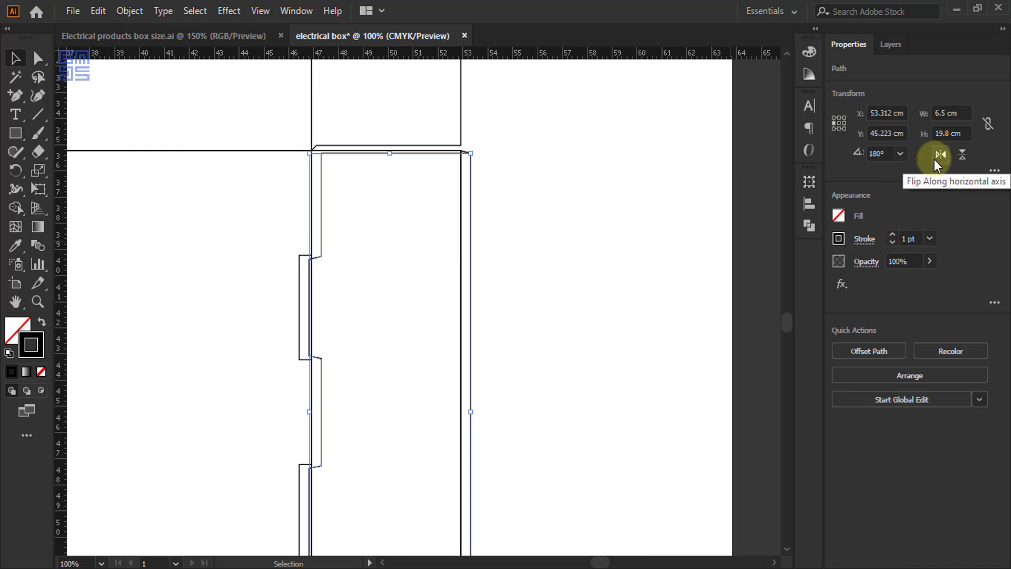
click(469, 133)
Select the flipped flap with the narrow strip and align their right edges, using the strip as key object
scroll(465, 148, up, 5)
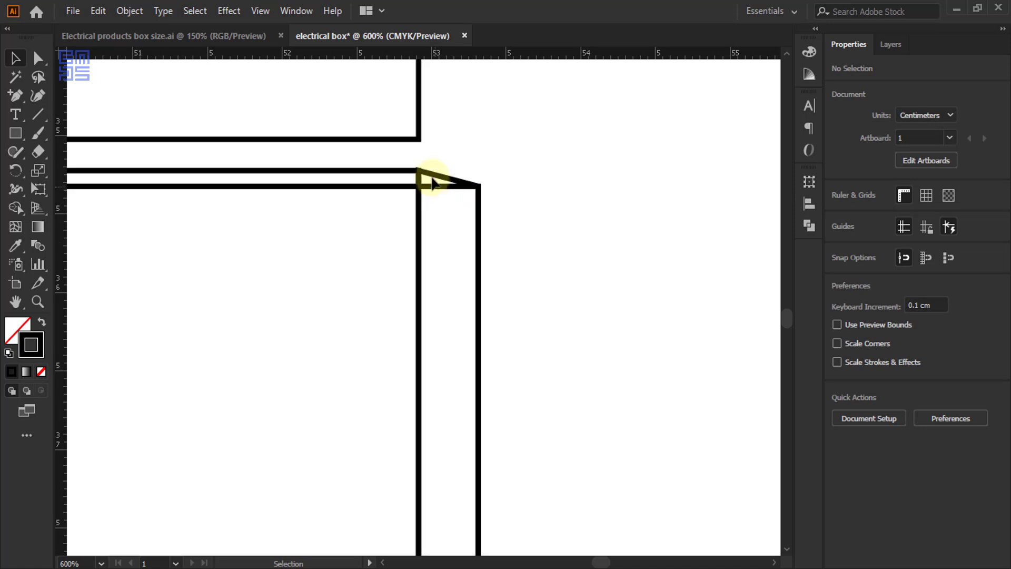
scroll(432, 184, up, 2)
drag(556, 135, 453, 271)
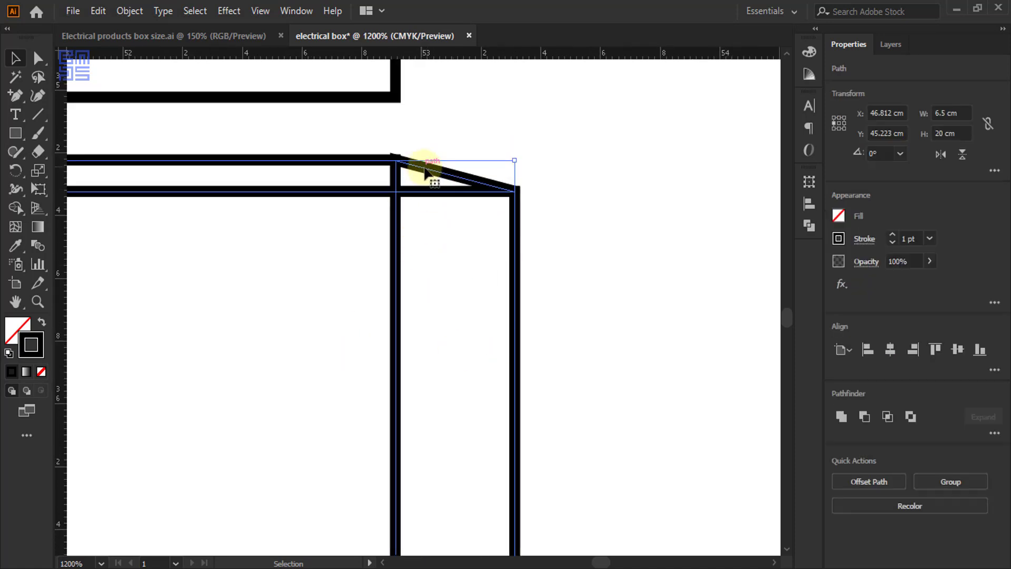
click(427, 174)
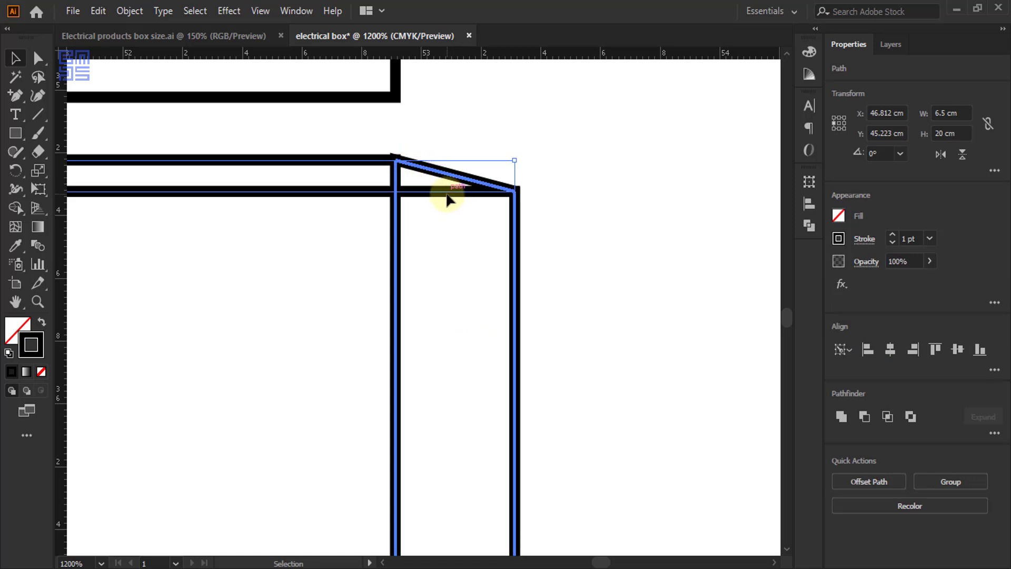
click(806, 203)
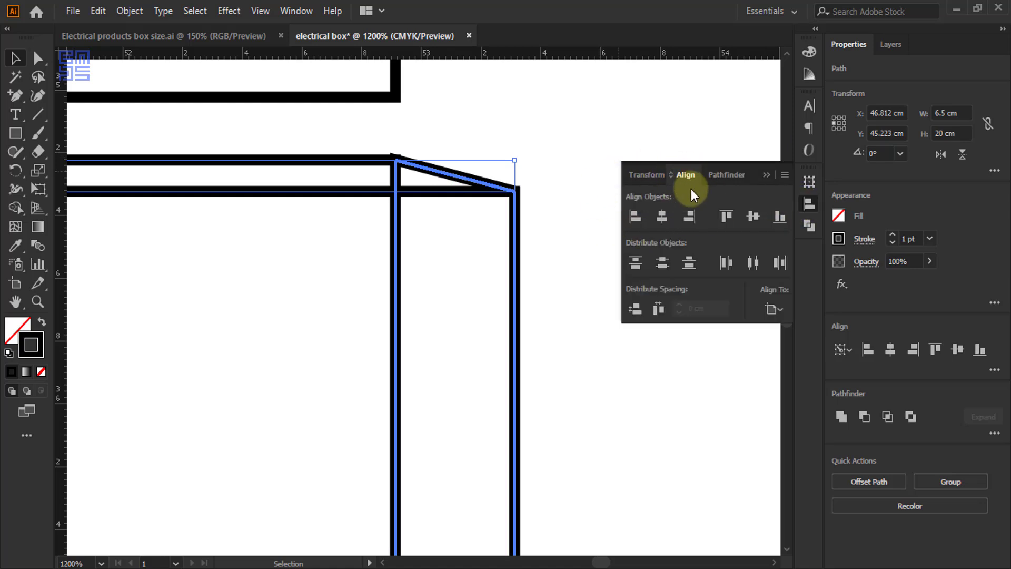
click(693, 219)
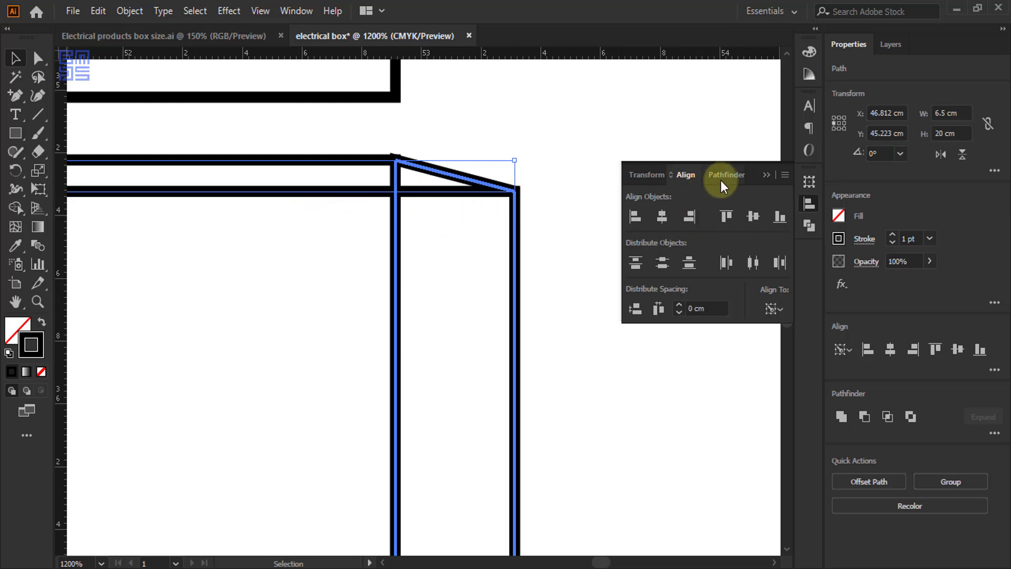
Flip the tabbed flap horizontally about its right edge so it extends outward beyond the narrow strip
click(770, 175)
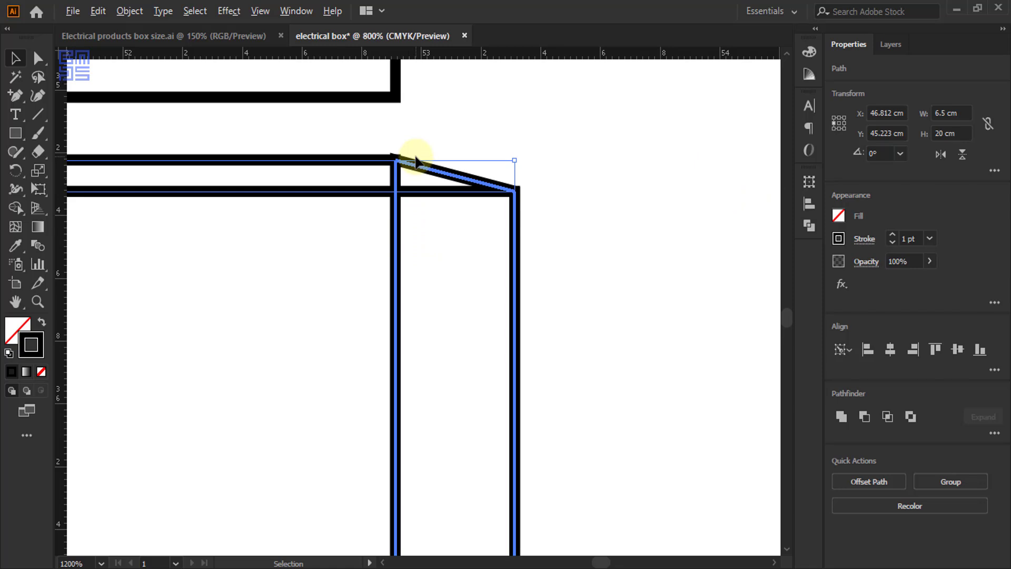
scroll(416, 158, down, 2)
click(545, 140)
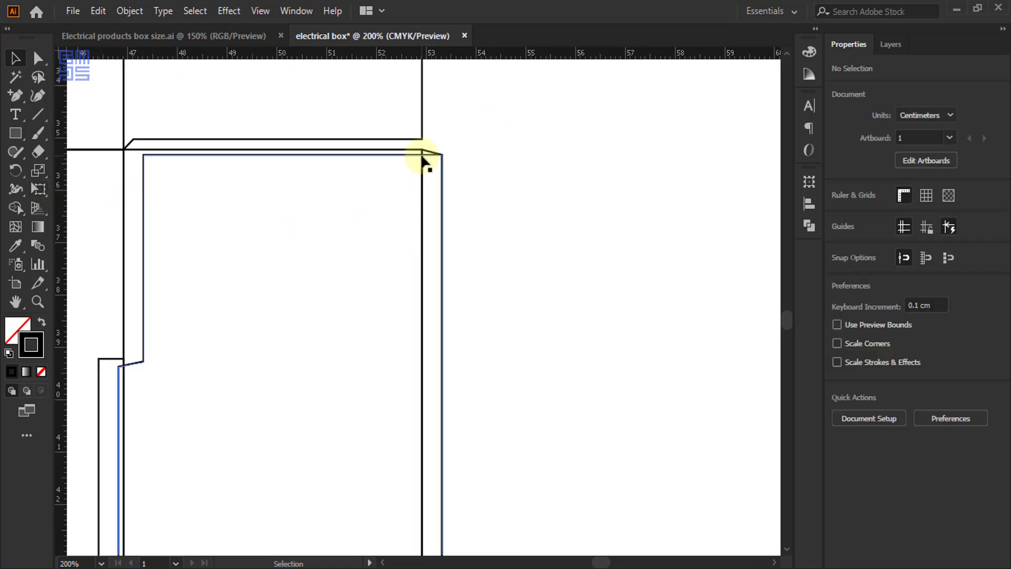
click(343, 190)
scroll(341, 183, down, 1)
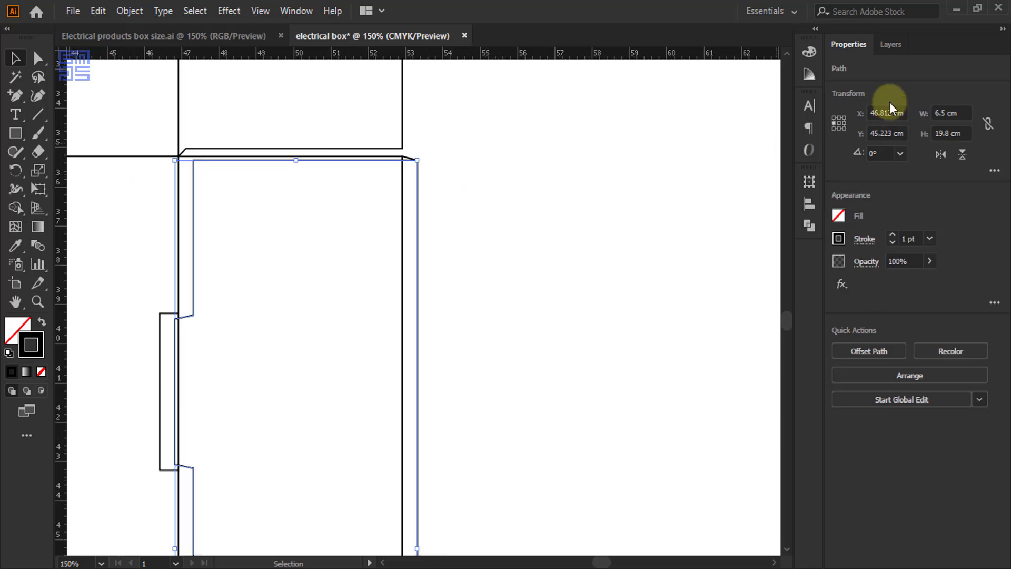
click(845, 124)
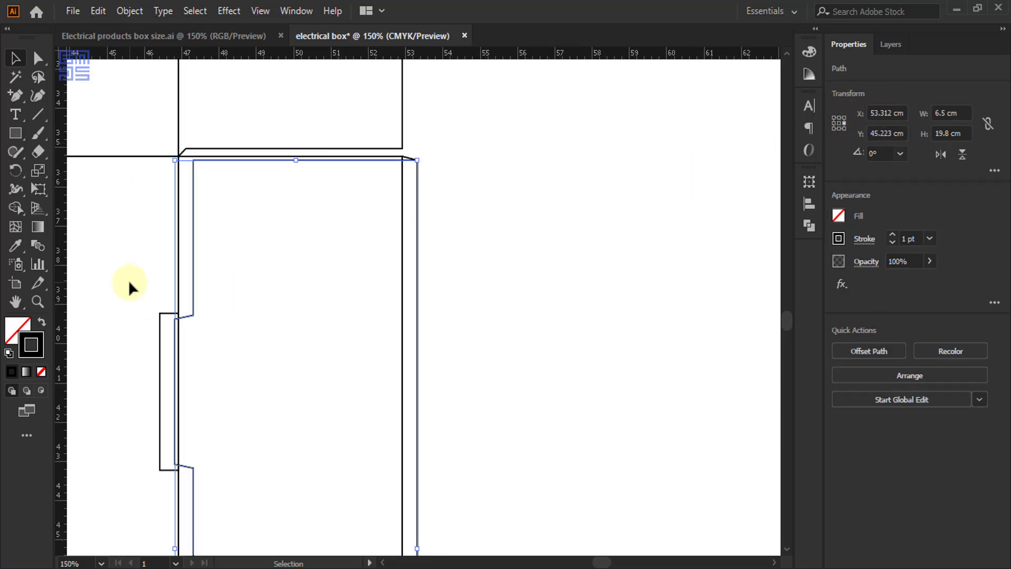
click(940, 154)
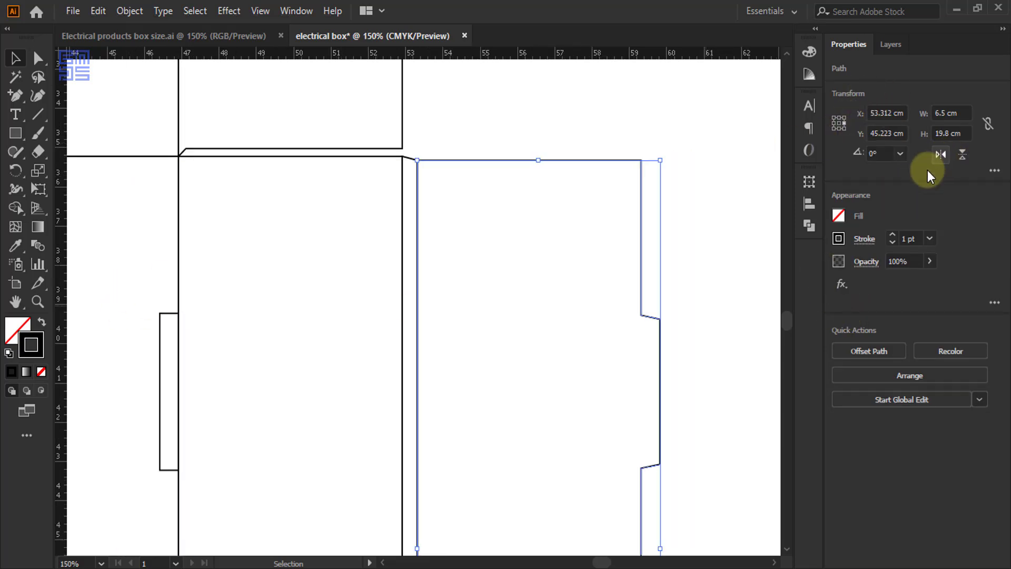
click(479, 119)
Select the whole dieline except the four slots and unite the shapes into one outline with Pathfinder
scroll(507, 123, down, 5)
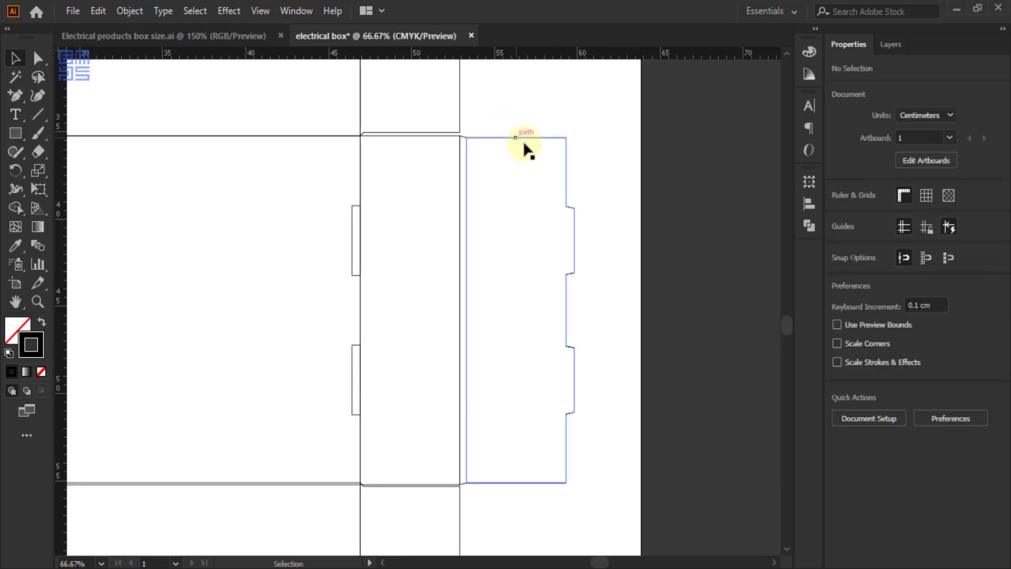
key(ctrl+a)
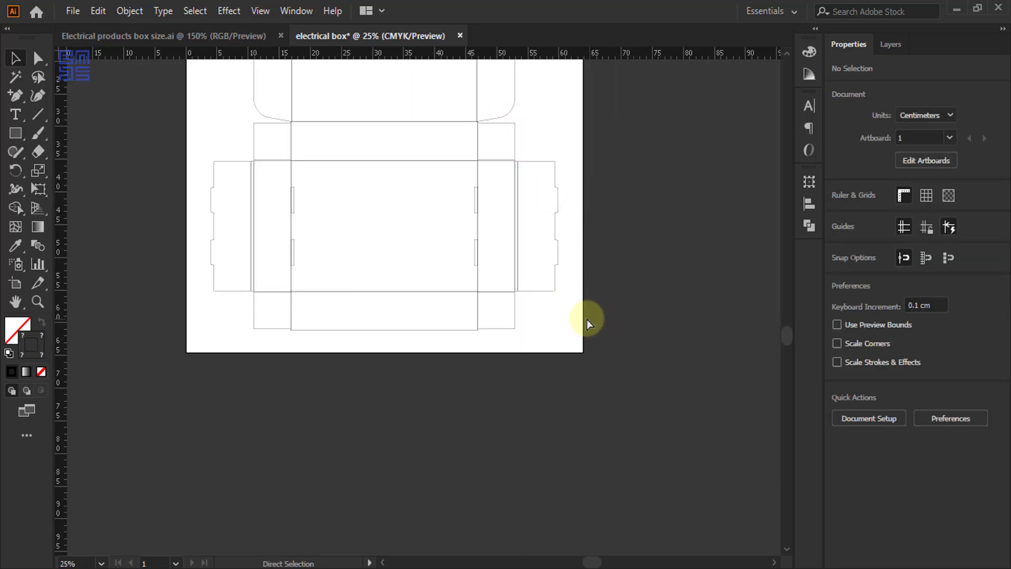
scroll(275, 222, up, 3)
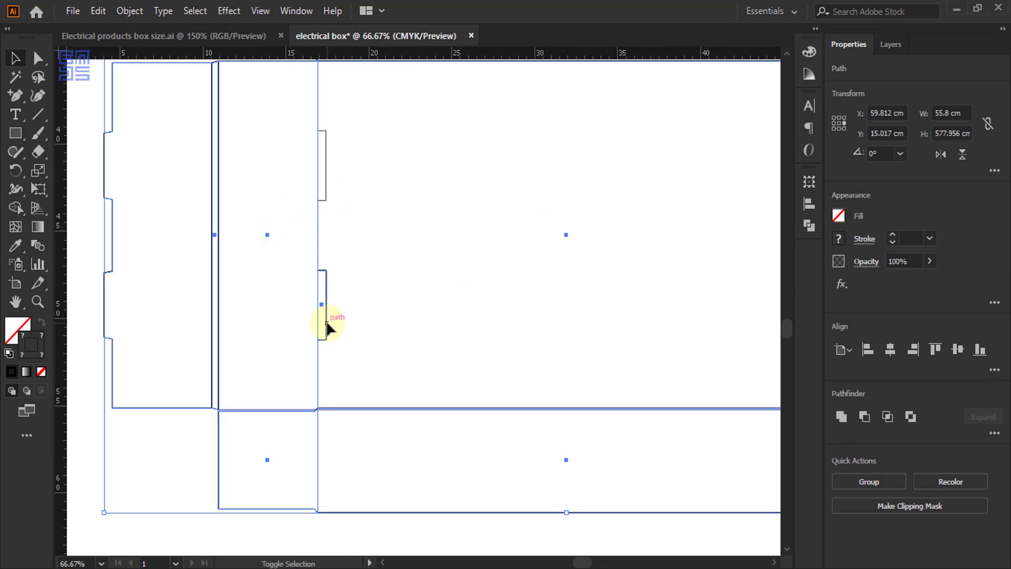
drag(684, 316, 226, 368)
shift+click(354, 392)
shift+click(354, 393)
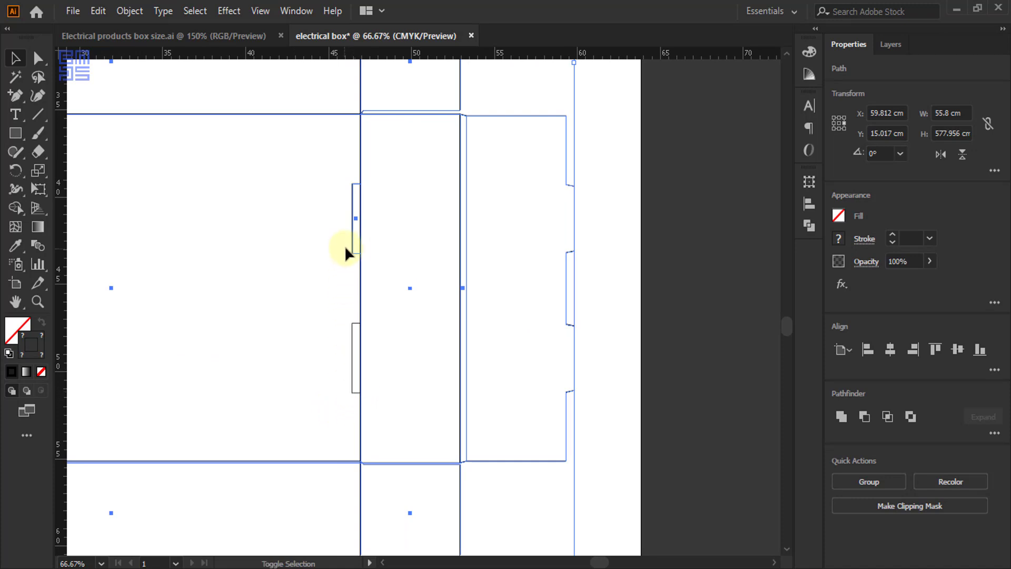
shift+click(353, 251)
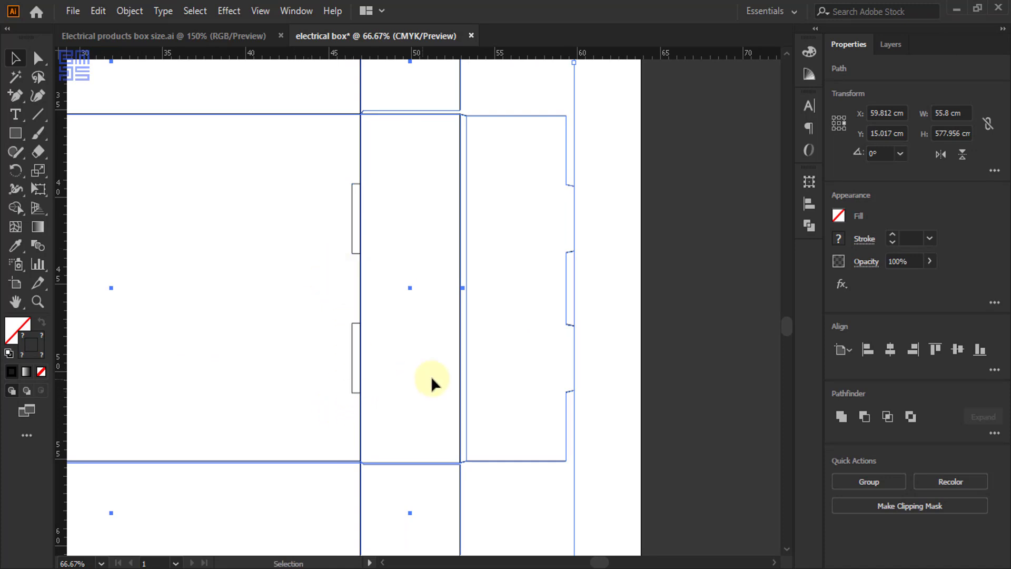
key(ctrl+minus)
key(ctrl+minus)
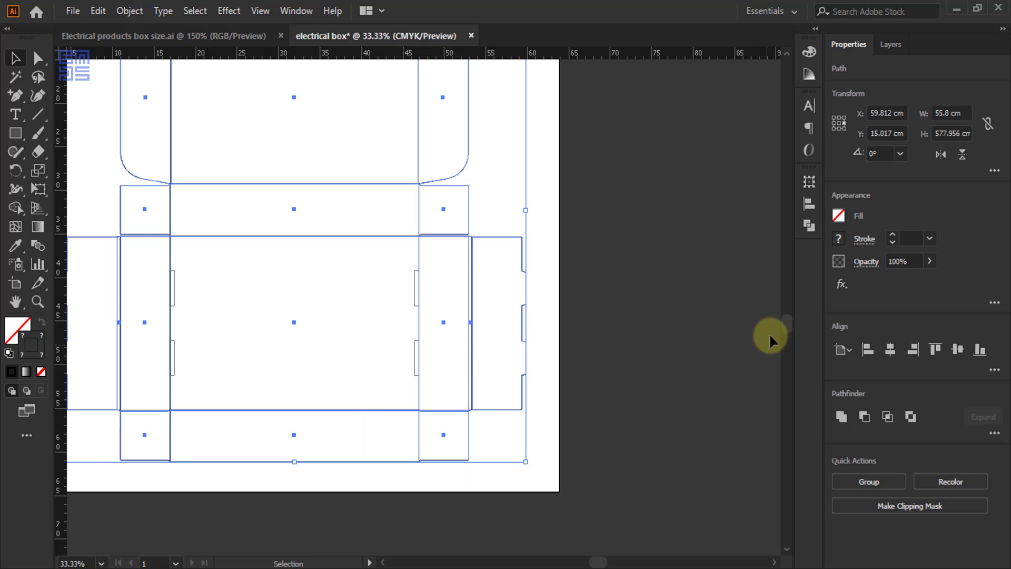
click(807, 228)
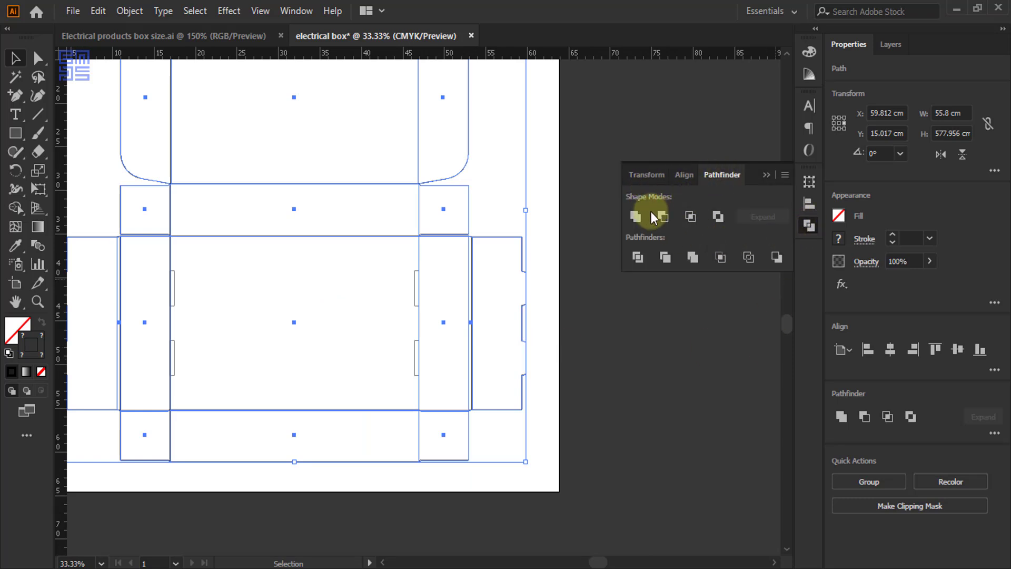
click(636, 216)
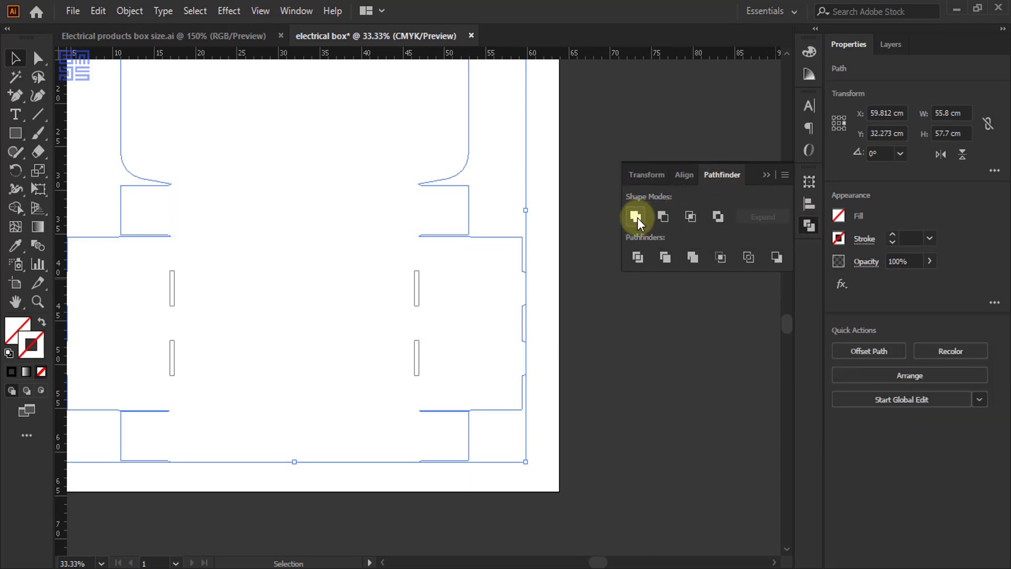
click(606, 368)
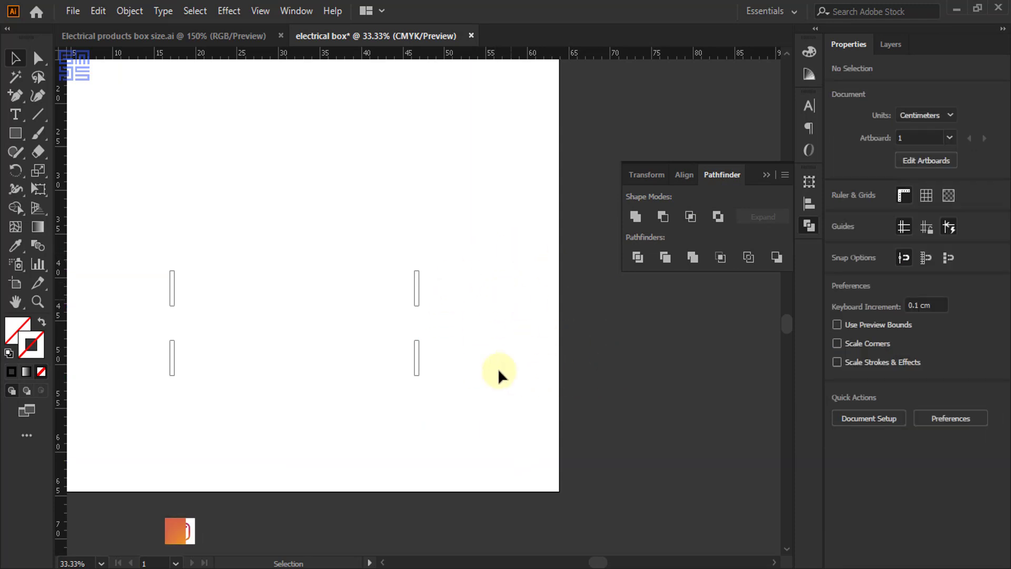
Select the united outline together with the four slots and give them a black stroke
scroll(511, 395, down, 1)
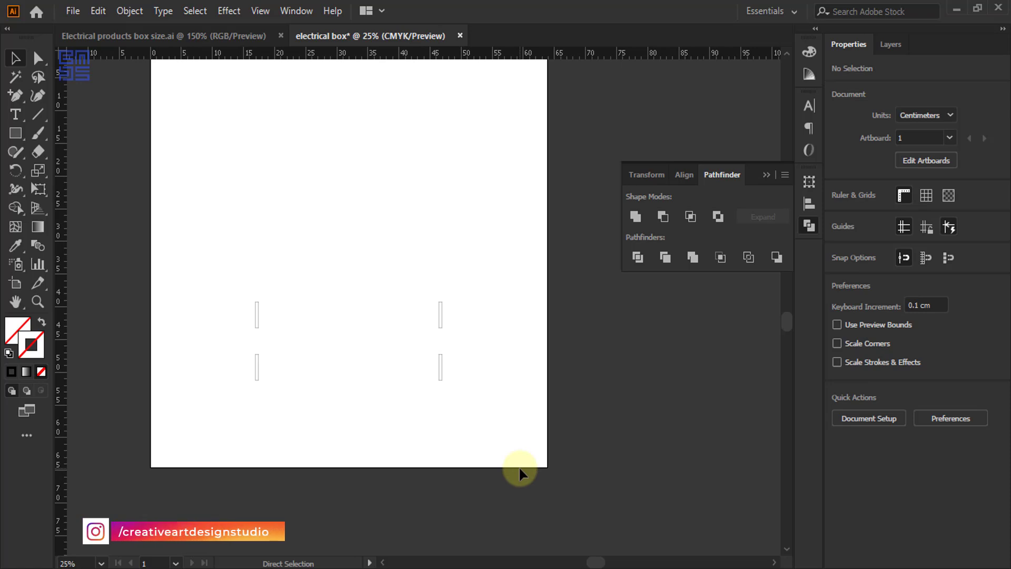
key(ctrl+a)
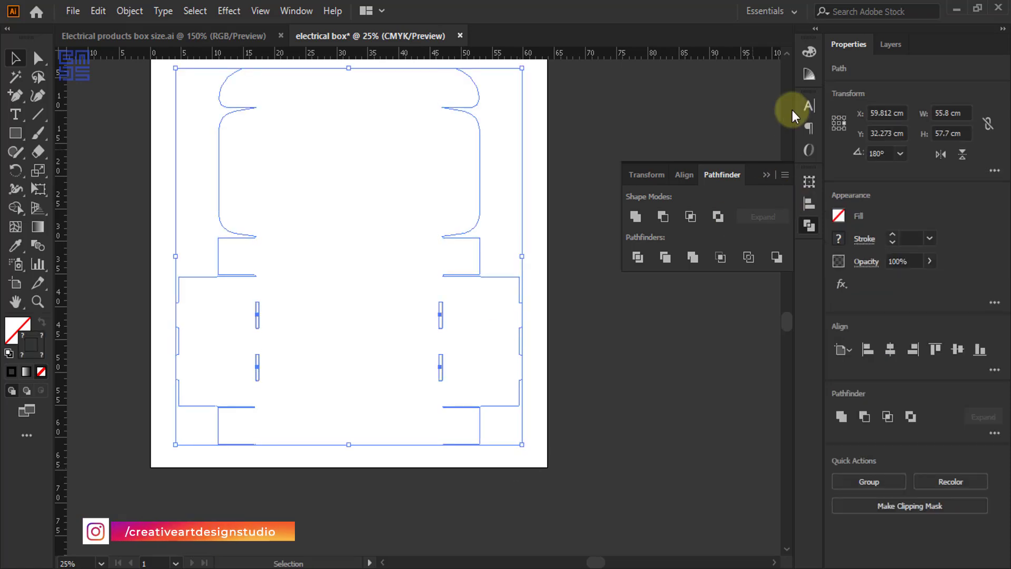
click(809, 51)
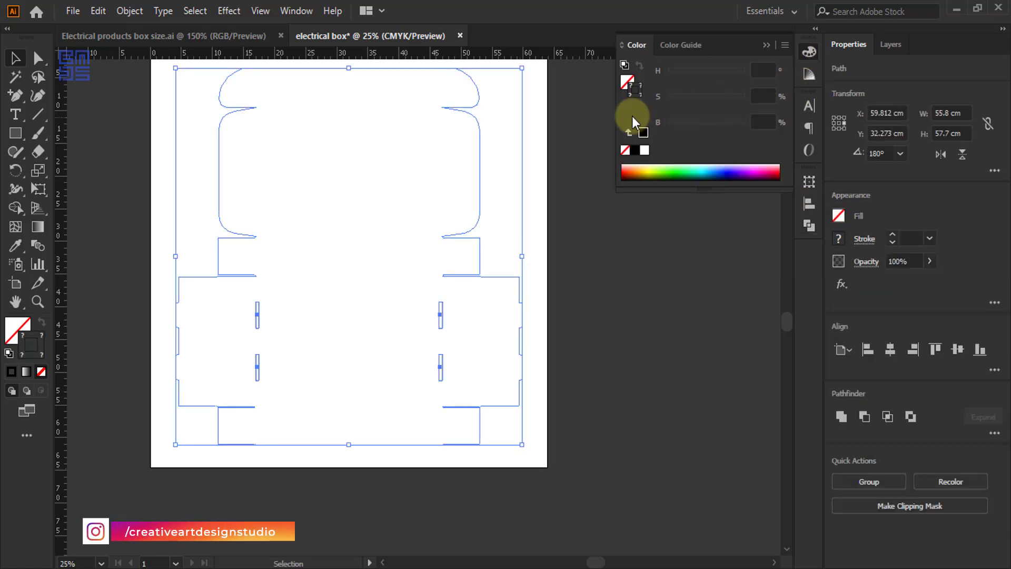
click(637, 151)
click(587, 403)
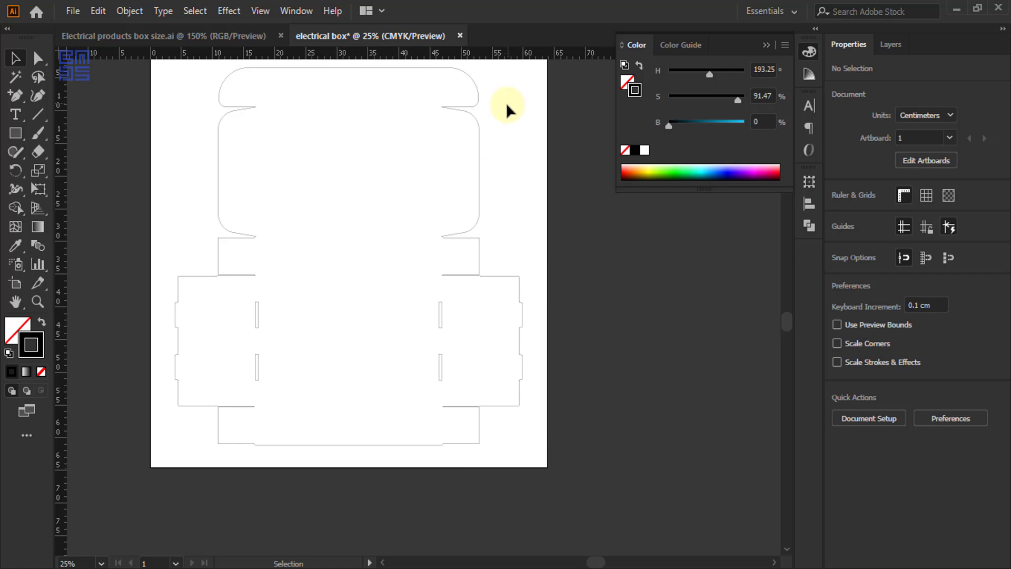
Examine the narrow notches between the united outline's right-hand panels and flaps for clean joins
scroll(460, 286, up, 6)
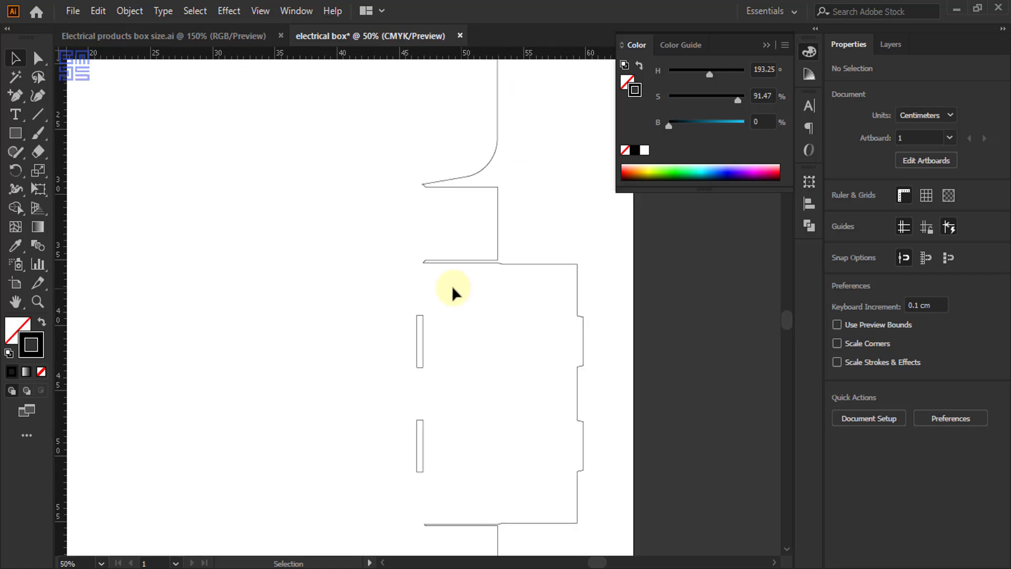
scroll(469, 271, up, 2)
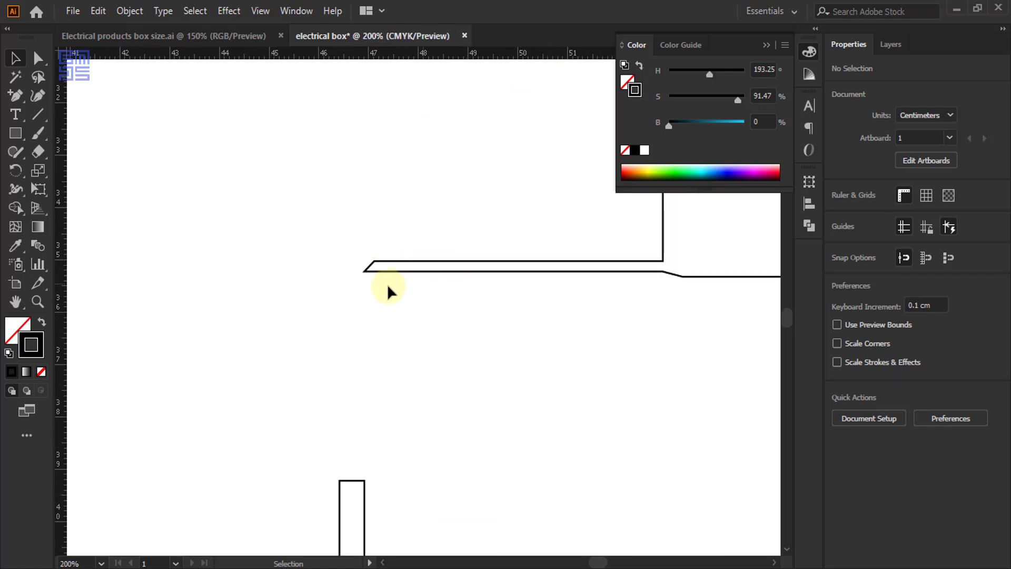
scroll(454, 312, down, 3)
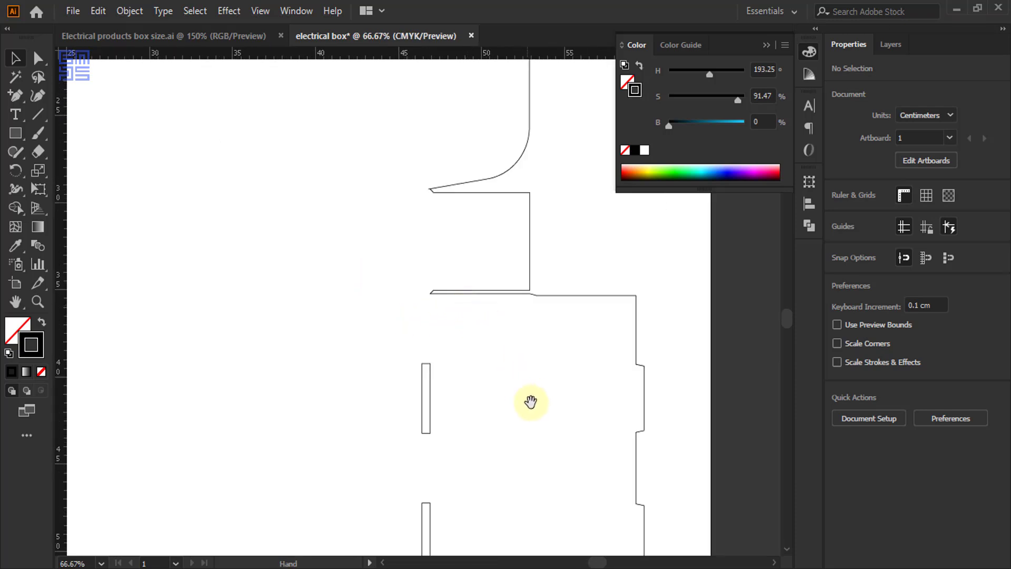
scroll(526, 400, down, 5)
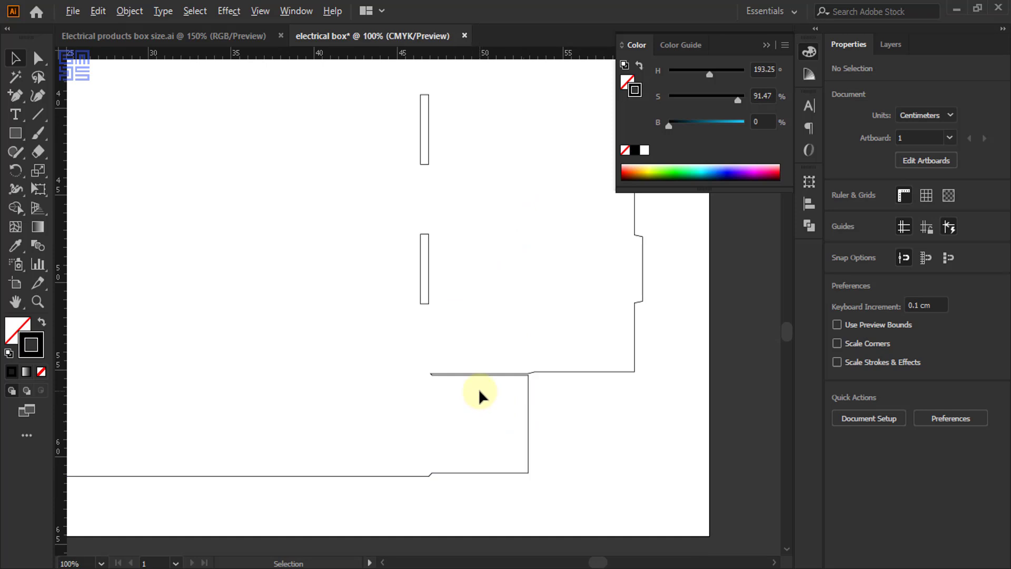
scroll(477, 391, up, 2)
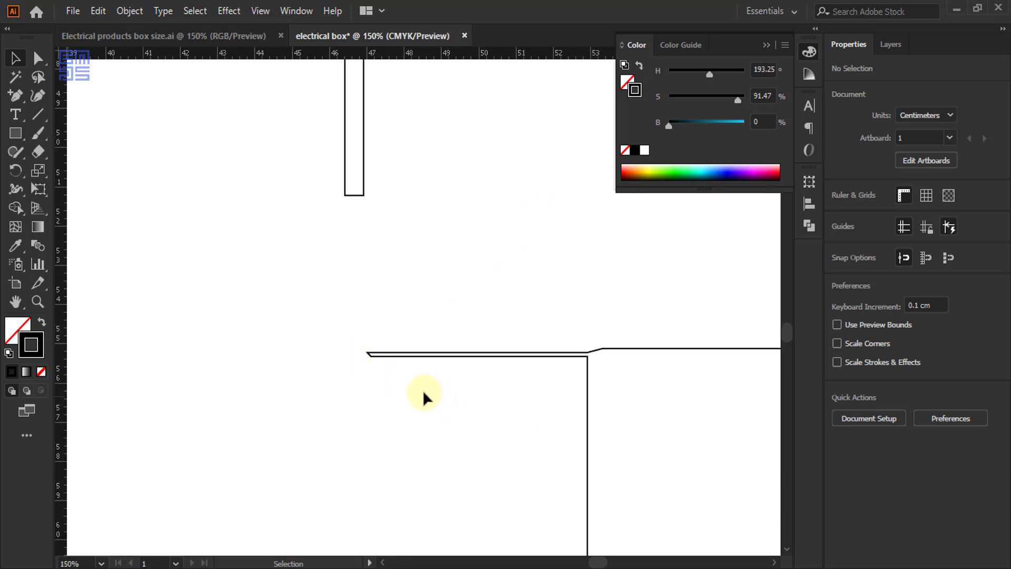
scroll(395, 375, up, 2)
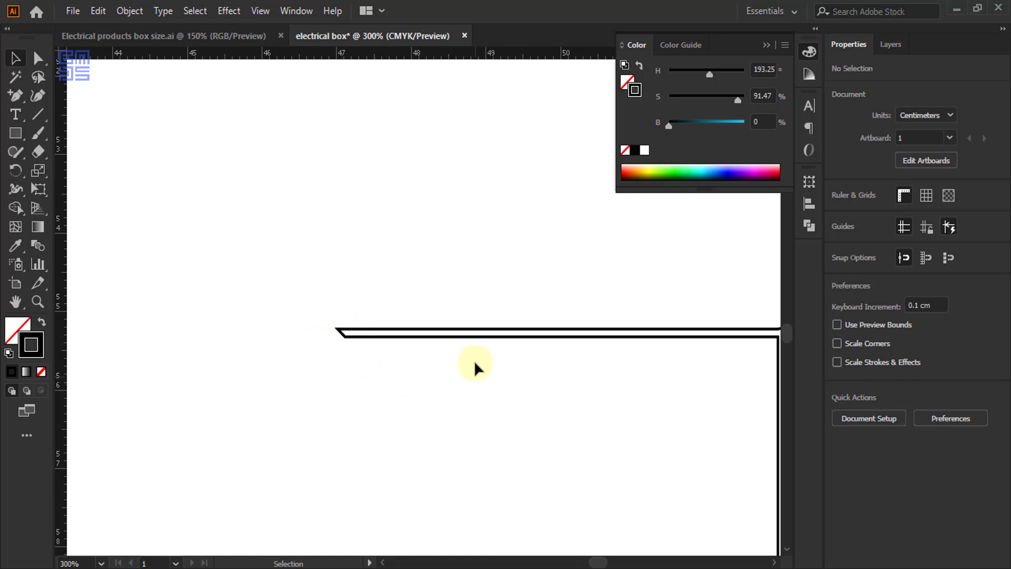
scroll(515, 342, down, 2)
scroll(553, 340, down, 2)
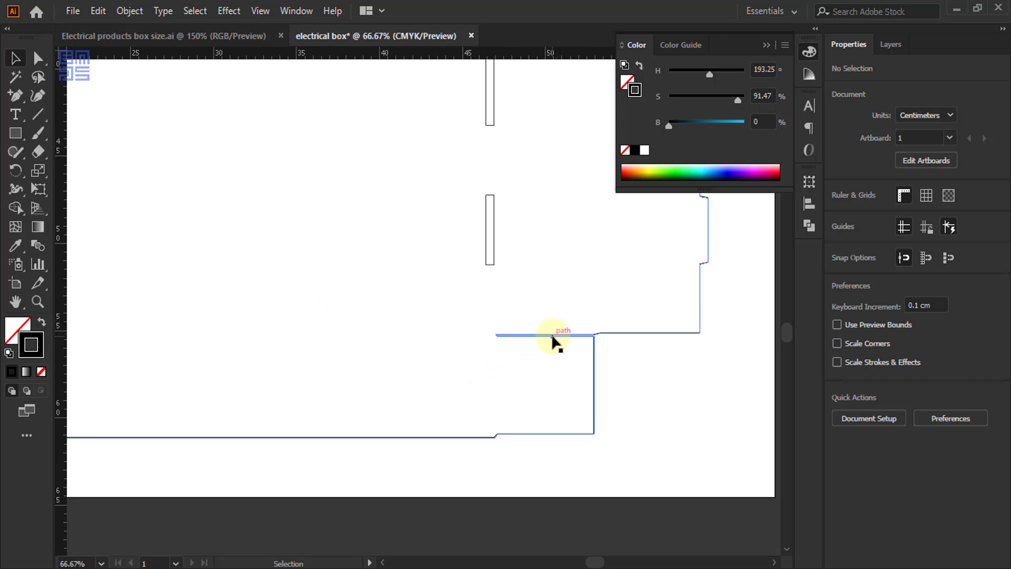
Fill the united box outline with dark red as a test and remove the fill again
scroll(406, 350, down, 3)
drag(527, 127, 456, 259)
click(627, 80)
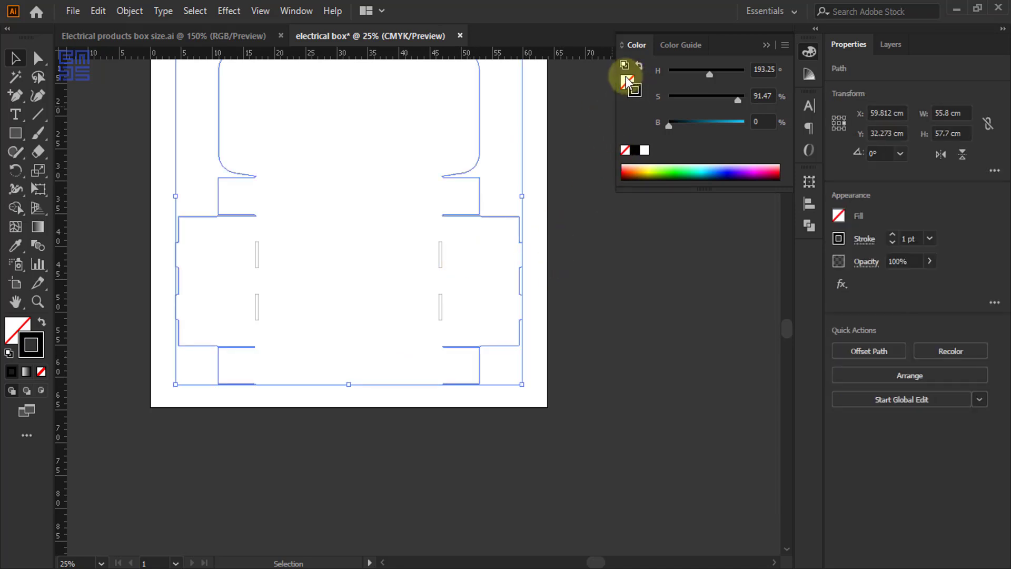
click(775, 174)
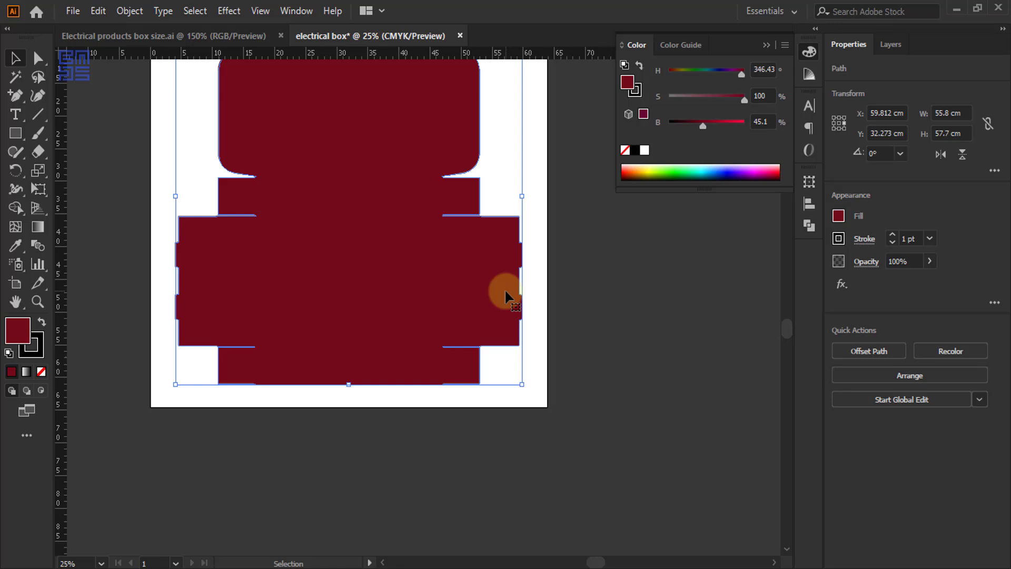
click(41, 371)
click(40, 352)
Offset the united box outline outward by 0.3 cm with Offset Path, keeping miter joins
scroll(512, 122, up, 2)
click(512, 122)
drag(512, 123, 419, 226)
click(141, 16)
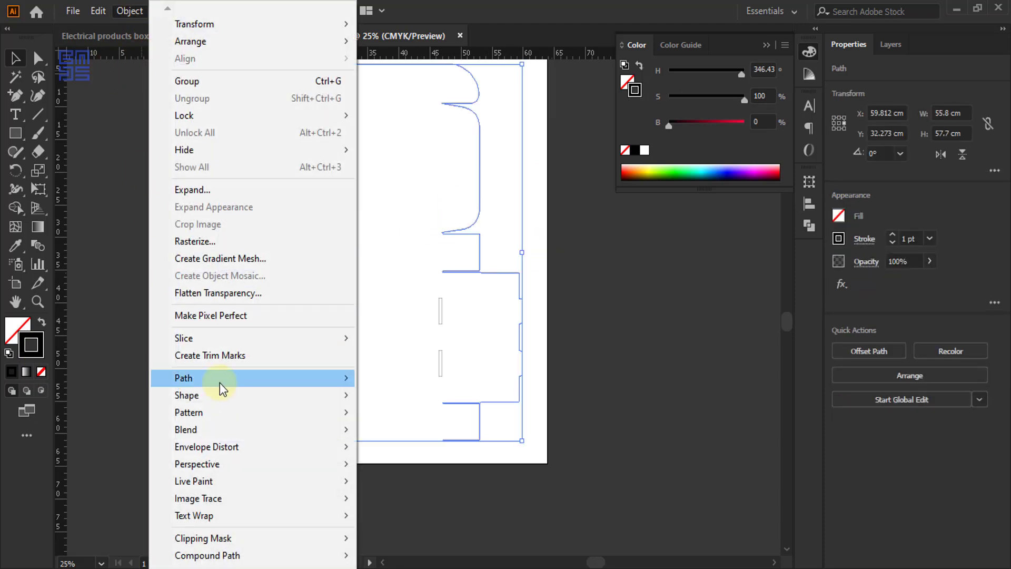
mouse_move(219, 378)
click(396, 435)
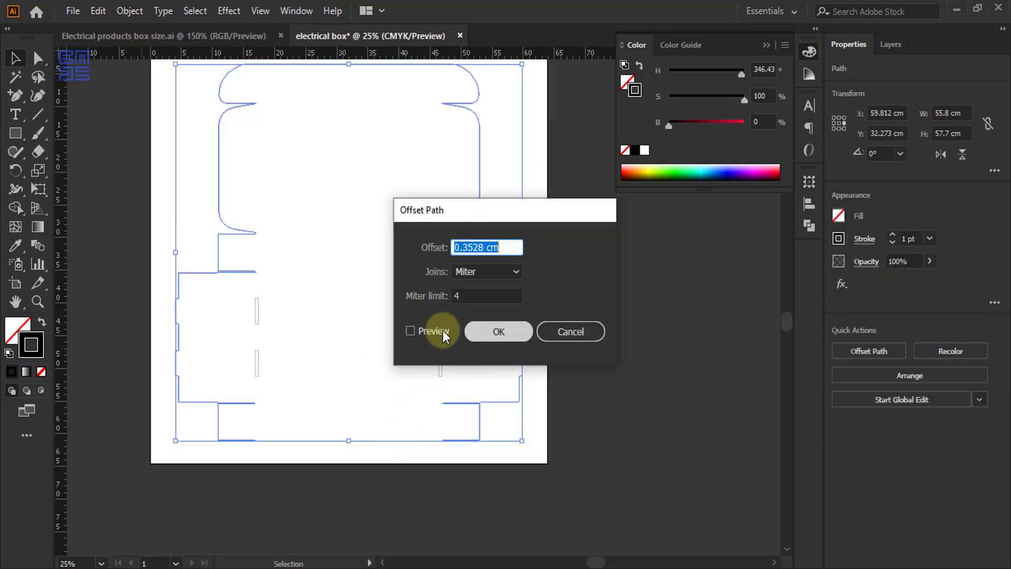
click(411, 331)
double_click(485, 247)
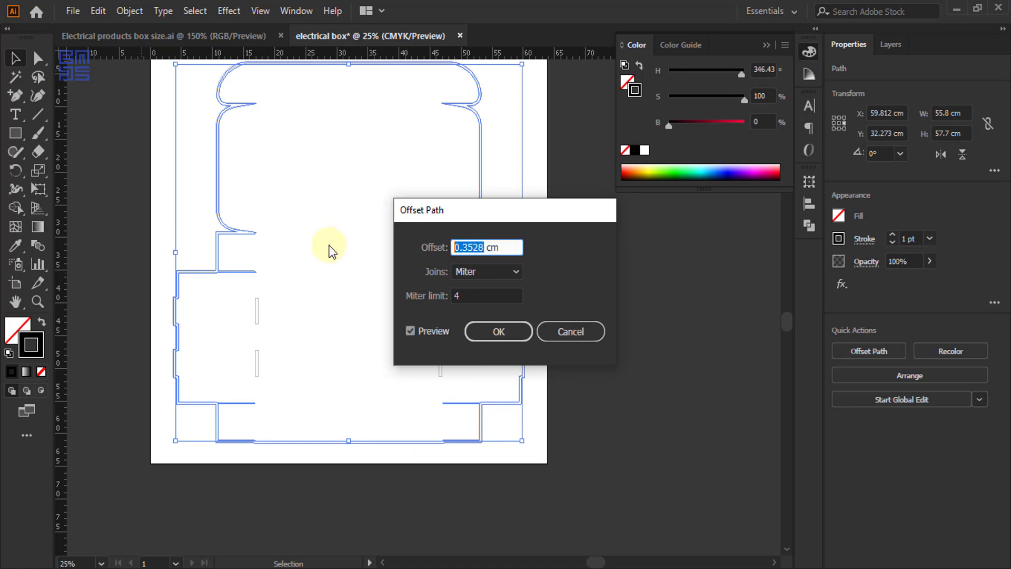
text(0)
key(Return)
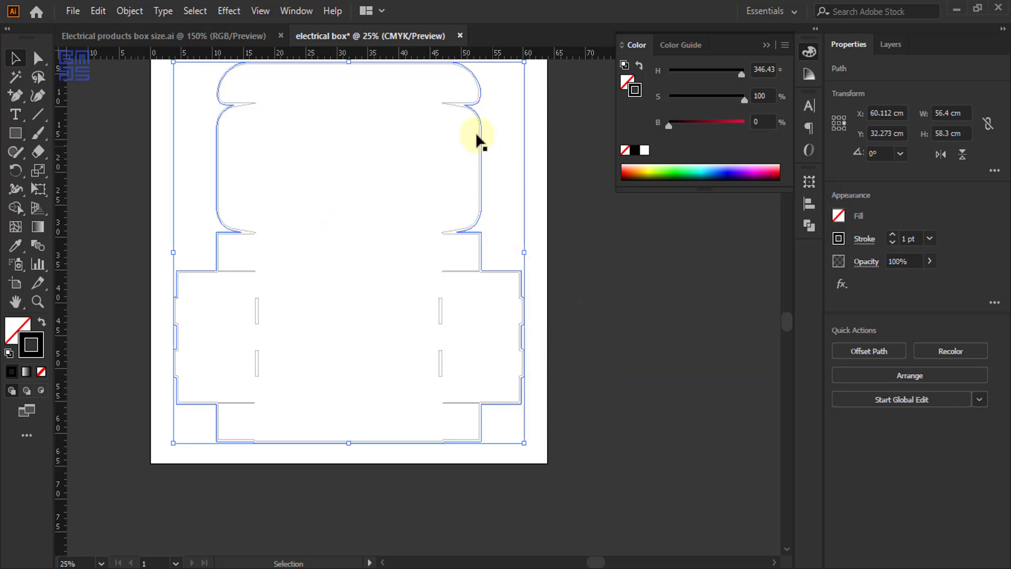
Recolor the offset outline's stroke bright red by raising its brightness to 100%
scroll(489, 100, up, 3)
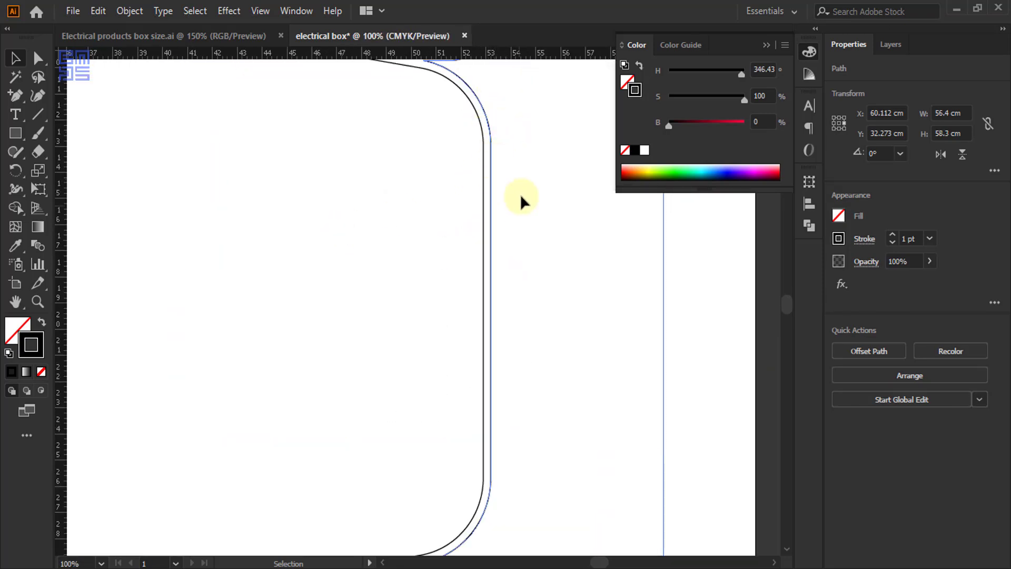
drag(728, 124, 762, 140)
scroll(489, 155, up, 3)
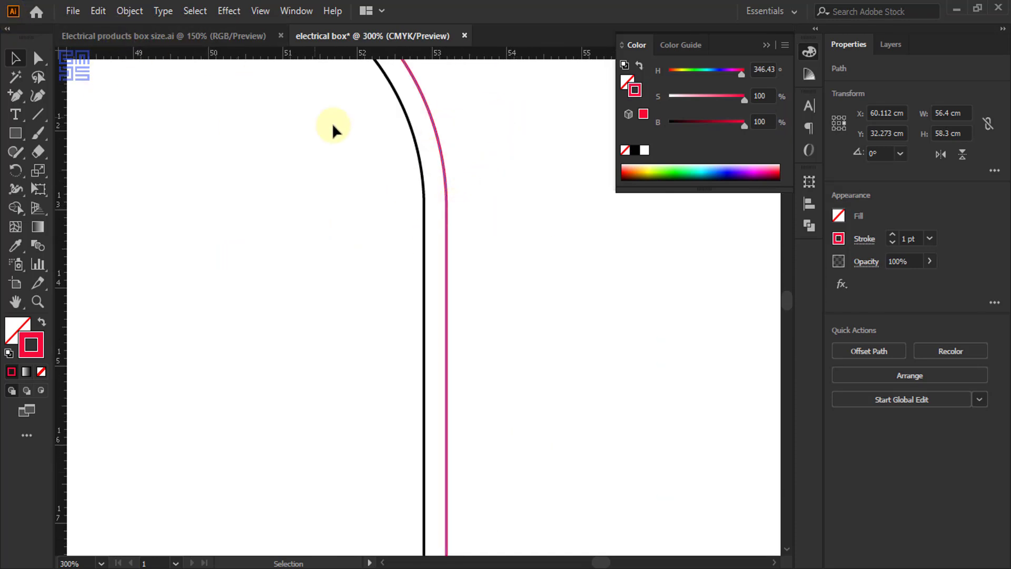
Cut the red offset outline and paste it in place on a separate layer named bleed
scroll(458, 200, down, 5)
scroll(501, 203, down, 3)
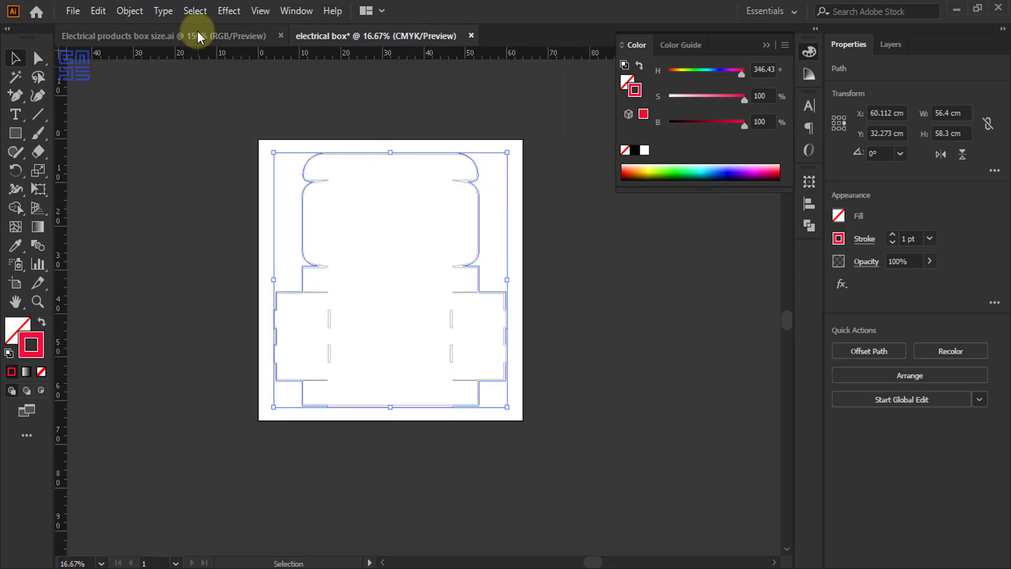
click(98, 12)
click(119, 68)
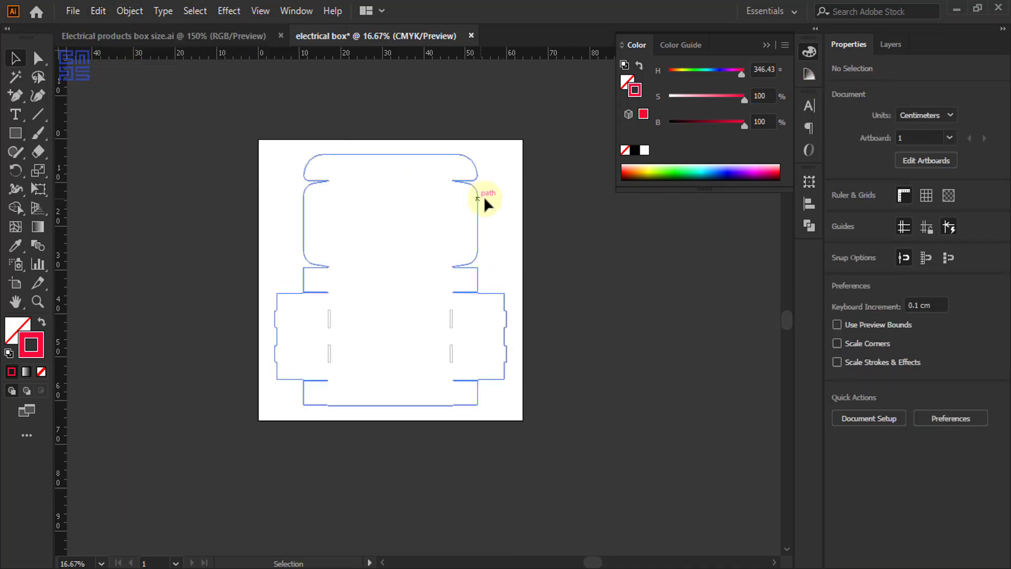
click(892, 48)
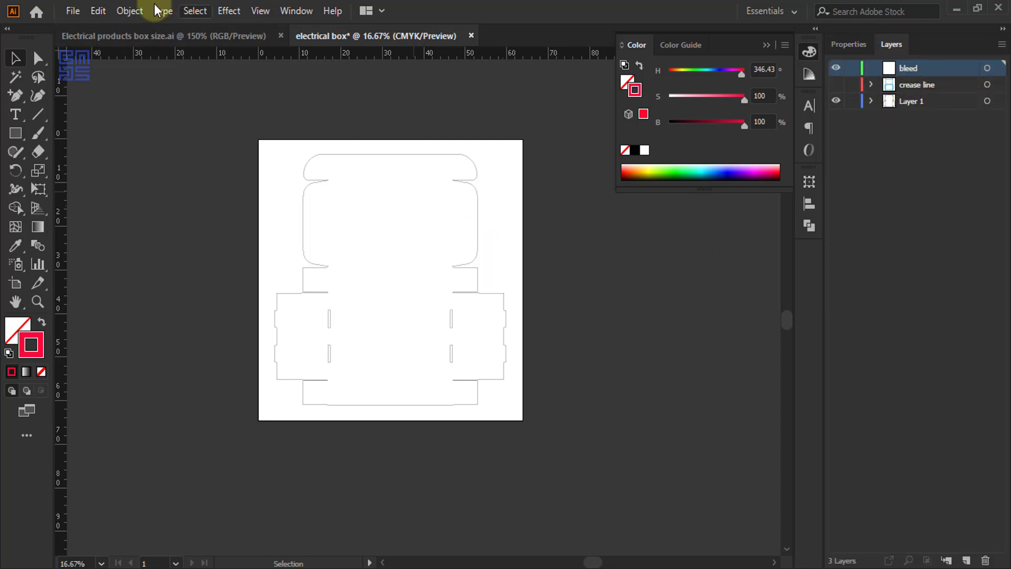
click(98, 10)
click(138, 154)
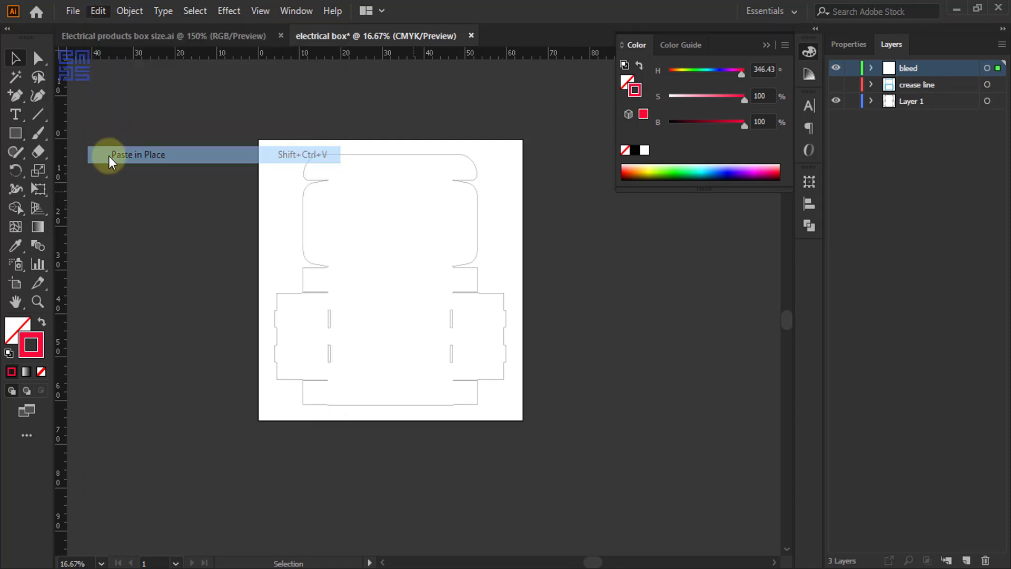
scroll(517, 190, up, 1)
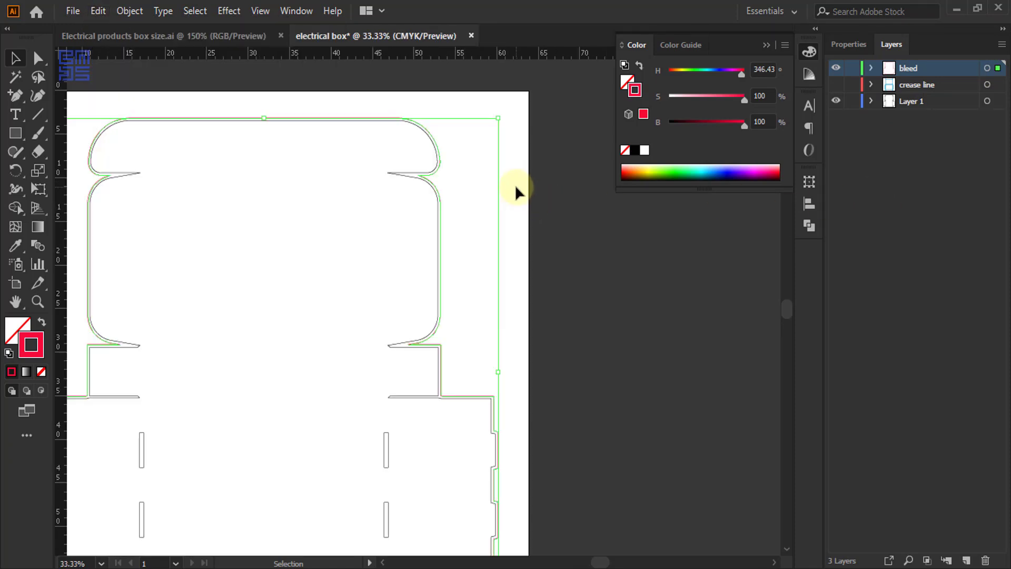
Hide the bleed layer and rename Layer 1, which holds the box outline, as die line
click(836, 68)
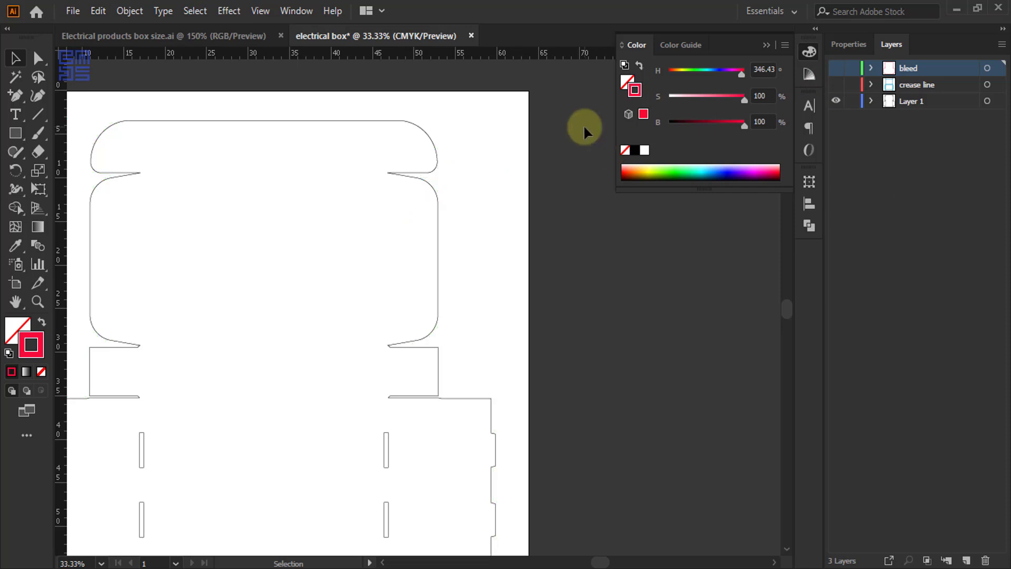
scroll(584, 124, down, 1)
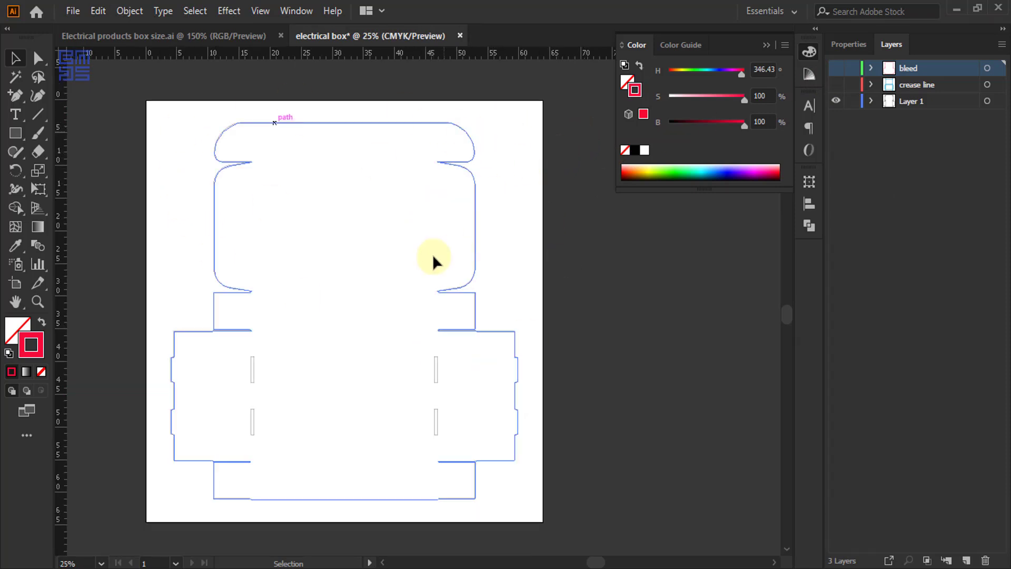
click(836, 100)
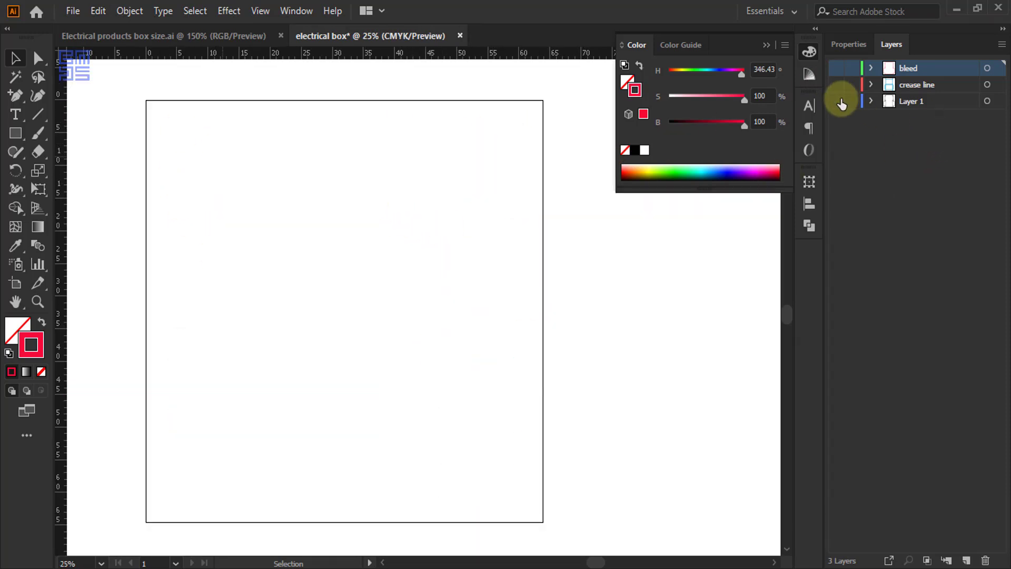
click(836, 100)
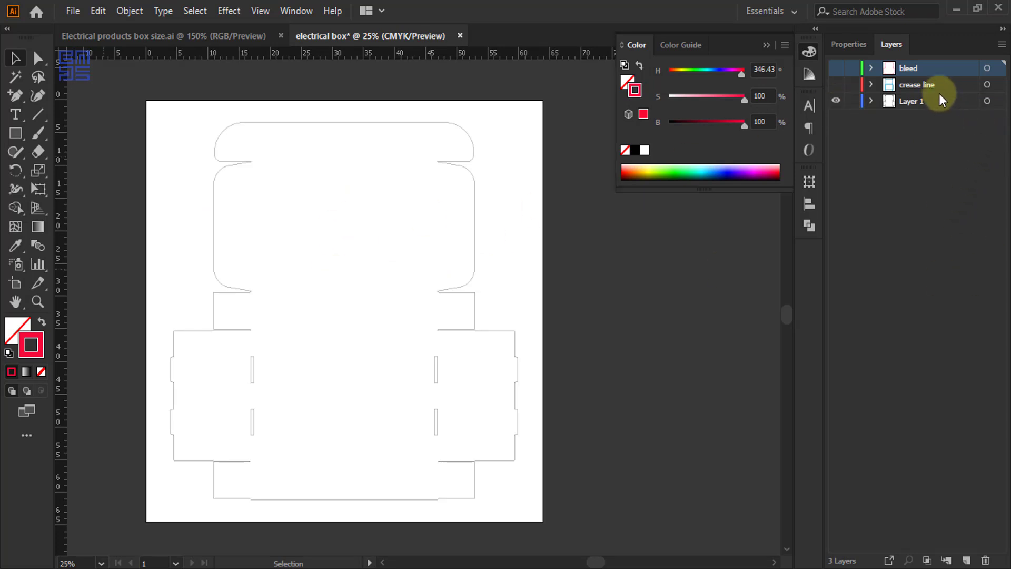
double_click(919, 101)
key(BackSpace)
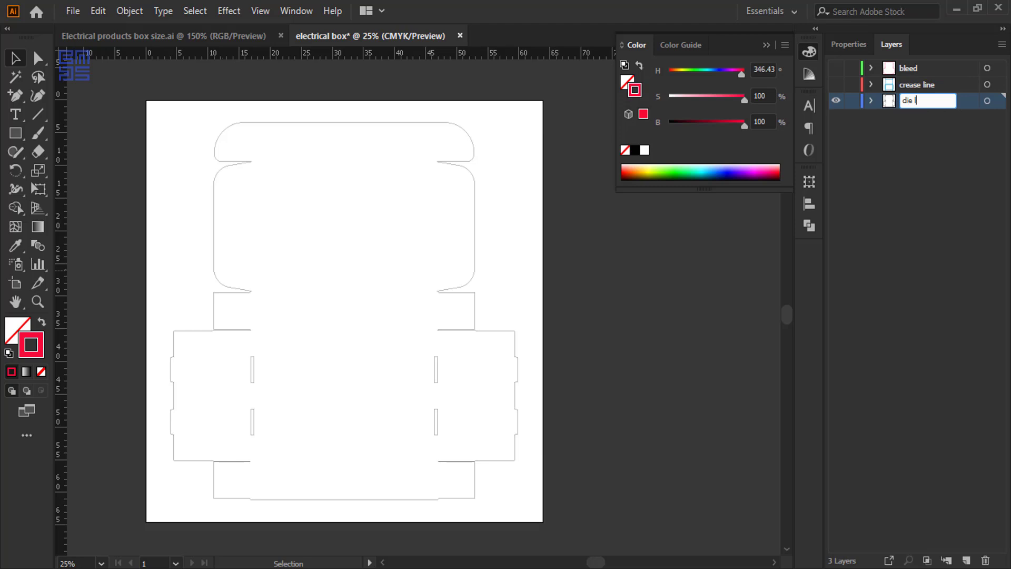
key(Return)
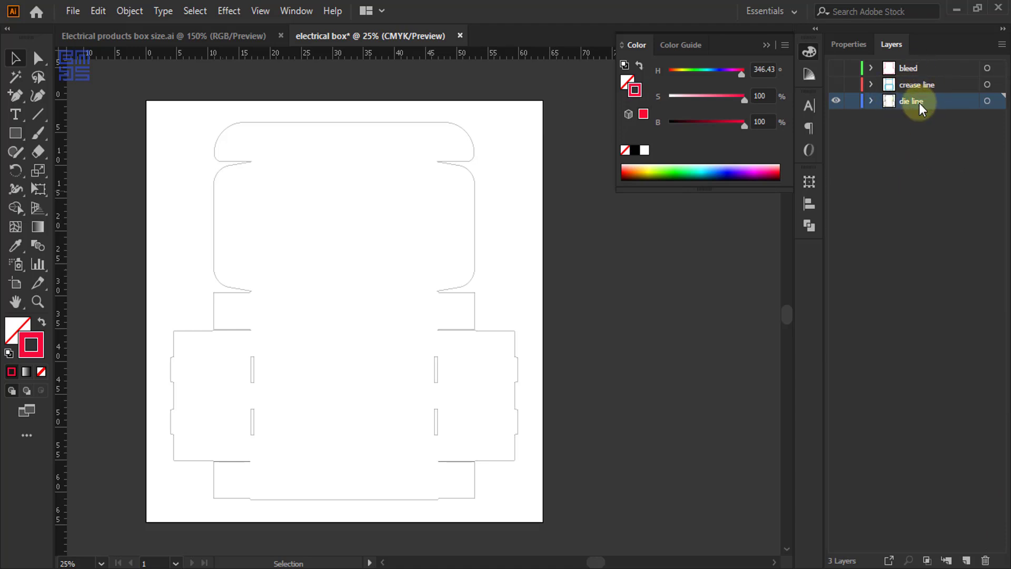
Reorder the layers as die line, crease line, bleed from front to back, and make all three visible
mouse_move(918, 103)
mouse_down()
mouse_move(922, 64)
mouse_move(912, 112)
mouse_up()
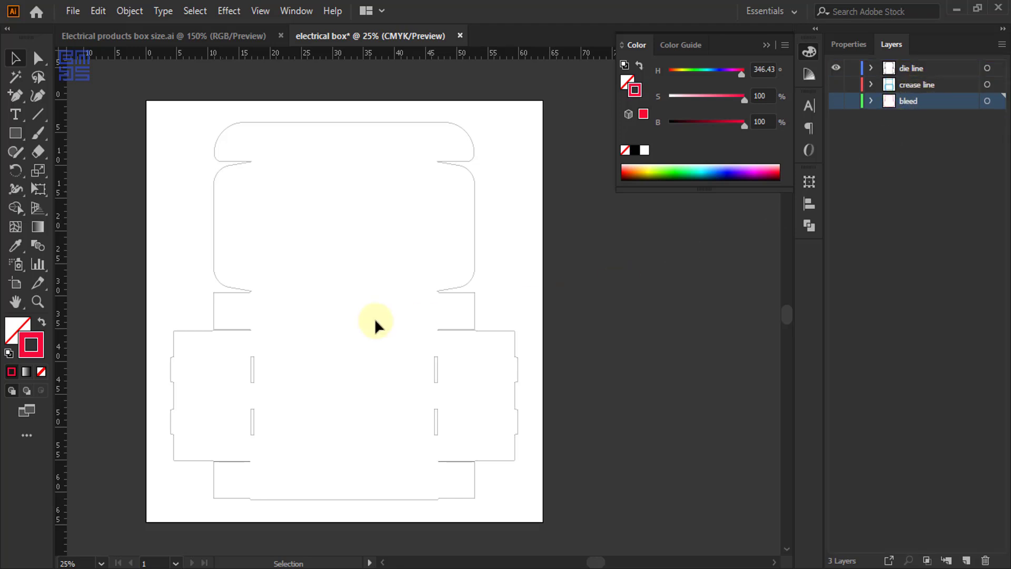
drag(836, 84, 836, 100)
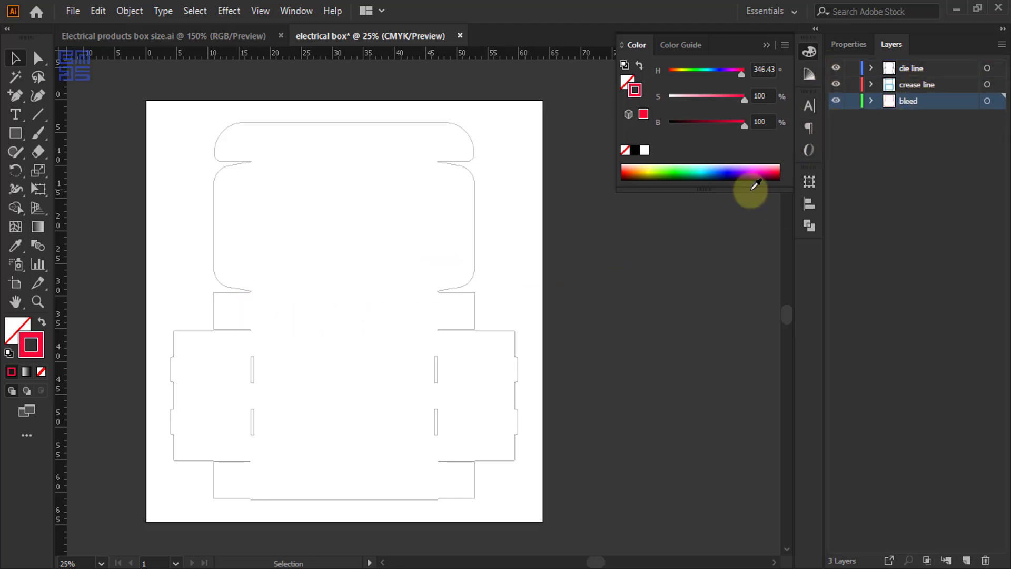
scroll(322, 171, up, 2)
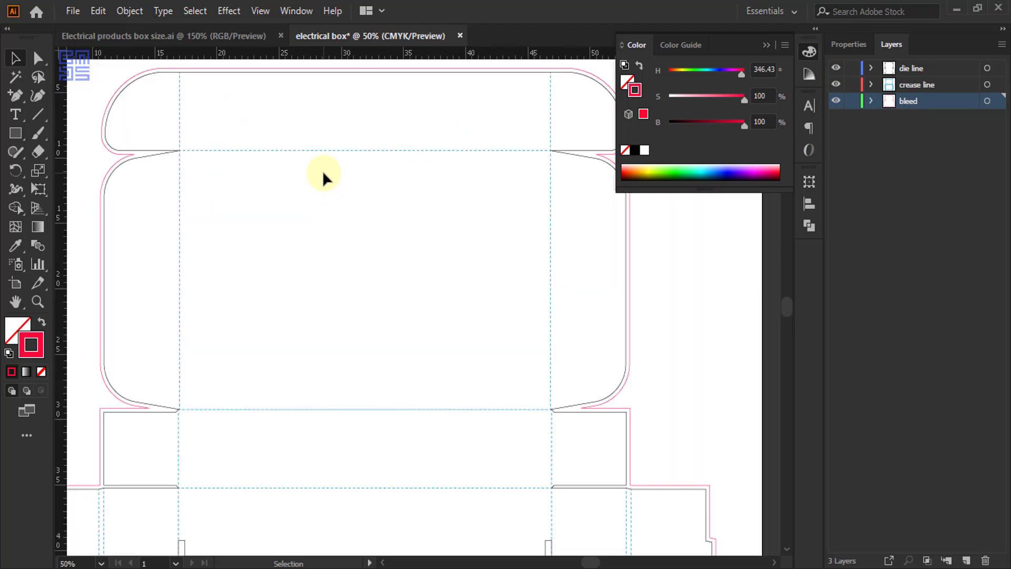
scroll(322, 167, down, 1)
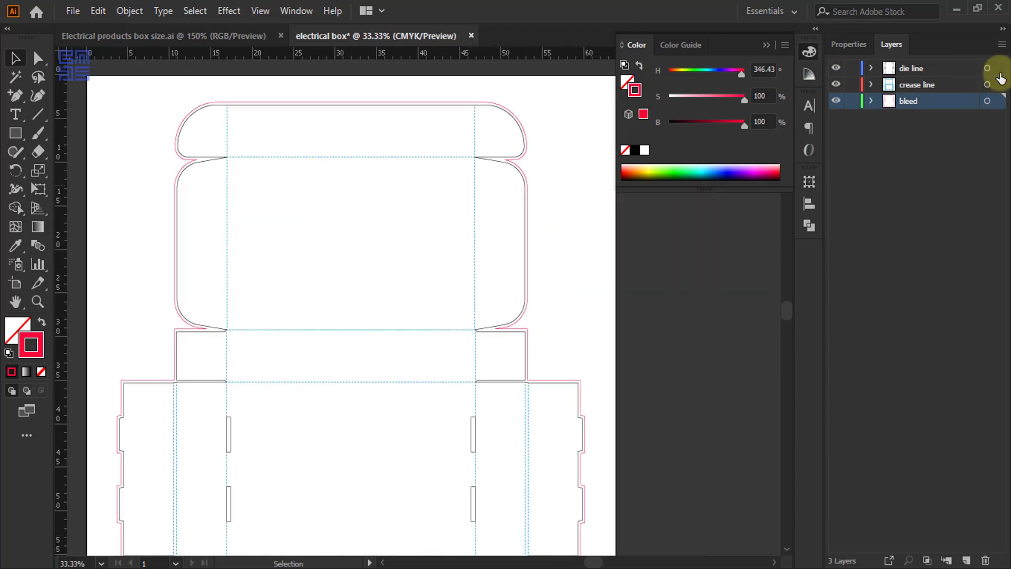
Set the stroke weight of all artwork on the die line, crease line and bleed layers to 0.5 pt, leaving everything deselected
click(987, 68)
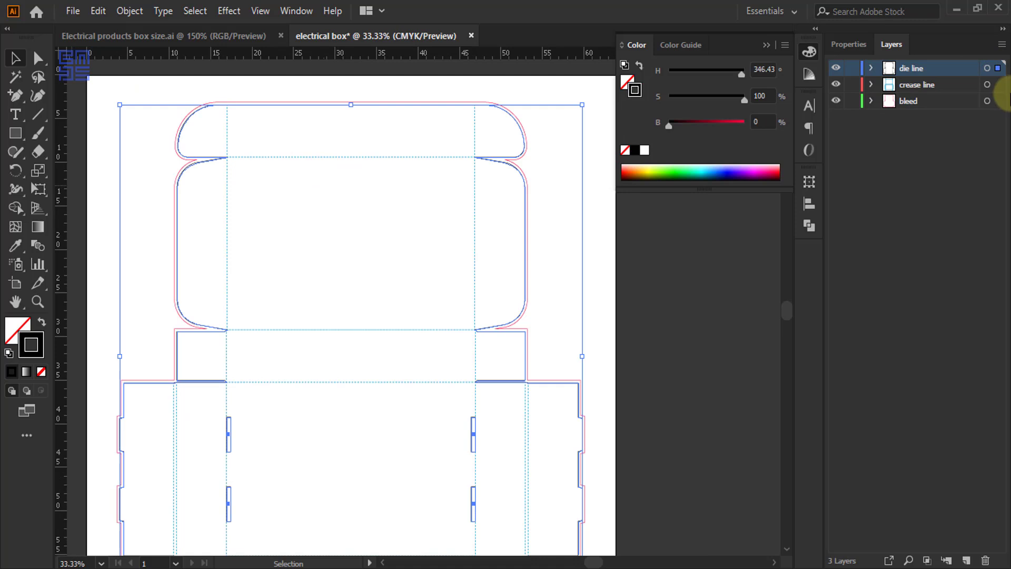
shift+click(998, 101)
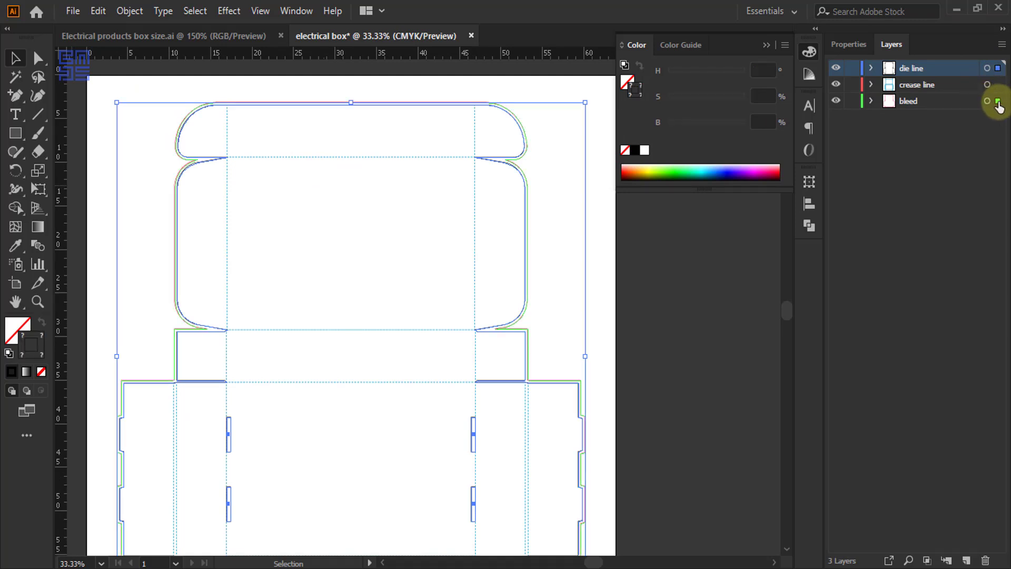
shift+click(998, 85)
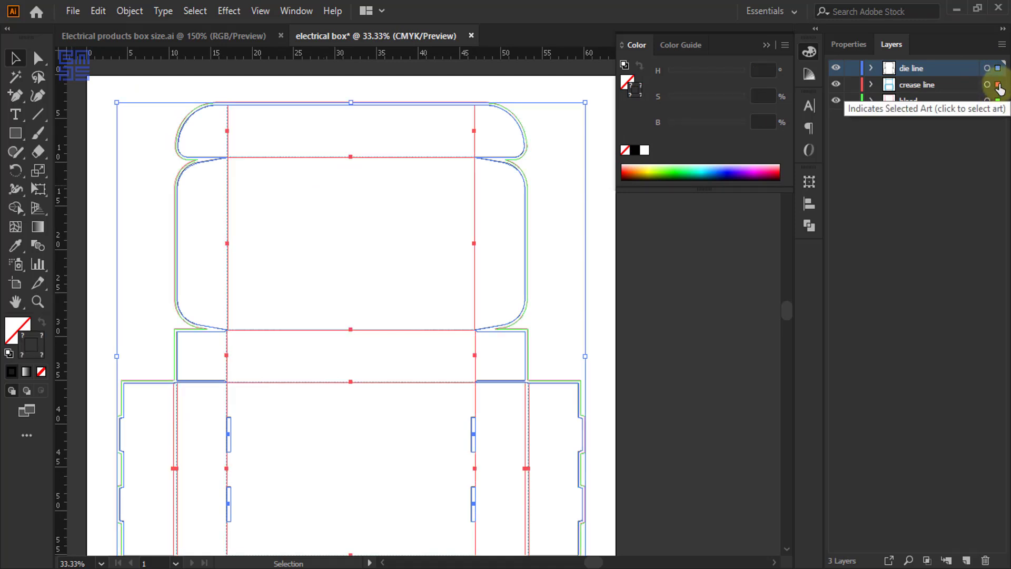
click(848, 46)
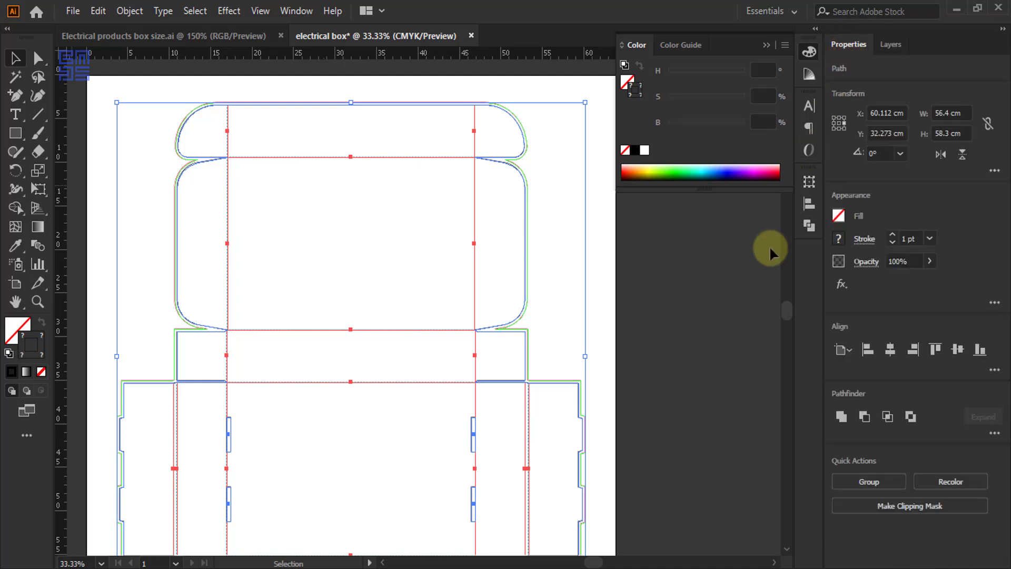
click(930, 239)
drag(980, 344, 977, 283)
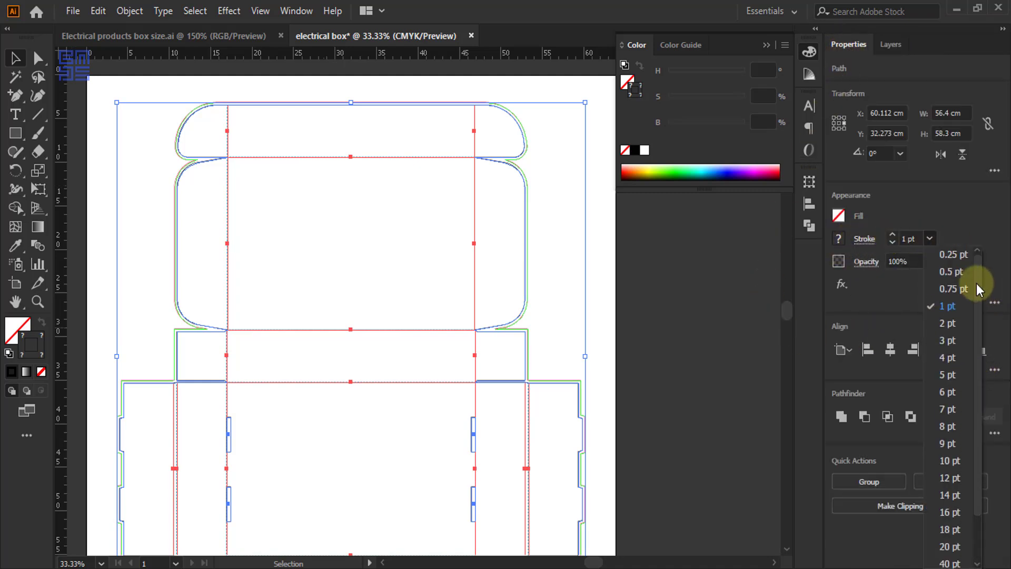
click(952, 271)
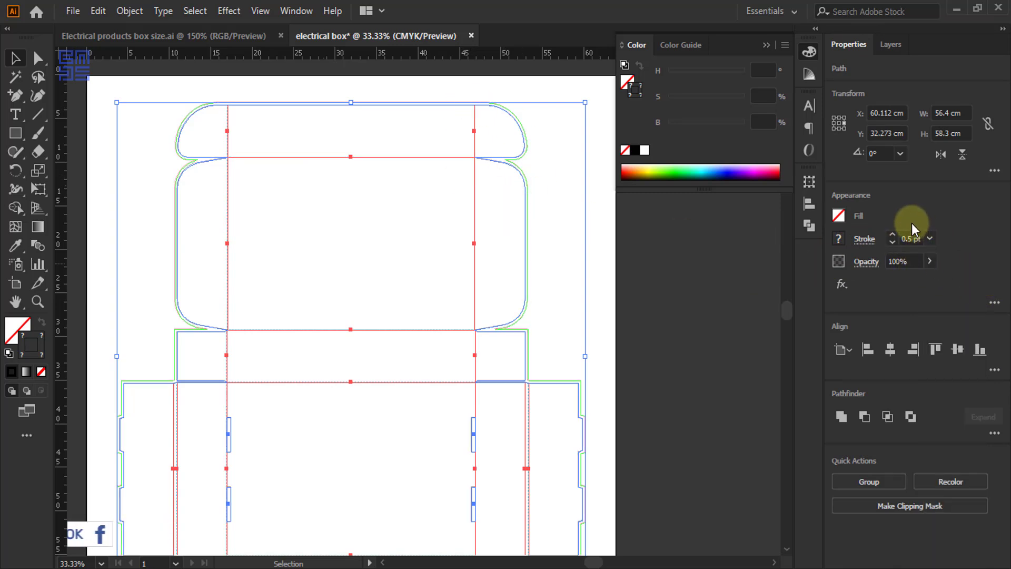
click(891, 46)
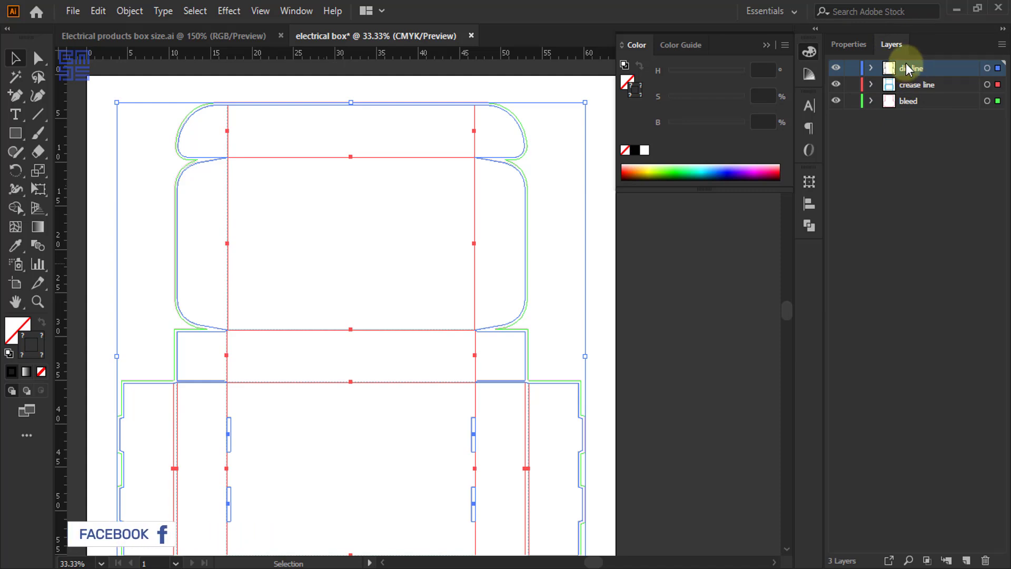
click(849, 45)
key(ctrl+shift+a)
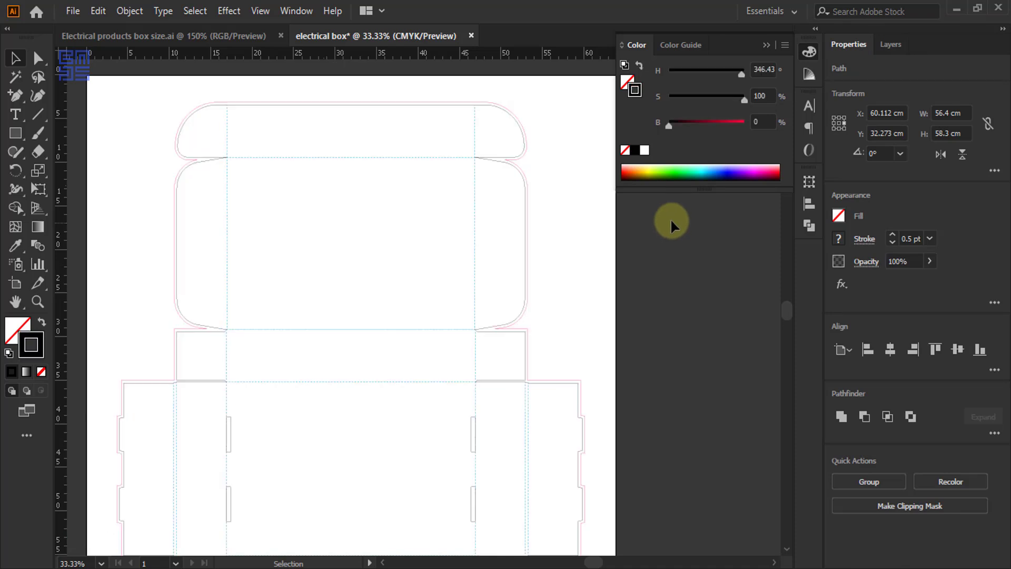
Examine the bleed, cut and crease lines around the lid's rounded tuck flap and compare them with the reference box photo
scroll(473, 100, down, 2)
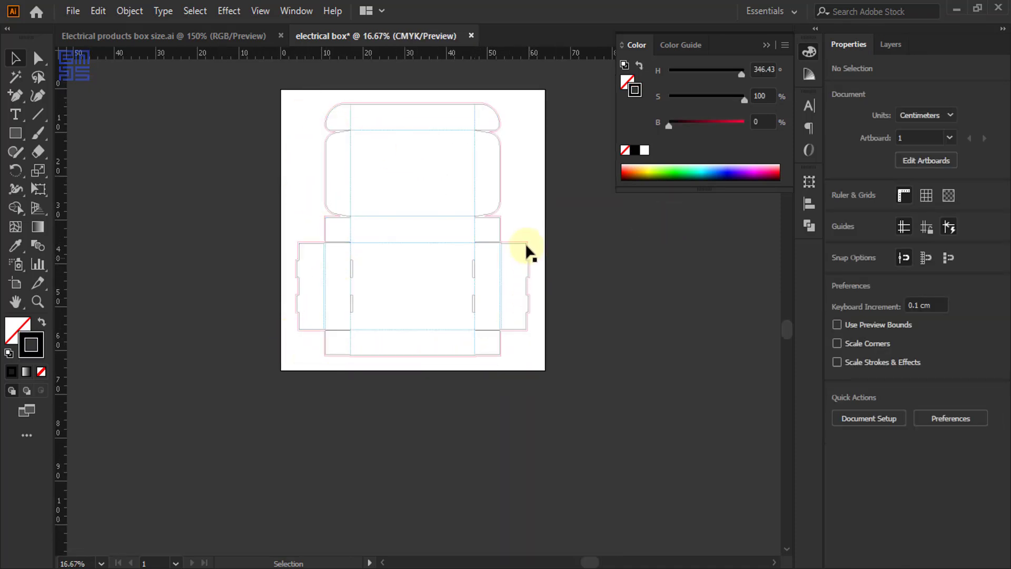
scroll(315, 112, up, 2)
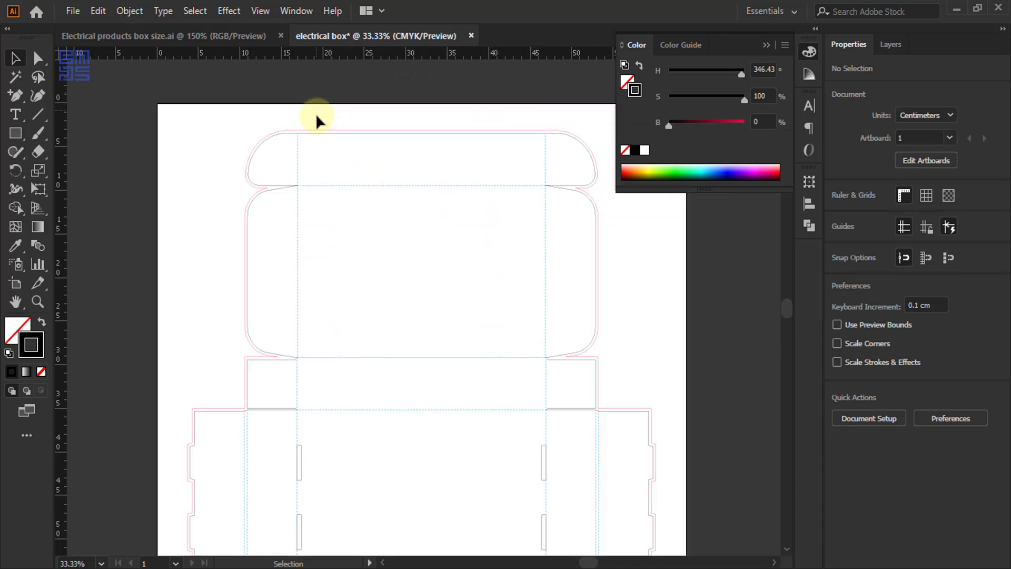
scroll(235, 140, up, 4)
scroll(301, 158, up, 3)
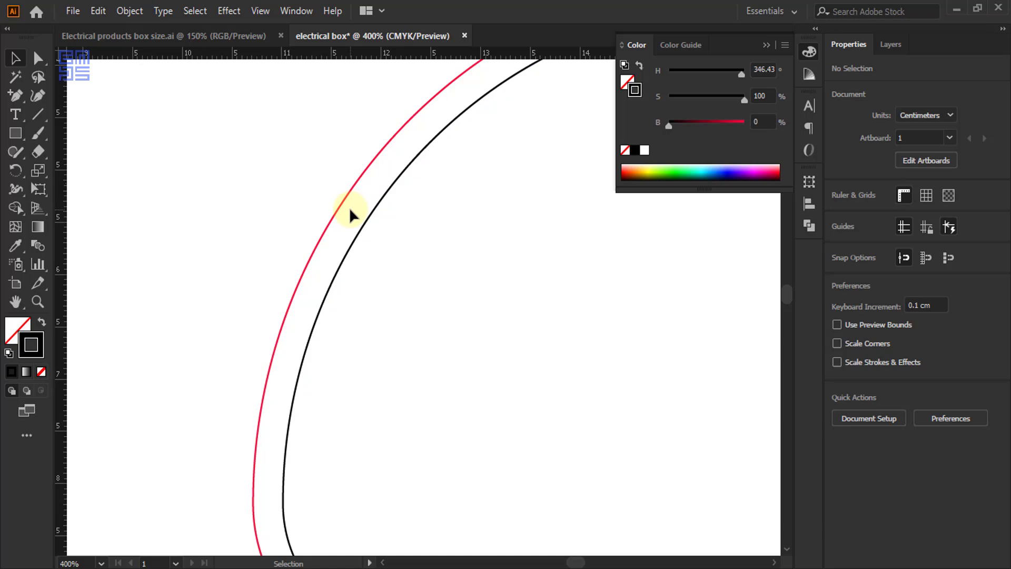
scroll(350, 209, down, 2)
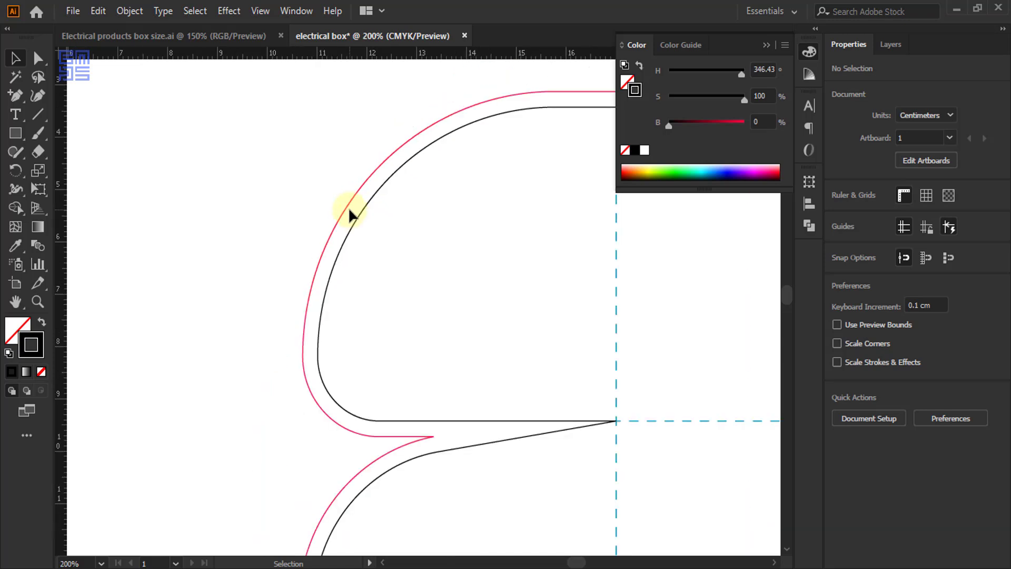
scroll(284, 164, down, 2)
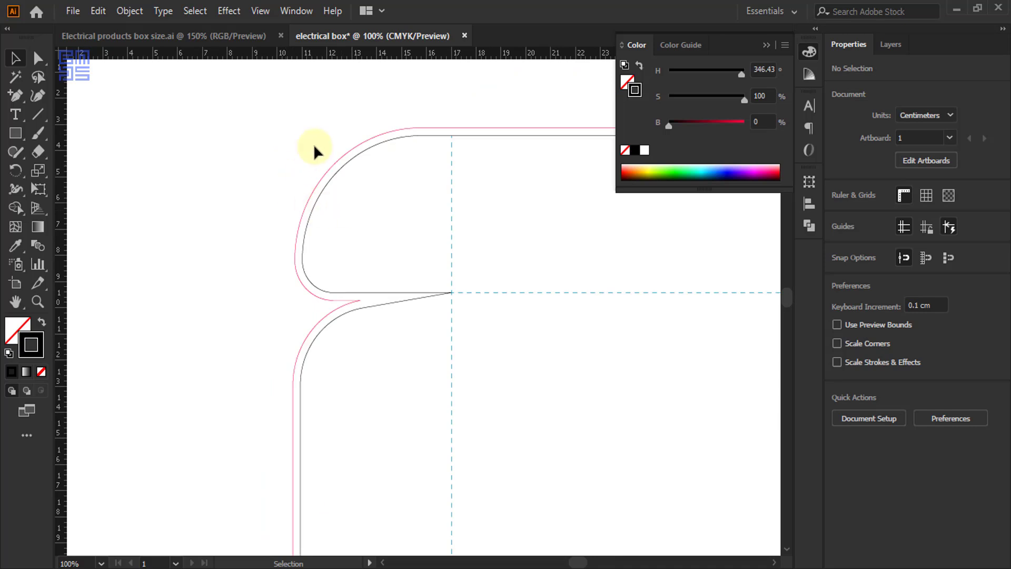
click(239, 35)
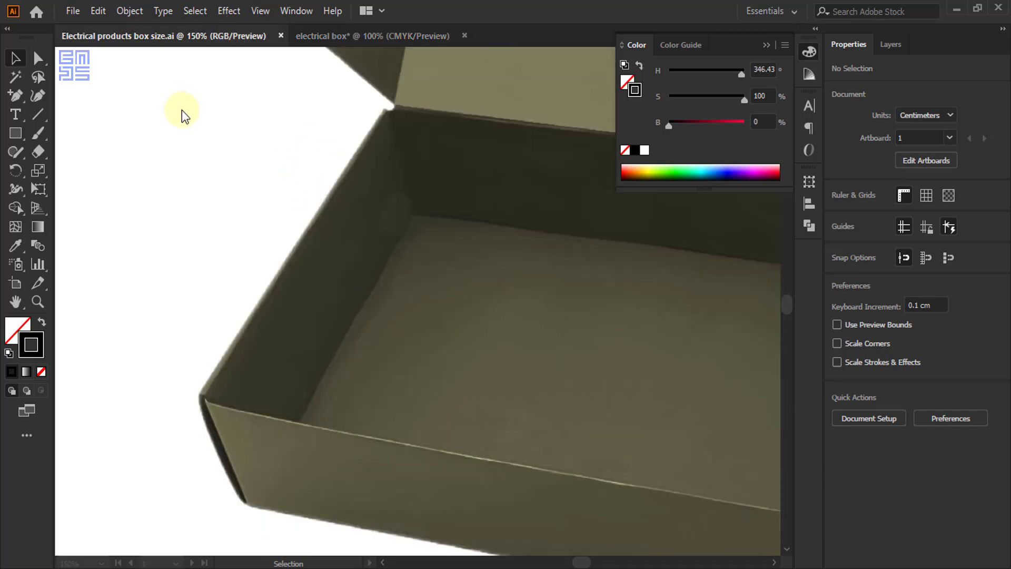
scroll(321, 232, down, 2)
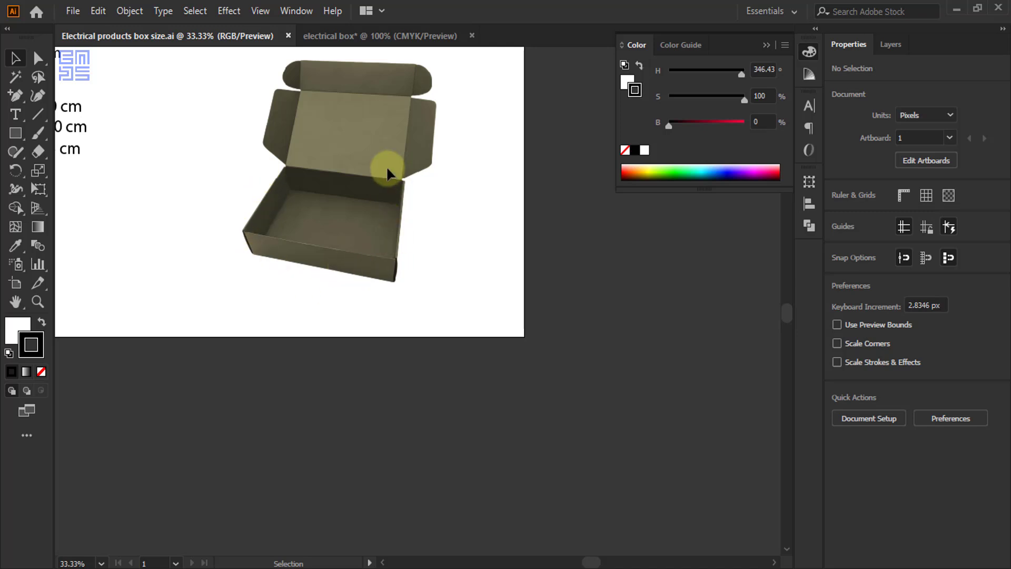
click(372, 35)
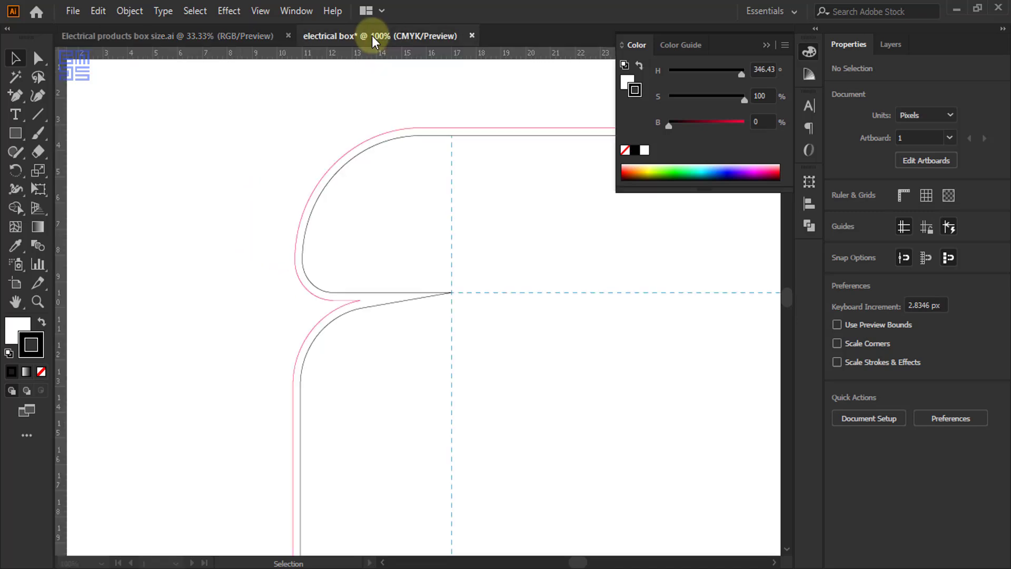
Collapse the floating color controls and bring the whole box dieline into view
click(766, 44)
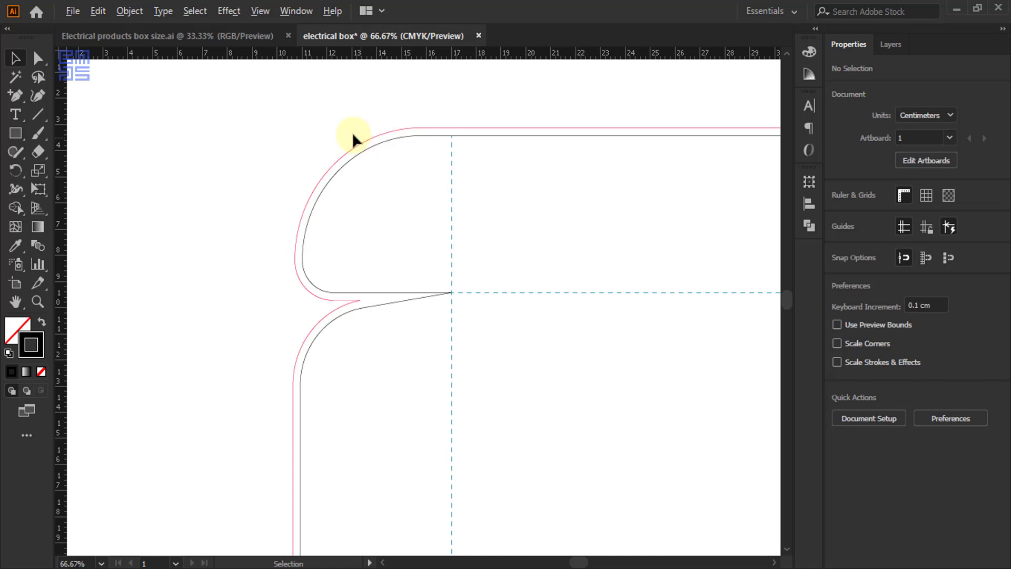
scroll(329, 123, down, 4)
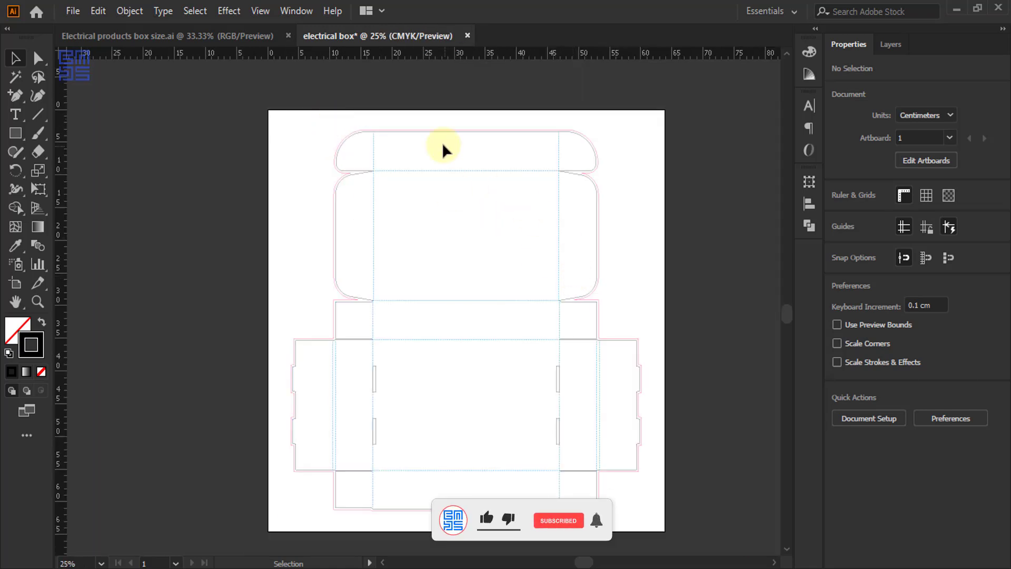
scroll(441, 142, down, 1)
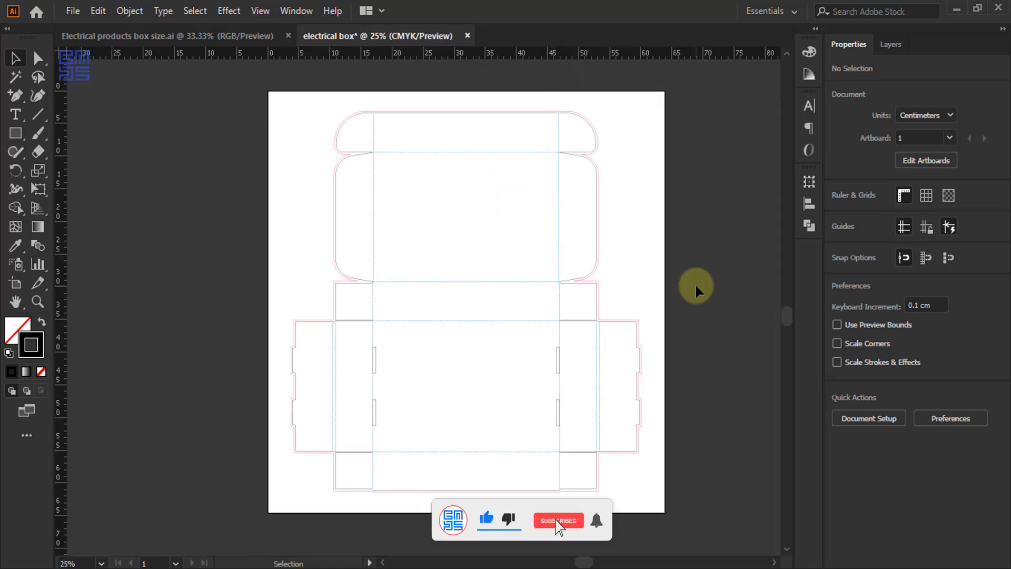